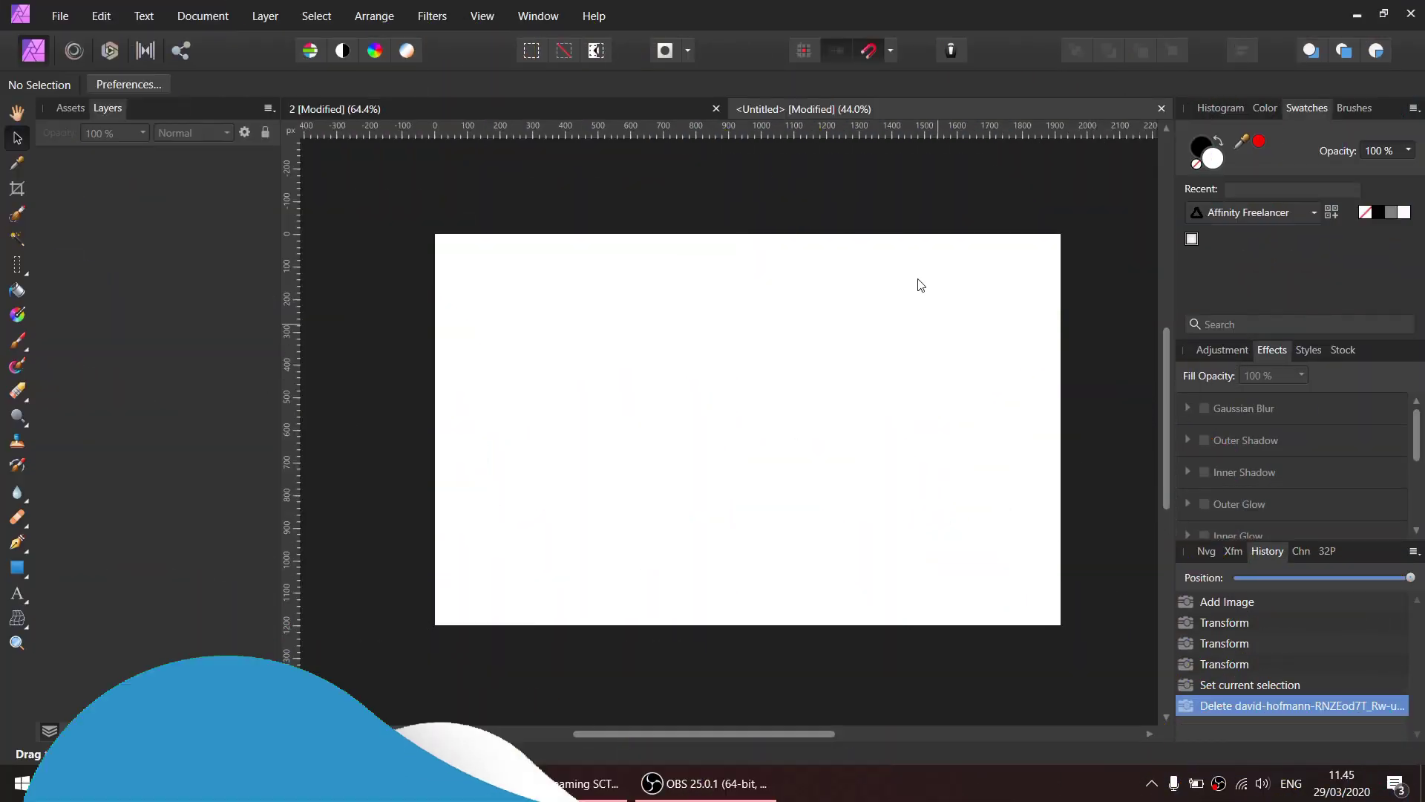
# Place the leaping dancer beach photo JPG into the blank canvas.
pyautogui.click(65, 19)
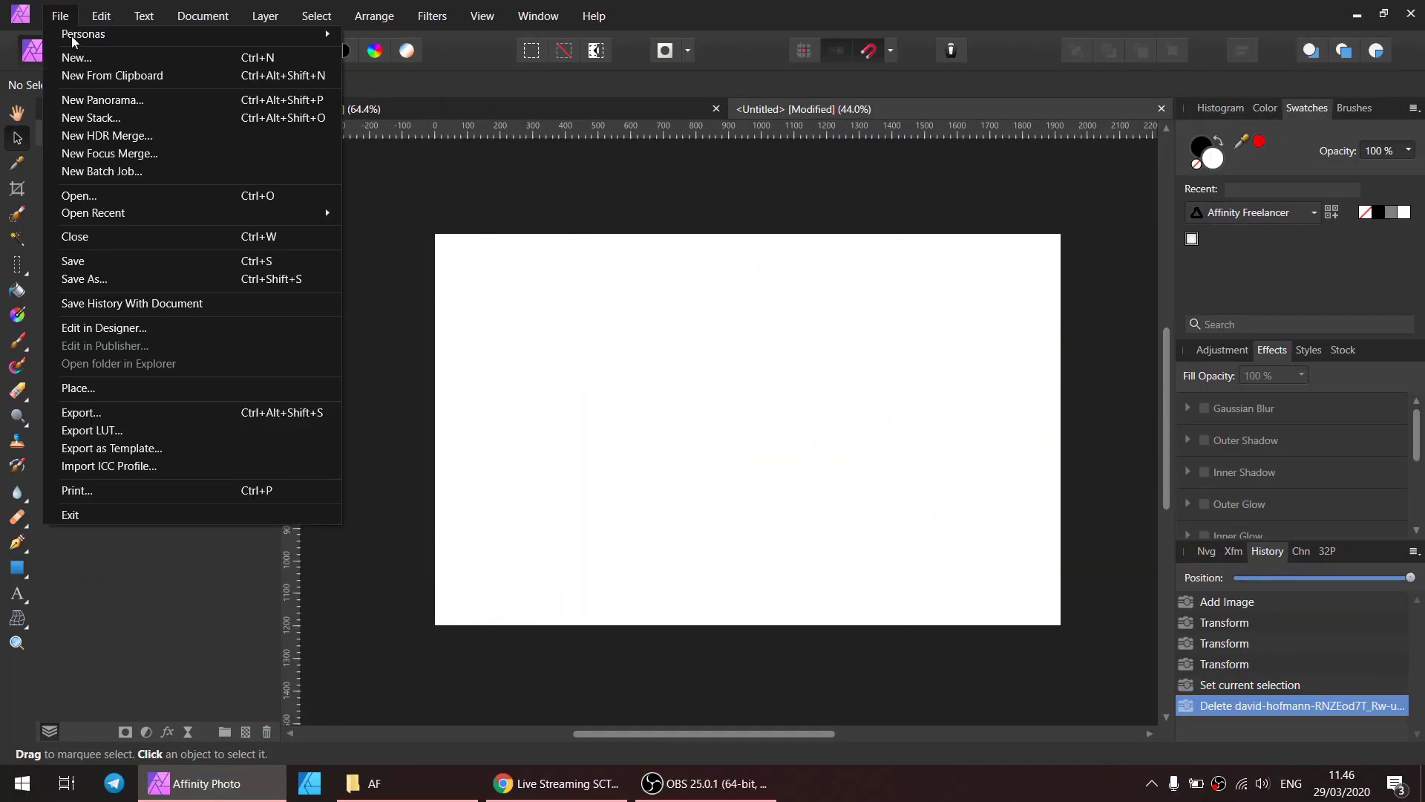
pyautogui.click(78, 388)
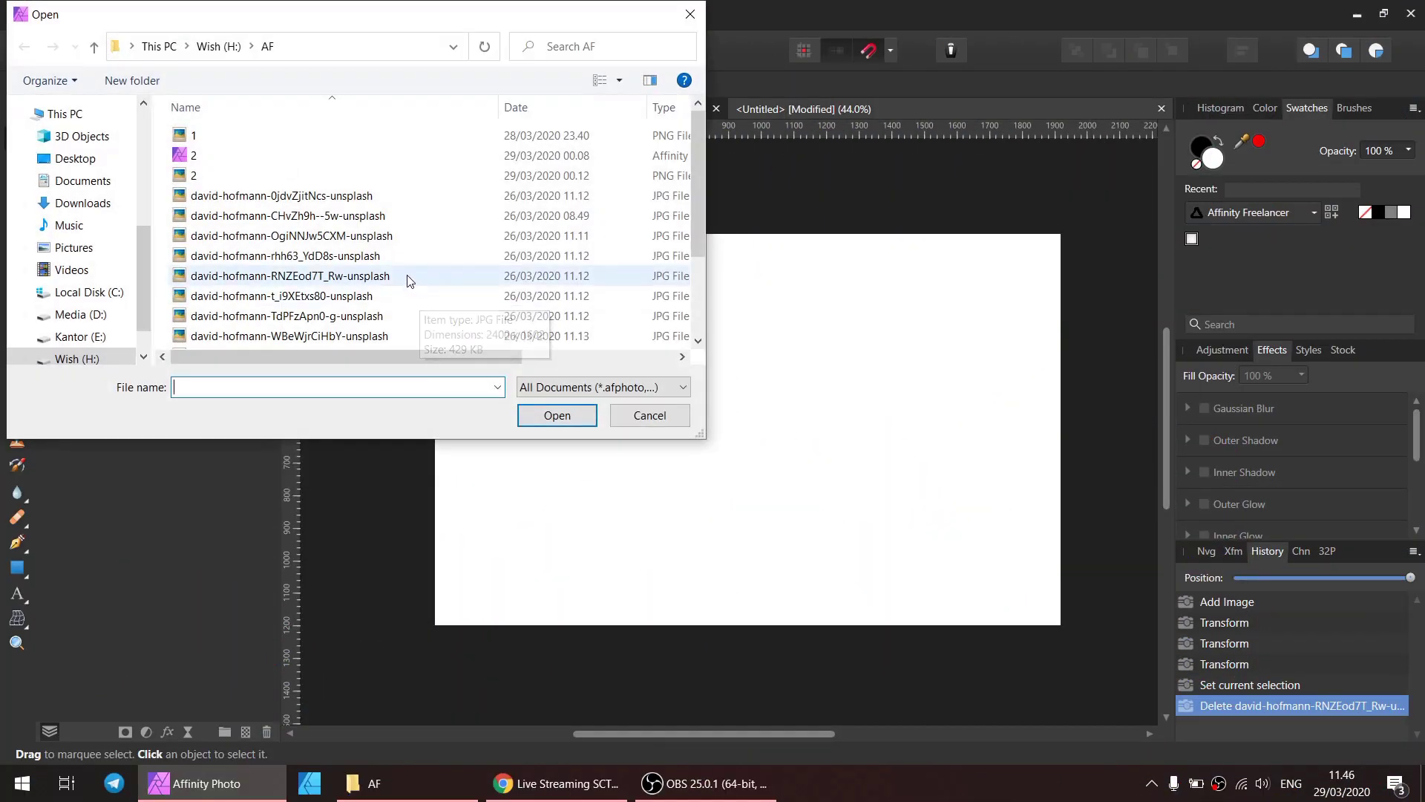
pyautogui.click(411, 280)
pyautogui.click(561, 415)
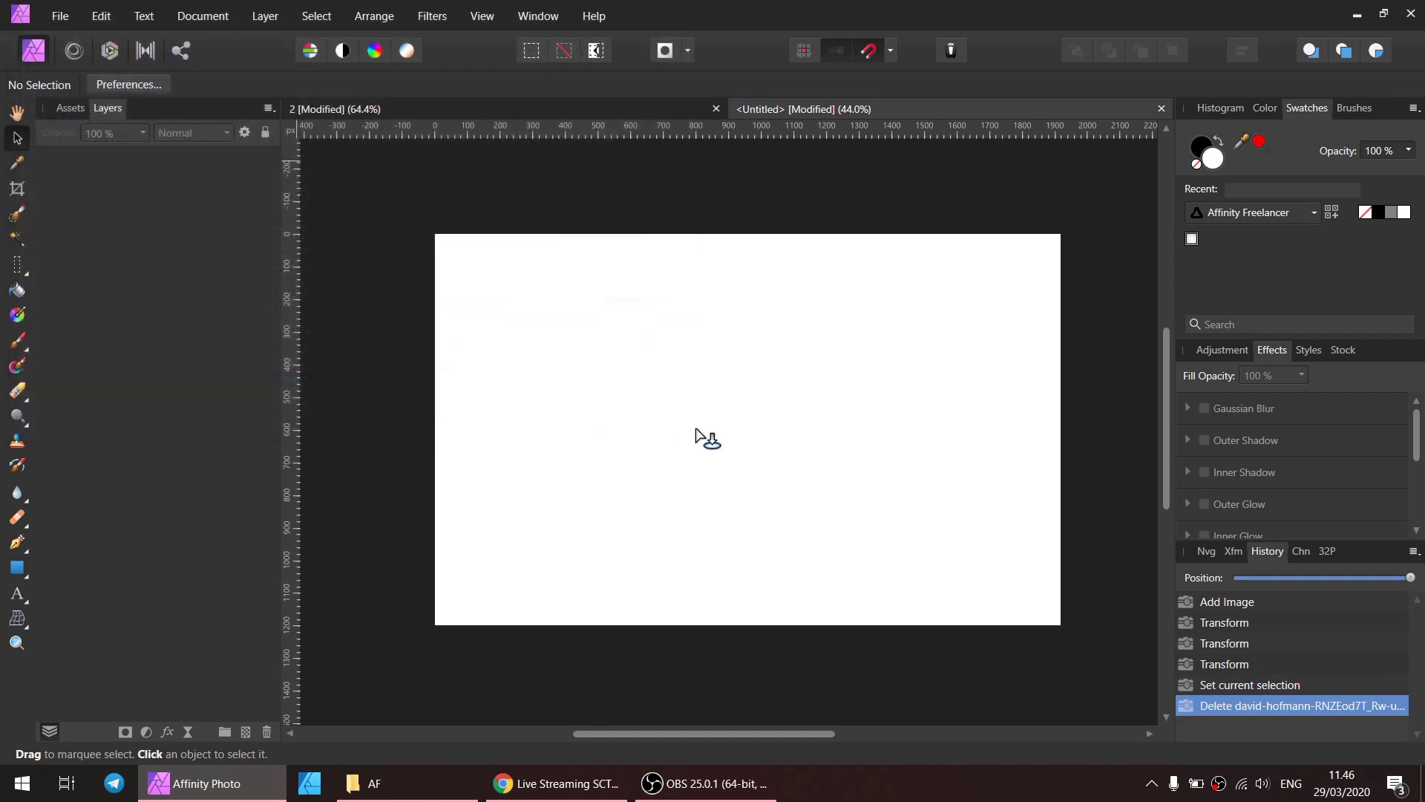
# Size the placed dancer photo to the full canvas height and select its layer.
pyautogui.moveTo(565, 235); pyautogui.dragTo(945, 614)
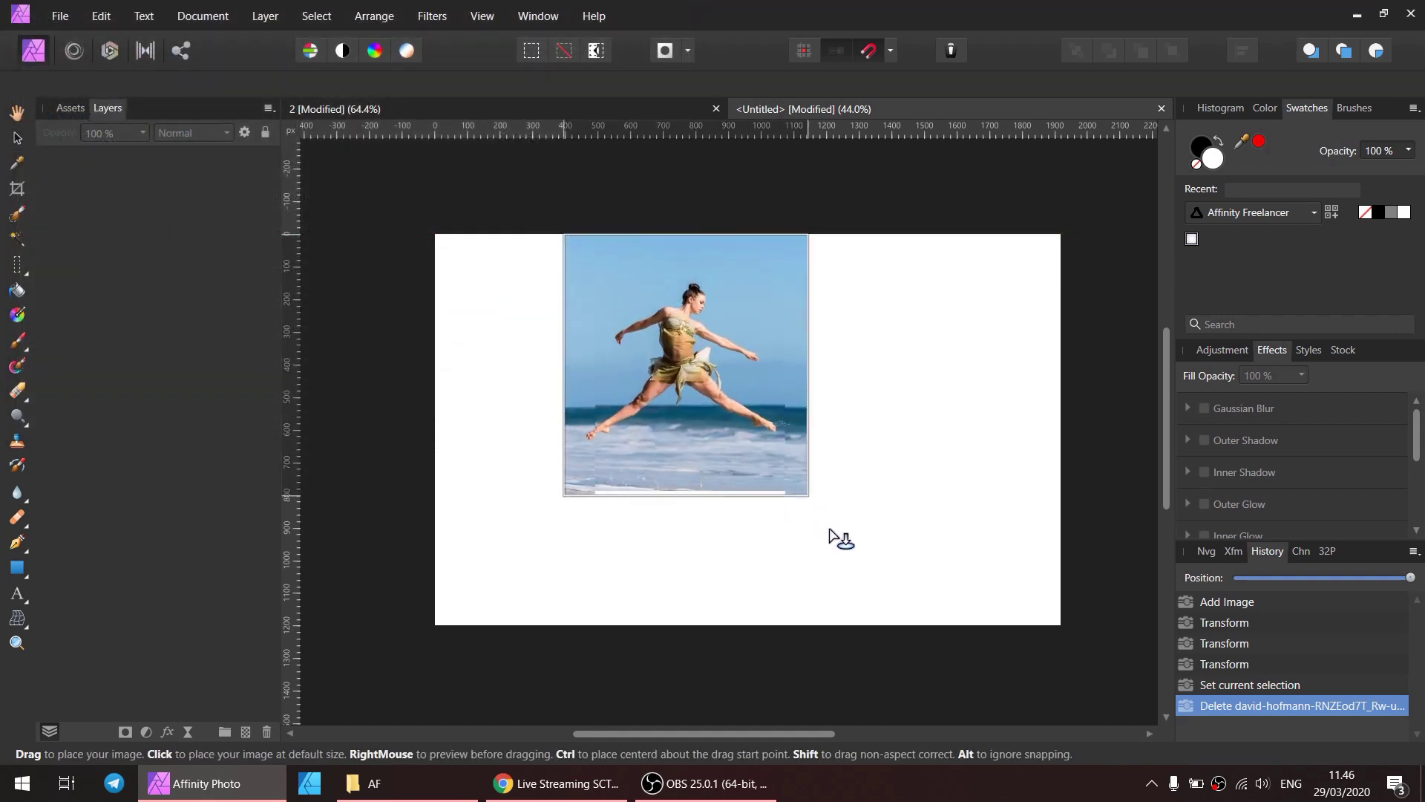
pyautogui.moveTo(946, 617); pyautogui.dragTo(946, 618)
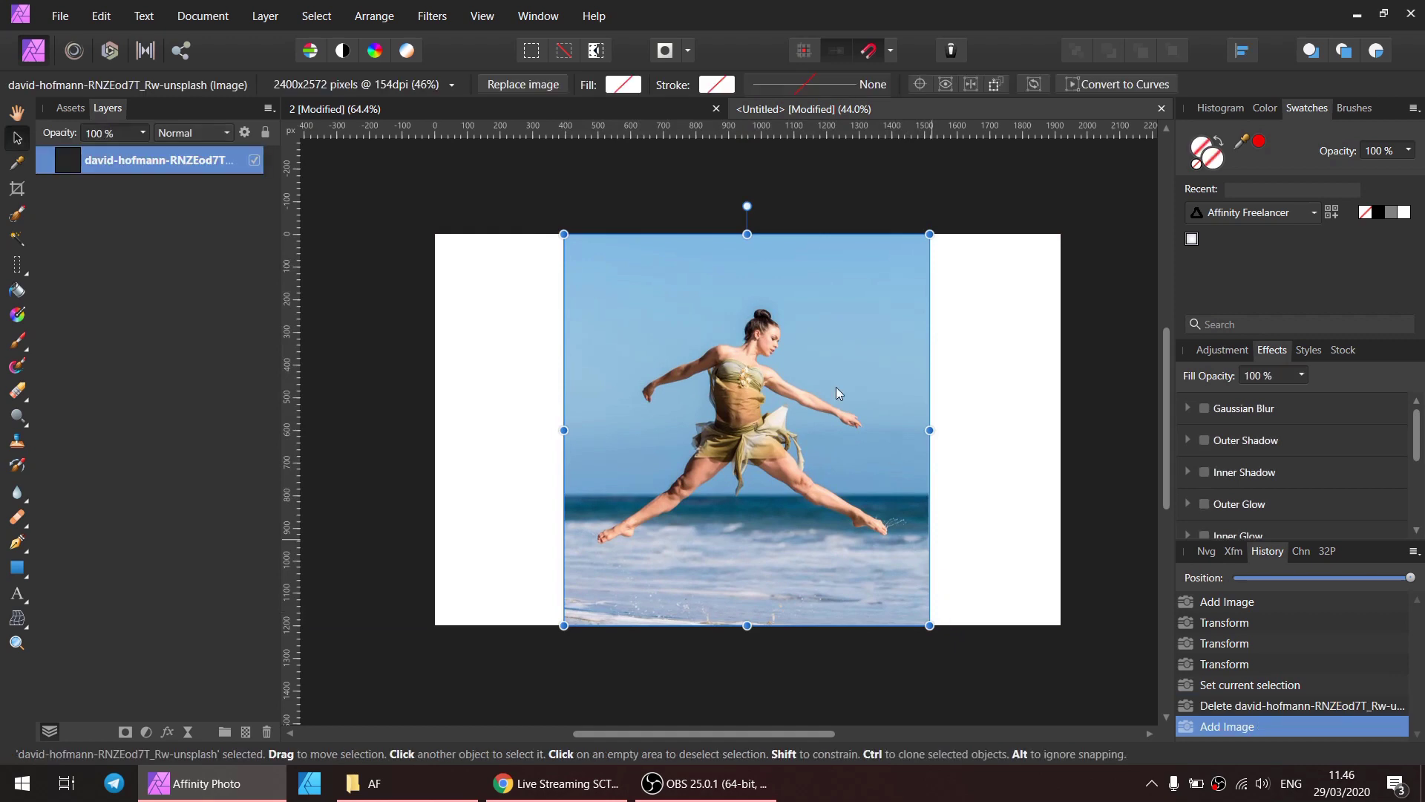
pyautogui.click(948, 344)
pyautogui.scroll(1, 758, 411)
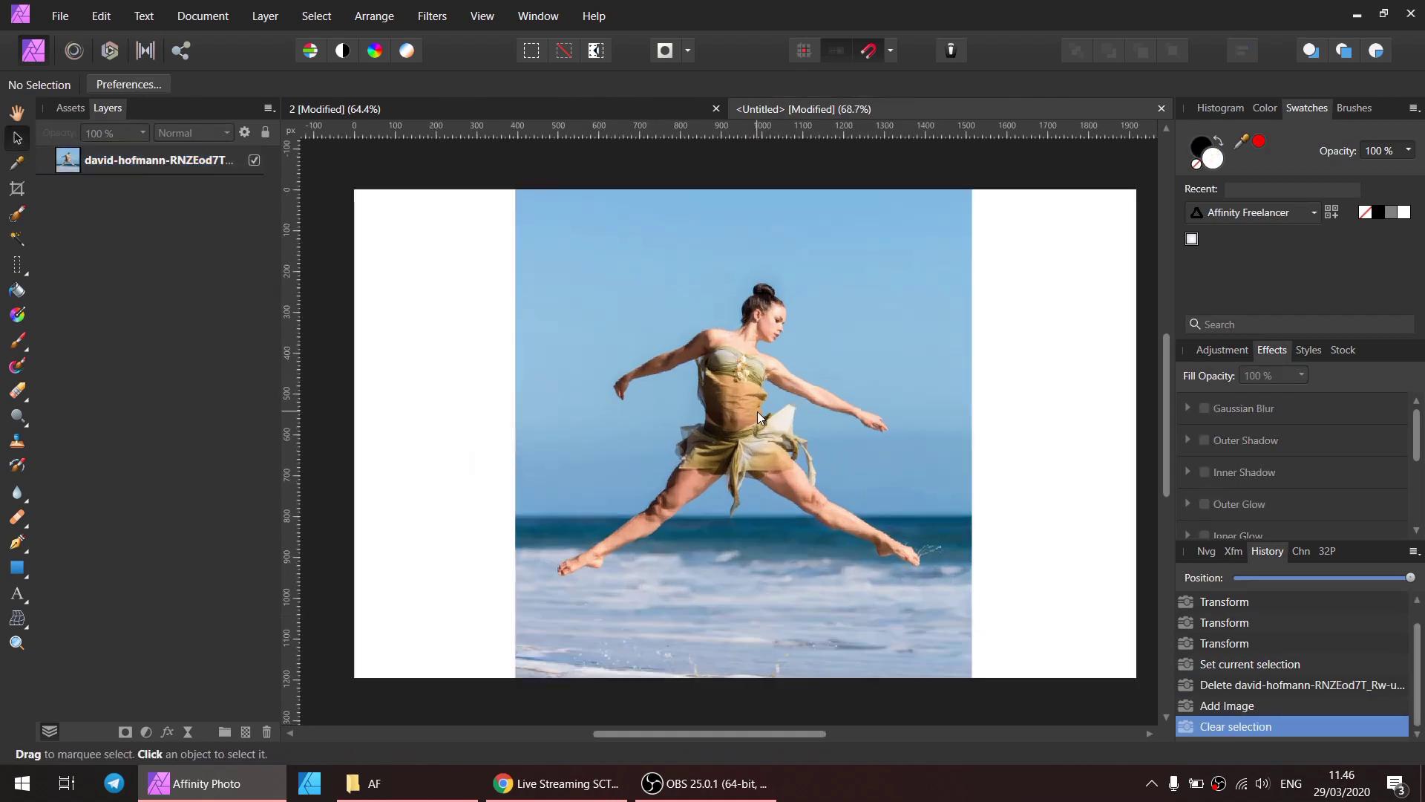
pyautogui.scroll(1, 768, 409)
pyautogui.click(767, 409)
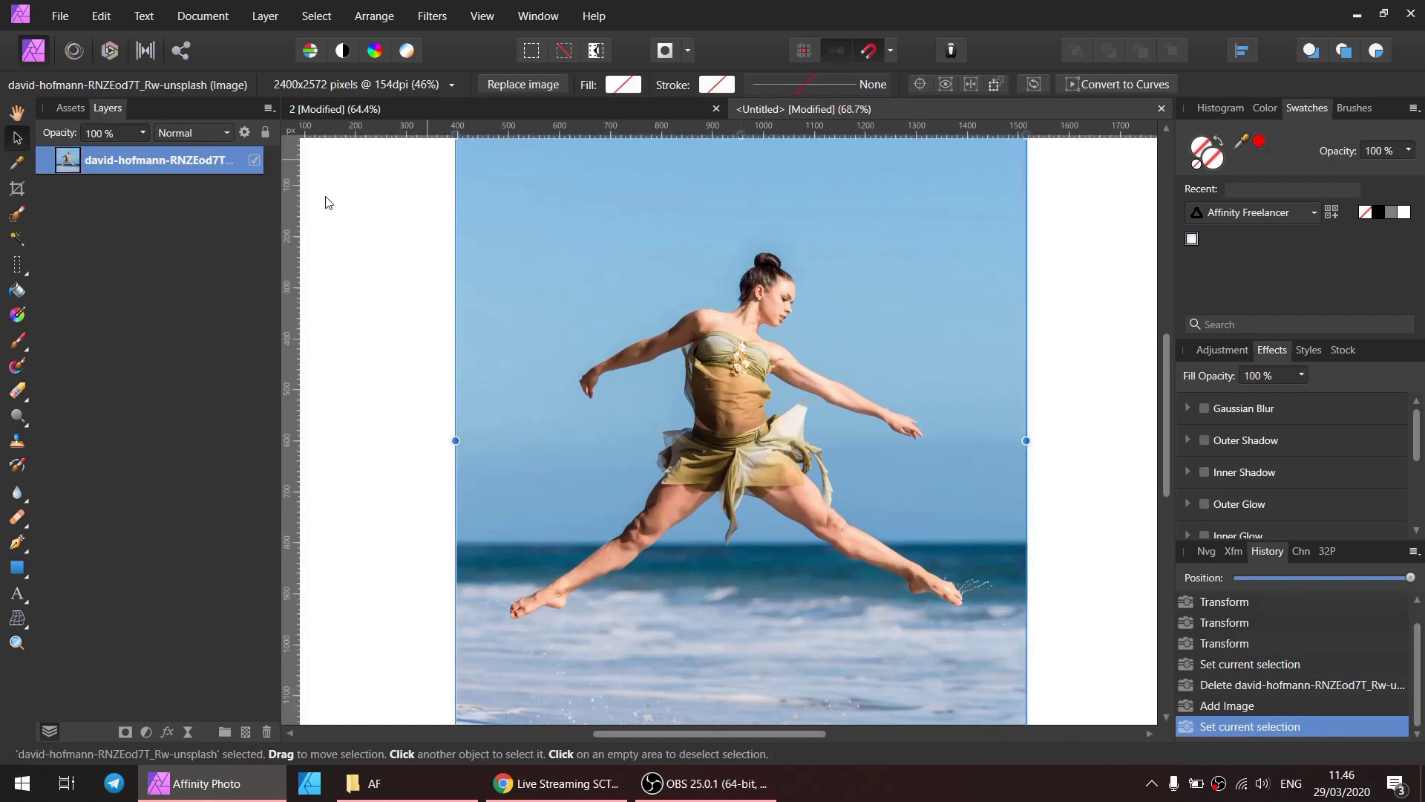
pyautogui.click(18, 217)
# Paint a selection over the dancer's head, torso, left arm, skirt and upper legs.
pyautogui.scroll(2, 767, 312)
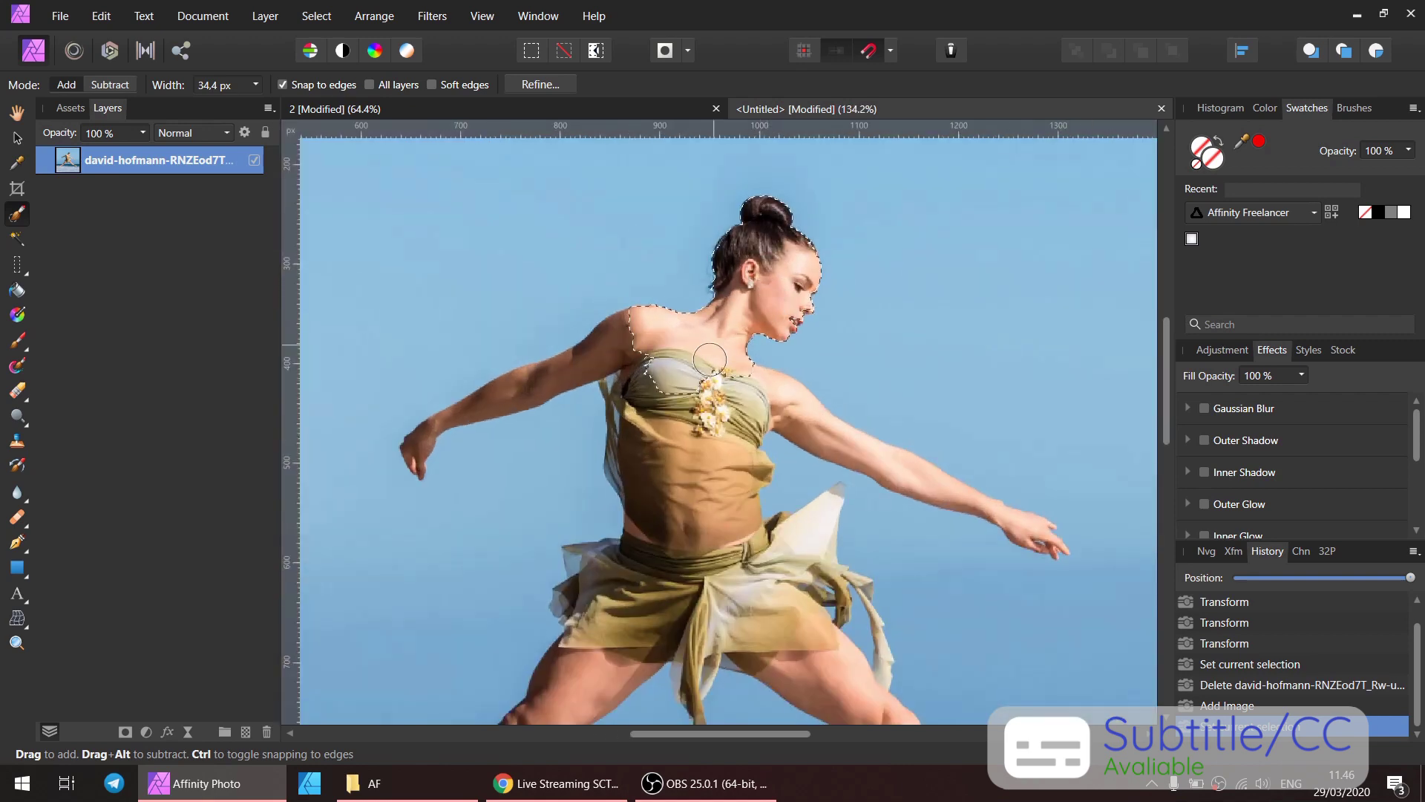
pyautogui.moveTo(709, 359); pyautogui.dragTo(828, 419)
pyautogui.moveTo(605, 359); pyautogui.dragTo(588, 359)
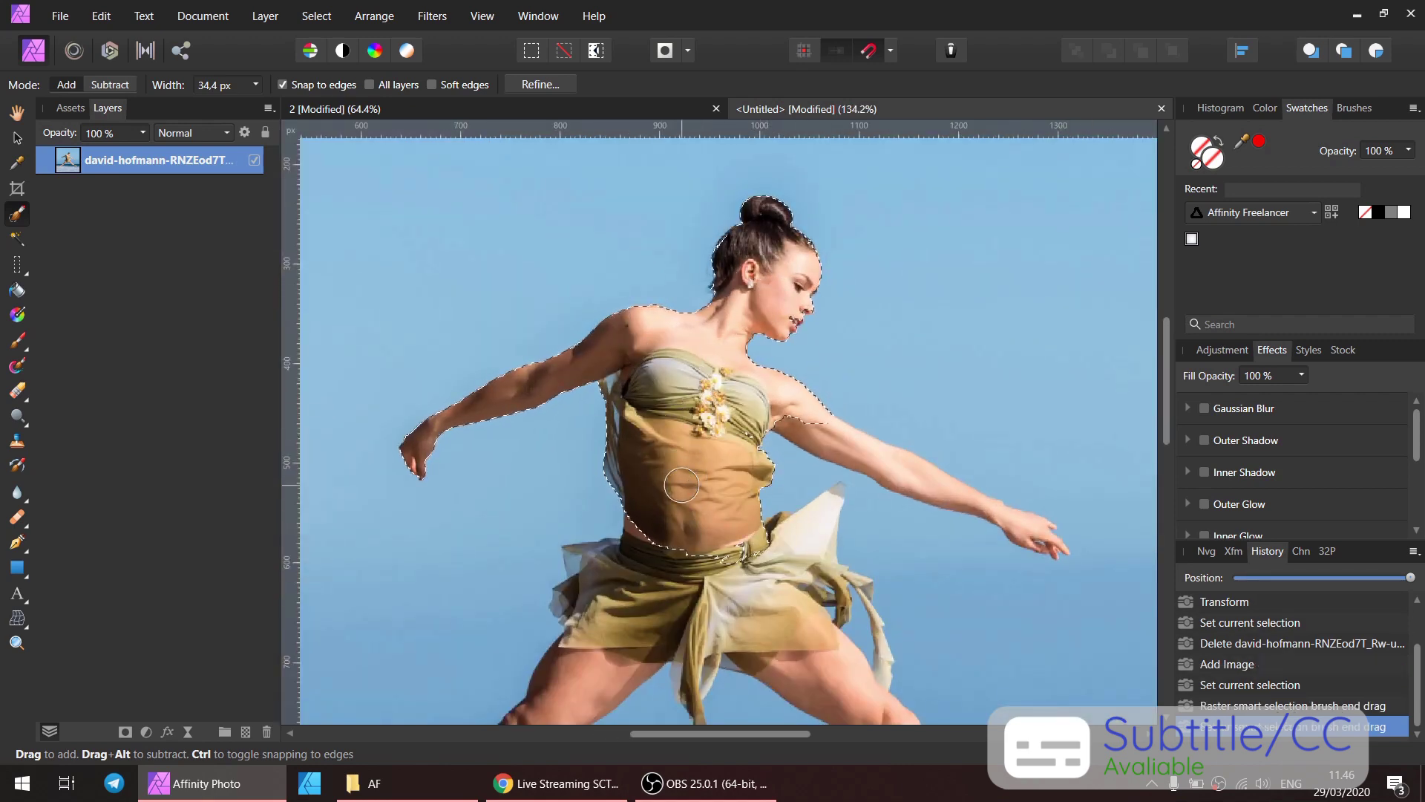
pyautogui.moveTo(682, 486); pyautogui.dragTo(813, 646)
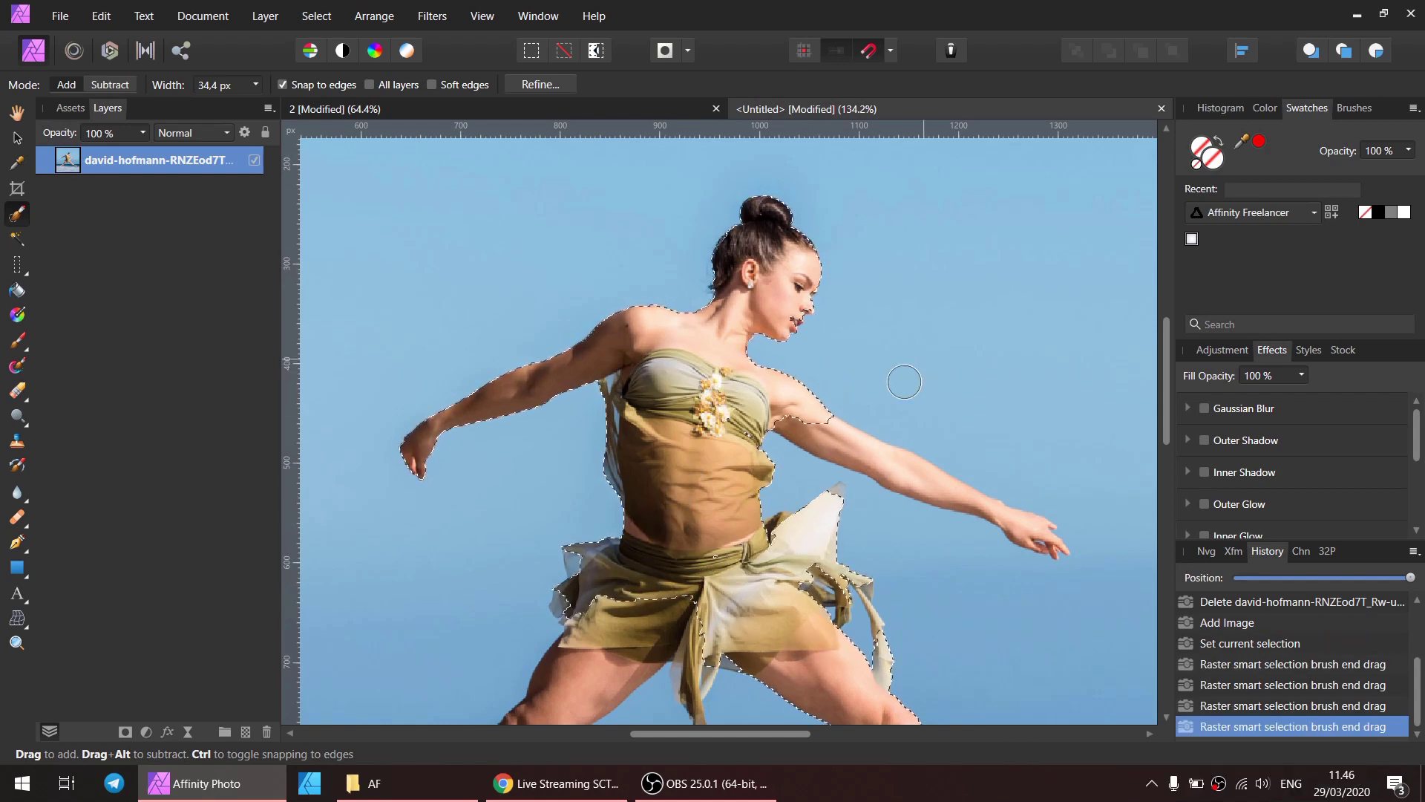
# Zoom in and refine the selection along the hair bun, neck and chin with a smaller brush.
pyautogui.scroll(2, 904, 381)
pyautogui.scroll(2, 811, 344)
pyautogui.scroll(2, 780, 349)
pyautogui.scroll(2, 741, 363)
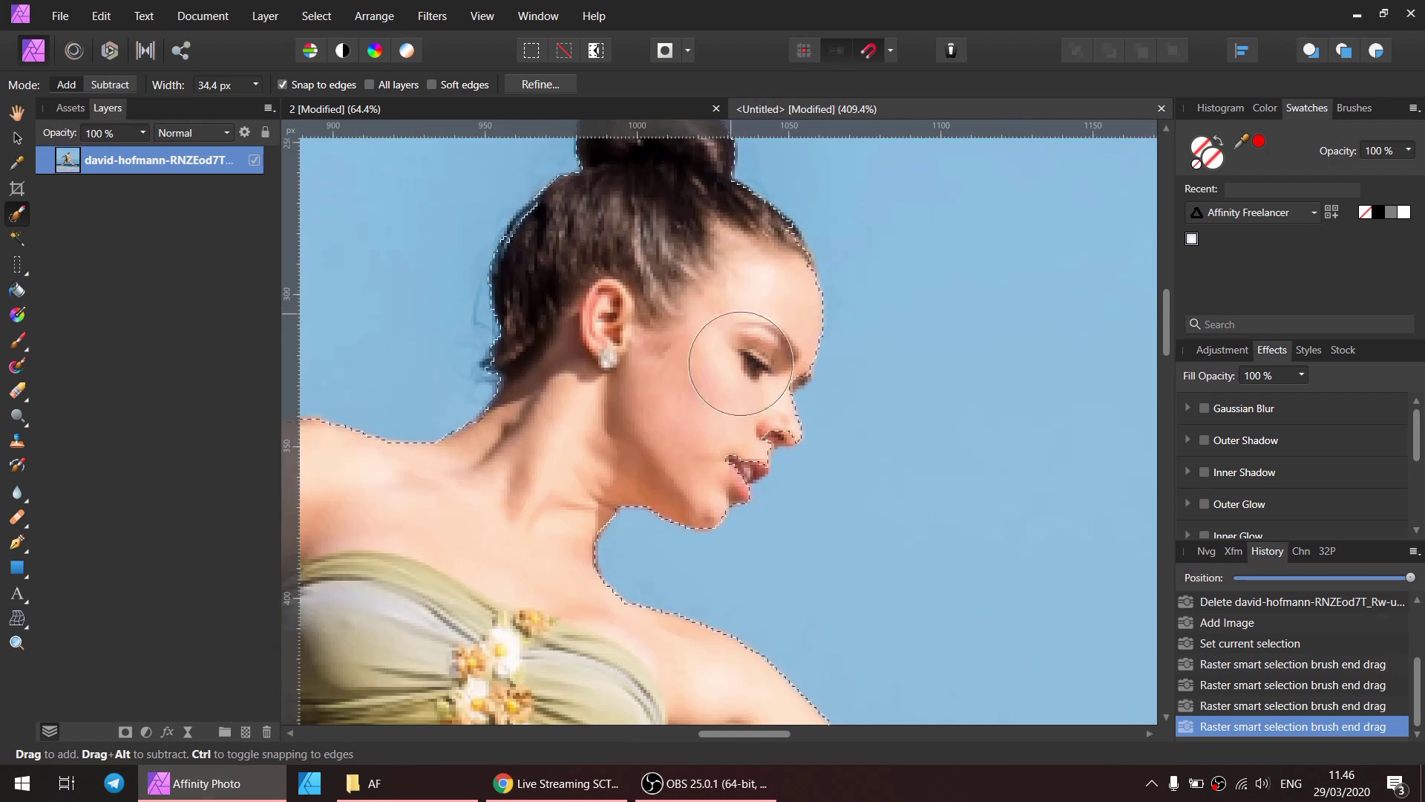
pyautogui.moveTo(741, 363); pyautogui.dragTo(778, 448)
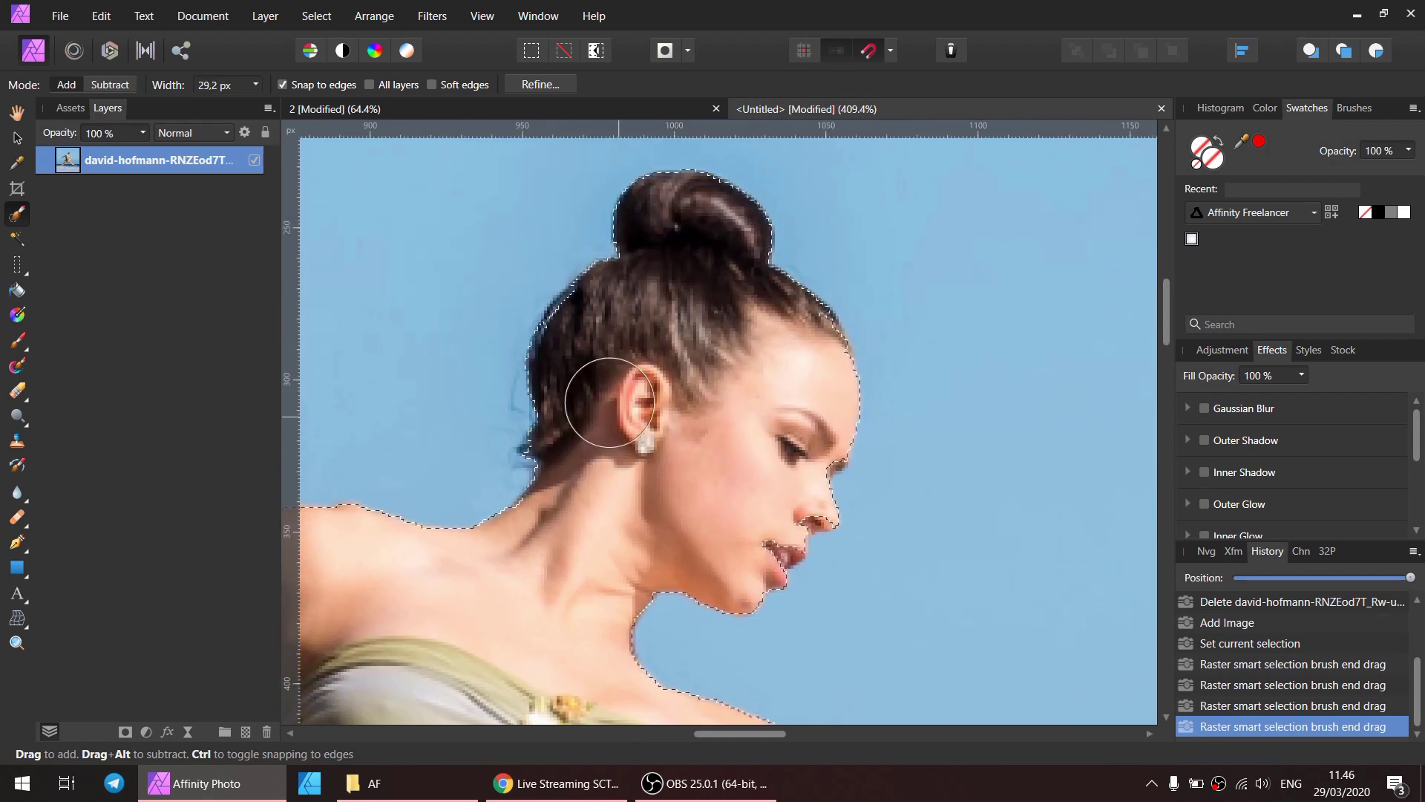
pyautogui.press('[')
pyautogui.press('[')
pyautogui.press('[')
pyautogui.moveTo(553, 318); pyautogui.dragTo(574, 491)
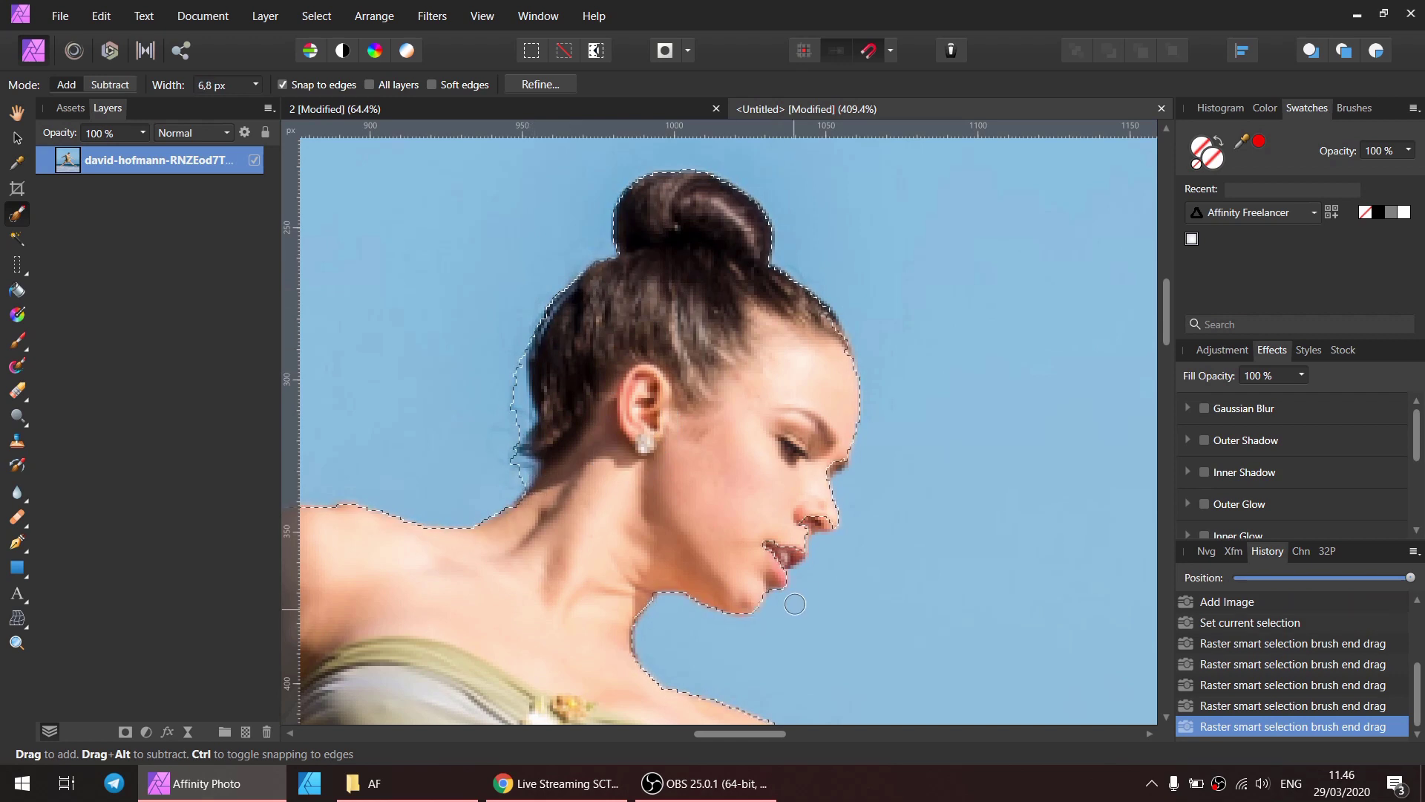
pyautogui.click(798, 533)
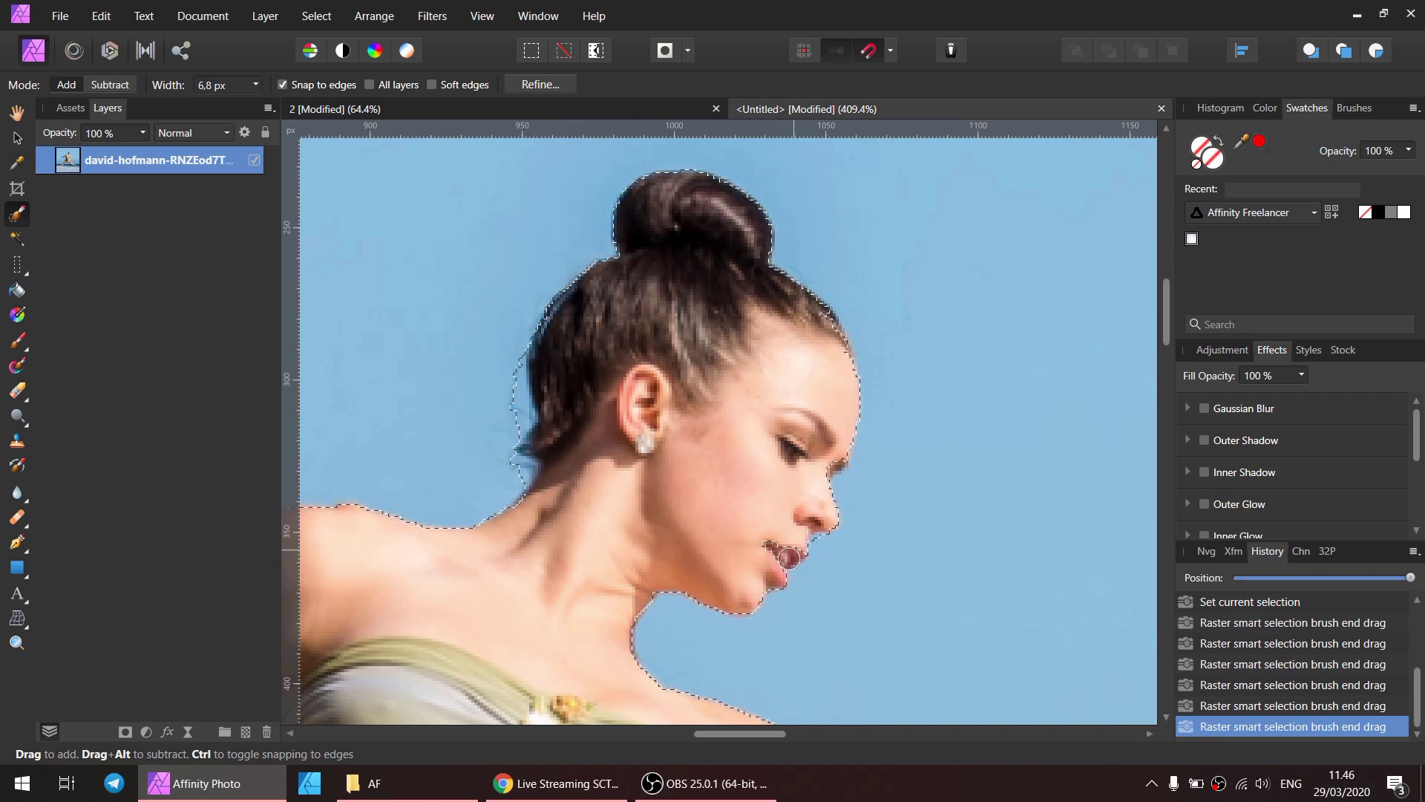
pyautogui.click(772, 581)
pyautogui.scroll(-2, 817, 586)
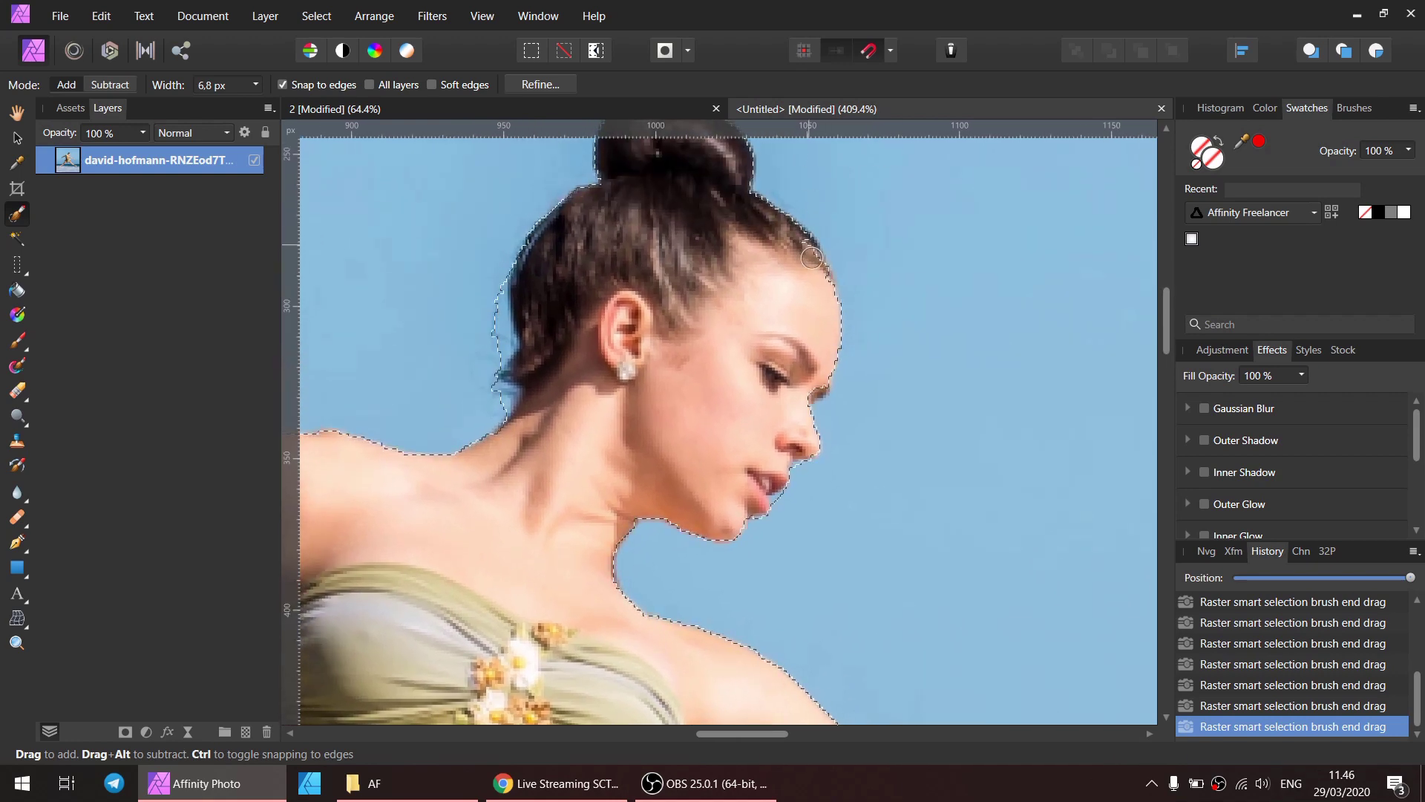
pyautogui.scroll(-3, 886, 534)
pyautogui.scroll(-2, 699, 377)
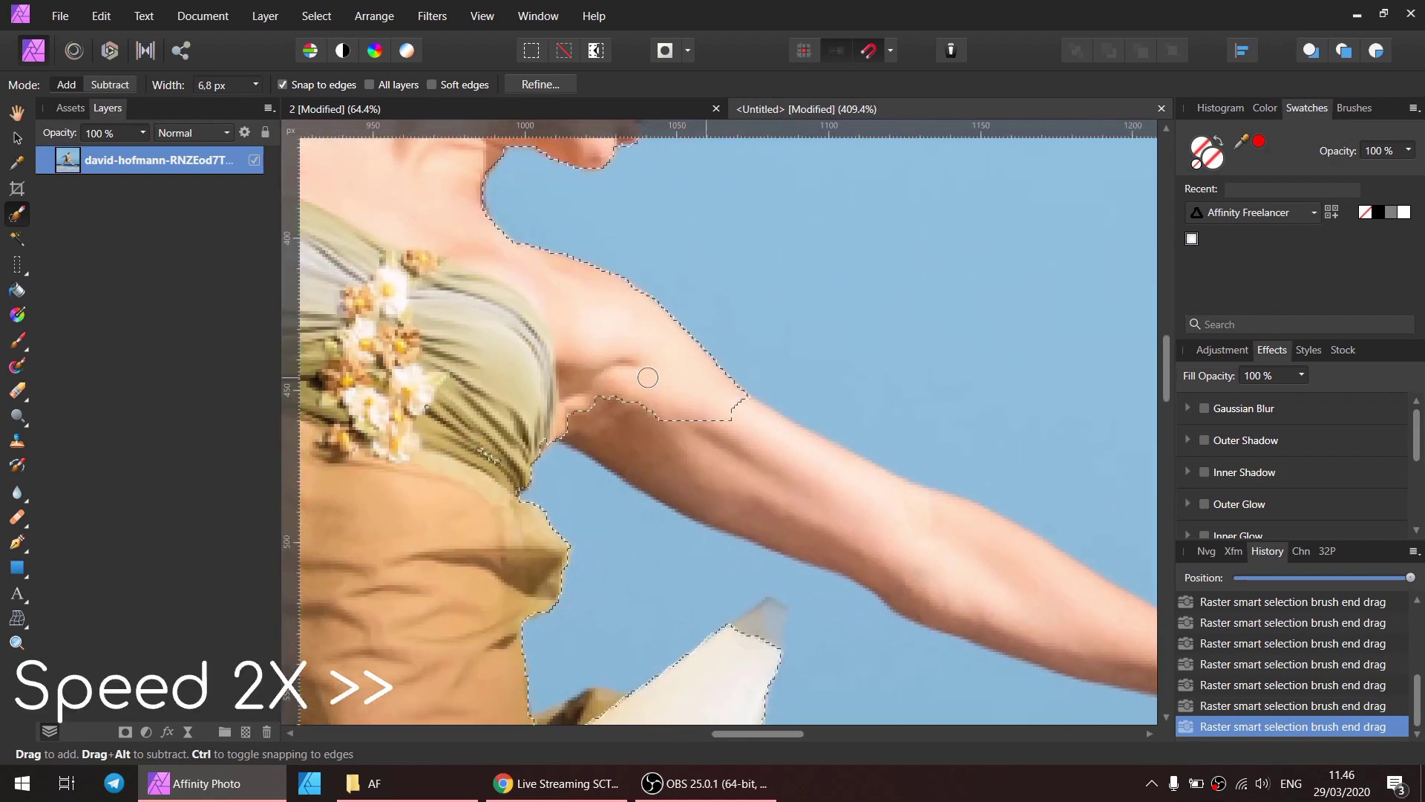
# Add the dancer's forearm and hand to the selection.
pyautogui.press(']')
pyautogui.press(']')
pyautogui.press(']')
pyautogui.moveTo(652, 430); pyautogui.dragTo(925, 550)
pyautogui.scroll(-2, 925, 550)
pyautogui.moveTo(652, 413); pyautogui.dragTo(835, 486)
pyautogui.press('[')
pyautogui.press('[')
pyautogui.press('[')
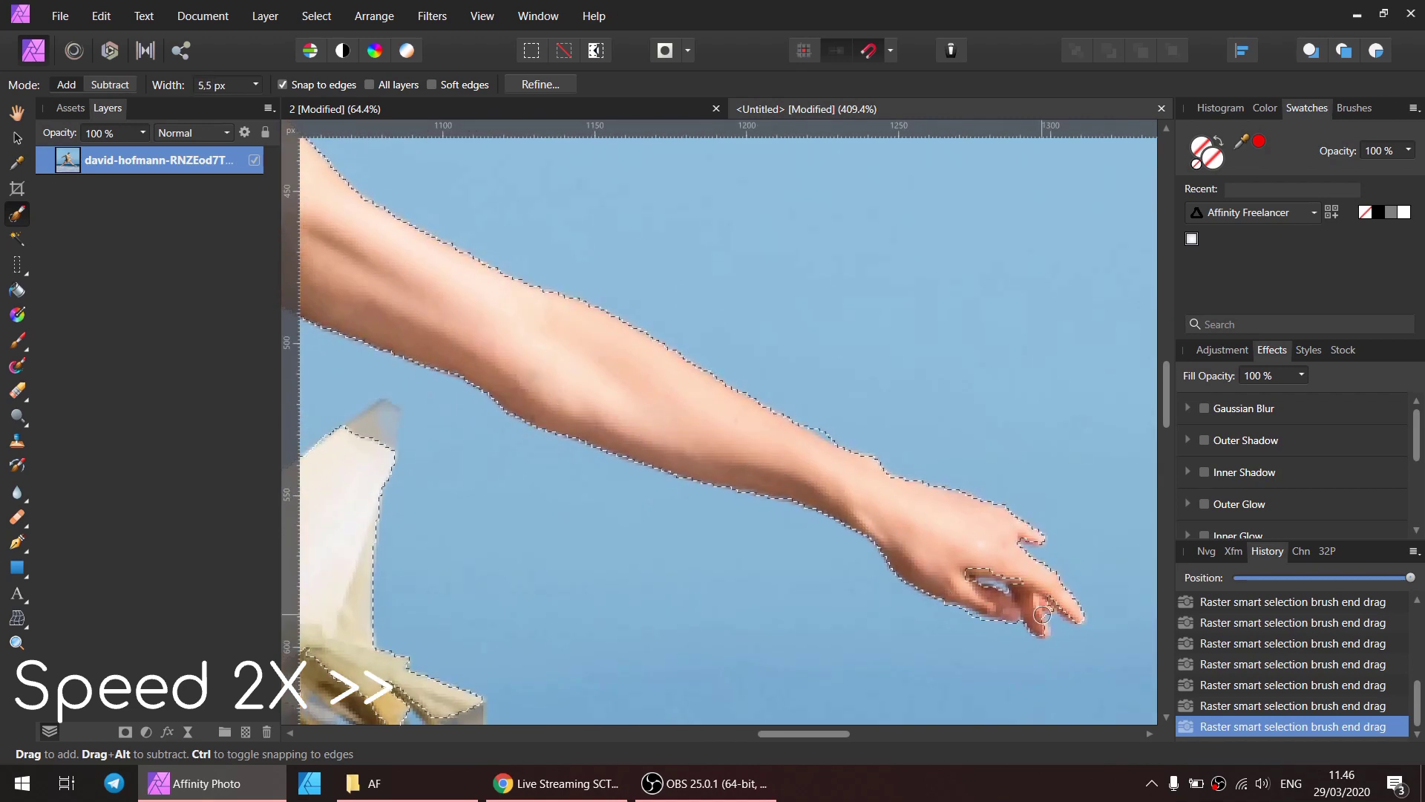
# Add the waist cloth and its hanging tip to the selection.
pyautogui.scroll(-2, 817, 519)
pyautogui.hscroll(-2, 668, 483)
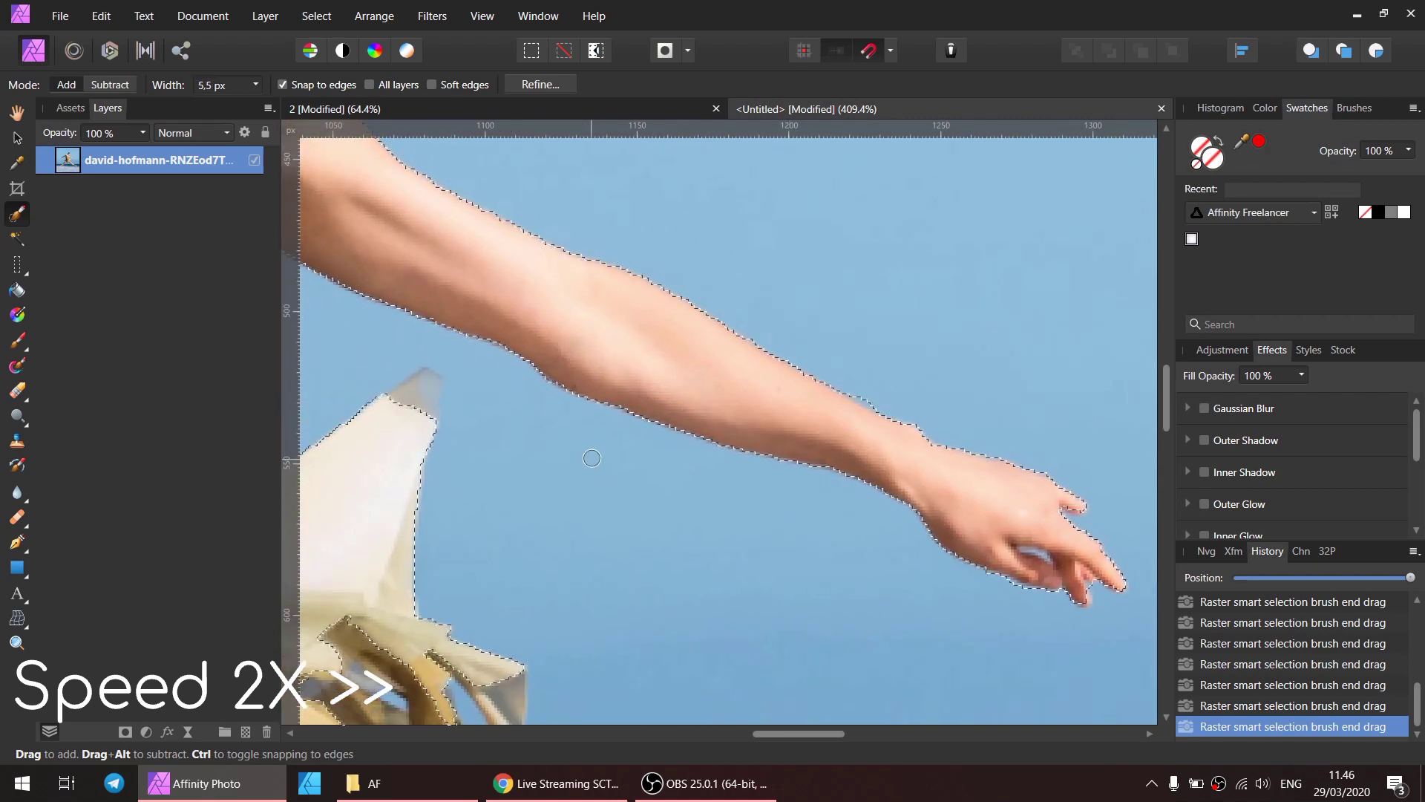
pyautogui.hscroll(-5, 534, 446)
pyautogui.press(']')
pyautogui.press(']')
pyautogui.scroll(-3, 653, 505)
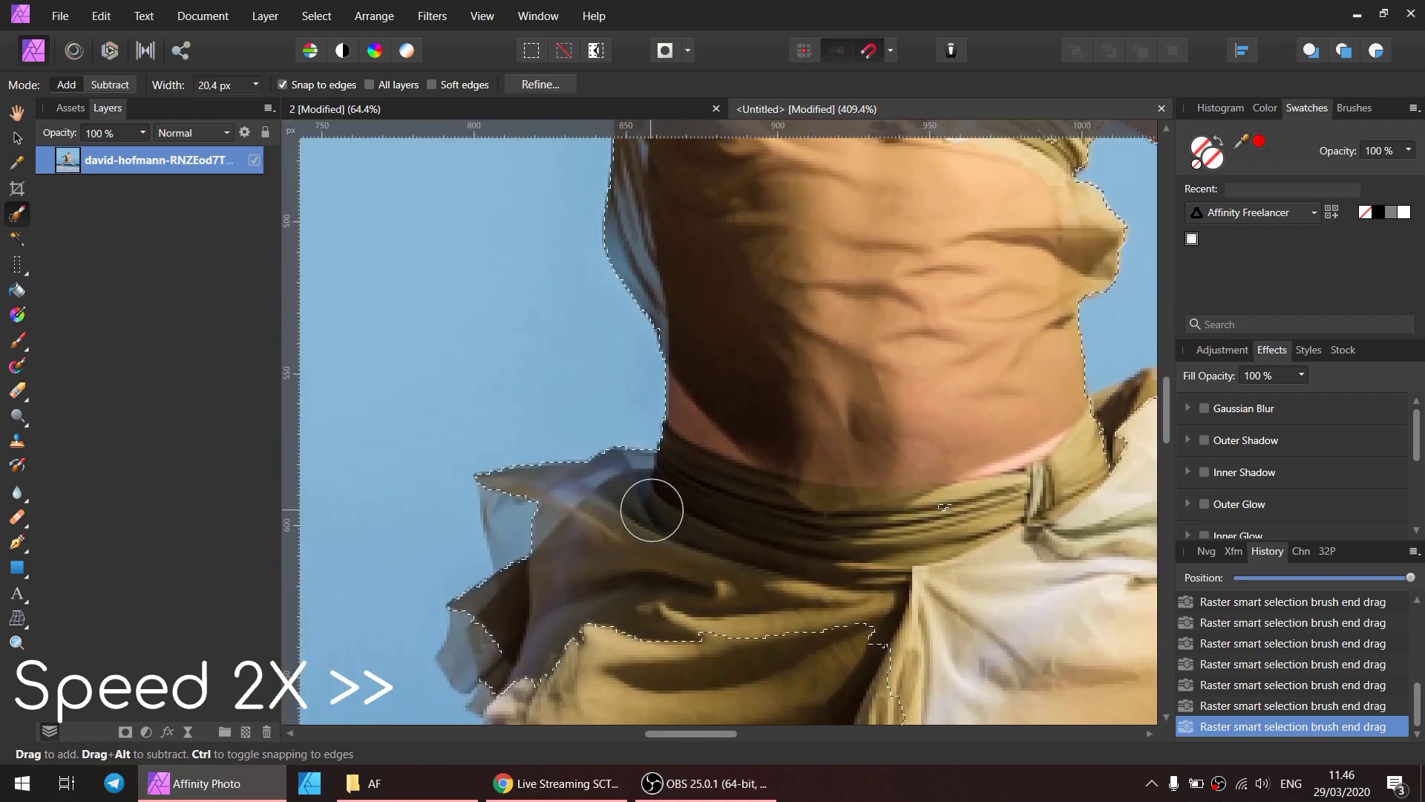
pyautogui.scroll(-3, 840, 562)
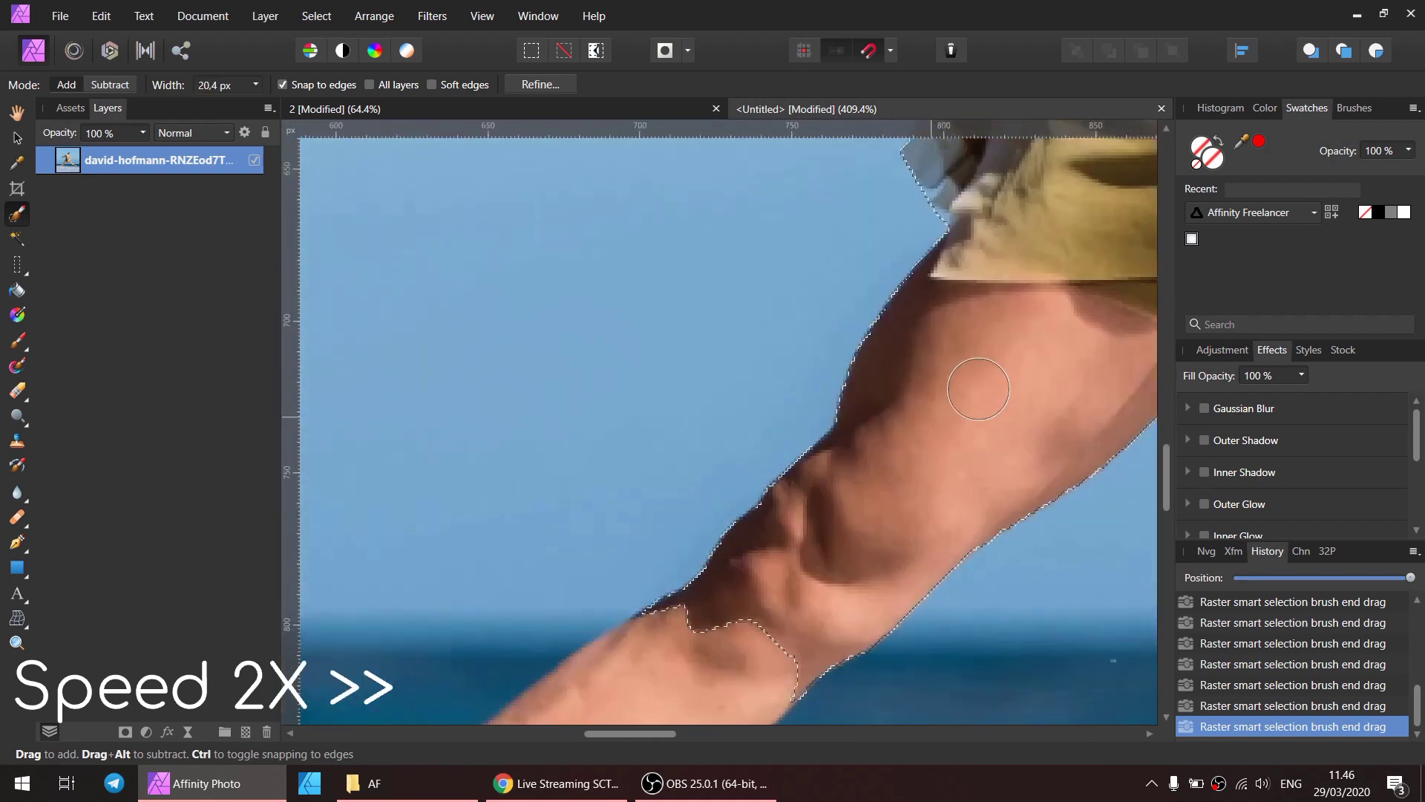
pyautogui.scroll(-3, 820, 493)
pyautogui.hscroll(-4, 668, 534)
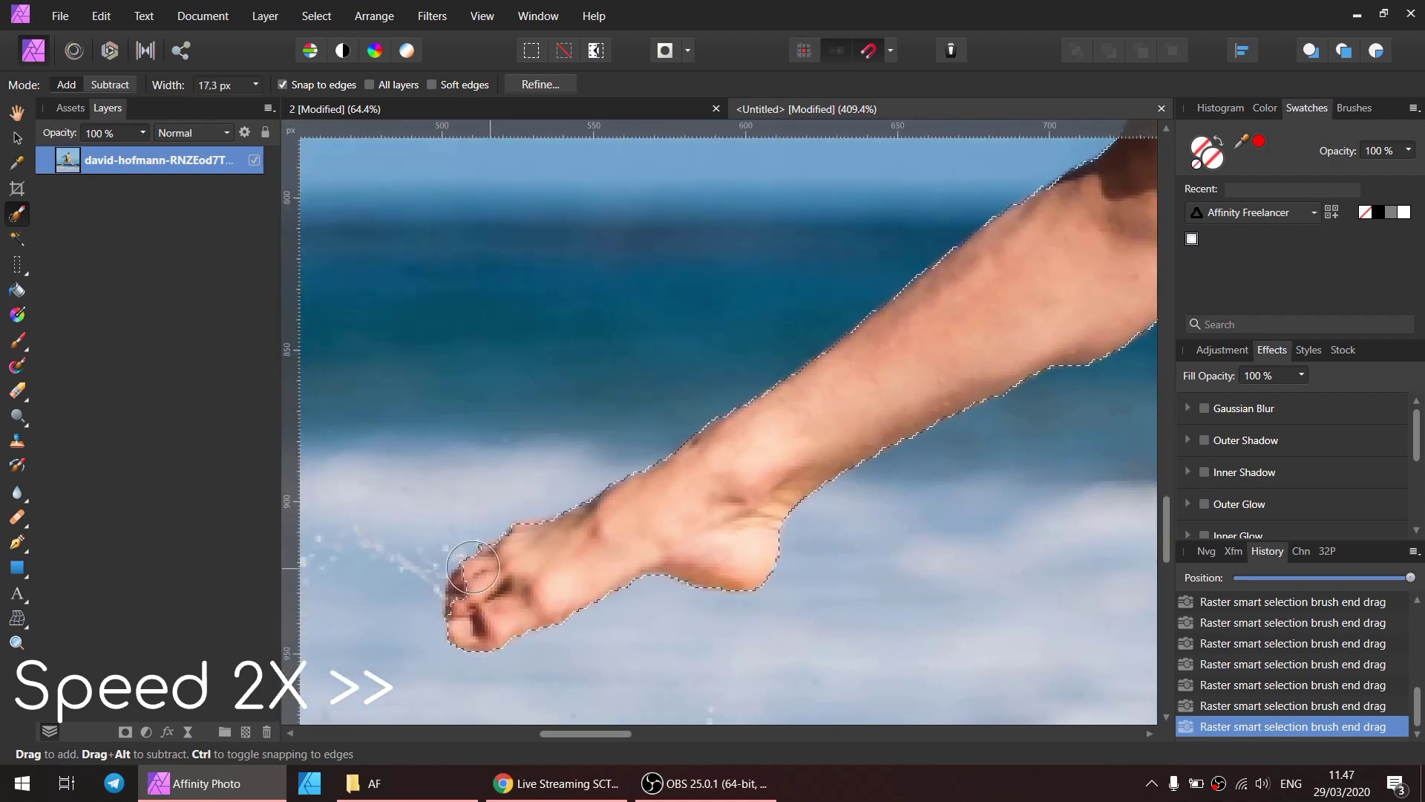
pyautogui.scroll(-5, 801, 490)
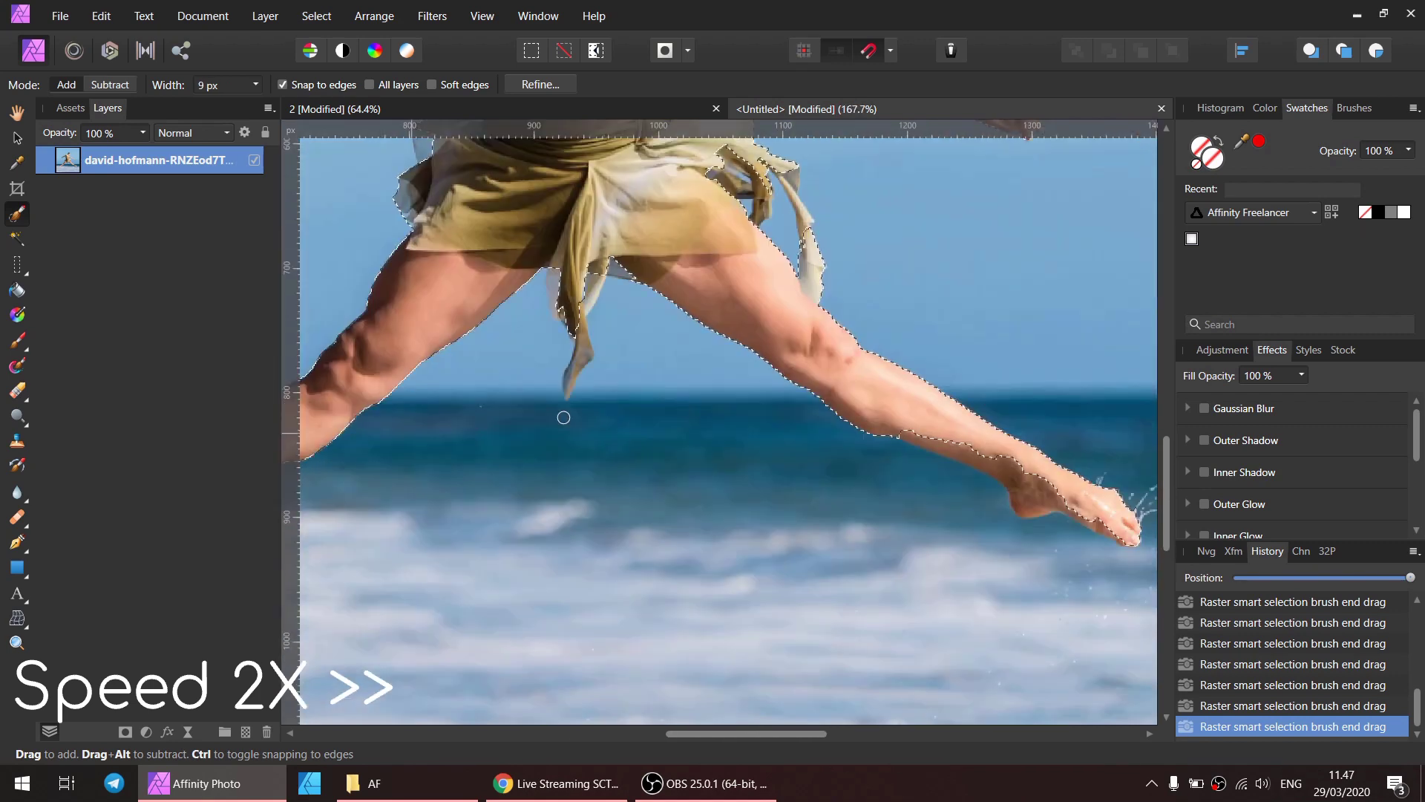
pyautogui.hscroll(2, 564, 413)
pyautogui.scroll(3, 750, 448)
pyautogui.scroll(2, 707, 412)
pyautogui.press(']')
pyautogui.press(']')
pyautogui.moveTo(708, 273); pyautogui.dragTo(698, 258)
# Subtract the sky beside both legs from the selection and check the whole dancer.
pyautogui.moveTo(571, 438); pyautogui.dragTo(555, 407)
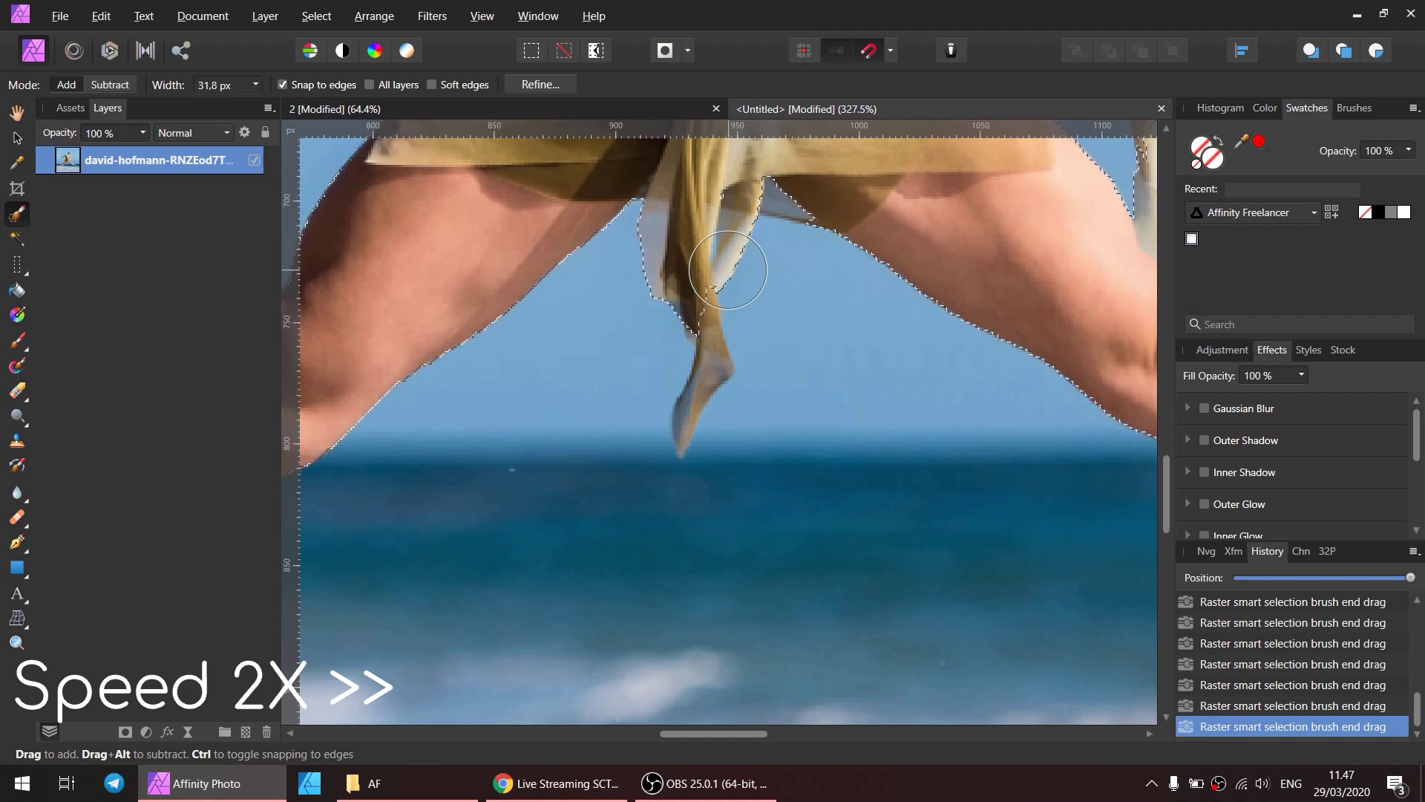
pyautogui.moveTo(798, 399); pyautogui.dragTo(923, 400)
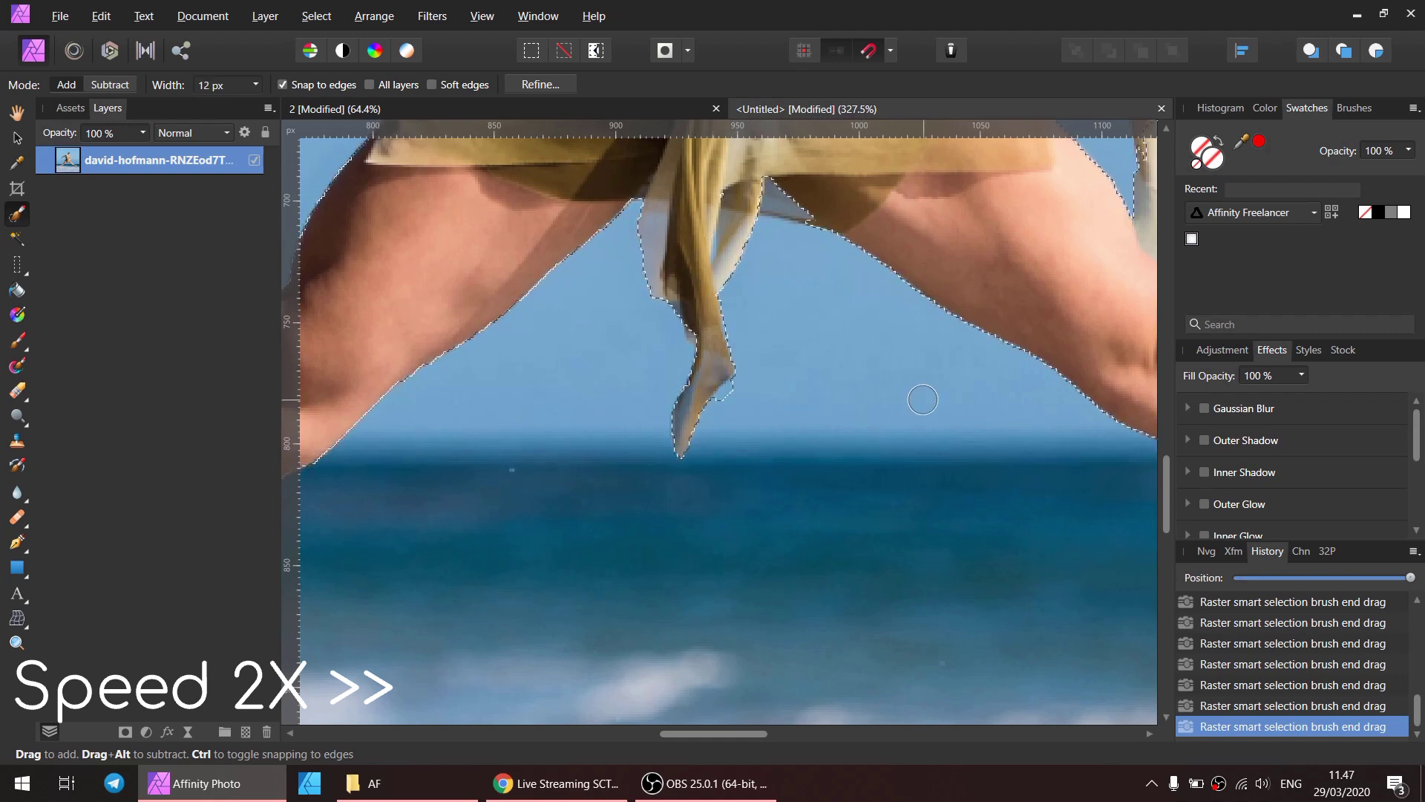
pyautogui.scroll(-2, 652, 408)
pyautogui.hscroll(5, 652, 407)
pyautogui.hscroll(5, 754, 423)
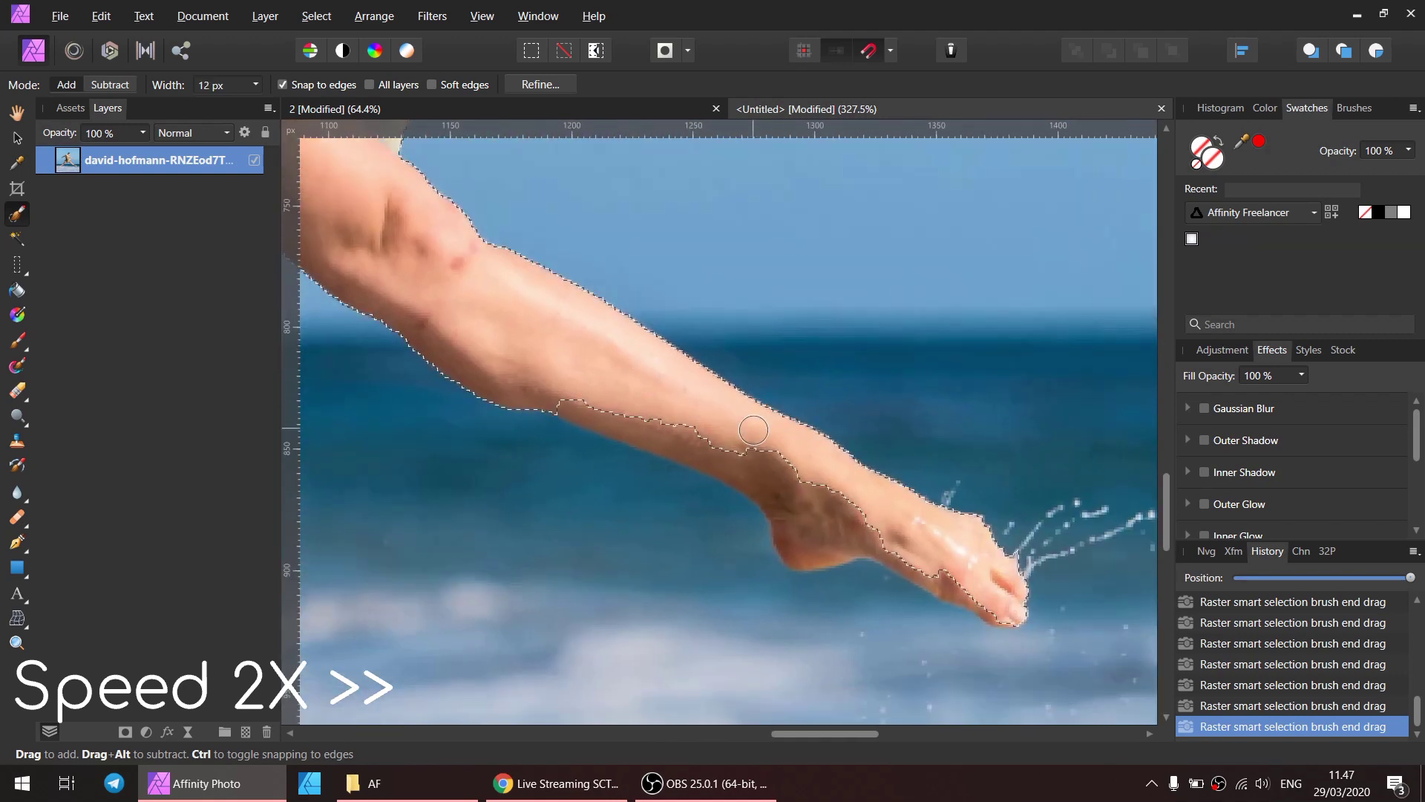
pyautogui.scroll(3, 739, 477)
pyautogui.hscroll(-3, 711, 424)
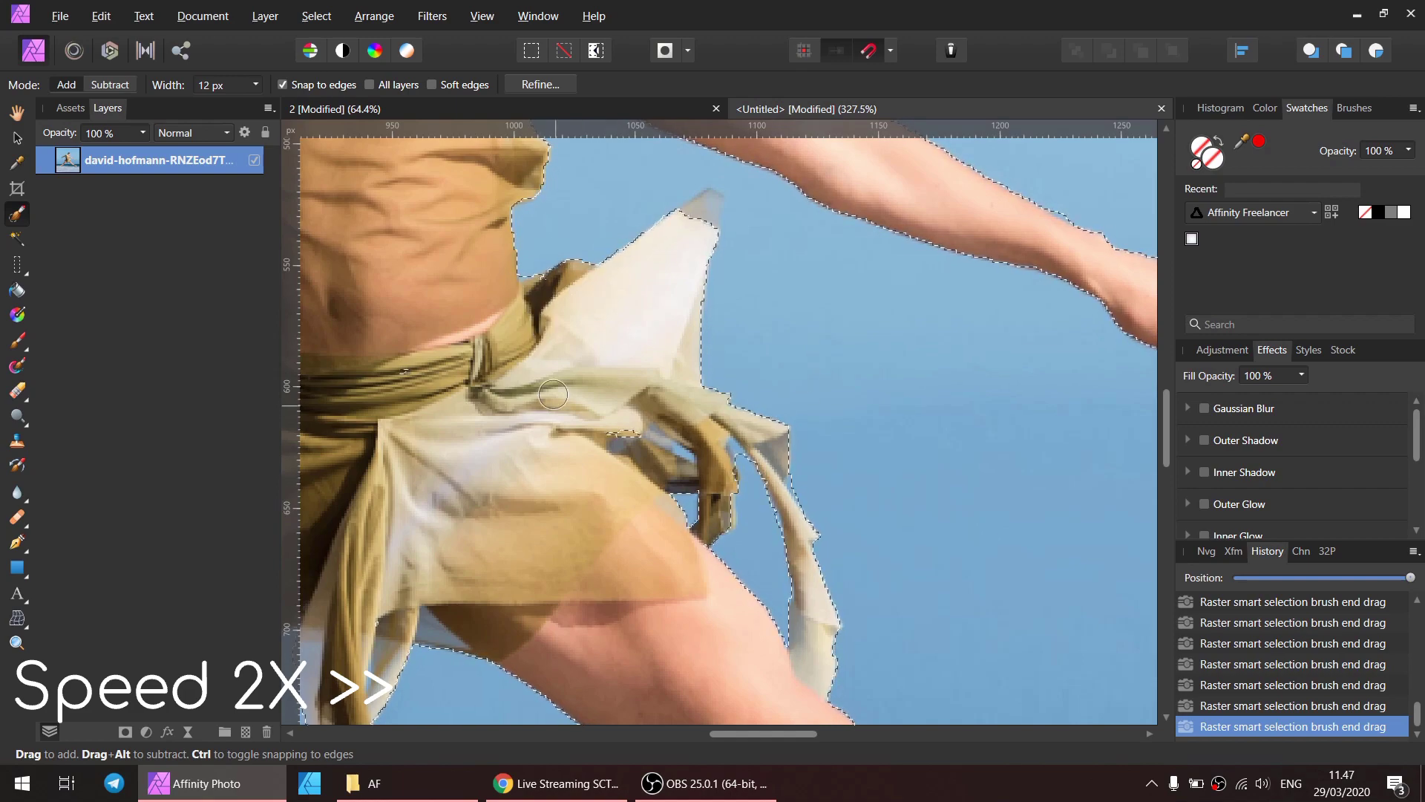
pyautogui.scroll(3, 554, 404)
pyautogui.scroll(3, 767, 570)
pyautogui.hscroll(-5, 766, 571)
pyautogui.hscroll(-5, 732, 533)
pyautogui.scroll(-3, 731, 532)
pyautogui.scroll(-3, 977, 426)
pyautogui.scroll(1, 713, 416)
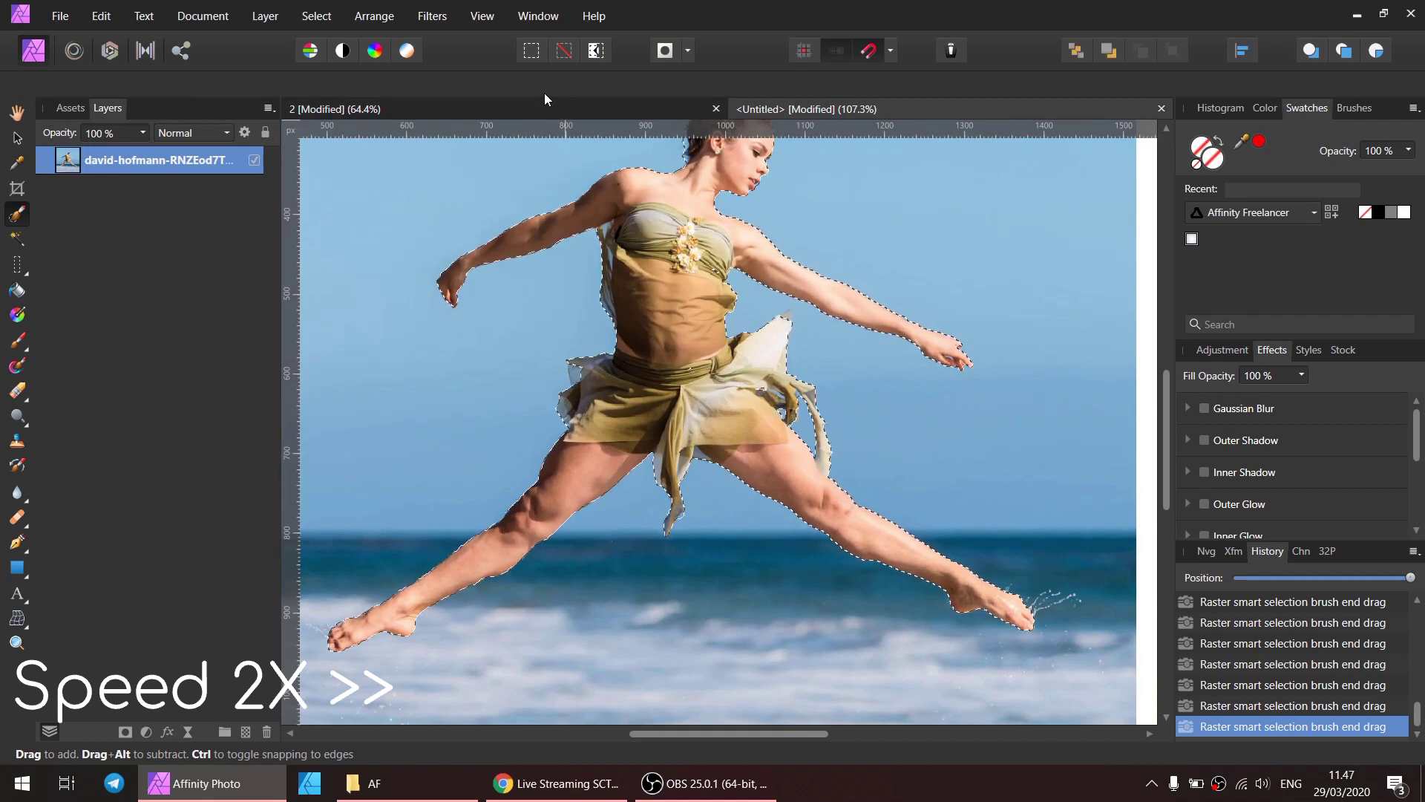
pyautogui.click(540, 85)
# Set the refine border width to 0% and clean the hair and hair bun edges.
pyautogui.moveTo(813, 393); pyautogui.dragTo(746, 386)
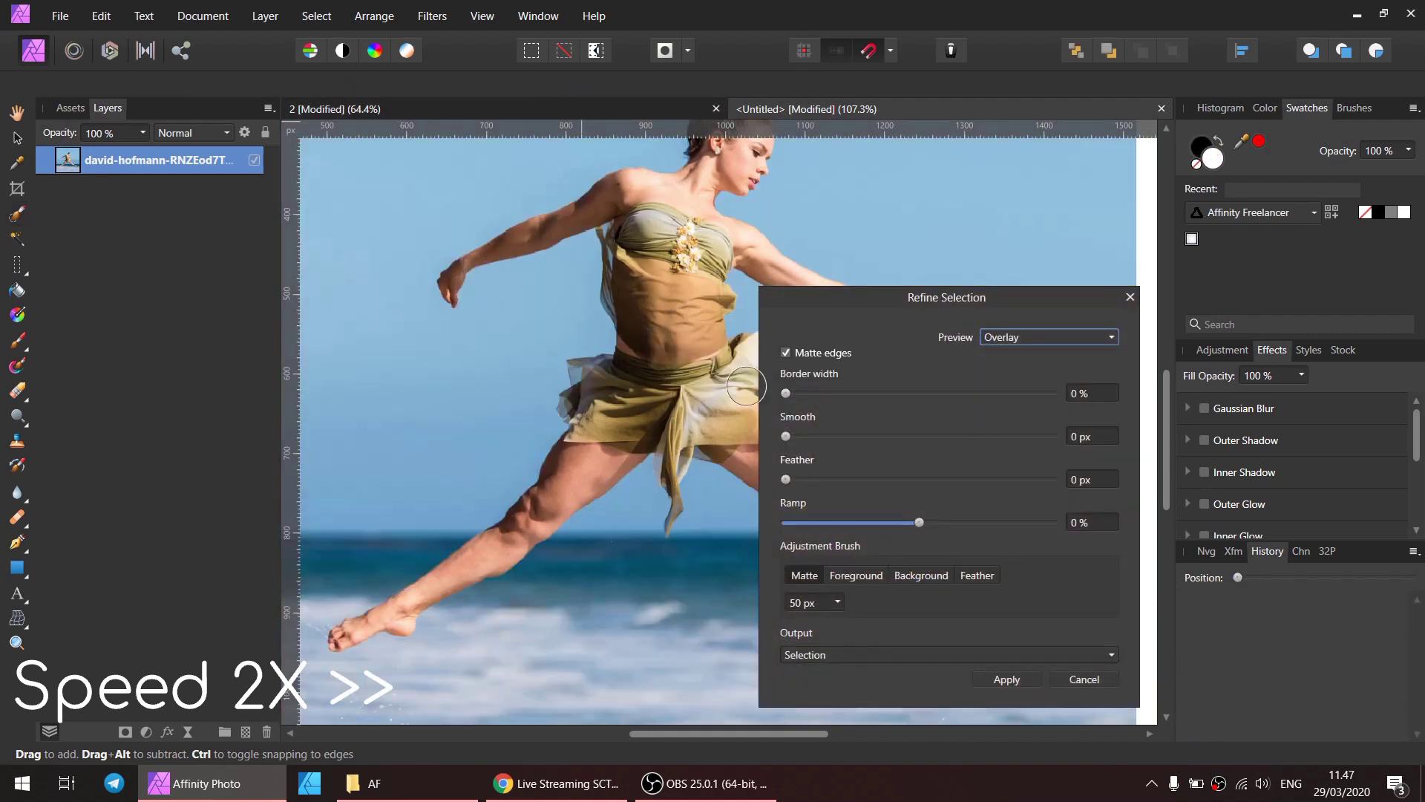
pyautogui.scroll(2, 595, 275)
pyautogui.scroll(2, 595, 275)
pyautogui.moveTo(594, 276); pyautogui.dragTo(597, 285)
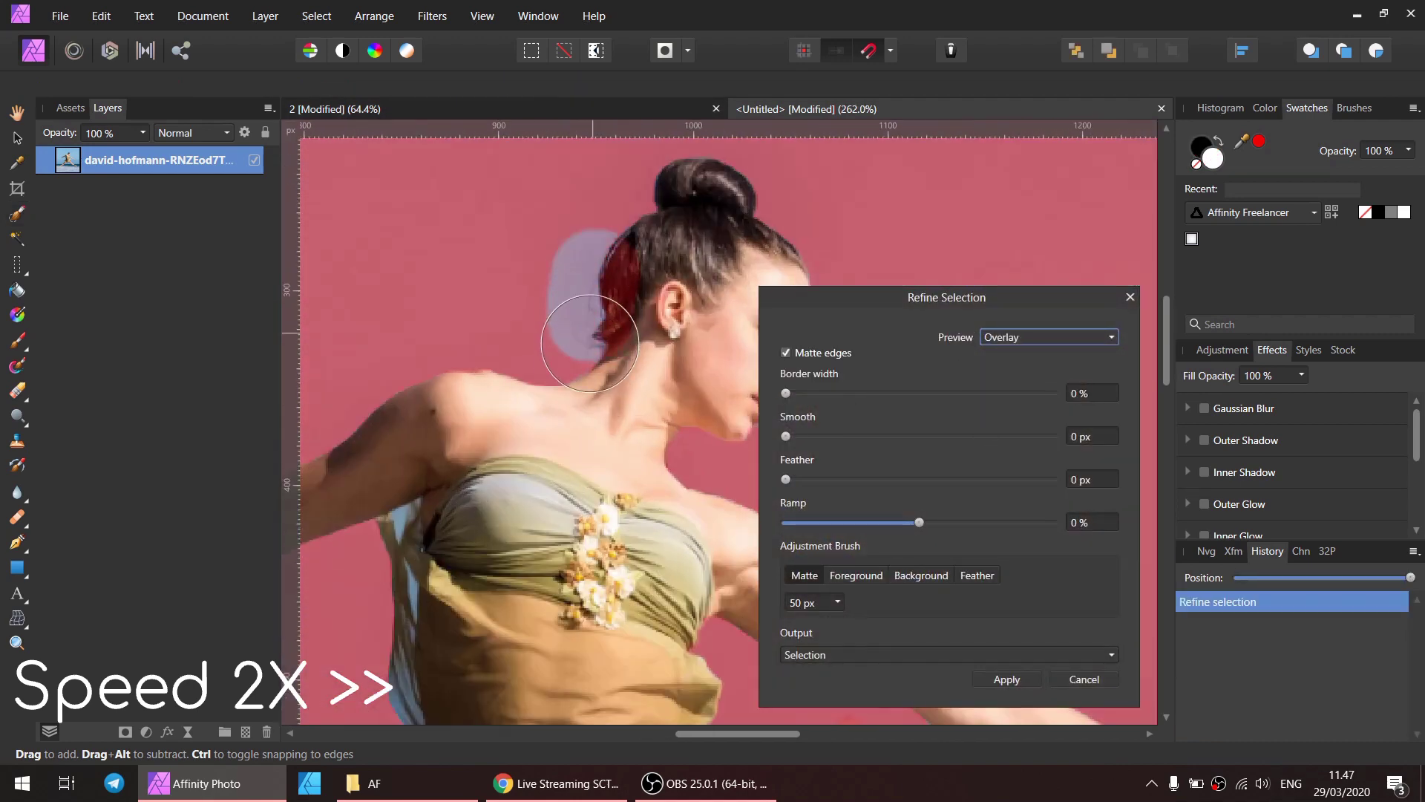
pyautogui.press('[')
pyautogui.press('[')
pyautogui.press('[')
pyautogui.moveTo(636, 223); pyautogui.dragTo(409, 275)
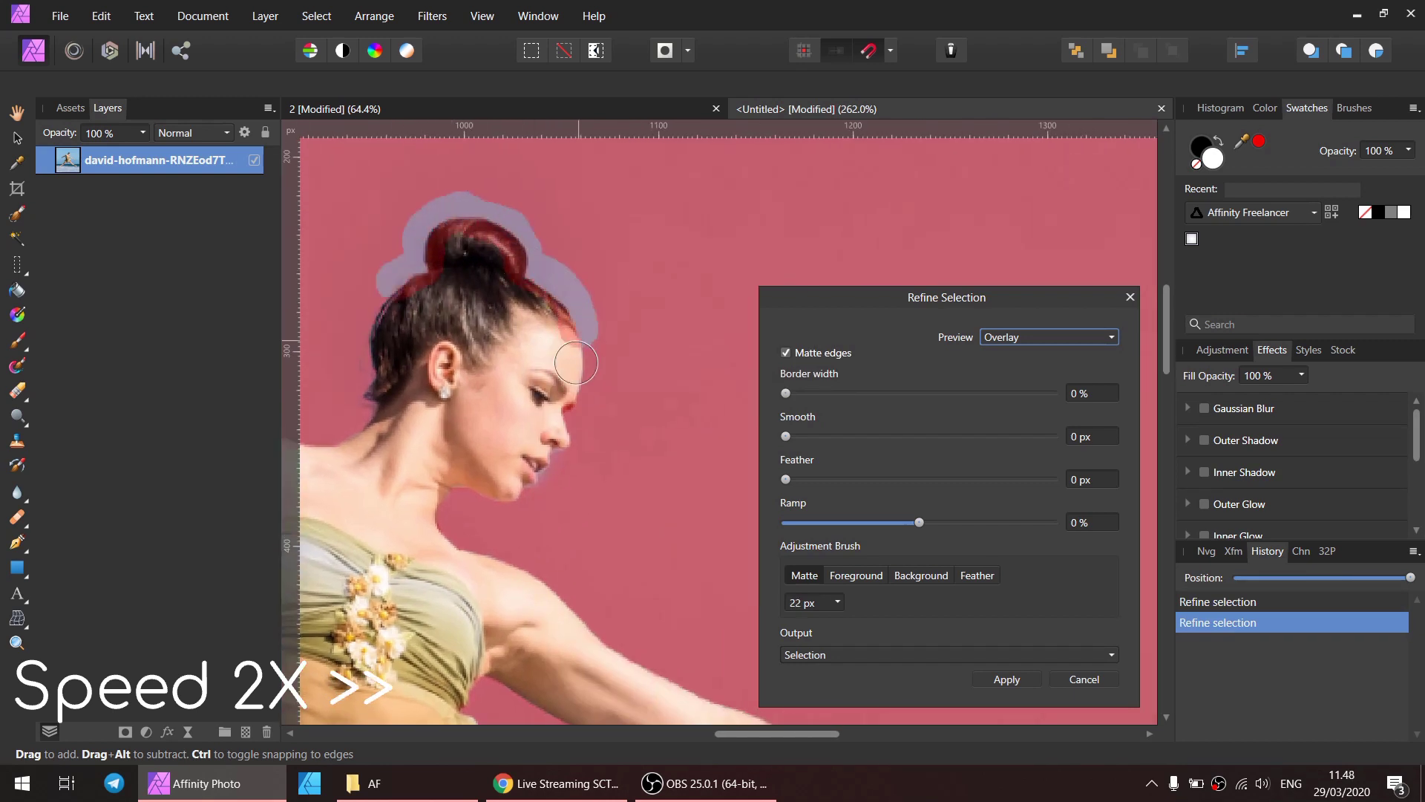
pyautogui.moveTo(547, 460); pyautogui.dragTo(446, 486)
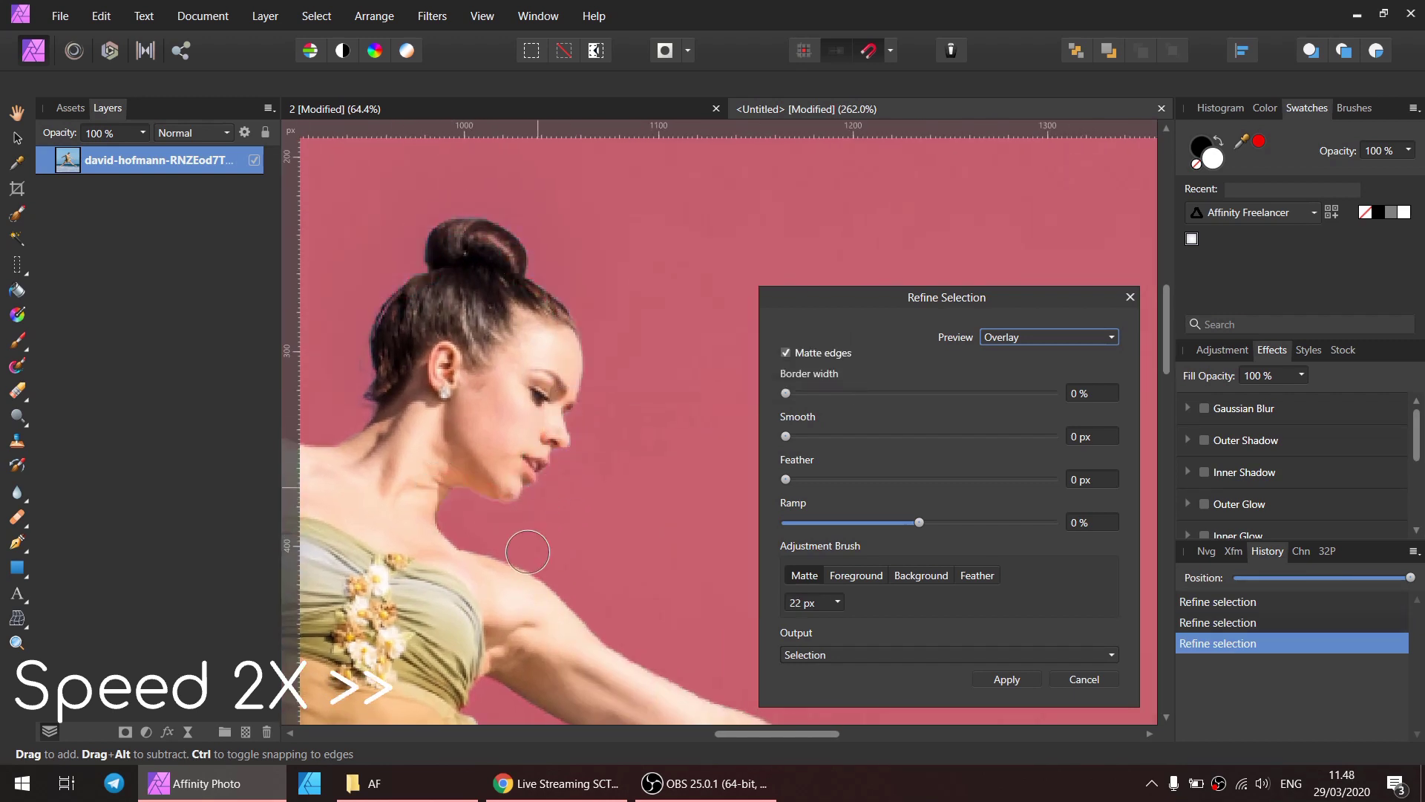
# Refine the selection edges at the hand, the arm's lower edge and the armpit.
pyautogui.scroll(-2, 520, 519)
pyautogui.hscroll(-2, 520, 520)
pyautogui.hscroll(-3, 450, 505)
pyautogui.scroll(-1, 450, 504)
pyautogui.hscroll(-2, 510, 435)
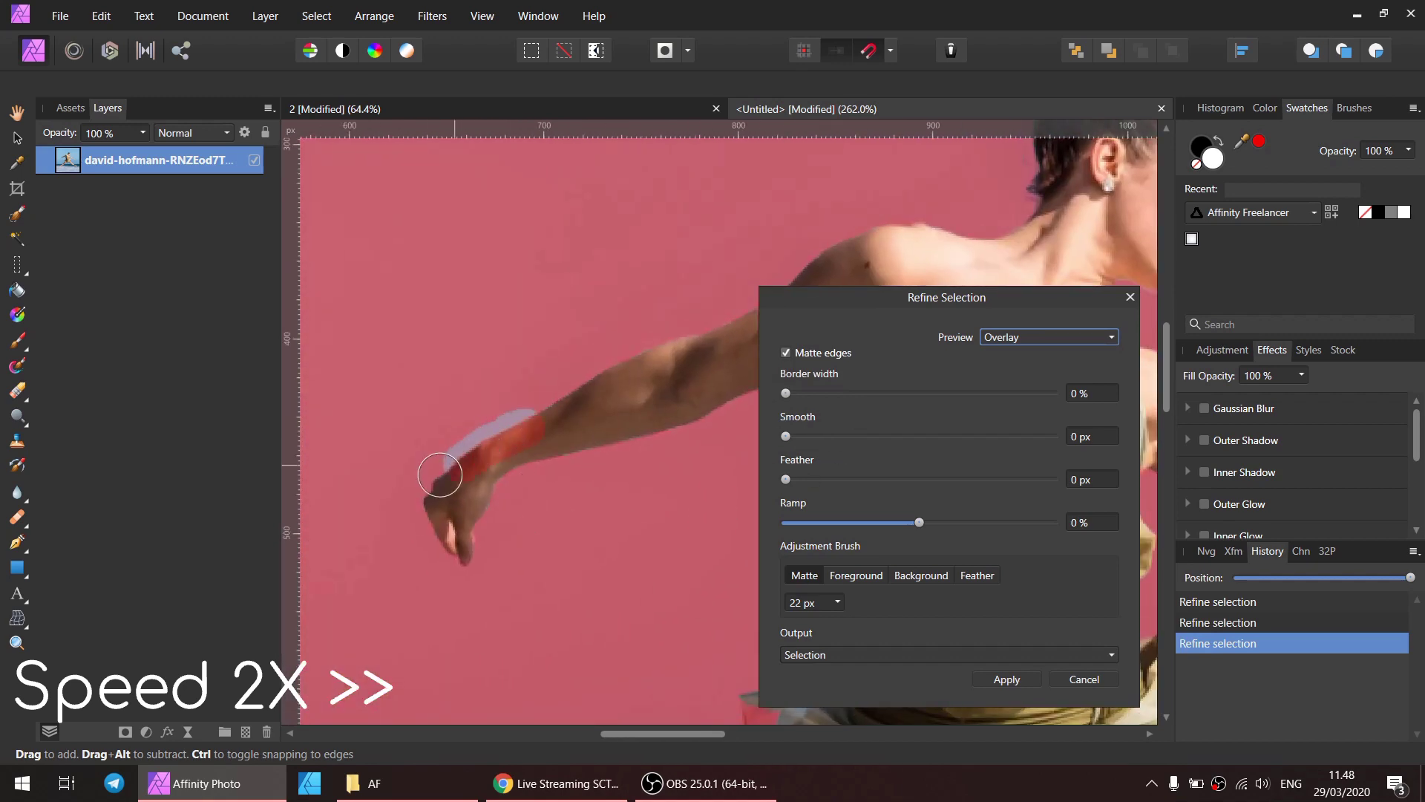
pyautogui.moveTo(483, 565); pyautogui.dragTo(567, 446)
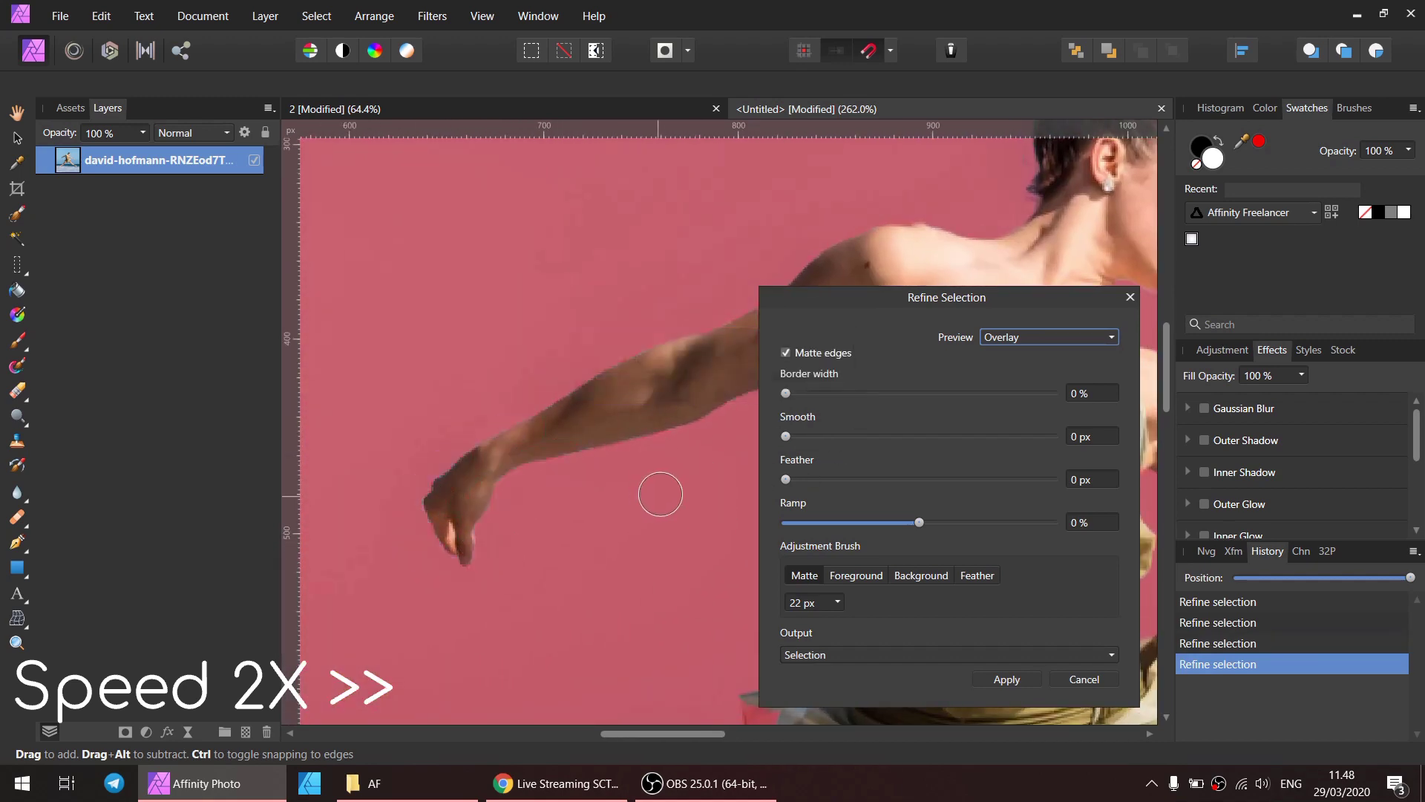
pyautogui.hscroll(3, 445, 482)
pyautogui.scroll(1, 445, 482)
pyautogui.hscroll(-1, 383, 471)
pyautogui.moveTo(383, 471); pyautogui.dragTo(609, 382)
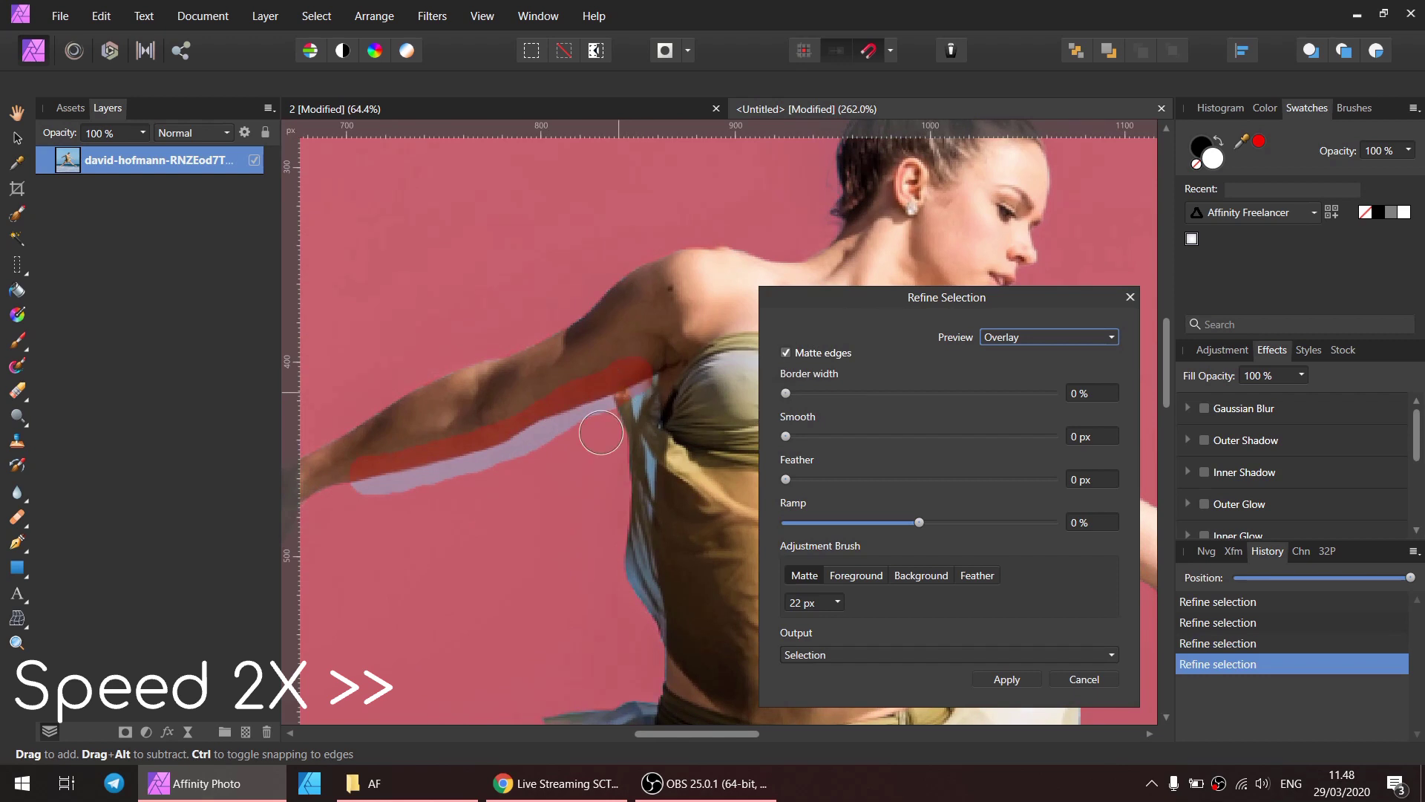
pyautogui.hscroll(2, 594, 433)
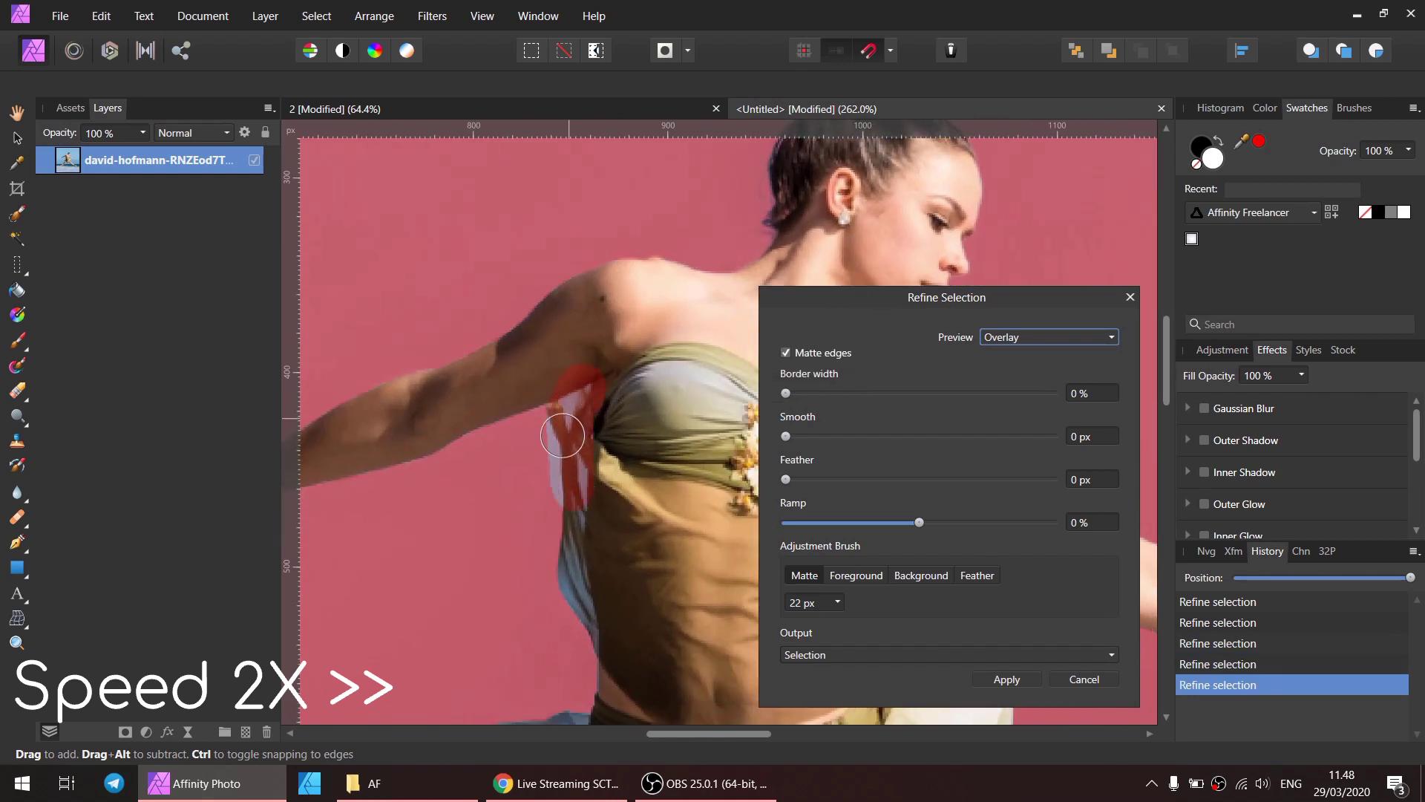
pyautogui.moveTo(570, 499); pyautogui.dragTo(576, 520)
# Refine the selection edges at the waist, along the leg, and around the foot and toes.
pyautogui.scroll(-2, 587, 482)
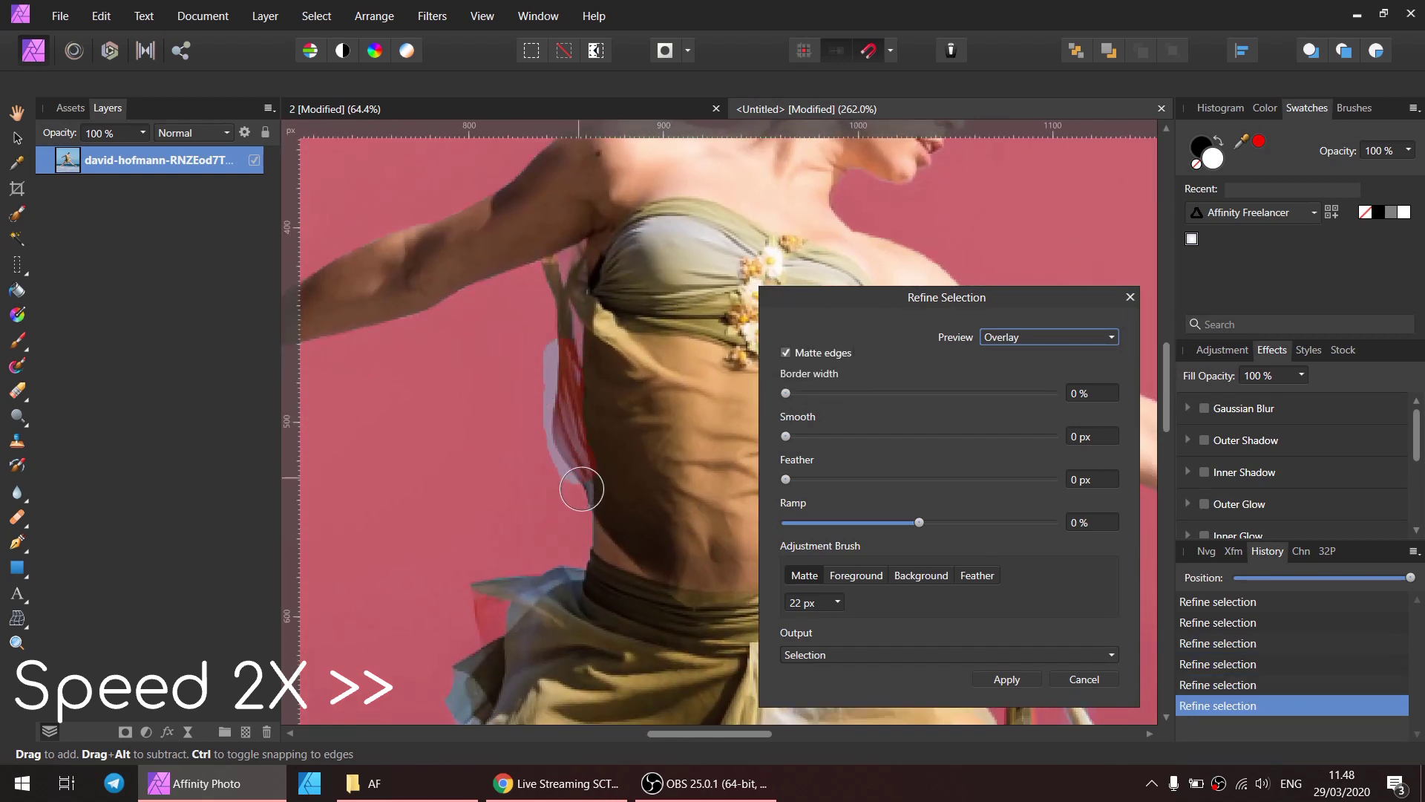
pyautogui.moveTo(558, 410); pyautogui.dragTo(527, 438)
pyautogui.scroll(-4, 527, 438)
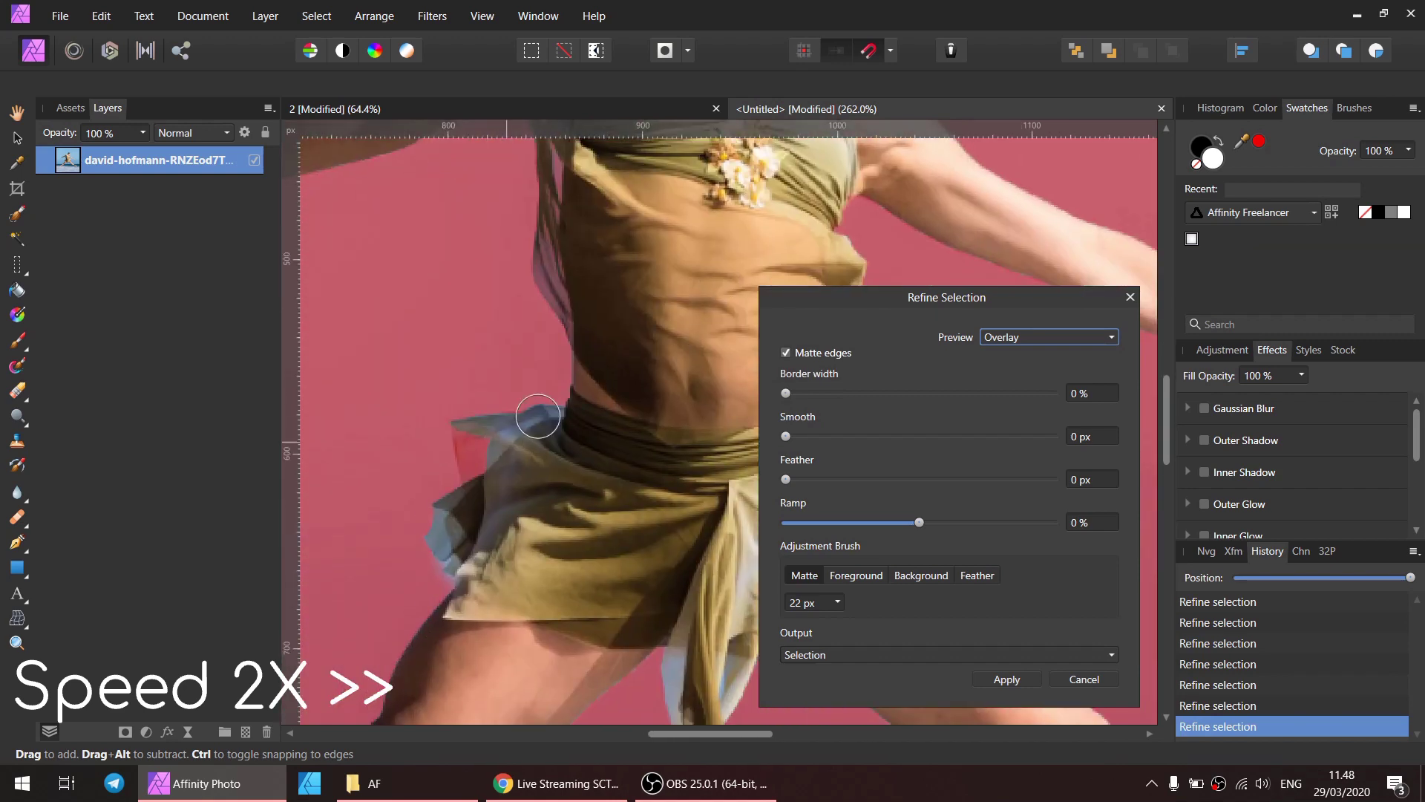
pyautogui.hscroll(-1, 520, 438)
pyautogui.moveTo(615, 363)
pyautogui.mouseDown()
pyautogui.moveTo(614, 394)
pyautogui.moveTo(562, 462)
pyautogui.mouseUp()
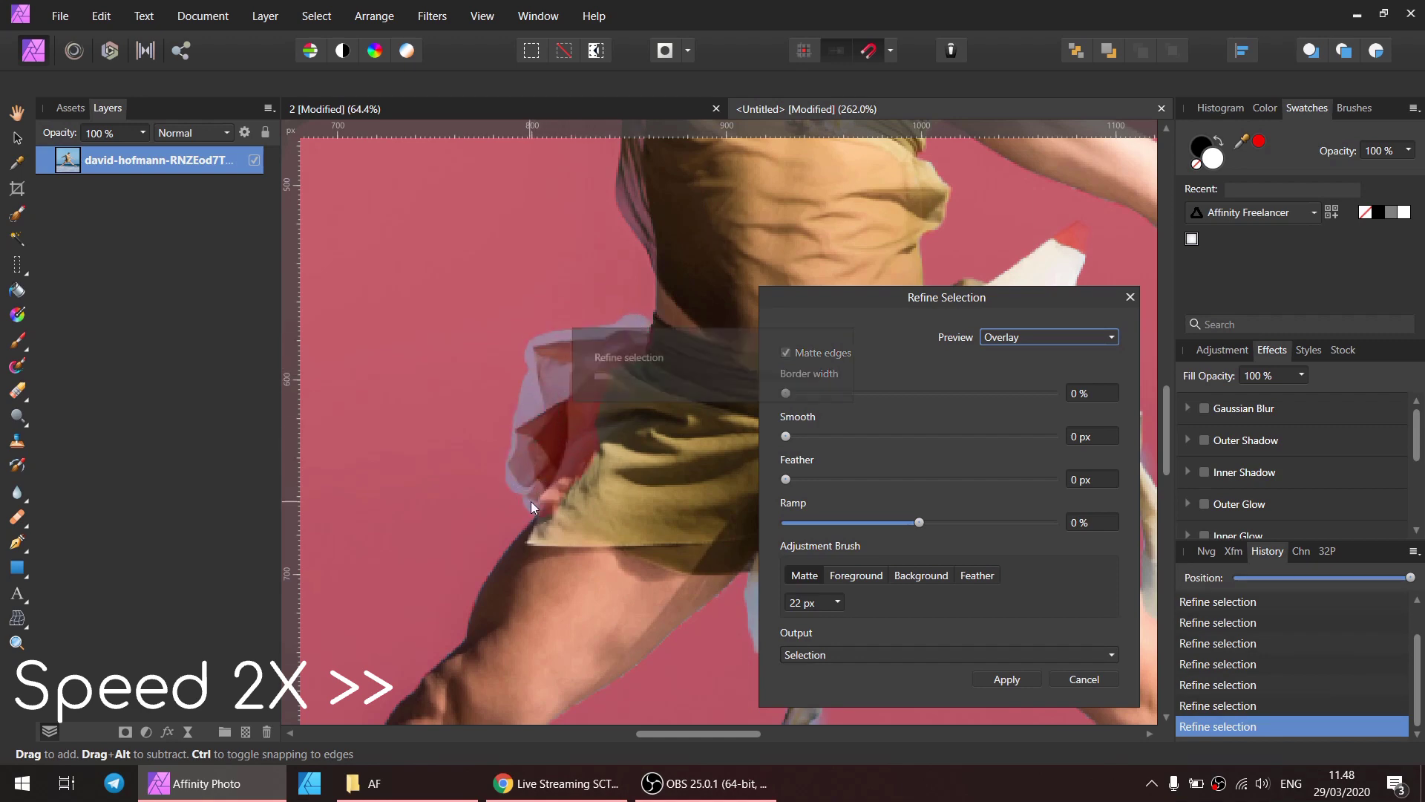
pyautogui.scroll(-4, 509, 566)
pyautogui.hscroll(-1, 509, 567)
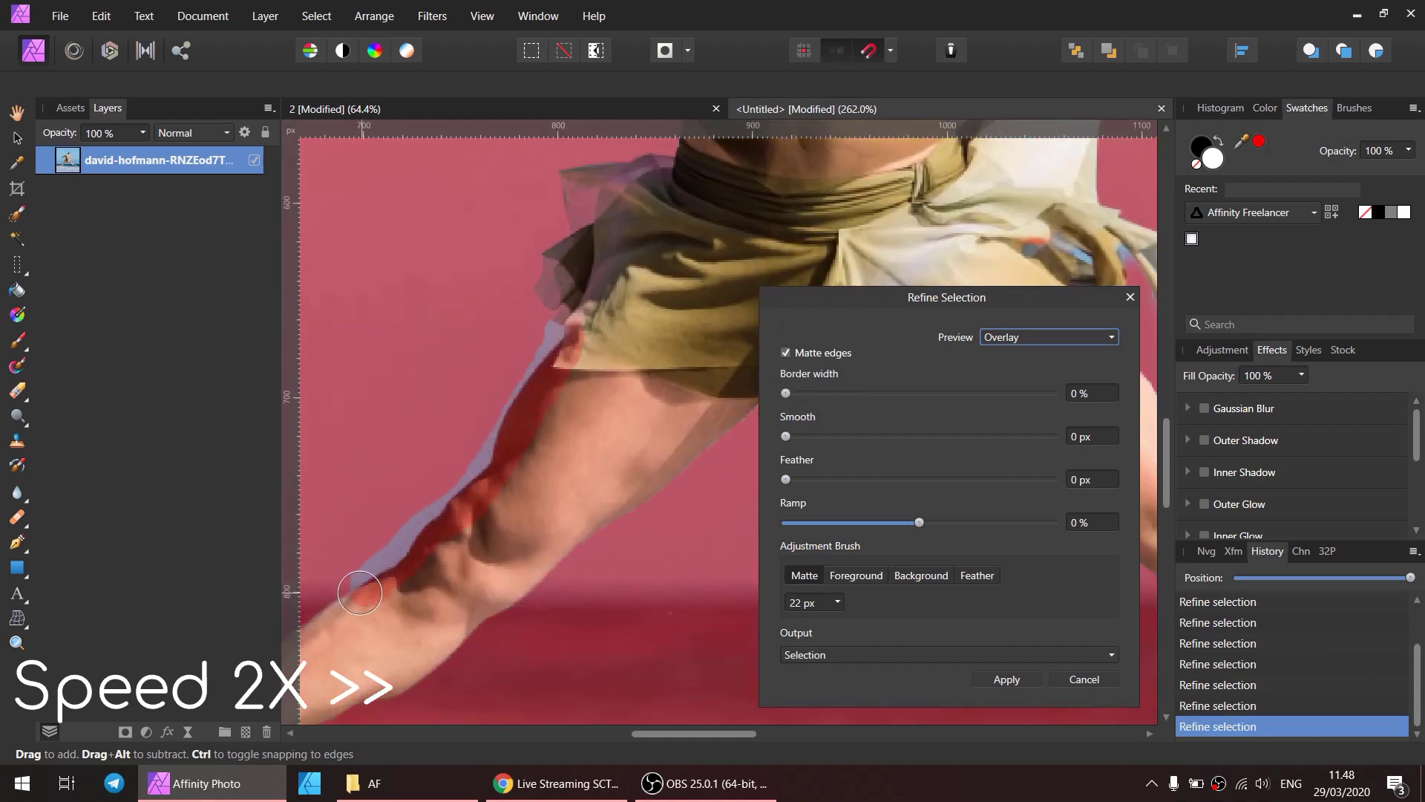
pyautogui.moveTo(400, 569)
pyautogui.mouseDown()
pyautogui.moveTo(678, 382)
pyautogui.moveTo(407, 570)
pyautogui.mouseUp()
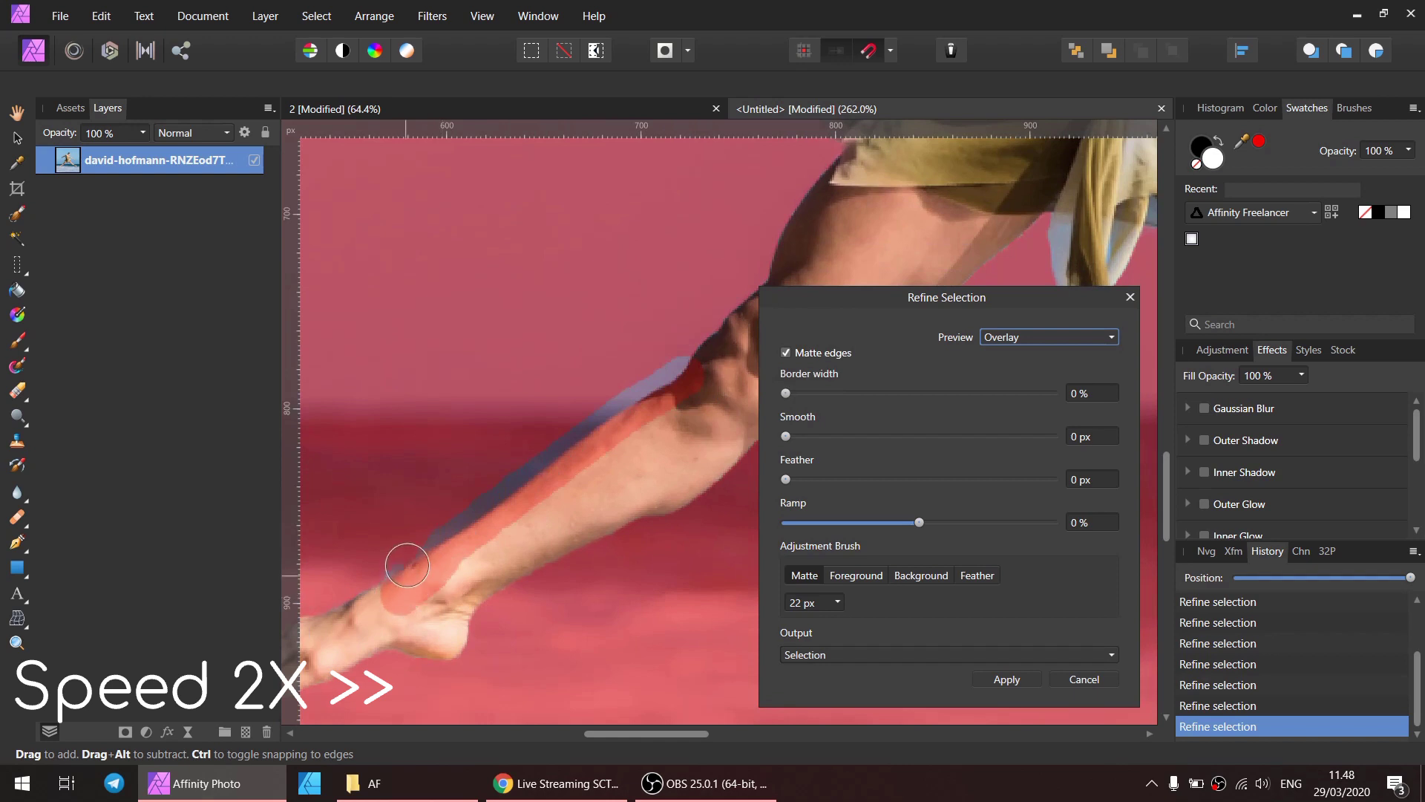
pyautogui.scroll(-2, 406, 570)
pyautogui.hscroll(-4, 406, 570)
pyautogui.moveTo(616, 512)
pyautogui.mouseDown()
pyautogui.moveTo(460, 594)
pyautogui.moveTo(573, 591)
pyautogui.mouseUp()
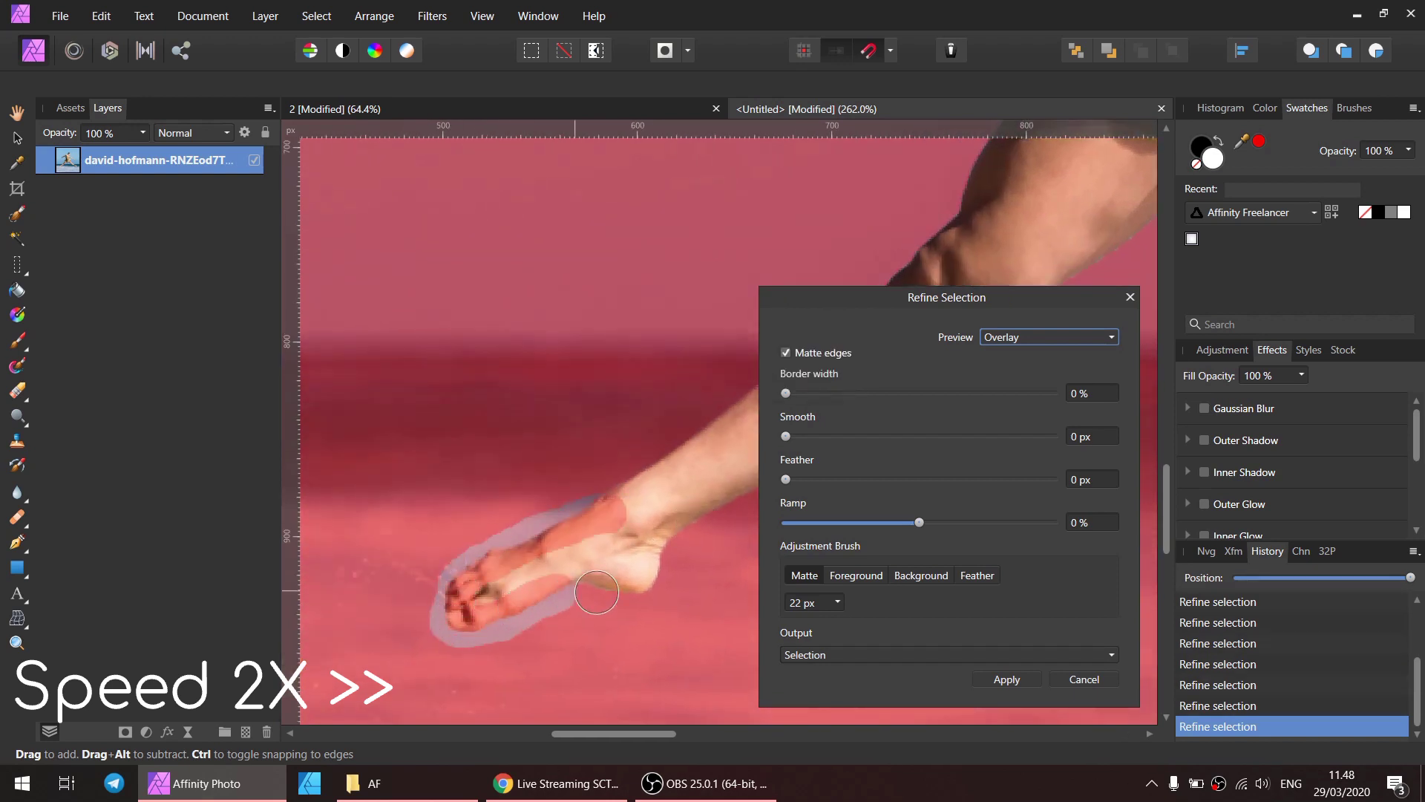
pyautogui.hscroll(8, 369, 483)
pyautogui.moveTo(349, 498)
pyautogui.mouseDown()
pyautogui.moveTo(669, 312)
pyautogui.moveTo(883, 133)
pyautogui.mouseUp()
# Refine the hanging cloth strip, the leg's lower edge, the knee and the top of the foot.
pyautogui.hscroll(7, 652, 327)
pyautogui.scroll(4, 653, 327)
pyautogui.moveTo(550, 381)
pyautogui.mouseDown()
pyautogui.moveTo(557, 477)
pyautogui.moveTo(624, 327)
pyautogui.mouseUp()
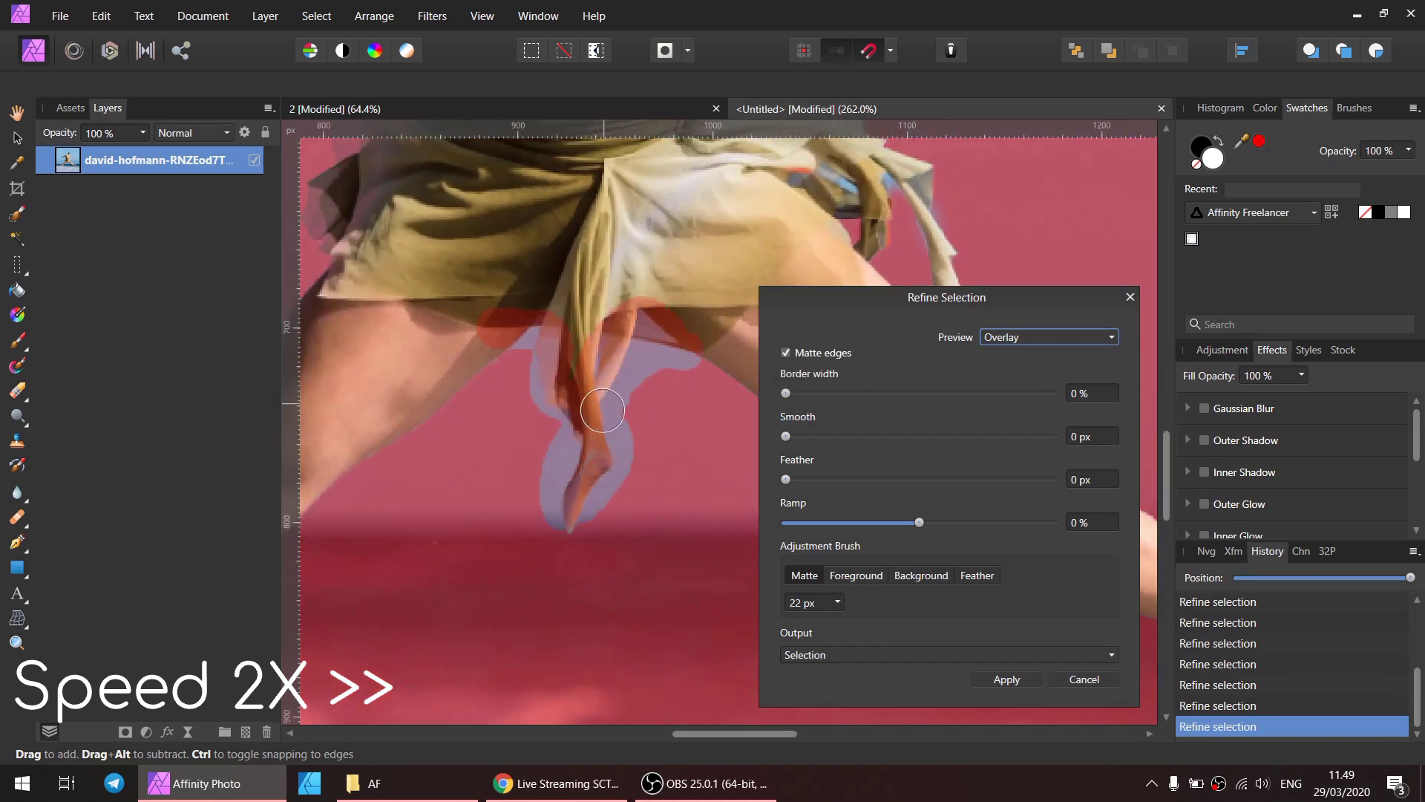
pyautogui.hscroll(5, 588, 455)
pyautogui.scroll(-1, 589, 455)
pyautogui.moveTo(442, 304); pyautogui.dragTo(589, 389)
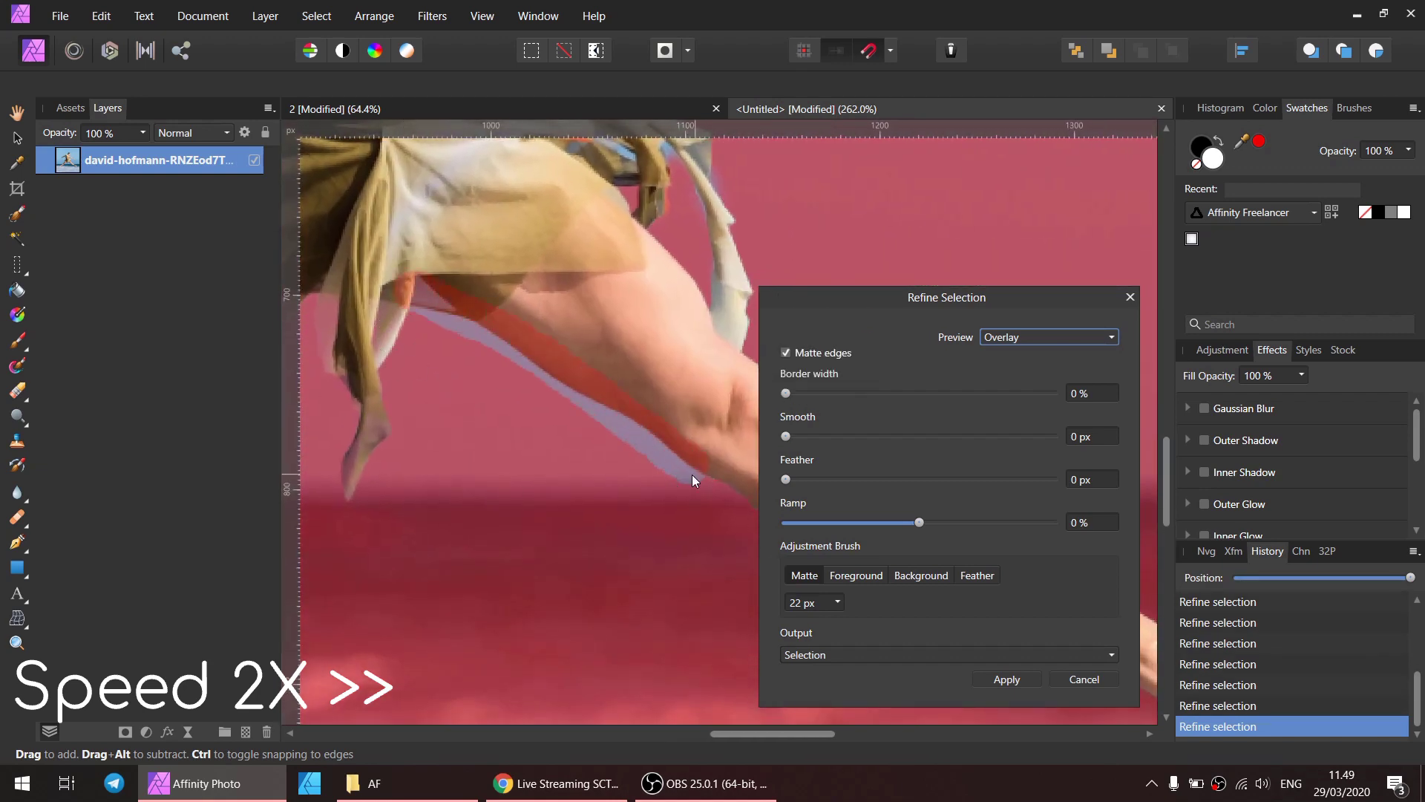
pyautogui.hscroll(4, 614, 487)
pyautogui.scroll(-3, 614, 487)
pyautogui.moveTo(404, 286); pyautogui.dragTo(481, 358)
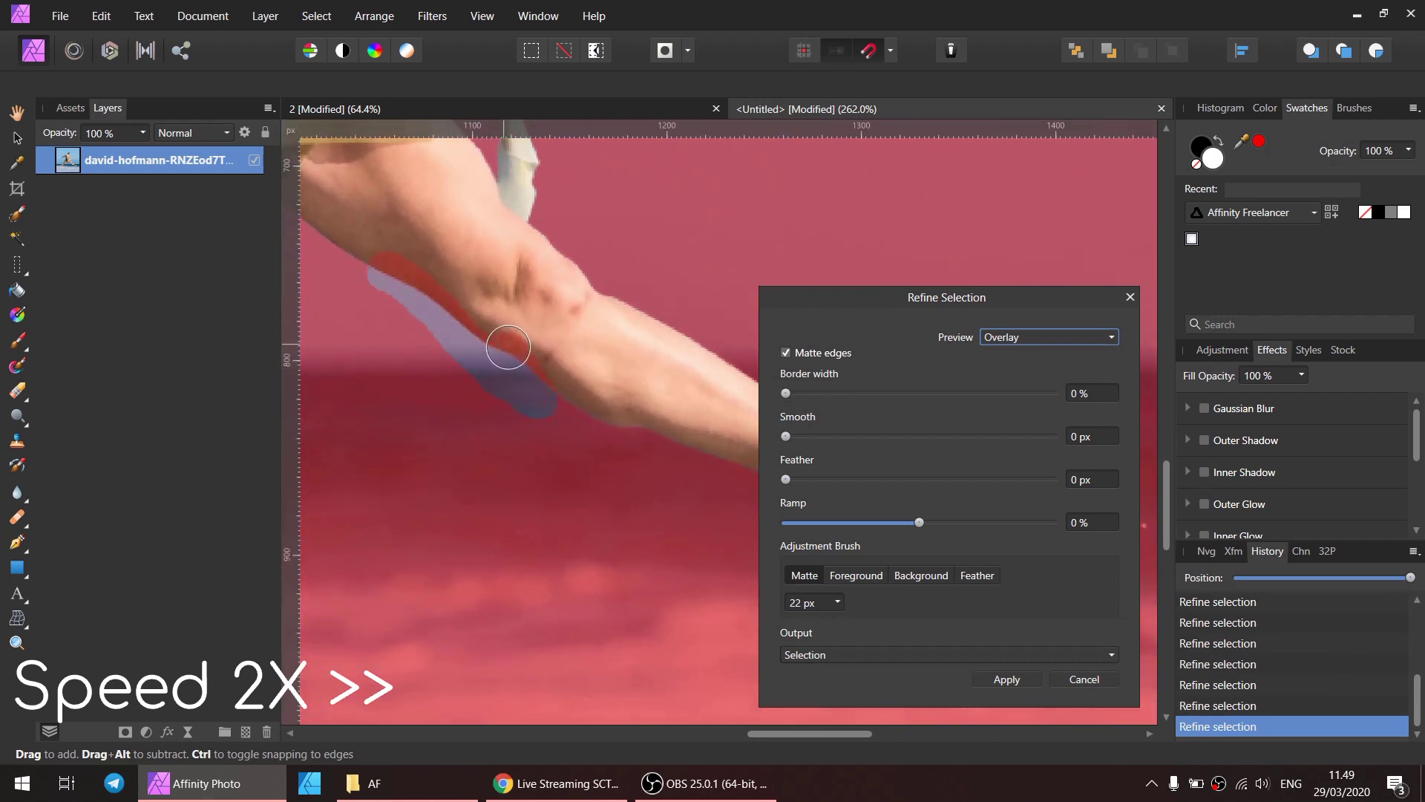
pyautogui.hscroll(6, 703, 480)
pyautogui.scroll(-1, 703, 481)
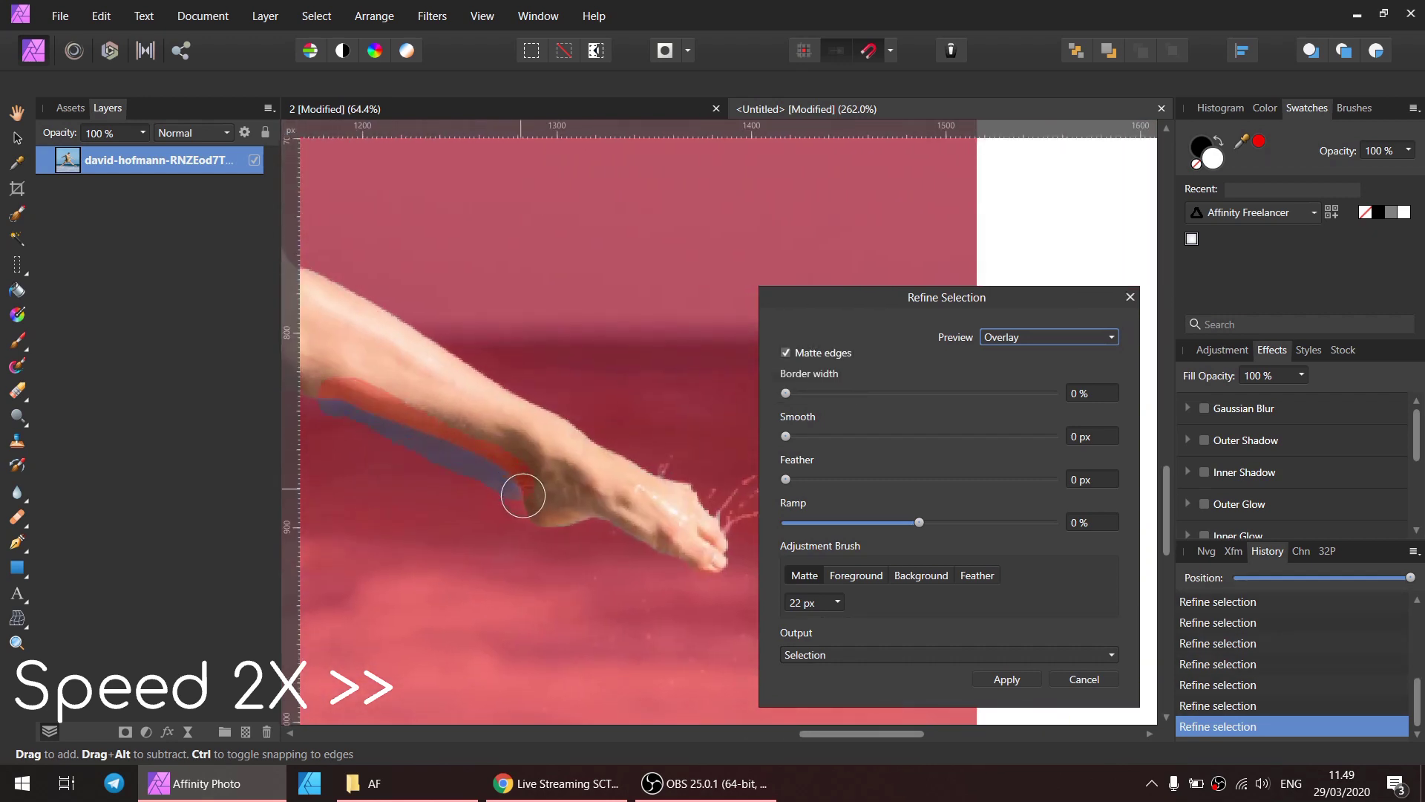
pyautogui.moveTo(724, 557); pyautogui.dragTo(636, 449)
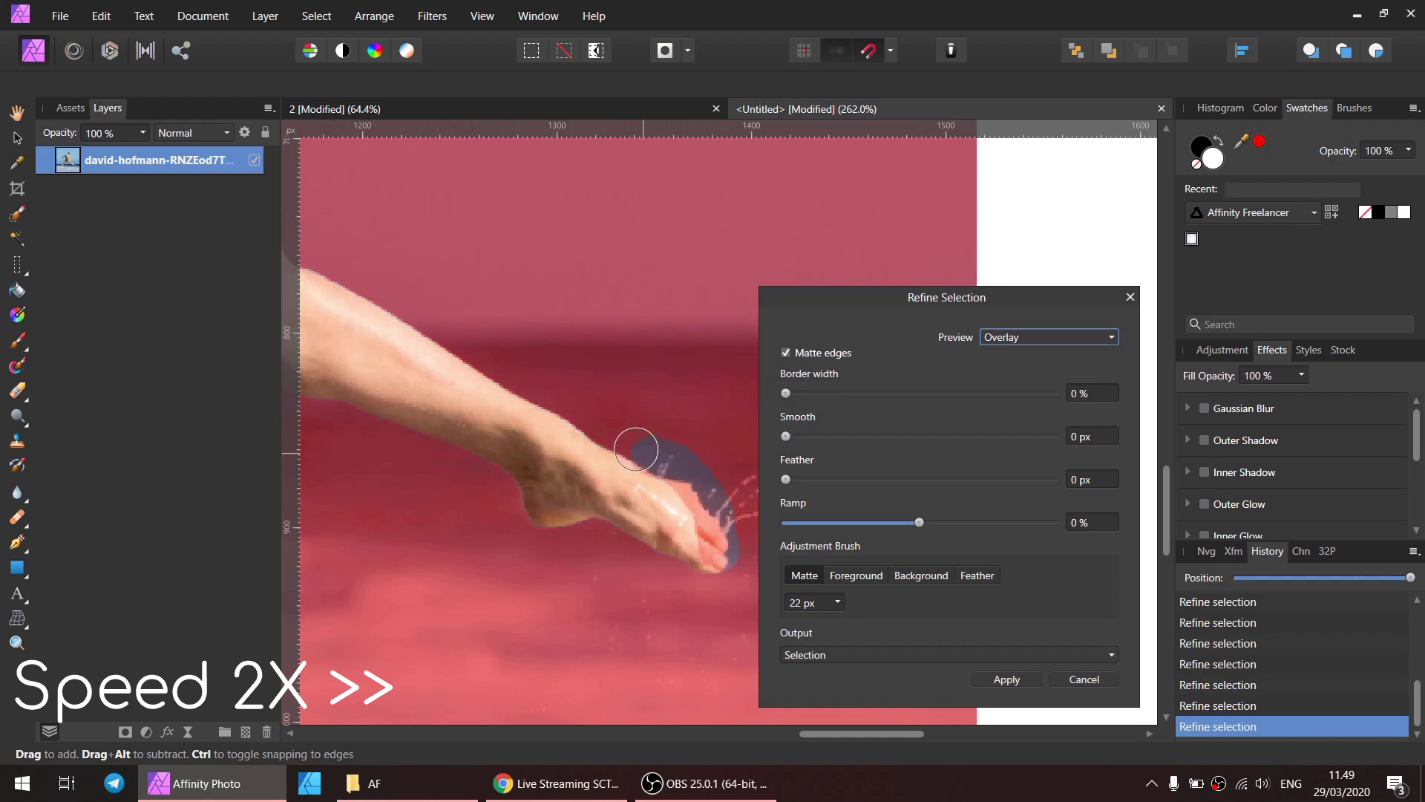
# Refine the leg edge and the cloth strip edges up to the cloth tip.
pyautogui.hscroll(-4, 493, 423)
pyautogui.scroll(4, 492, 423)
pyautogui.moveTo(684, 594); pyautogui.dragTo(471, 430)
pyautogui.hscroll(-3, 520, 468)
pyautogui.scroll(3, 598, 510)
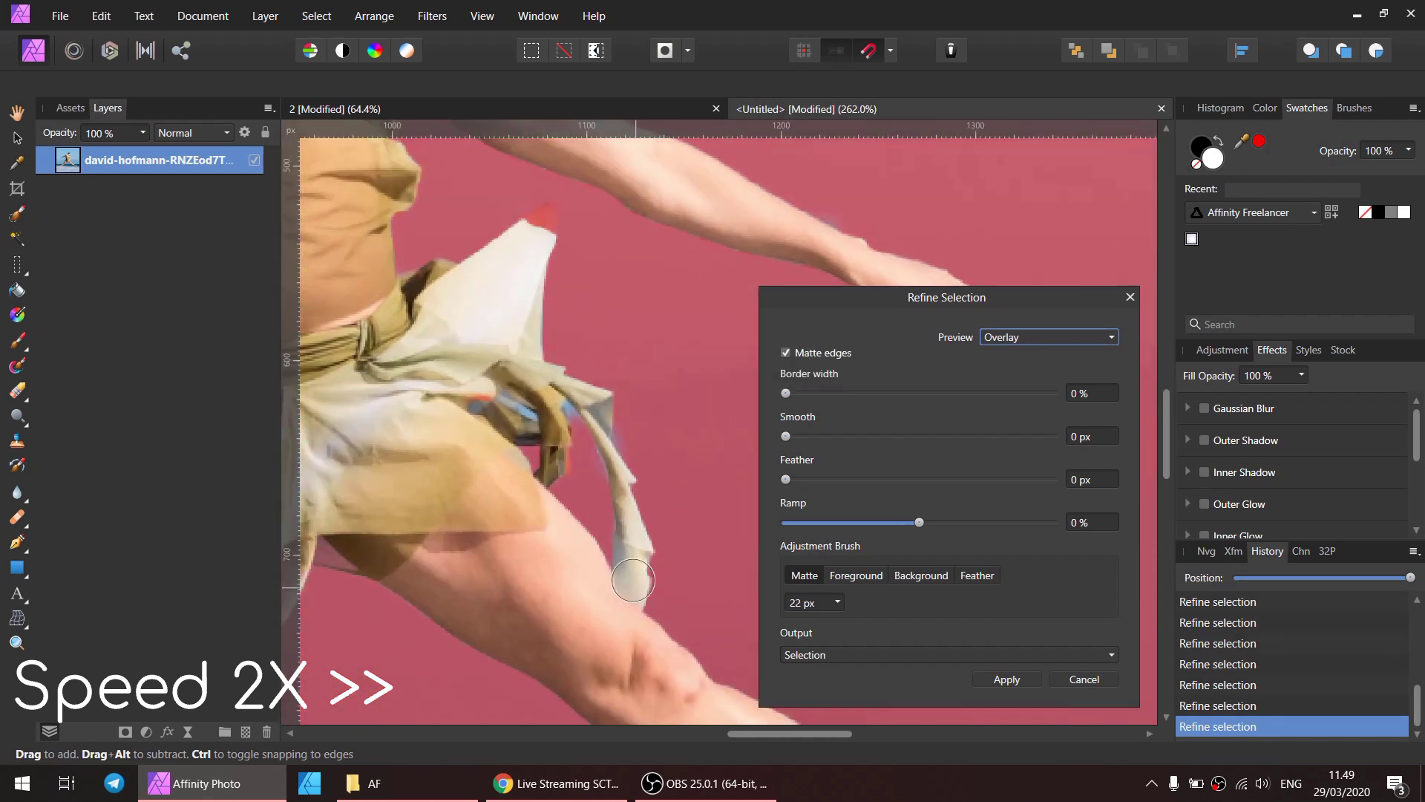
pyautogui.moveTo(619, 486); pyautogui.dragTo(660, 589)
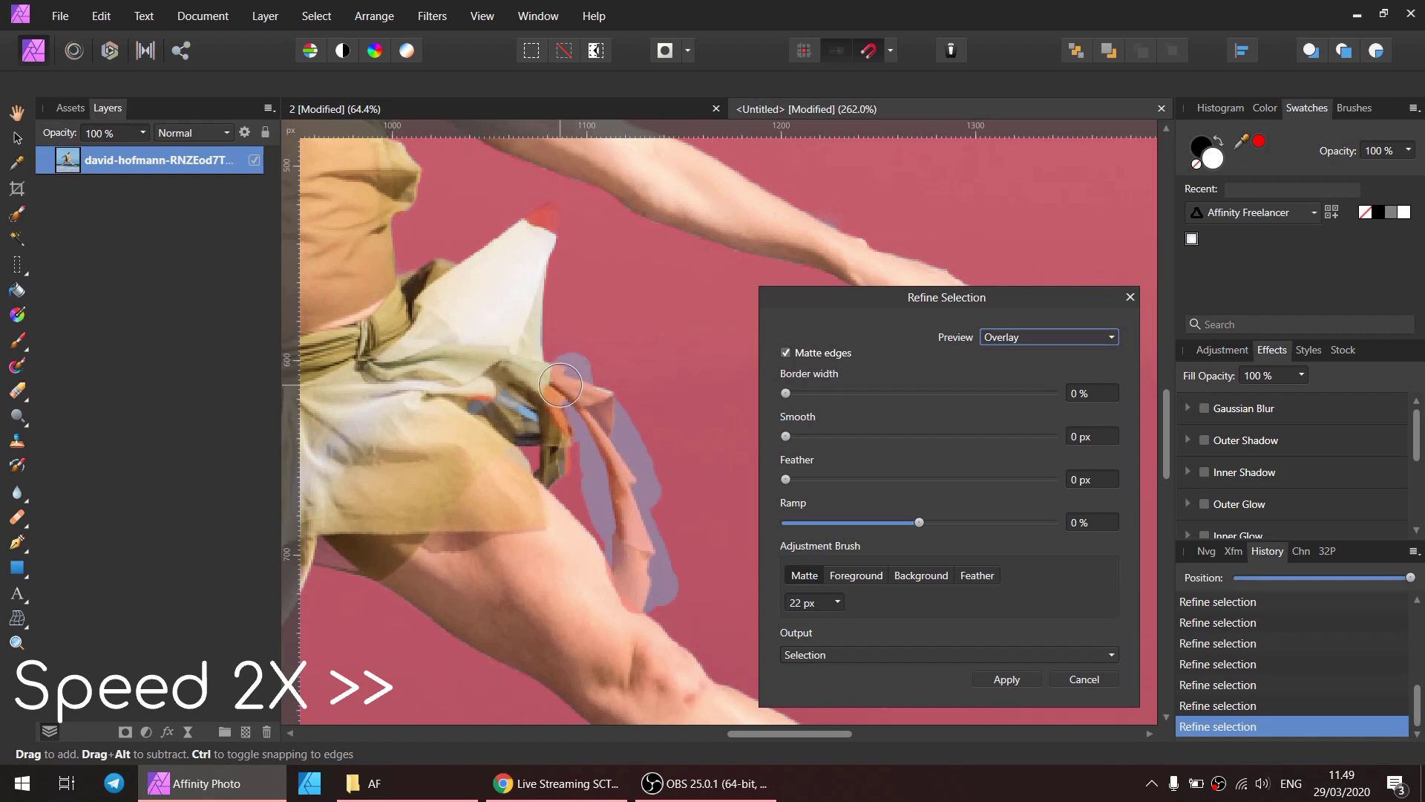
pyautogui.moveTo(577, 501); pyautogui.dragTo(539, 421)
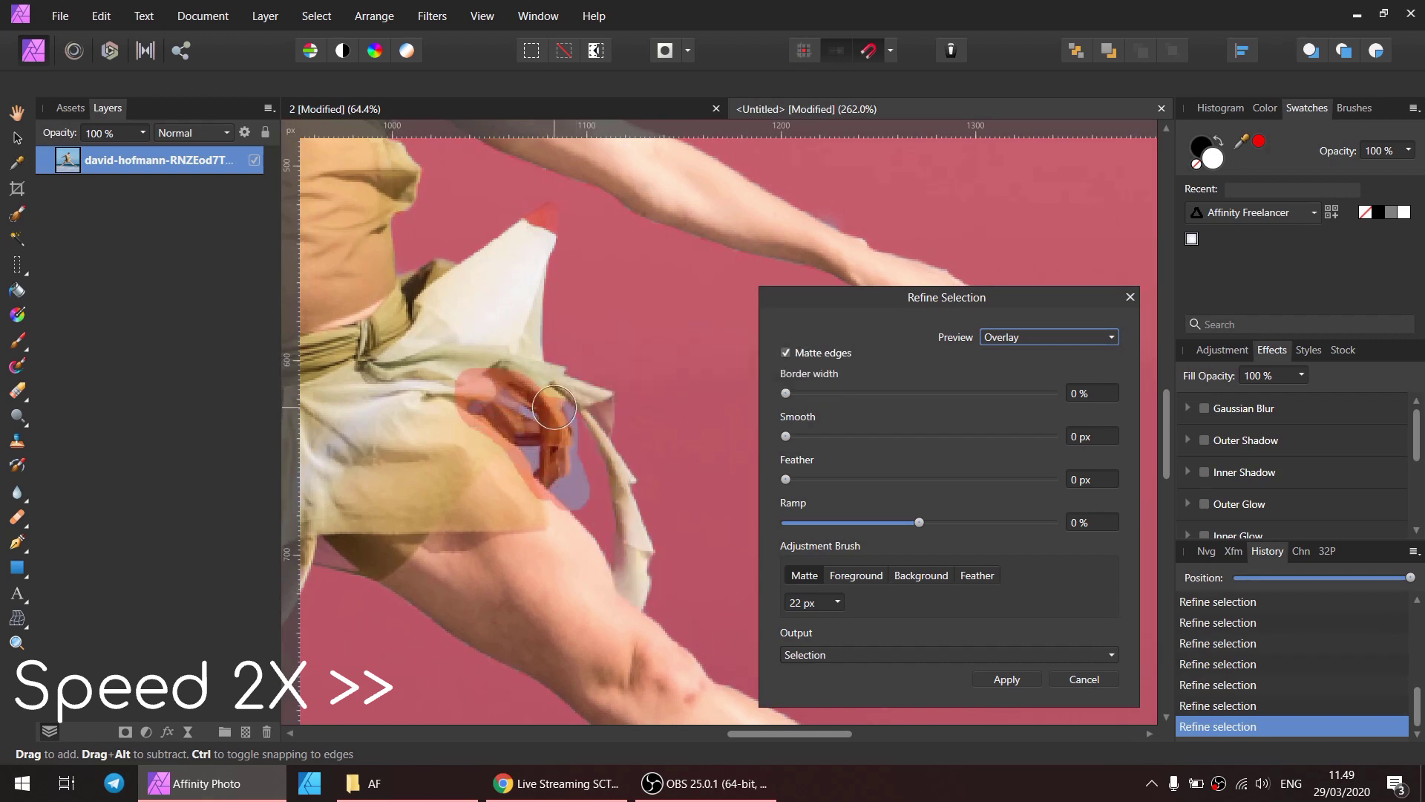
pyautogui.hscroll(-1, 554, 407)
pyautogui.scroll(3, 554, 407)
pyautogui.moveTo(476, 408); pyautogui.dragTo(629, 474)
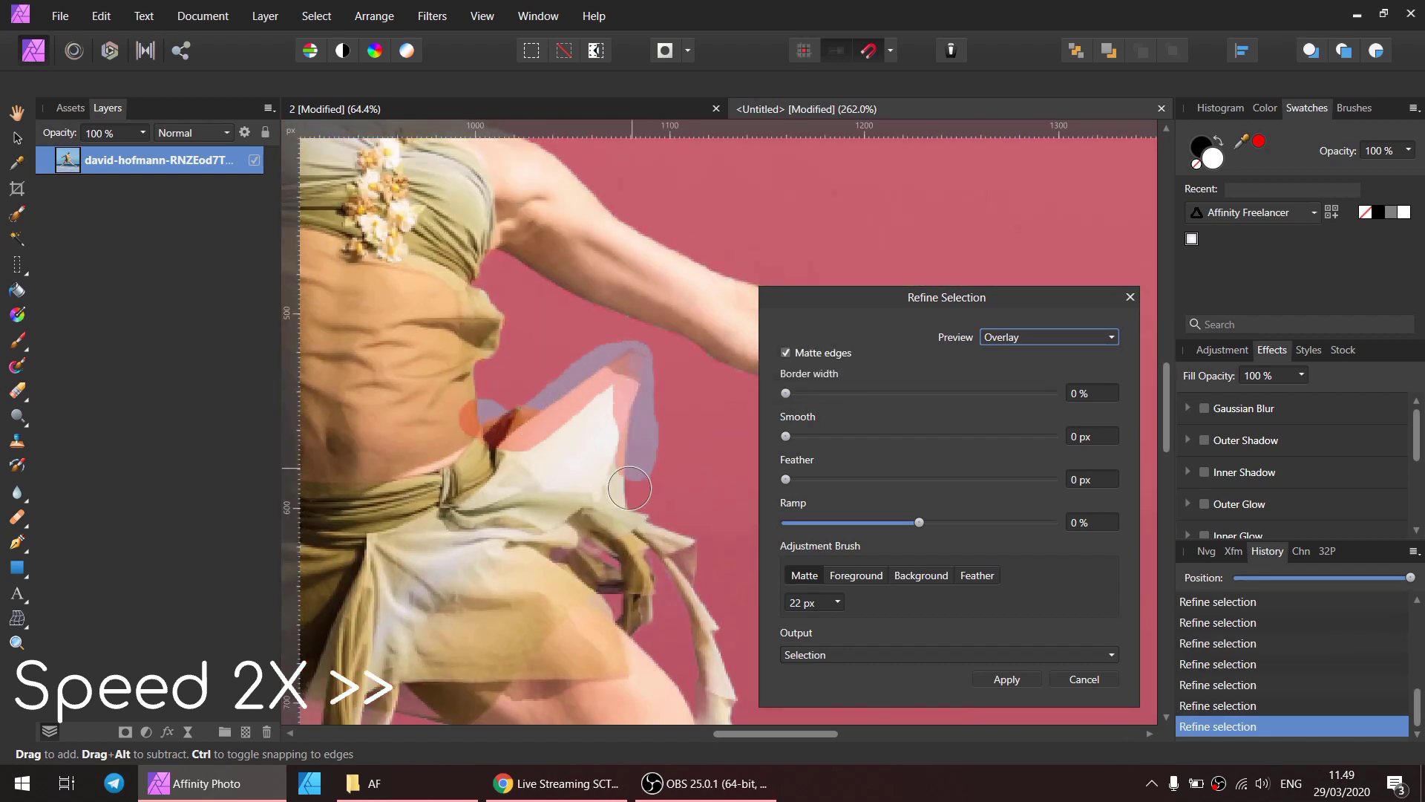
pyautogui.moveTo(628, 358); pyautogui.dragTo(624, 385)
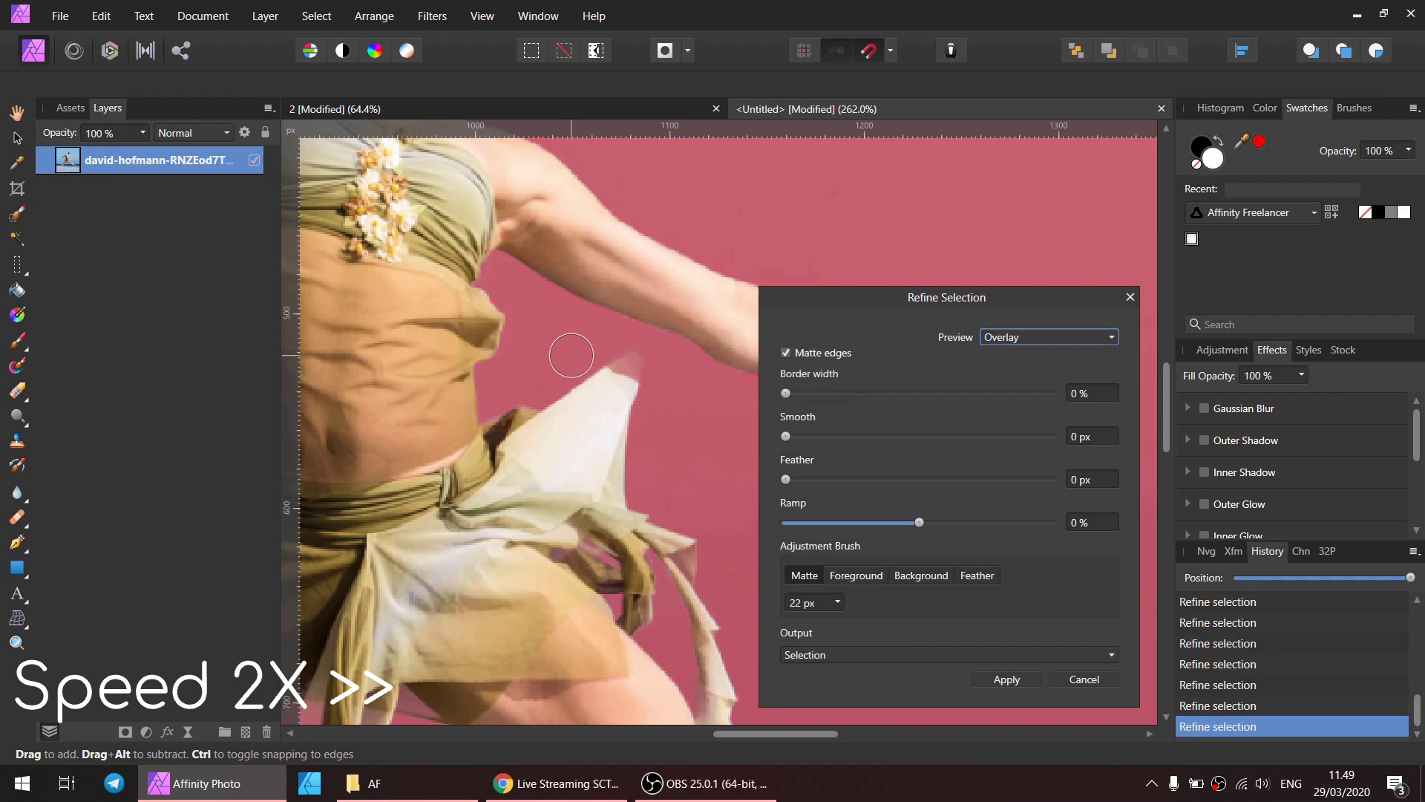
# Refine the arm's underside, forearm, hand, wrist and upper arm edges.
pyautogui.moveTo(567, 350); pyautogui.dragTo(409, 390)
pyautogui.moveTo(332, 299)
pyautogui.mouseDown()
pyautogui.moveTo(652, 449)
pyautogui.moveTo(493, 515)
pyautogui.mouseUp()
pyautogui.moveTo(436, 468)
pyautogui.mouseDown()
pyautogui.moveTo(735, 564)
pyautogui.moveTo(520, 545)
pyautogui.mouseUp()
pyautogui.moveTo(504, 512); pyautogui.dragTo(564, 519)
pyautogui.moveTo(547, 465); pyautogui.dragTo(408, 404)
pyautogui.moveTo(467, 485); pyautogui.dragTo(765, 668)
pyautogui.moveTo(754, 613); pyautogui.dragTo(371, 394)
# Move the Refine Selection settings aside to view the dancer and open the preview modes.
pyautogui.scroll(-2, 494, 460)
pyautogui.scroll(-3, 519, 446)
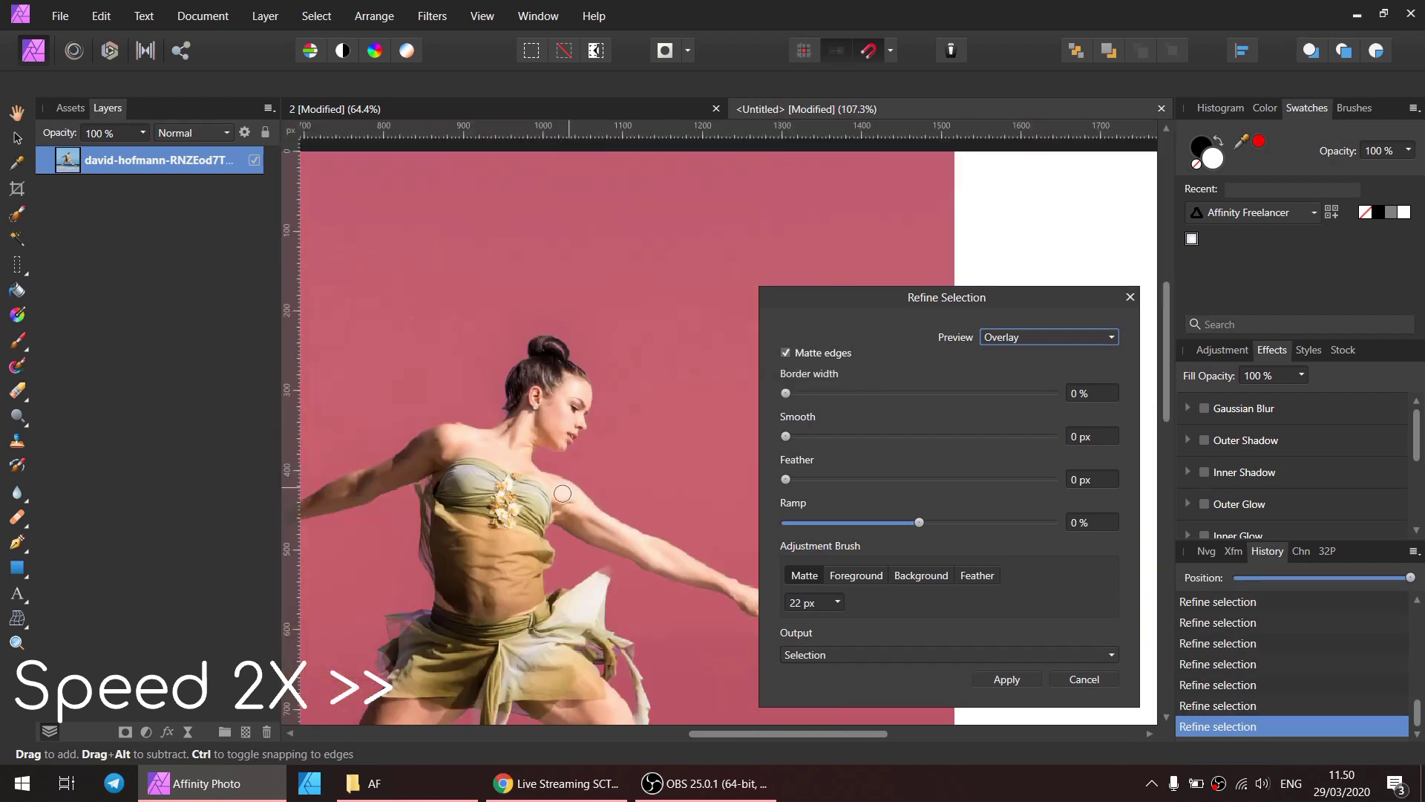
pyautogui.scroll(-2, 599, 410)
pyautogui.moveTo(822, 294); pyautogui.dragTo(938, 218)
pyautogui.click(1125, 261)
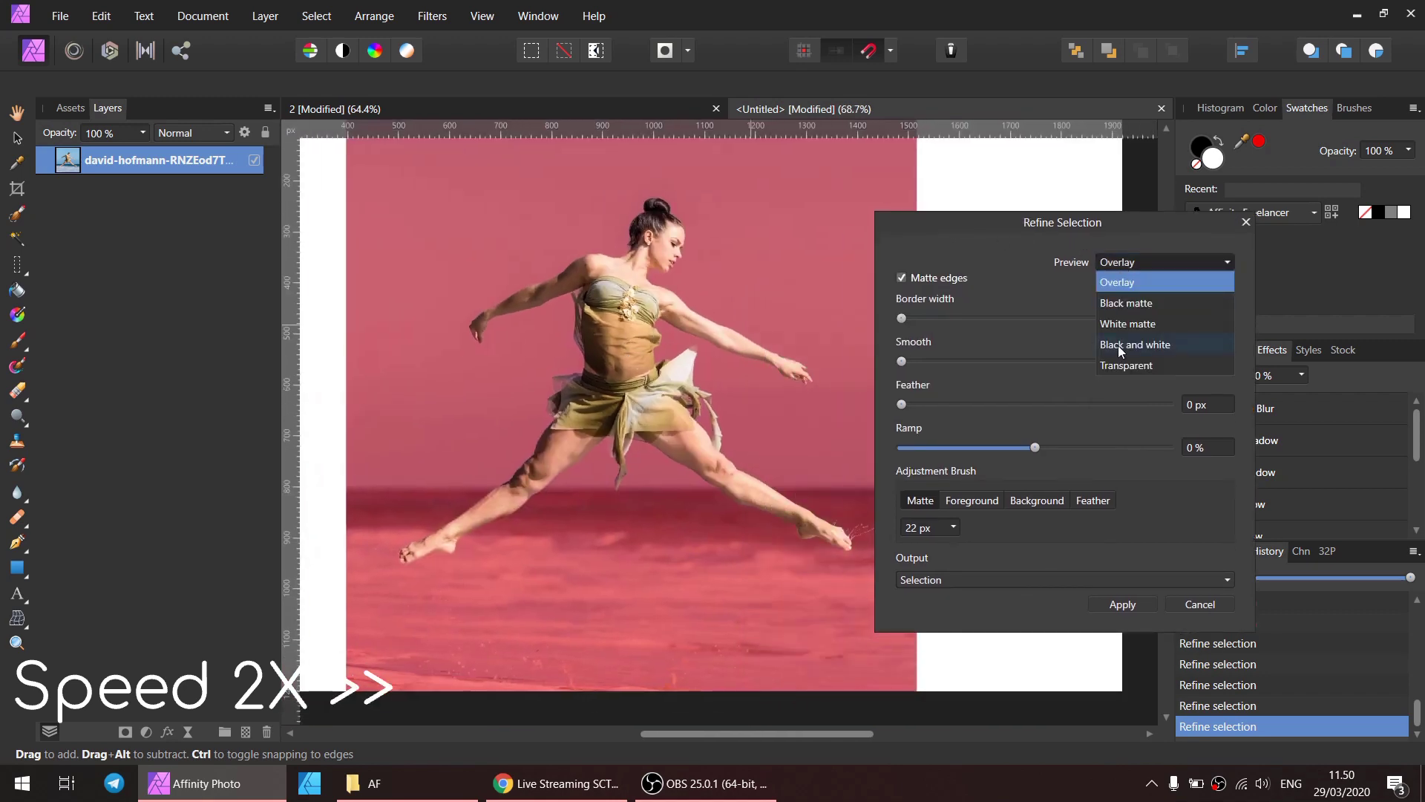
# Preview the mask in Black and white and brush in the edge at the back of the head.
pyautogui.click(1118, 345)
pyautogui.scroll(3, 438, 564)
pyautogui.scroll(-2, 415, 550)
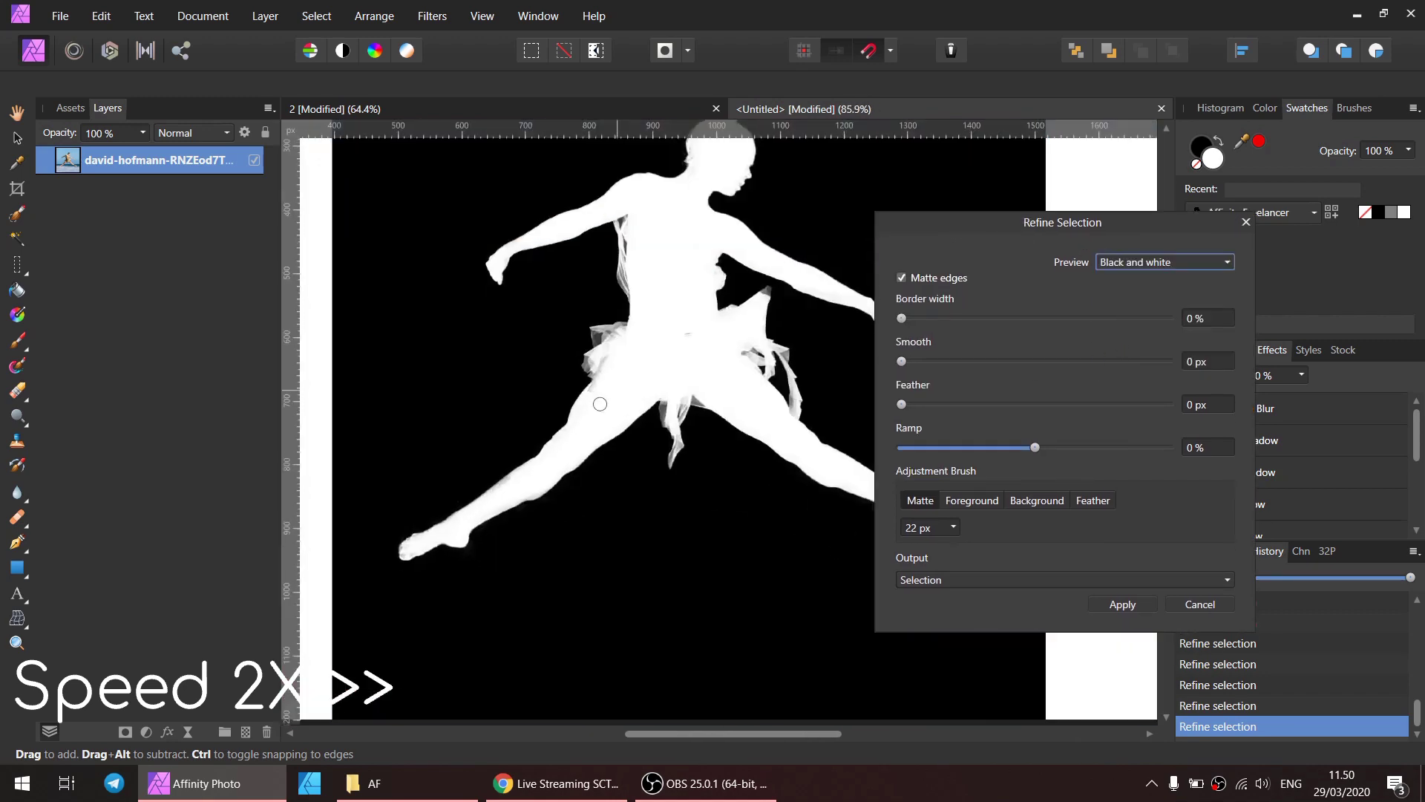
pyautogui.scroll(3, 594, 386)
pyautogui.scroll(1, 618, 368)
pyautogui.scroll(3, 582, 317)
pyautogui.moveTo(547, 237); pyautogui.dragTo(514, 403)
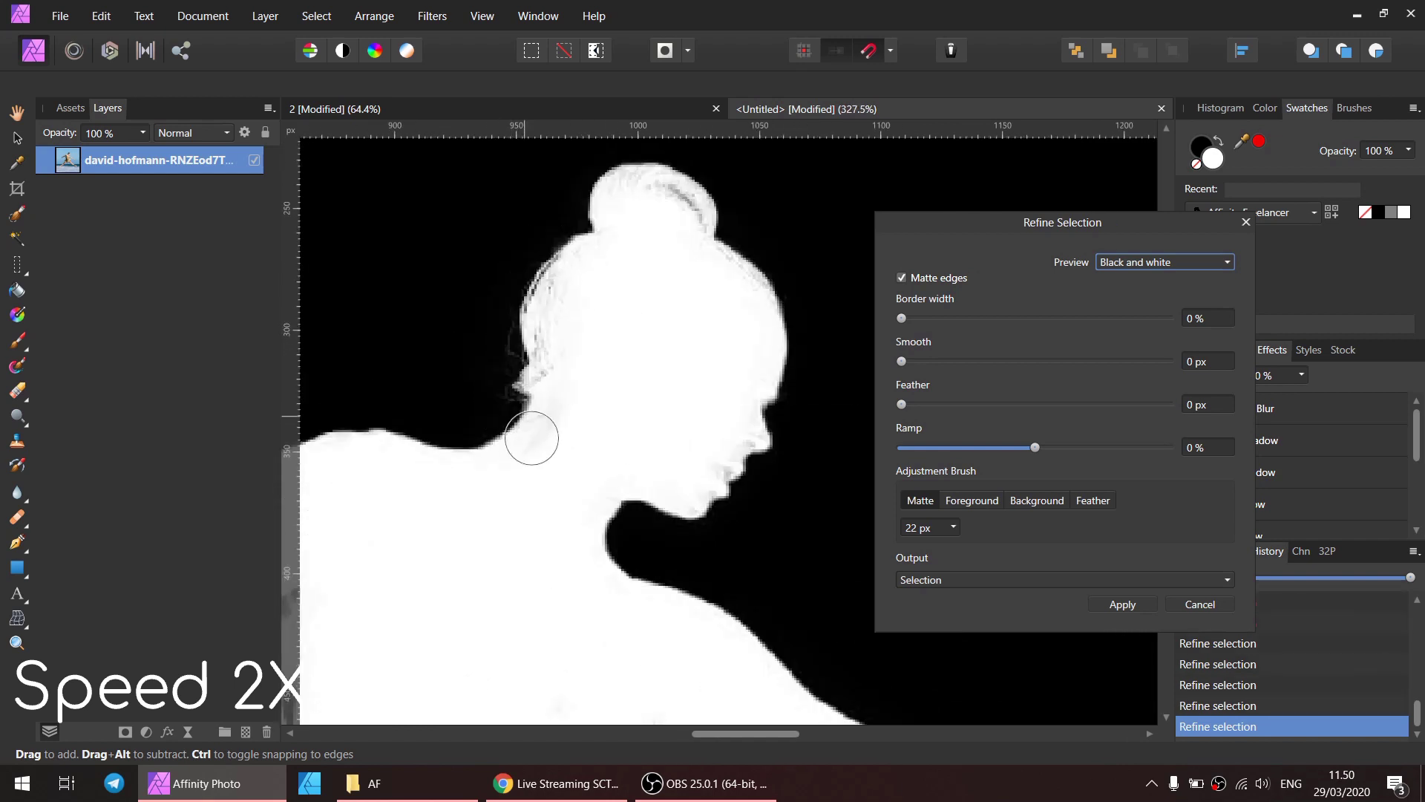
pyautogui.scroll(-1, 668, 462)
pyautogui.scroll(-2, 627, 440)
pyautogui.scroll(2, 665, 473)
pyautogui.scroll(-2, 664, 472)
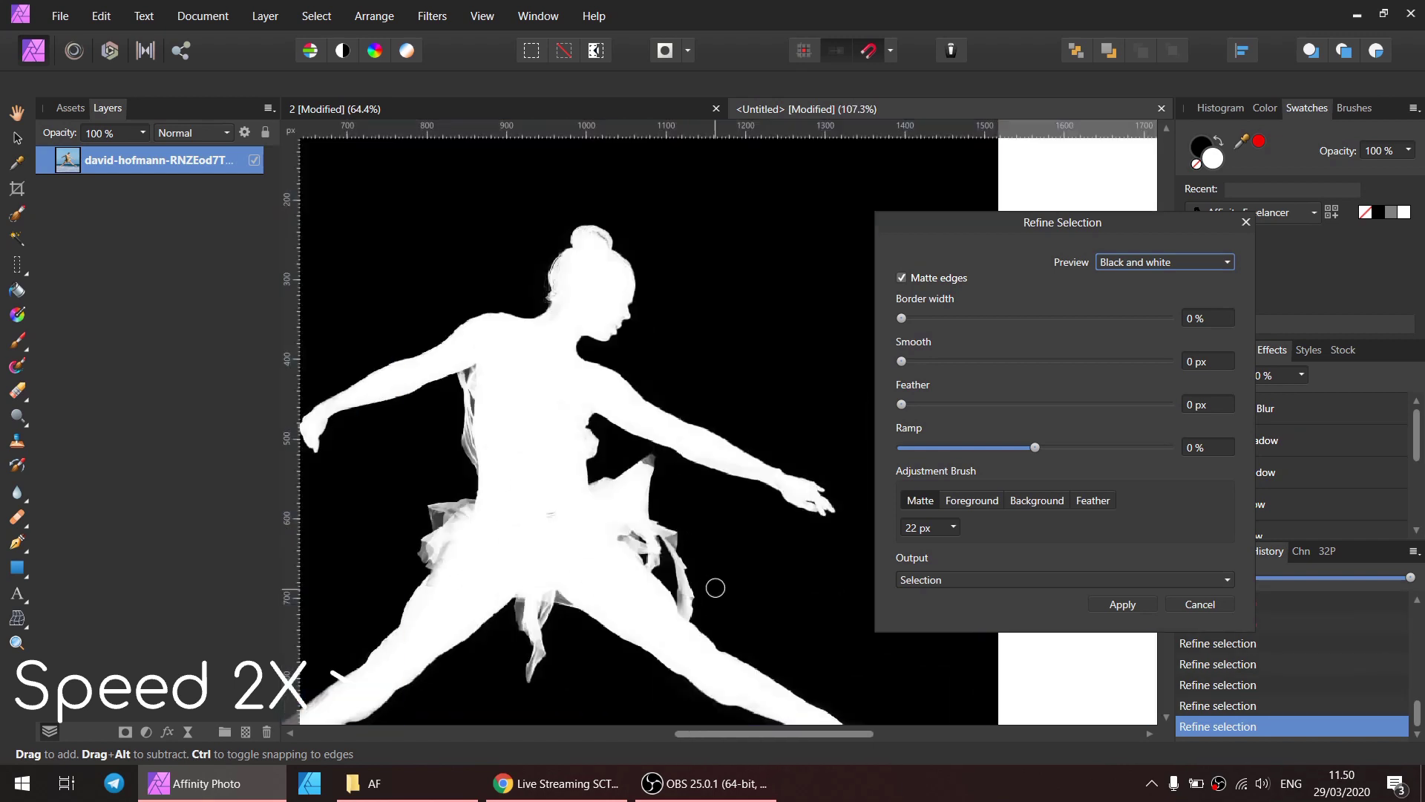
# Return to Overlay preview and apply the refinement with Output set to New layer.
pyautogui.click(1136, 262)
pyautogui.click(1115, 284)
pyautogui.click(974, 583)
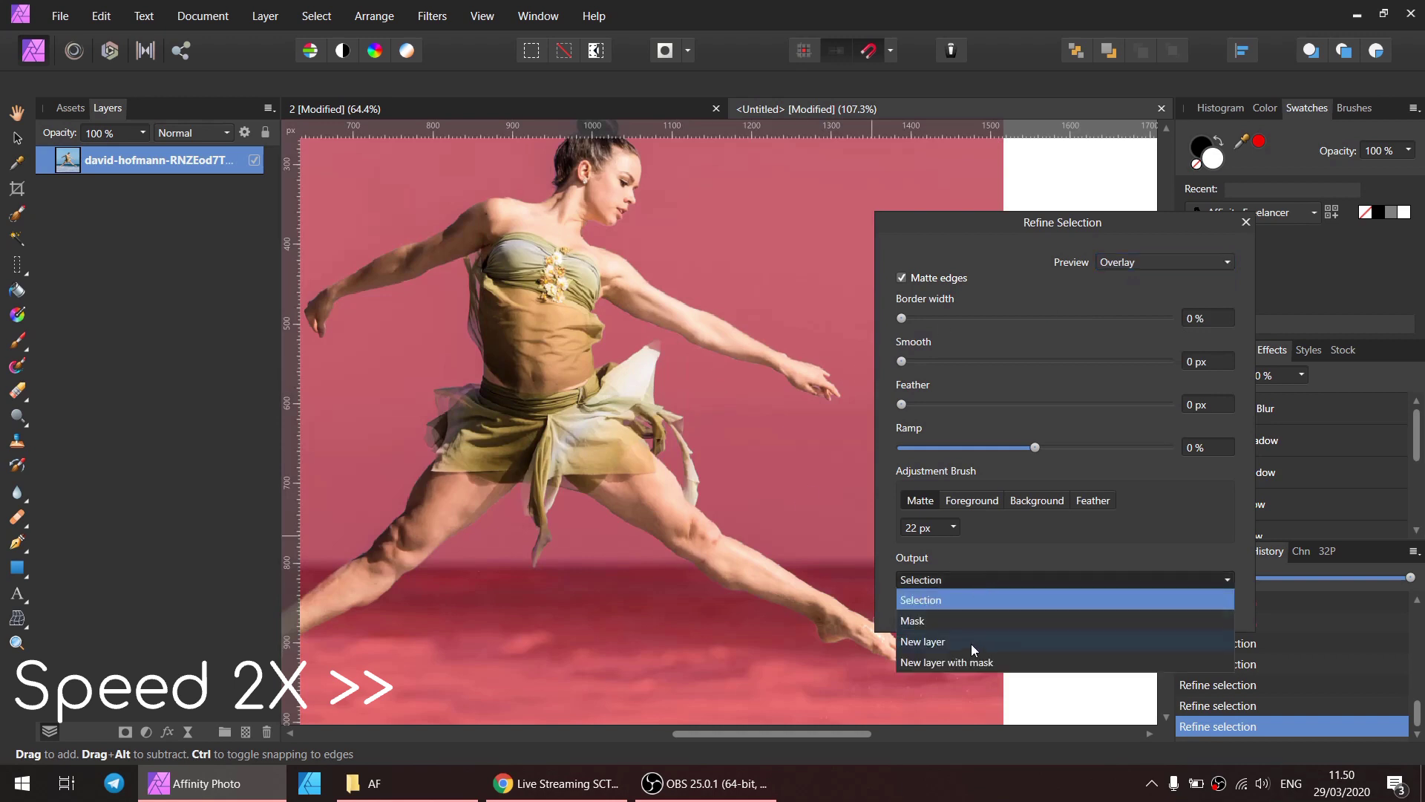
pyautogui.click(971, 642)
pyautogui.click(1123, 605)
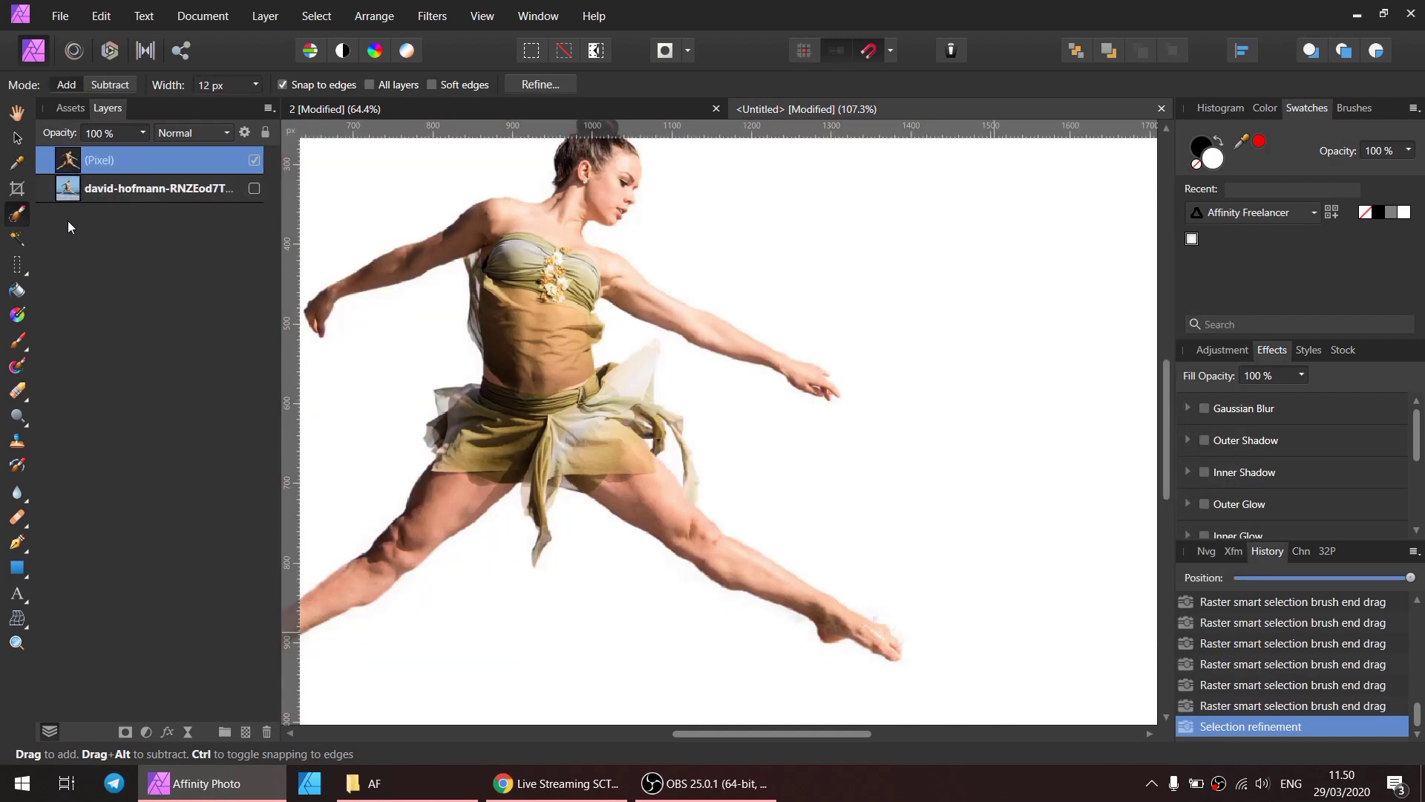
# Hide the original beach photo layer and show the cut-out dancer layer instead.
pyautogui.click(227, 190)
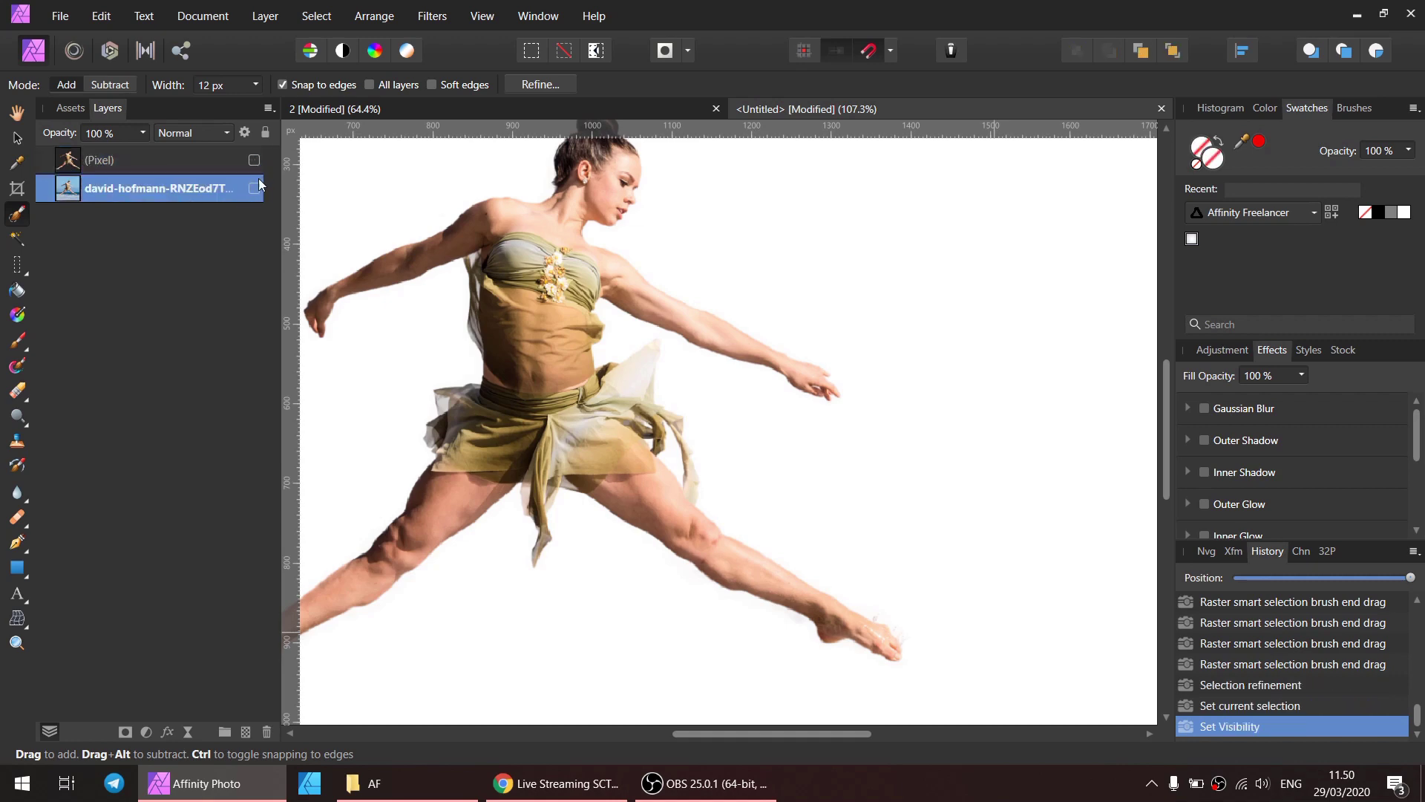
pyautogui.click(254, 188)
pyautogui.click(254, 160)
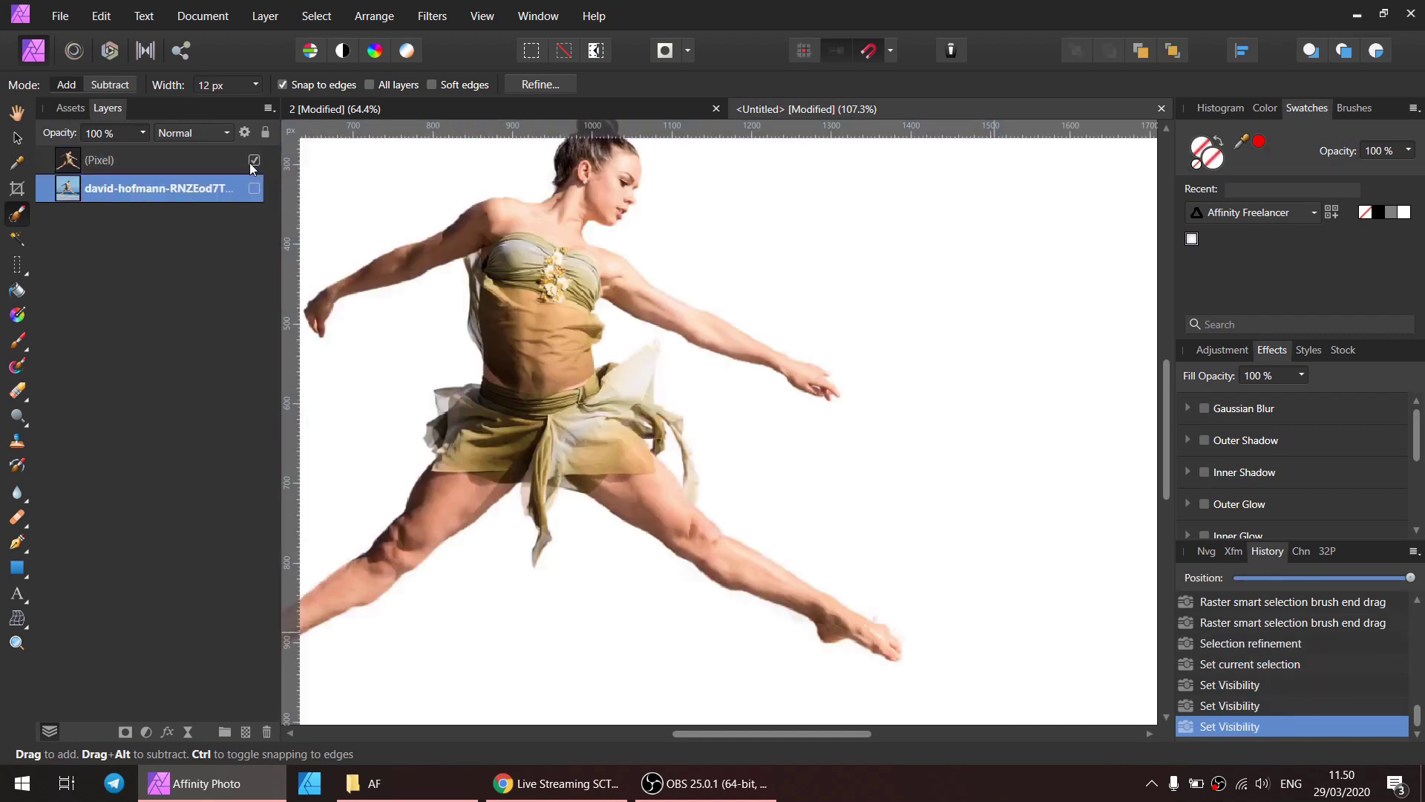
pyautogui.click(153, 162)
pyautogui.scroll(-4, 752, 403)
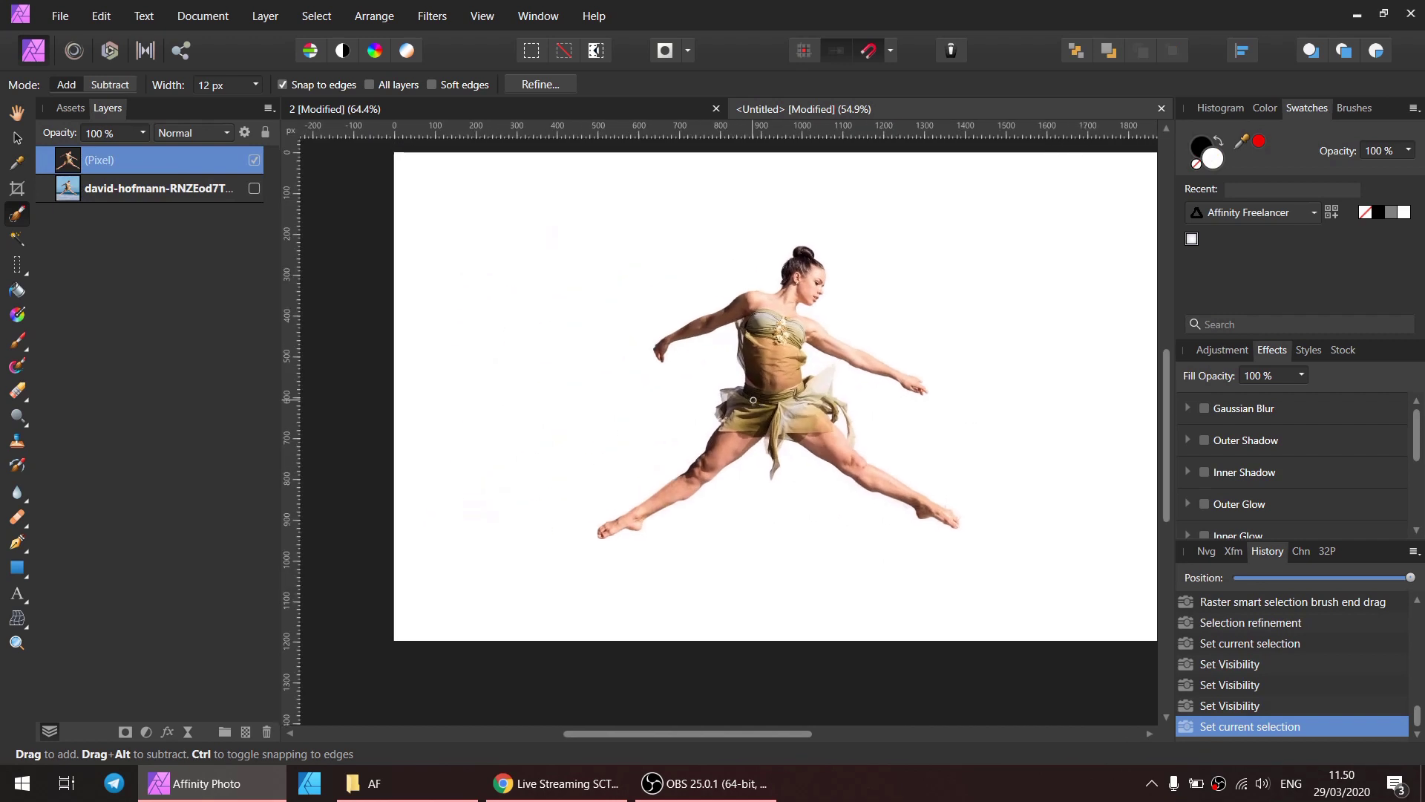
# With the Move tool (V), select the cut-out dancer on the canvas.
pyautogui.press('v')
pyautogui.click(1006, 357)
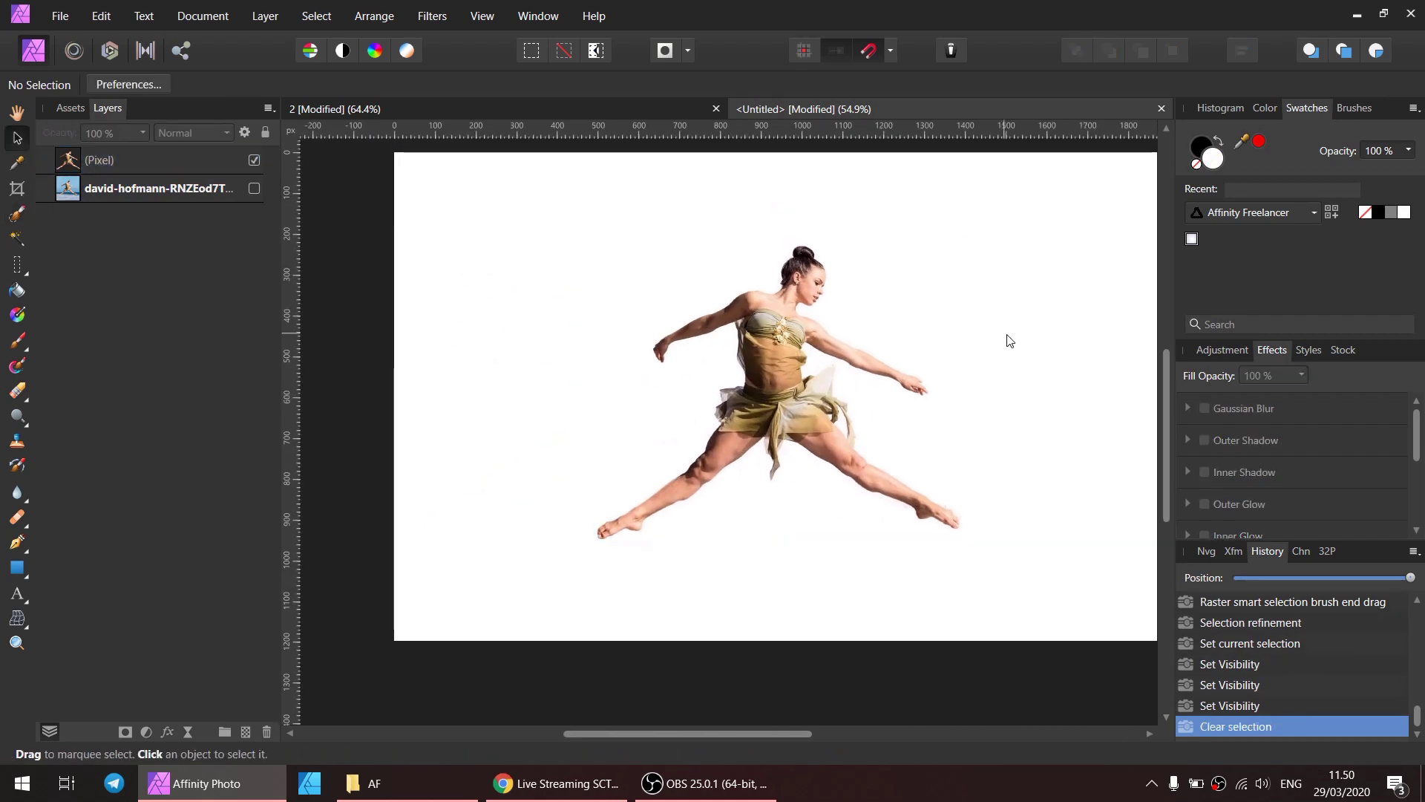
pyautogui.scroll(2, 782, 399)
pyautogui.hscroll(2, 781, 399)
pyautogui.scroll(1, 712, 397)
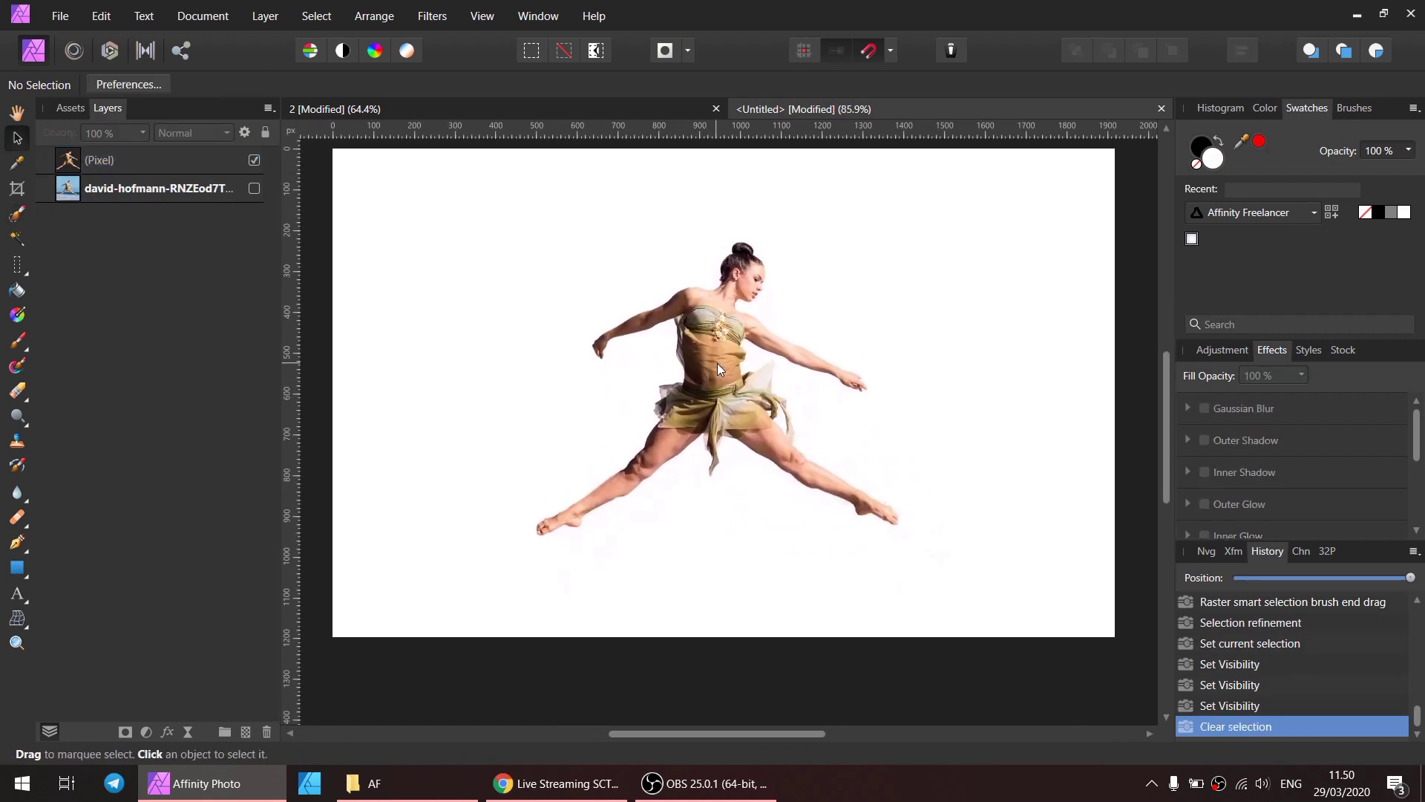
pyautogui.scroll(2, 717, 363)
pyautogui.click(720, 340)
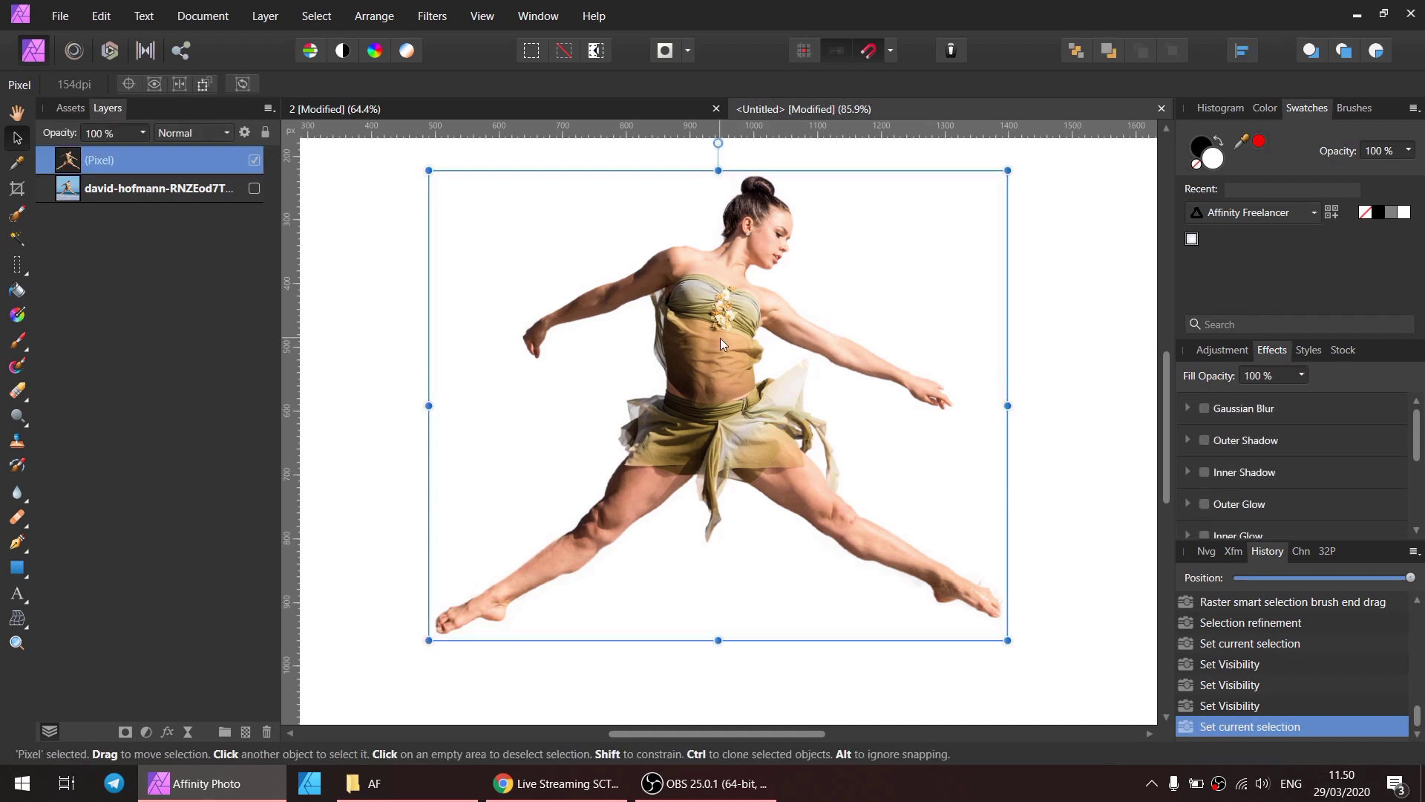
# Duplicate the cut-out dancer Pixel layer.
pyautogui.rightClick(76, 166)
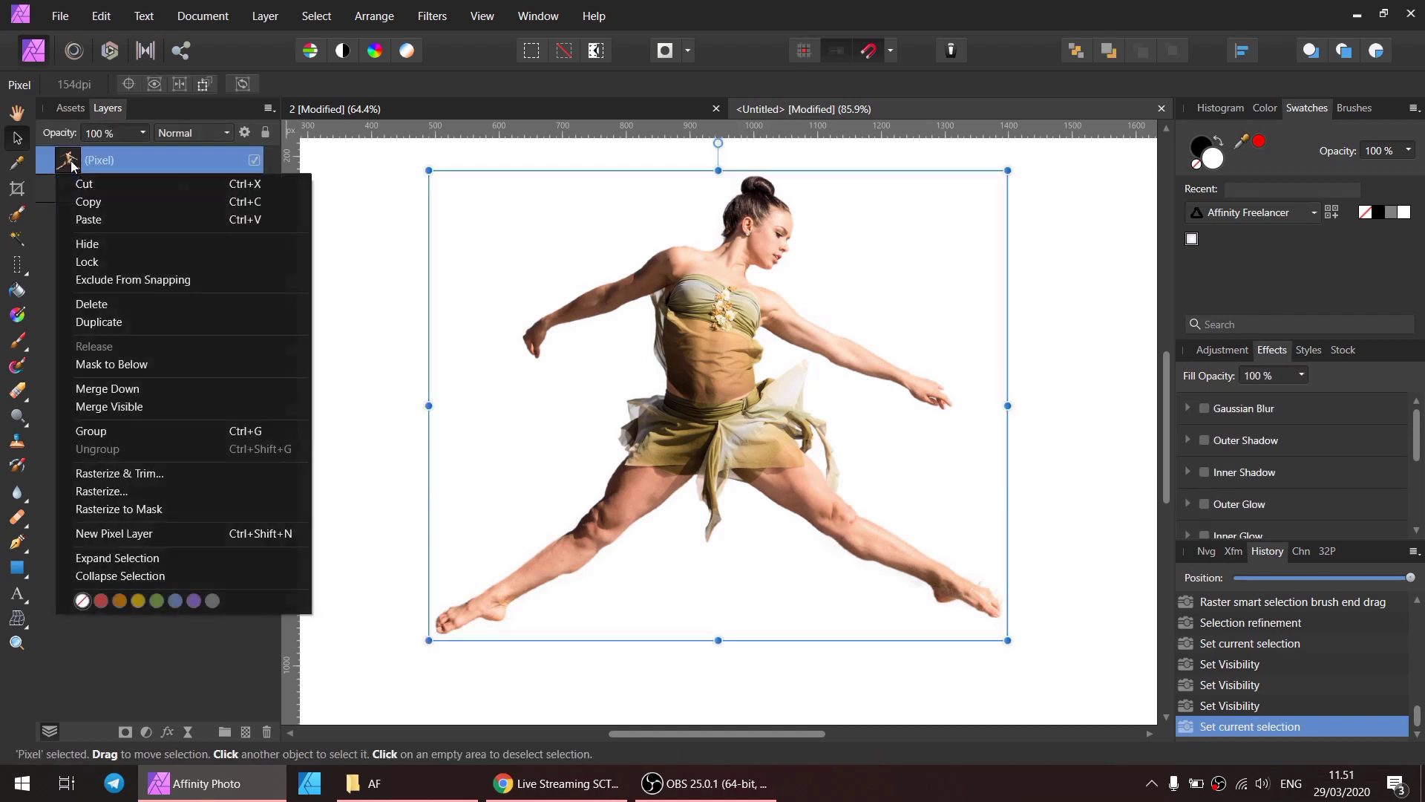
pyautogui.click(104, 321)
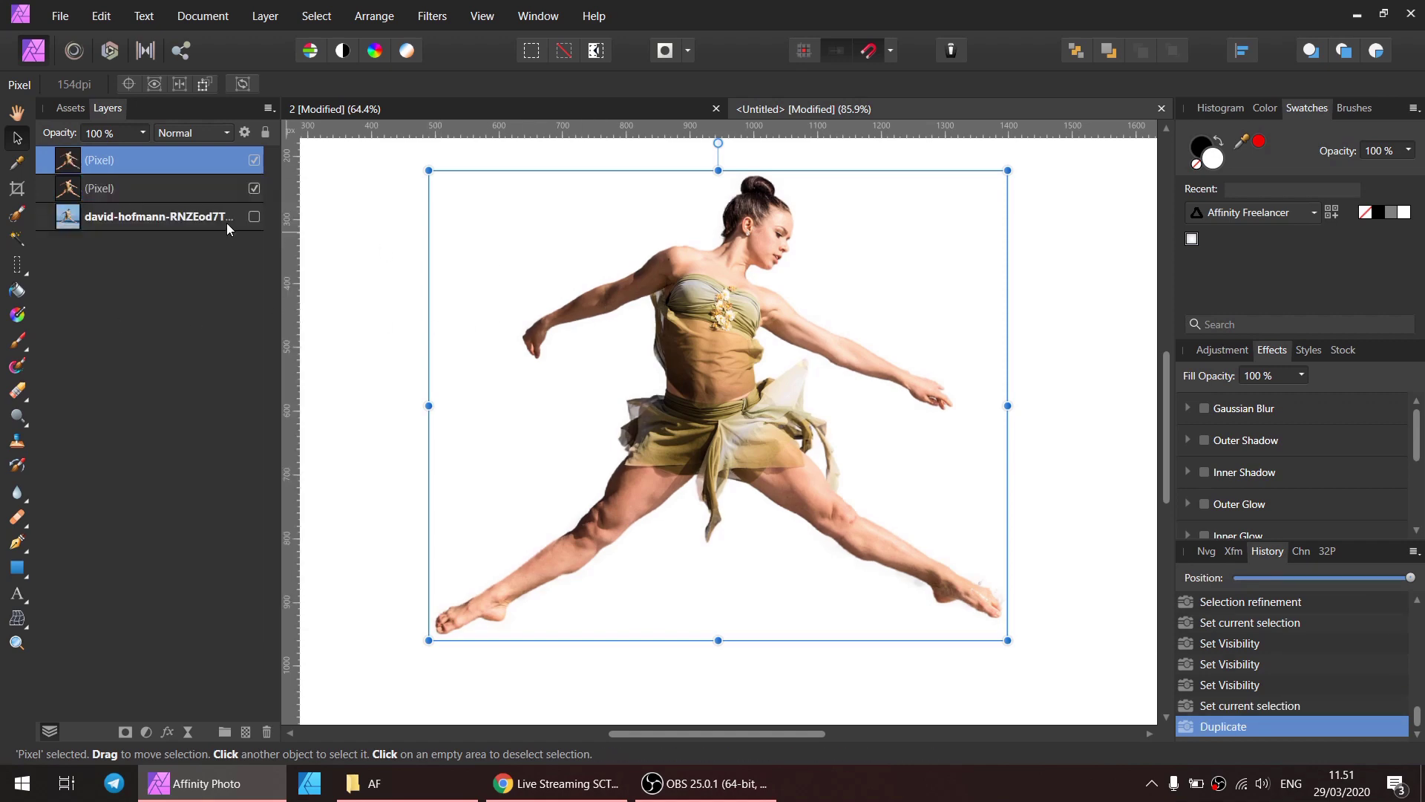
pyautogui.scroll(2, 718, 387)
pyautogui.scroll(1, 720, 378)
pyautogui.scroll(-2, 723, 382)
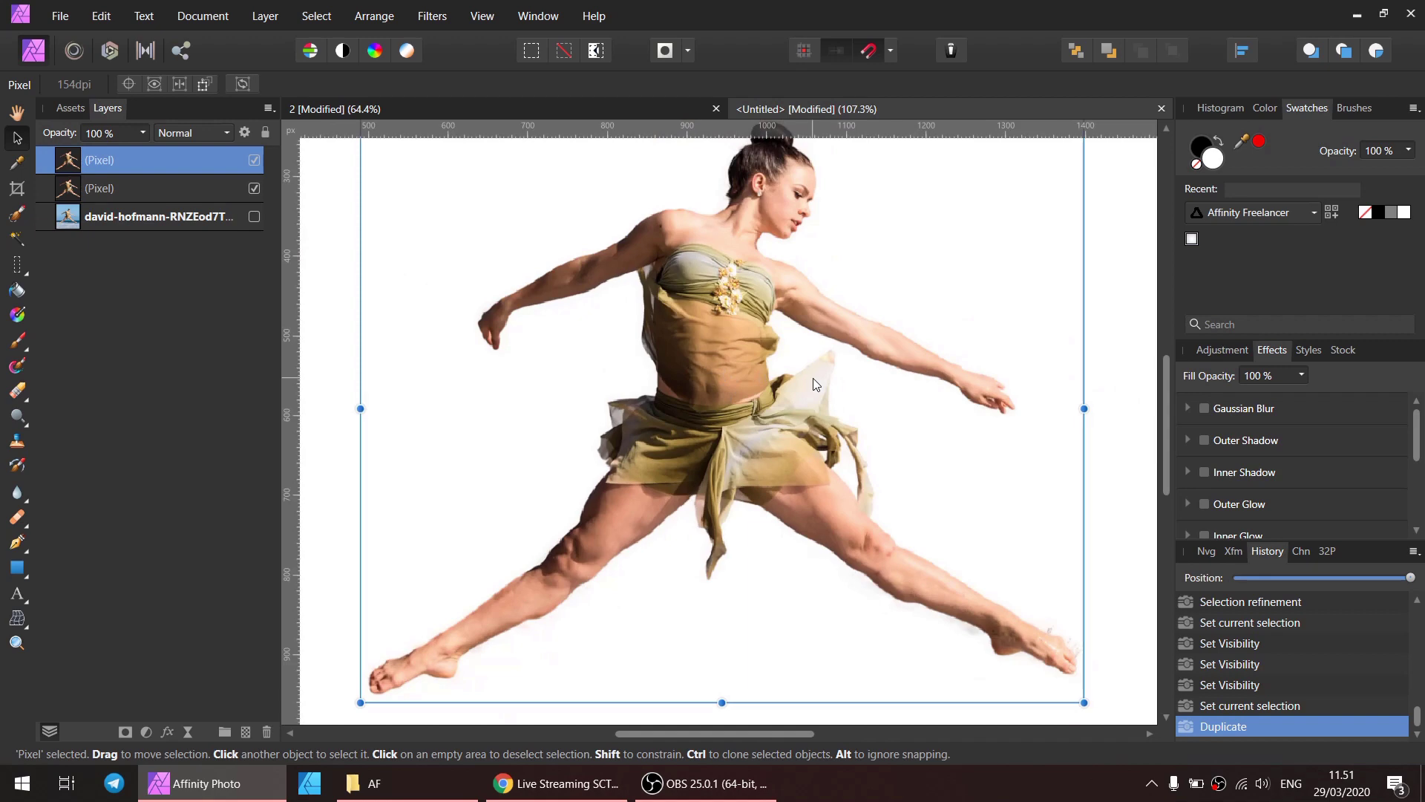
pyautogui.scroll(1, 715, 363)
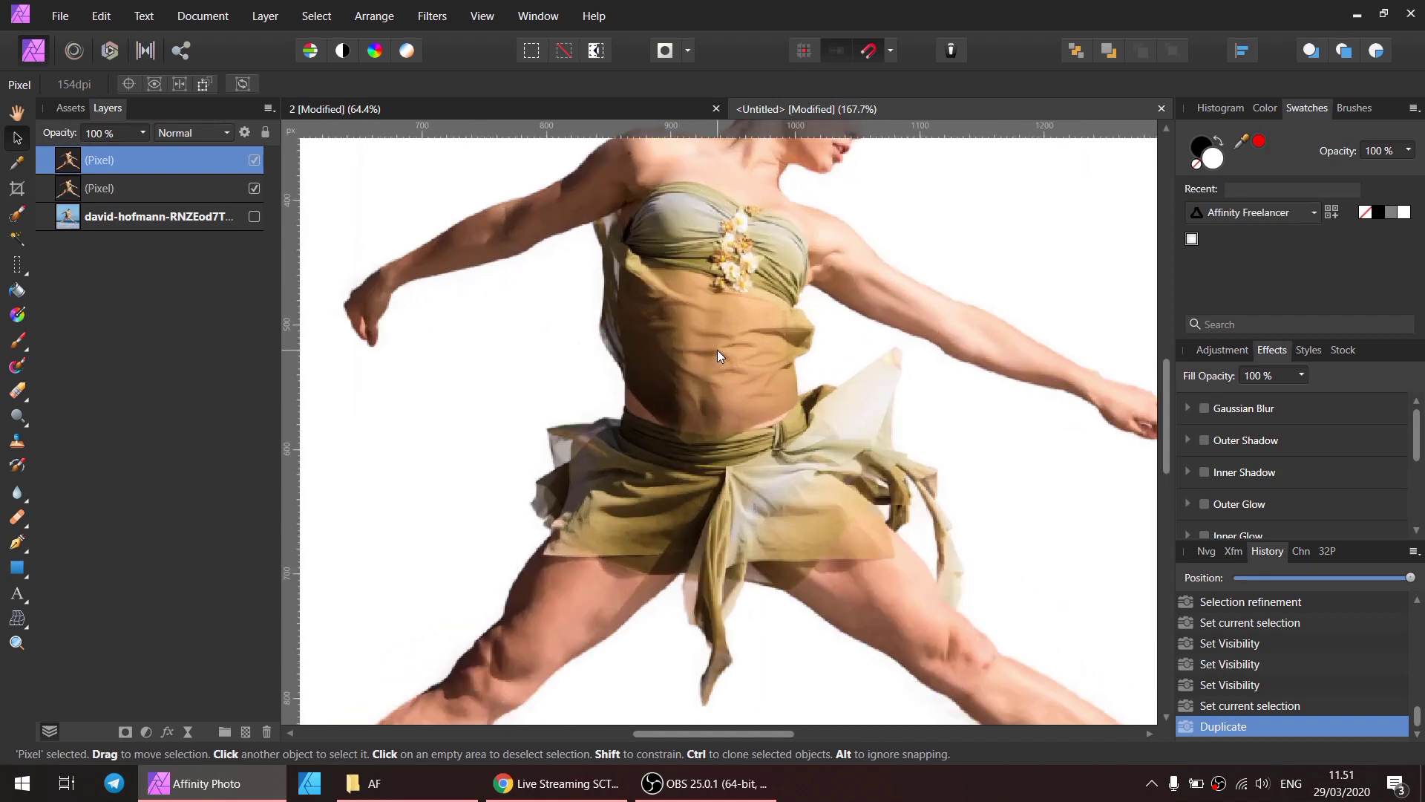
pyautogui.scroll(2, 717, 354)
pyautogui.scroll(-1, 718, 353)
pyautogui.scroll(-1, 717, 350)
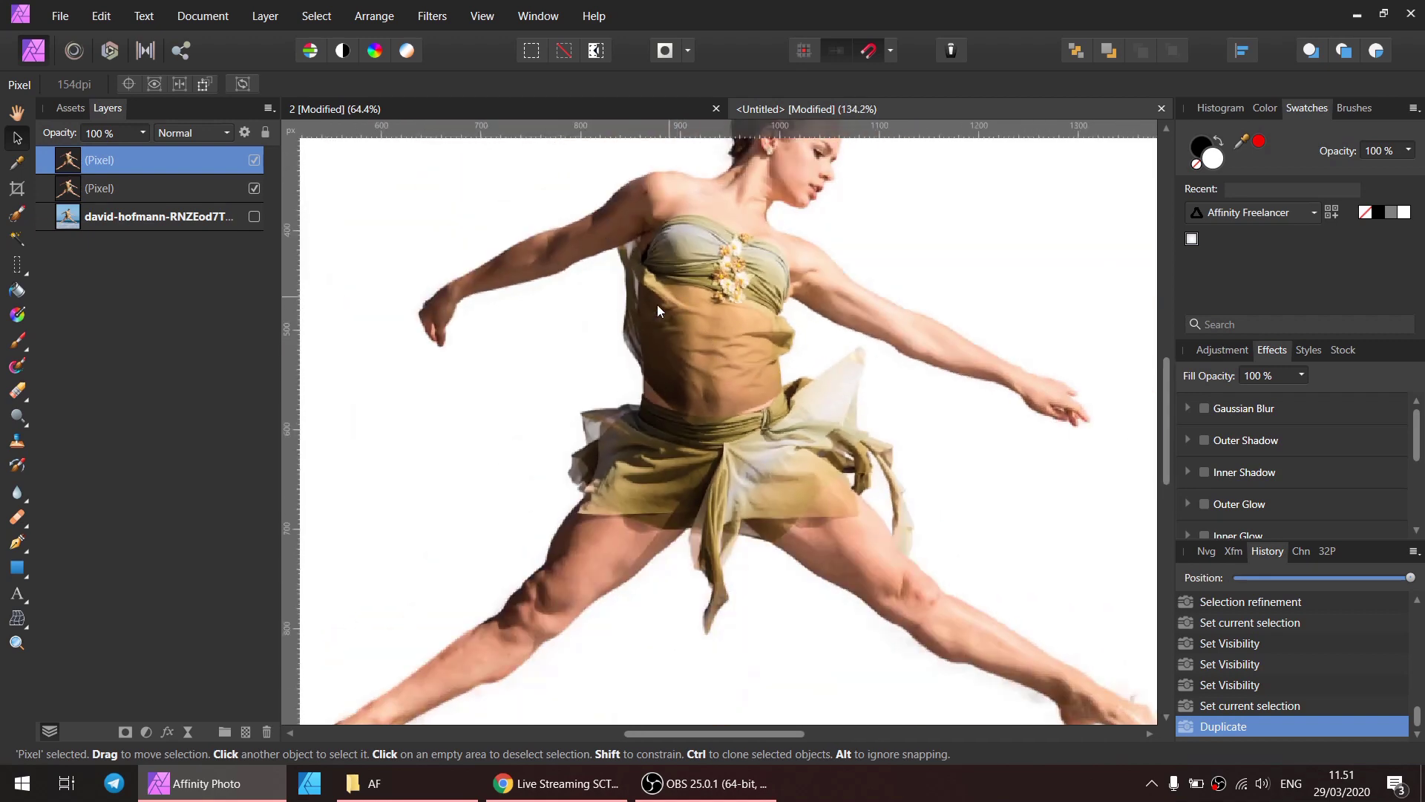
pyautogui.scroll(3, 707, 394)
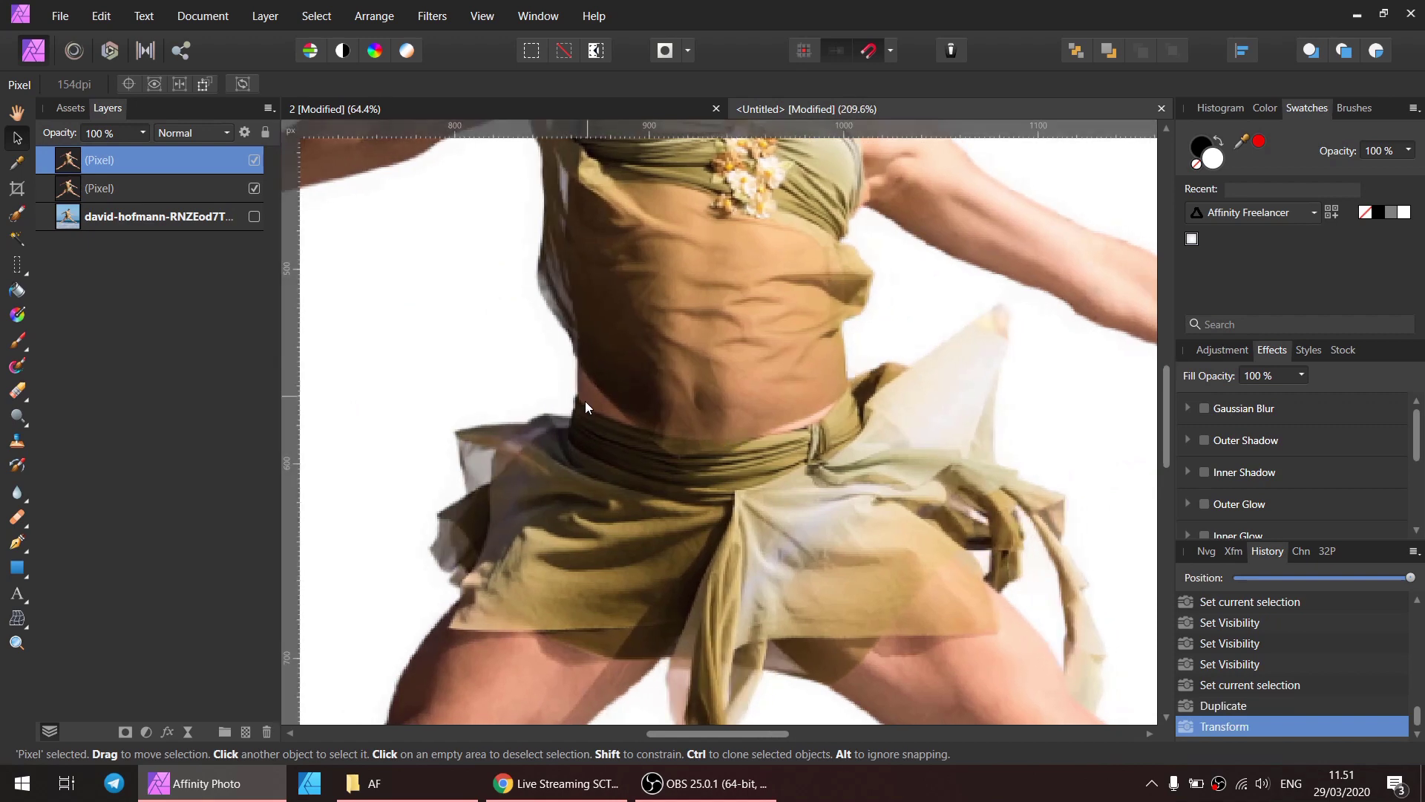
# Nudge the top dancer copy about 20 px to the right.
pyautogui.scroll(-3, 587, 405)
pyautogui.scroll(3, 559, 465)
pyautogui.scroll(3, 646, 477)
pyautogui.scroll(2, 662, 451)
pyautogui.moveTo(658, 462); pyautogui.dragTo(672, 460)
pyautogui.scroll(-2, 742, 364)
pyautogui.scroll(-2, 694, 409)
pyautogui.scroll(-2, 742, 446)
pyautogui.scroll(-1, 727, 394)
pyautogui.scroll(-1, 727, 394)
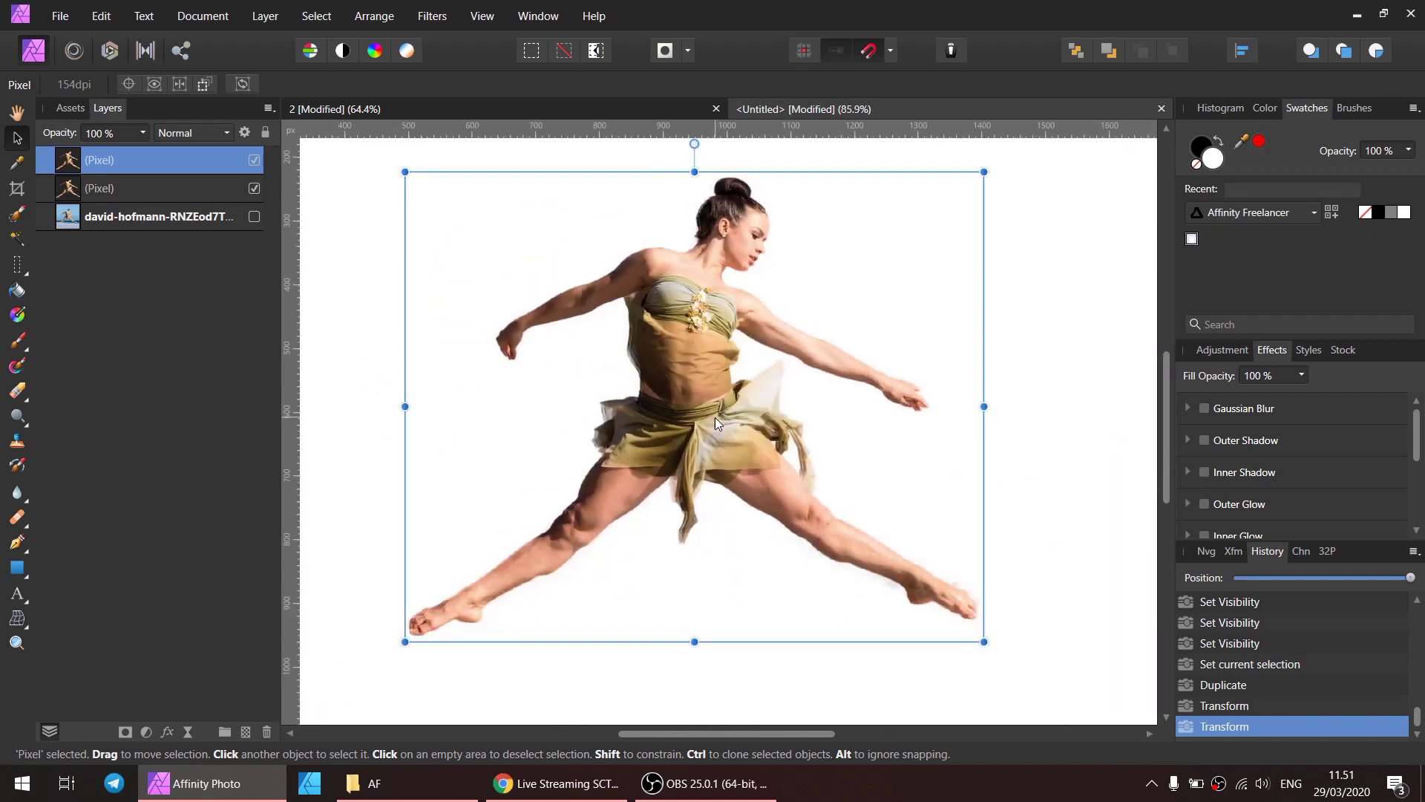
# Repeat Ctrl+J ten times to stack many progressively right-shifted dancer copies.
pyautogui.hotkey('ctrl', 'j')
pyautogui.hotkey('ctrl', 'j')
pyautogui.hotkey('ctrl', 'j')
pyautogui.hotkey('ctrl', 'j')
pyautogui.hotkey('ctrl', 'j')
pyautogui.hotkey('ctrl', 'j')
pyautogui.hotkey('ctrl', 'j')
pyautogui.hotkey('ctrl', 'j')
pyautogui.hotkey('ctrl', 'j')
pyautogui.hotkey('ctrl', 'j')
pyautogui.hotkey('ctrl', 'j')
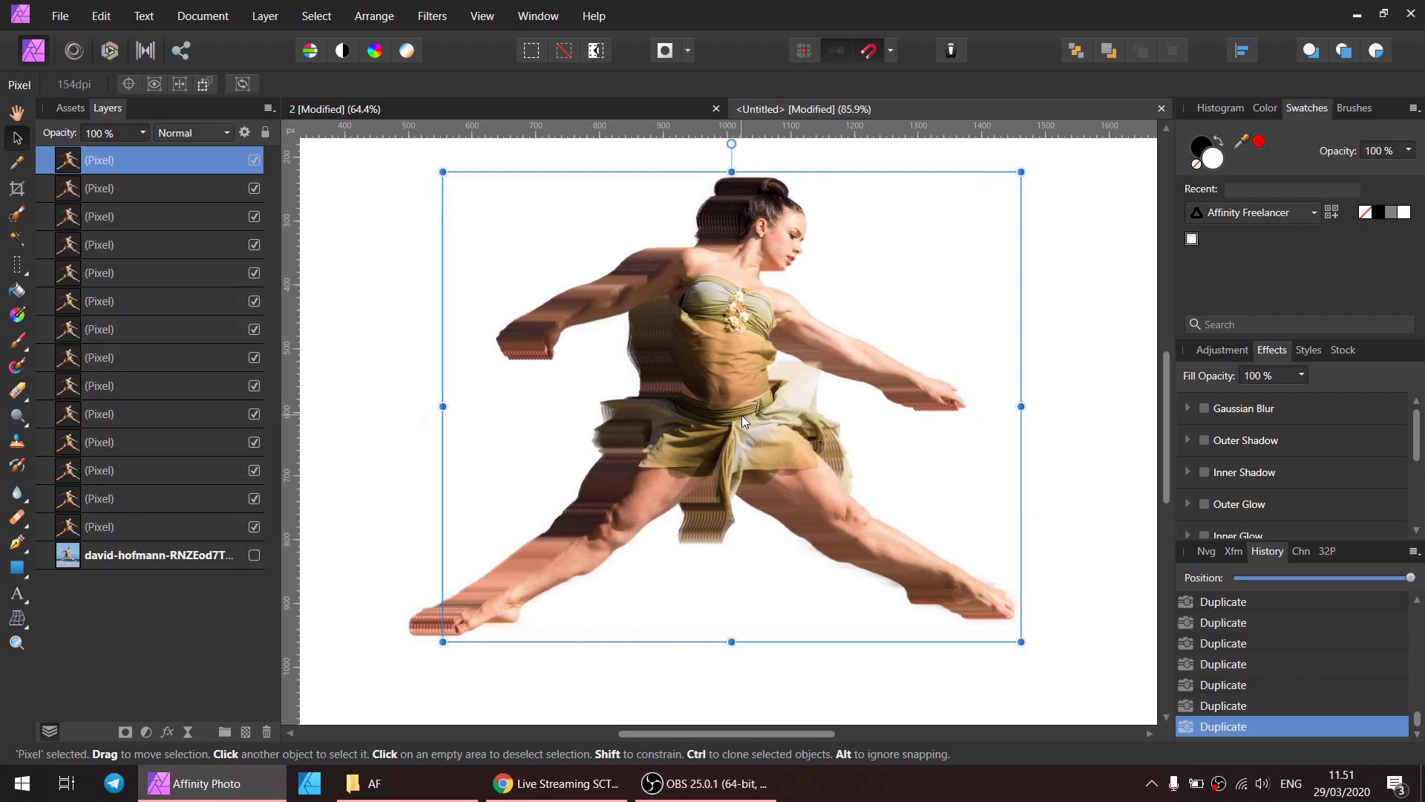
pyautogui.hotkey('ctrl', 'j')
pyautogui.hotkey('ctrl', 'j')
pyautogui.hotkey('ctrl', 'j')
pyautogui.hotkey('ctrl', 'j')
pyautogui.hotkey('ctrl', 'j')
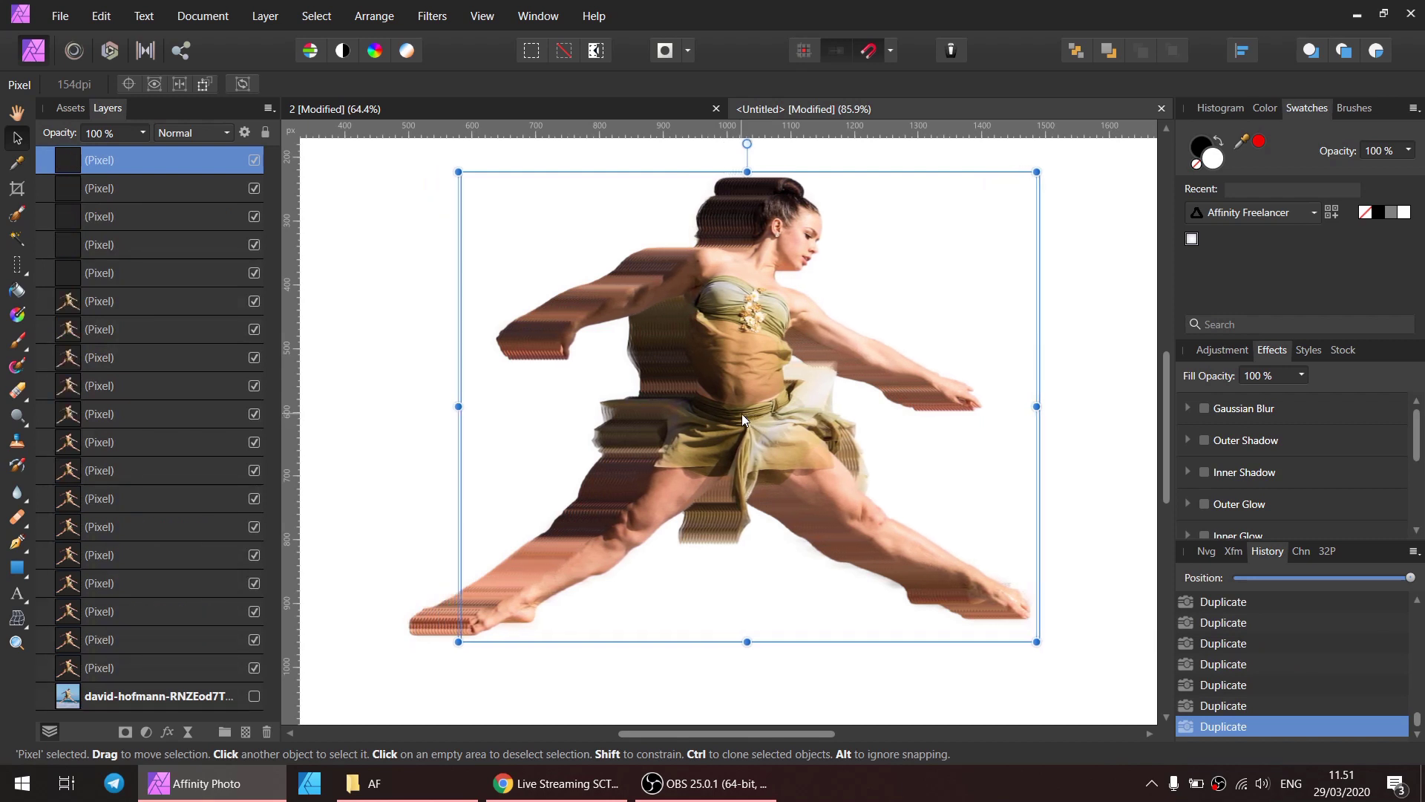
pyautogui.hotkey('ctrl', 'j')
pyautogui.hotkey('ctrl', 'j')
pyautogui.hotkey('ctrl', 'j')
pyautogui.hotkey('ctrl', 'j')
pyautogui.hotkey('ctrl', 'j')
pyautogui.hotkey('ctrl', 'j')
pyautogui.hotkey('ctrl', 'j')
pyautogui.hotkey('ctrl', 'j')
pyautogui.hotkey('ctrl', 'j')
pyautogui.hotkey('ctrl', 'j')
pyautogui.hotkey('ctrl', 'j')
pyautogui.hotkey('ctrl', 'j')
pyautogui.hotkey('ctrl', 'j')
pyautogui.hotkey('ctrl', 'j')
pyautogui.hotkey('ctrl', 'j')
pyautogui.hotkey('ctrl', 'j')
pyautogui.hotkey('ctrl', 'j')
pyautogui.hotkey('ctrl', 'j')
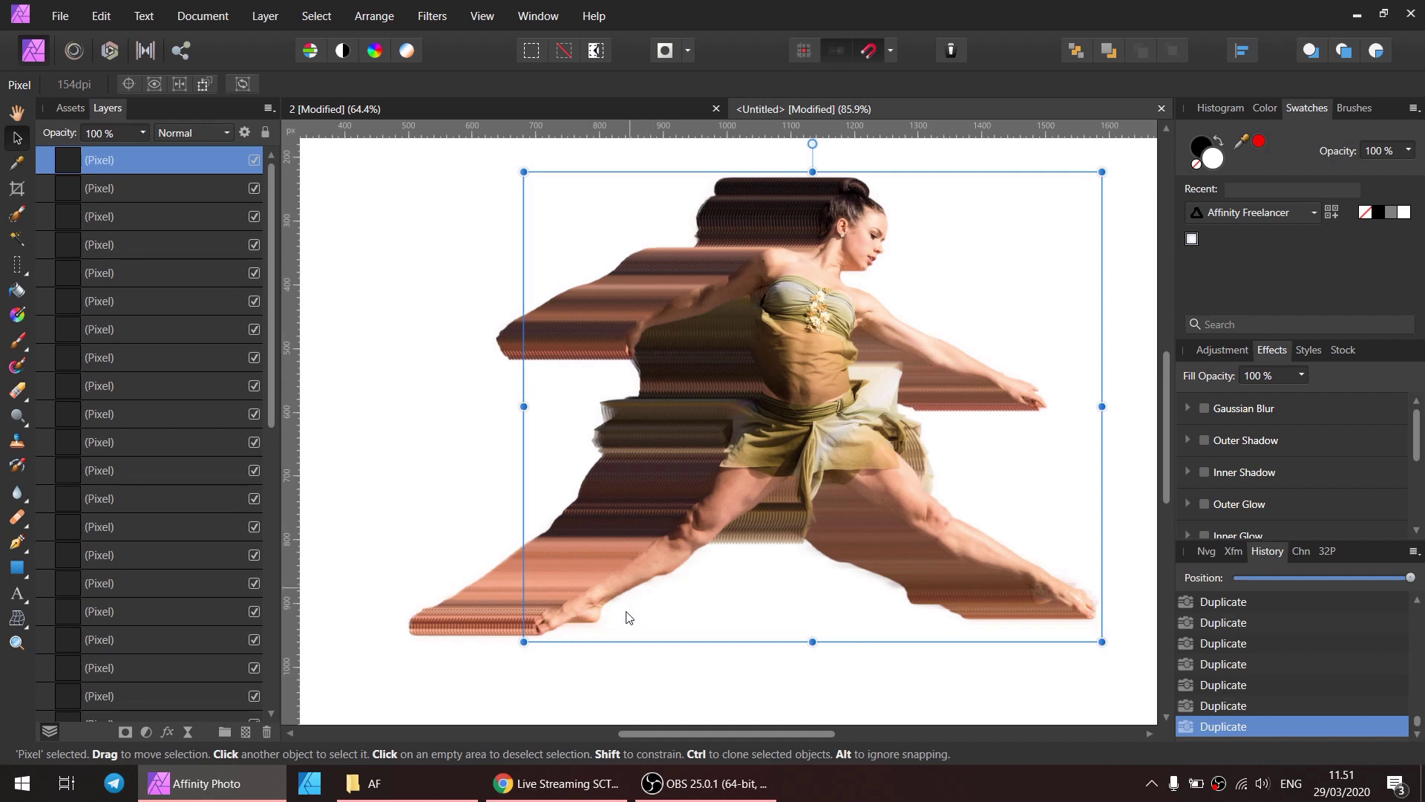
pyautogui.hotkey('ctrl', 'j')
pyautogui.hotkey('ctrl', 'j')
pyautogui.hotkey('ctrl', 'j')
pyautogui.hotkey('ctrl', 'j')
pyautogui.hotkey('ctrl', 'j')
pyautogui.hotkey('ctrl', 'j')
pyautogui.hotkey('ctrl', 'j')
pyautogui.hotkey('ctrl', 'j')
pyautogui.hotkey('ctrl', 'j')
pyautogui.hotkey('ctrl', 'j')
pyautogui.hotkey('ctrl', 'j')
pyautogui.hotkey('ctrl', 'j')
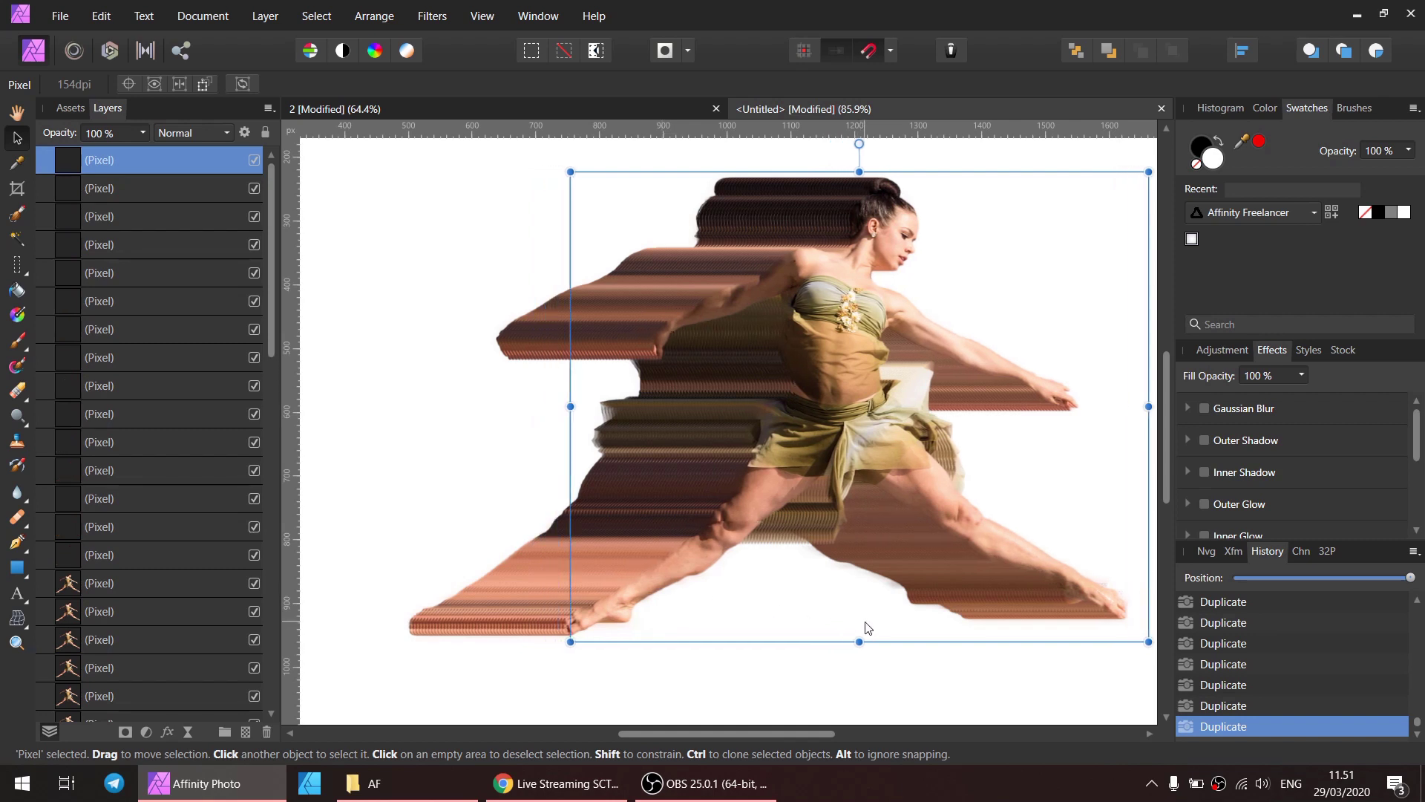
pyautogui.hotkey('ctrl', 'j')
pyautogui.hotkey('ctrl', 'j')
pyautogui.hotkey('ctrl', 'j')
pyautogui.hotkey('ctrl', 'j')
pyautogui.hotkey('ctrl', 'j')
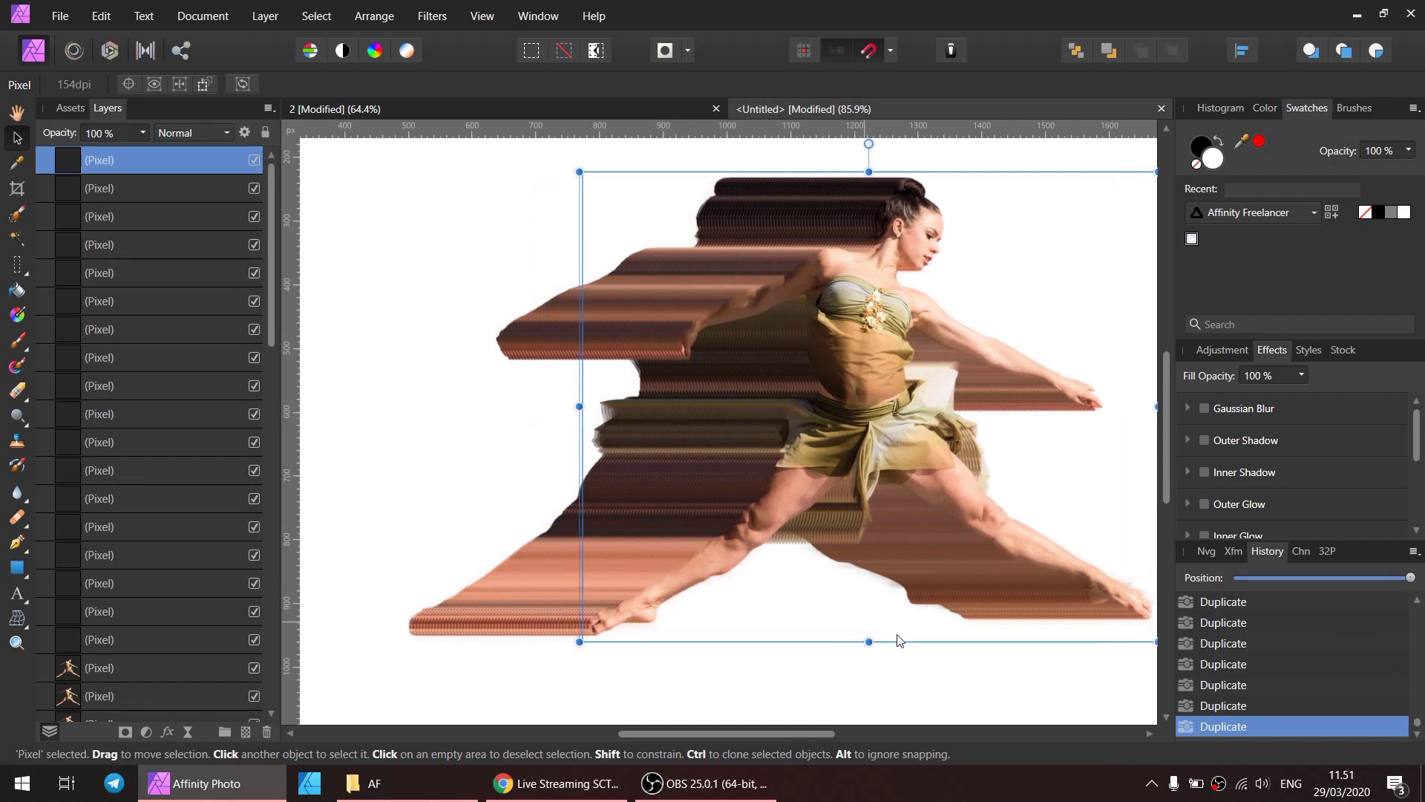
pyautogui.hotkey('ctrl', 'j')
pyautogui.hotkey('ctrl', 'j')
pyautogui.hotkey('ctrl', 'j')
pyautogui.hotkey('ctrl', 'j')
pyautogui.hotkey('ctrl', 'j')
pyautogui.hotkey('ctrl', 'j')
pyautogui.hotkey('ctrl', 'j')
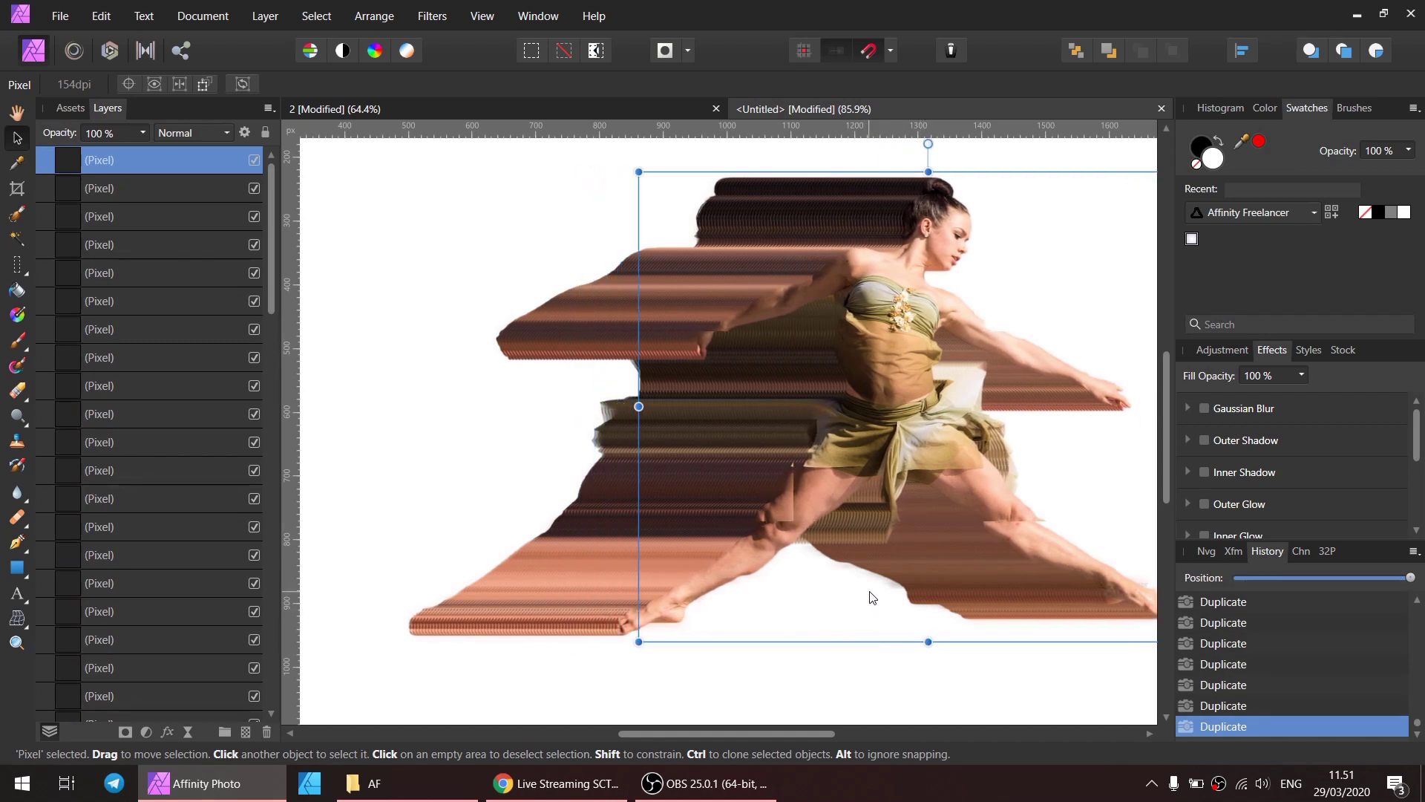
pyautogui.hotkey('ctrl', 'j')
pyautogui.hotkey('ctrl', 'j')
pyautogui.hotkey('ctrl', 'j')
pyautogui.hotkey('ctrl', 'j')
pyautogui.hotkey('ctrl', 'j')
pyautogui.hotkey('ctrl', 'j')
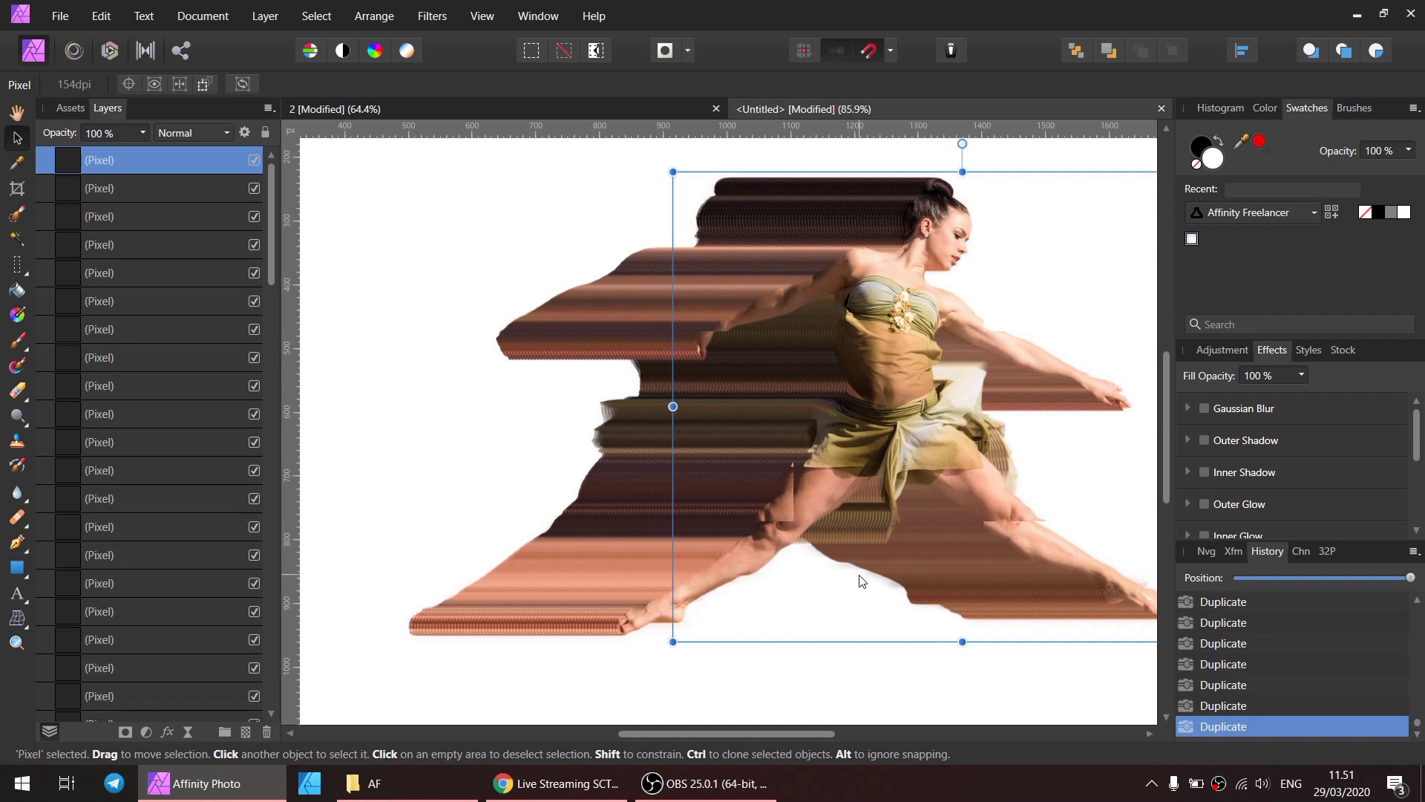
pyautogui.hotkey('ctrl', 'j')
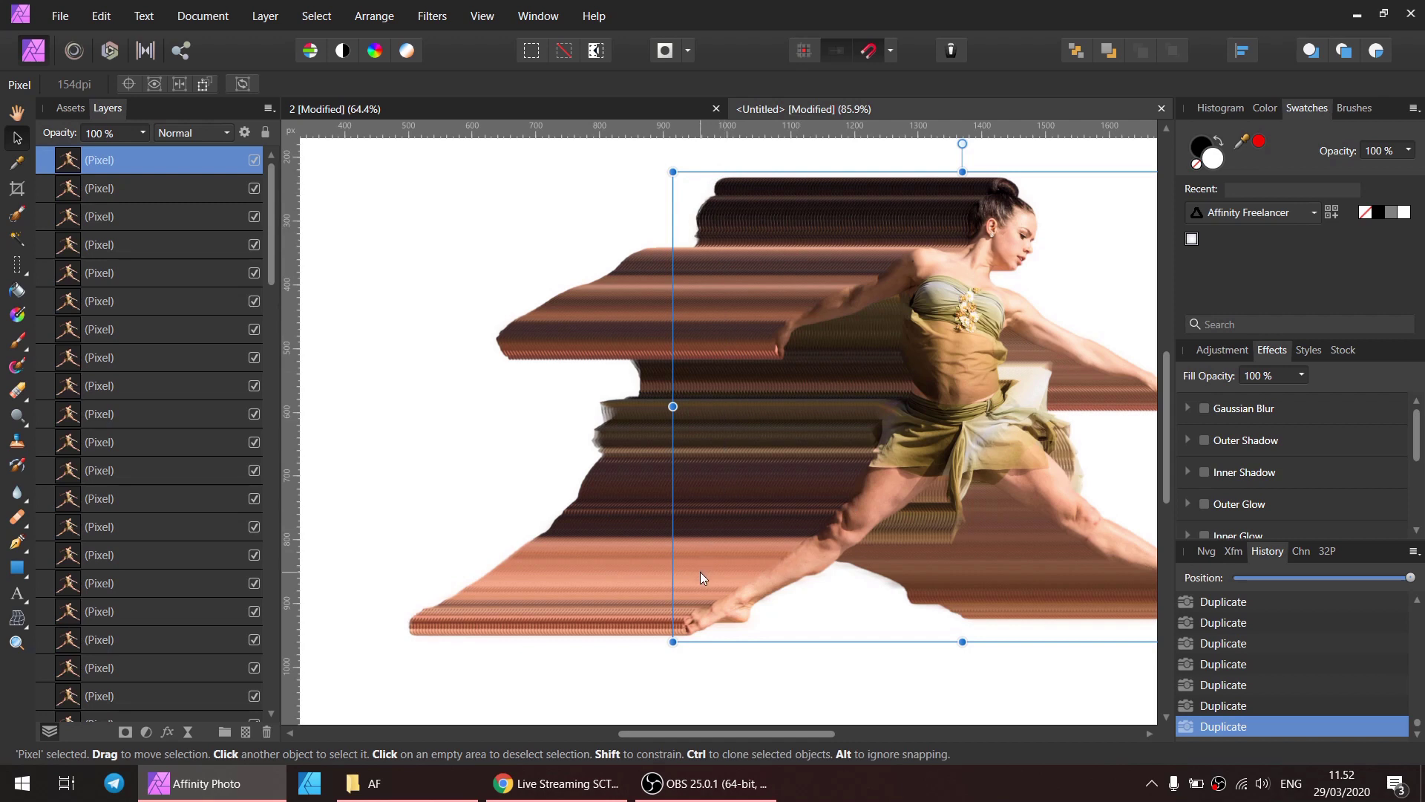
pyautogui.hotkey('ctrl', 'j')
pyautogui.hotkey('ctrl', 'j')
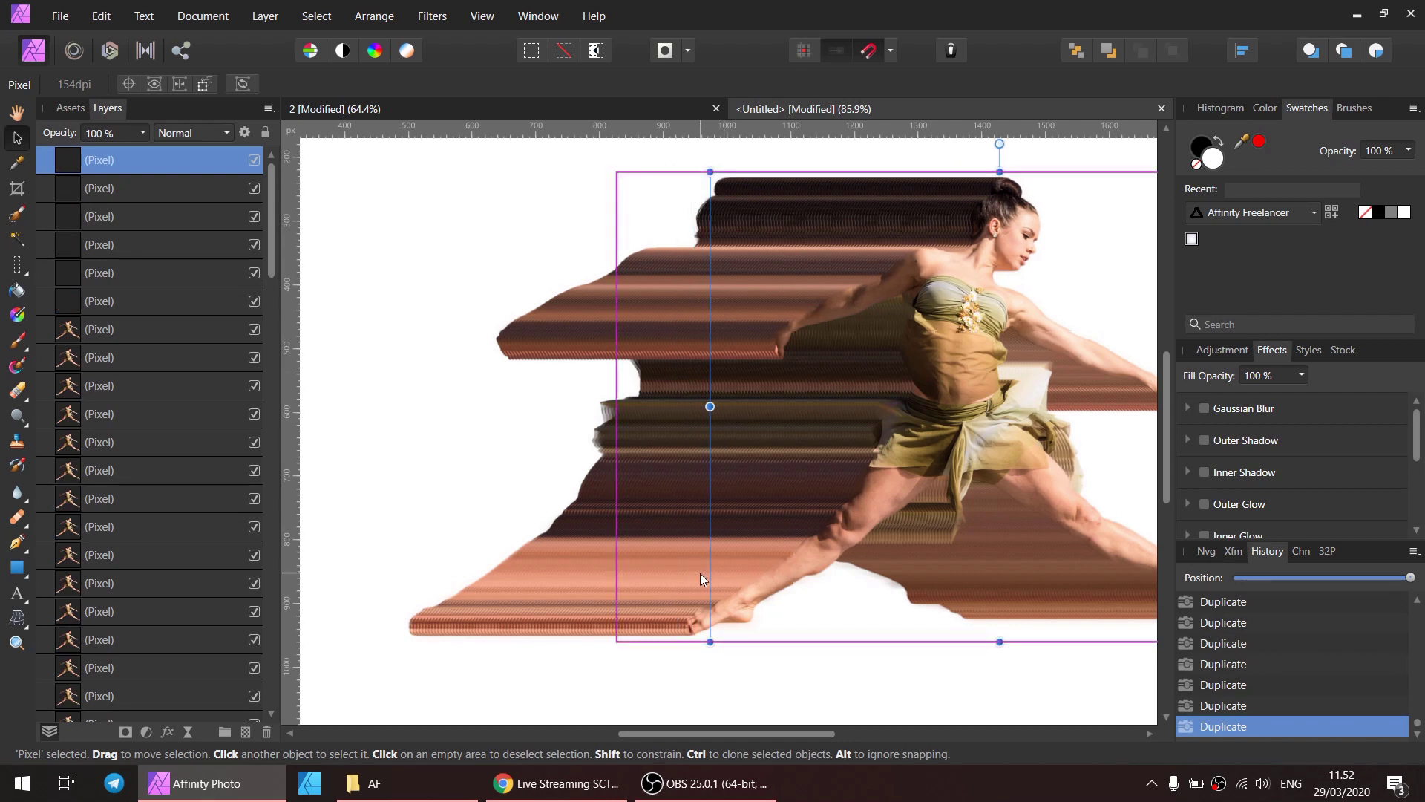
pyautogui.hotkey('ctrl', 'j')
pyautogui.hotkey('ctrl', 'j')
pyautogui.hotkey('ctrl', 'j')
pyautogui.hotkey('ctrl', 'j')
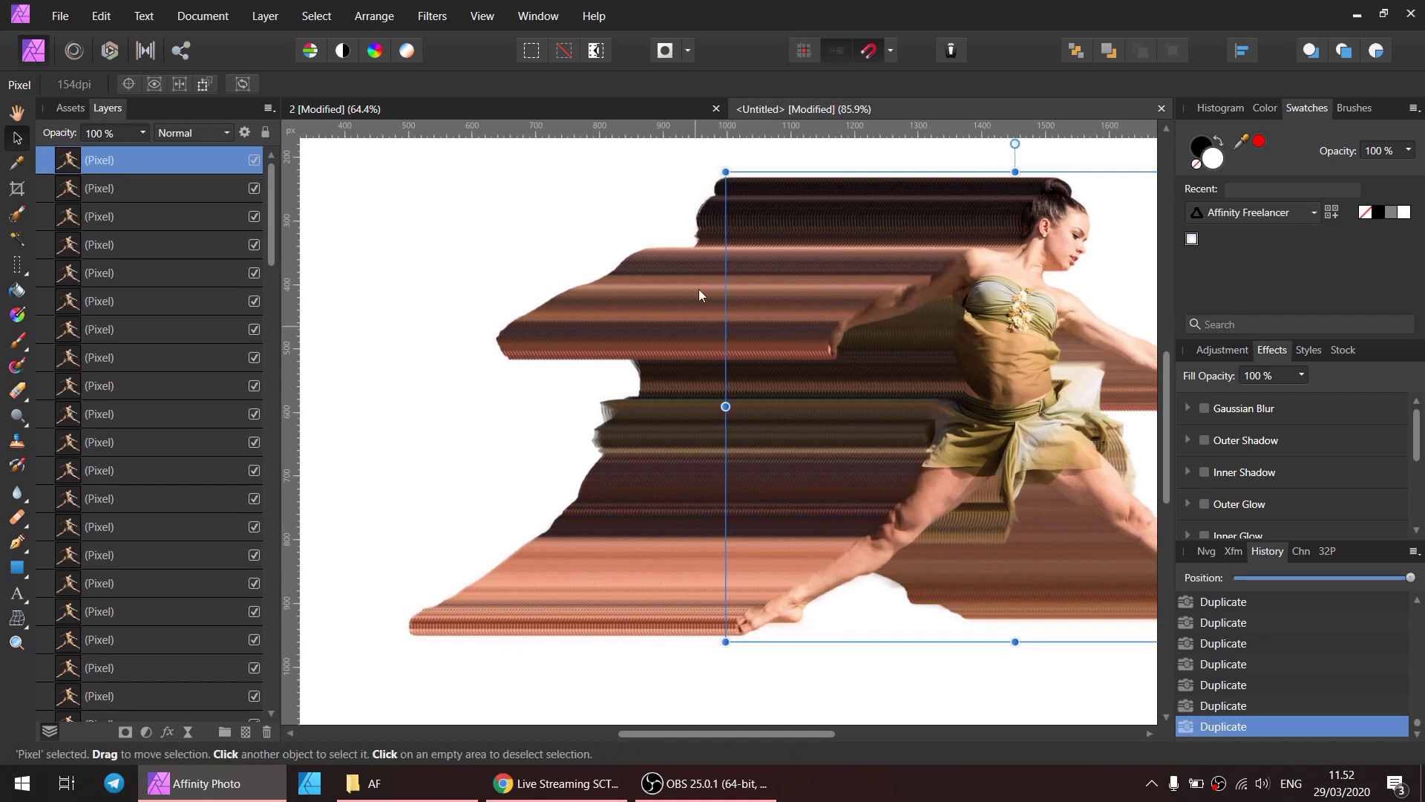
# Deselect everything and select the topmost duplicate layer in the Layers panel.
pyautogui.click(504, 276)
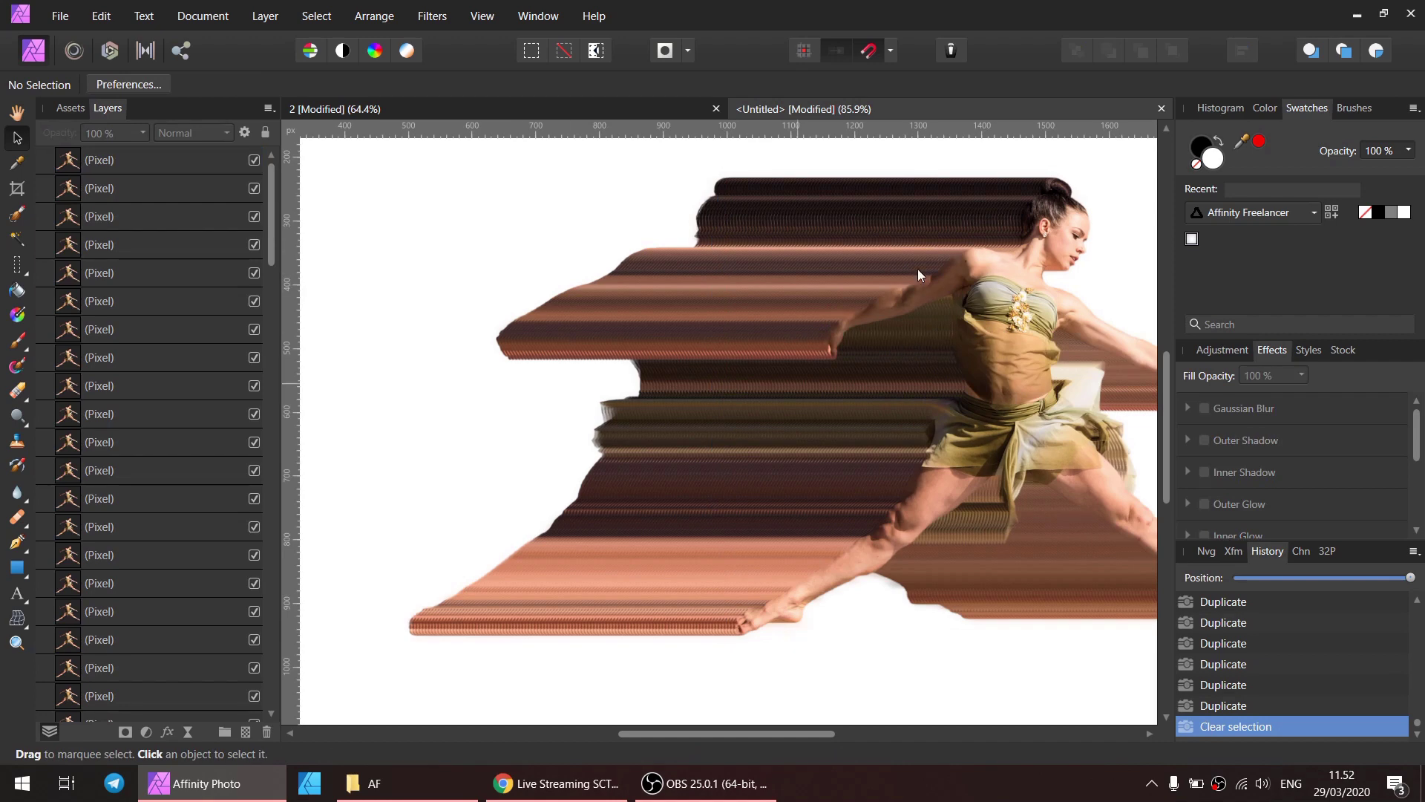
pyautogui.click(133, 159)
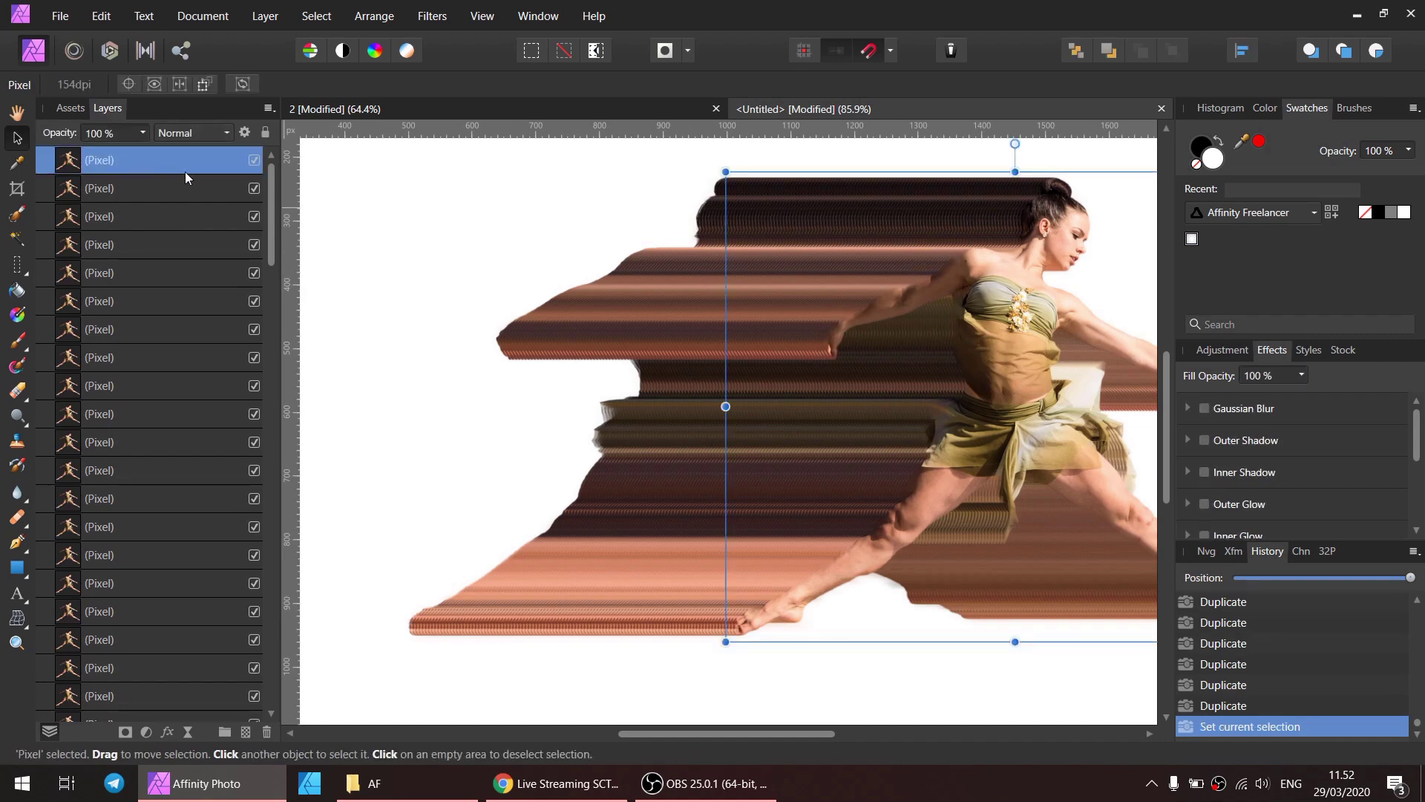
pyautogui.moveTo(277, 177); pyautogui.dragTo(273, 693)
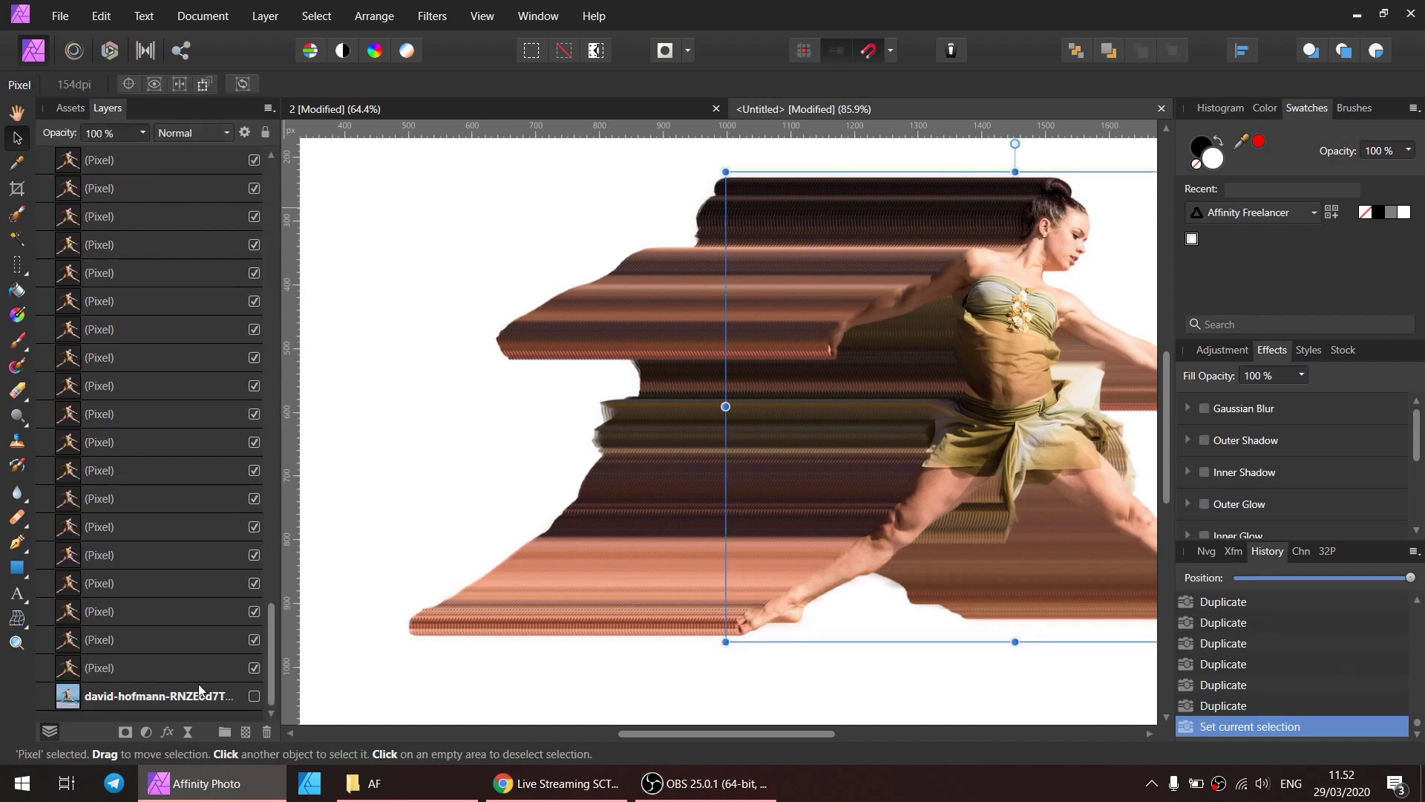
# Group all 104 duplicate layers and hide the original cut-out dancer layer.
pyautogui.keyDown('shift'); pyautogui.click(150, 640); pyautogui.keyUp('shift')
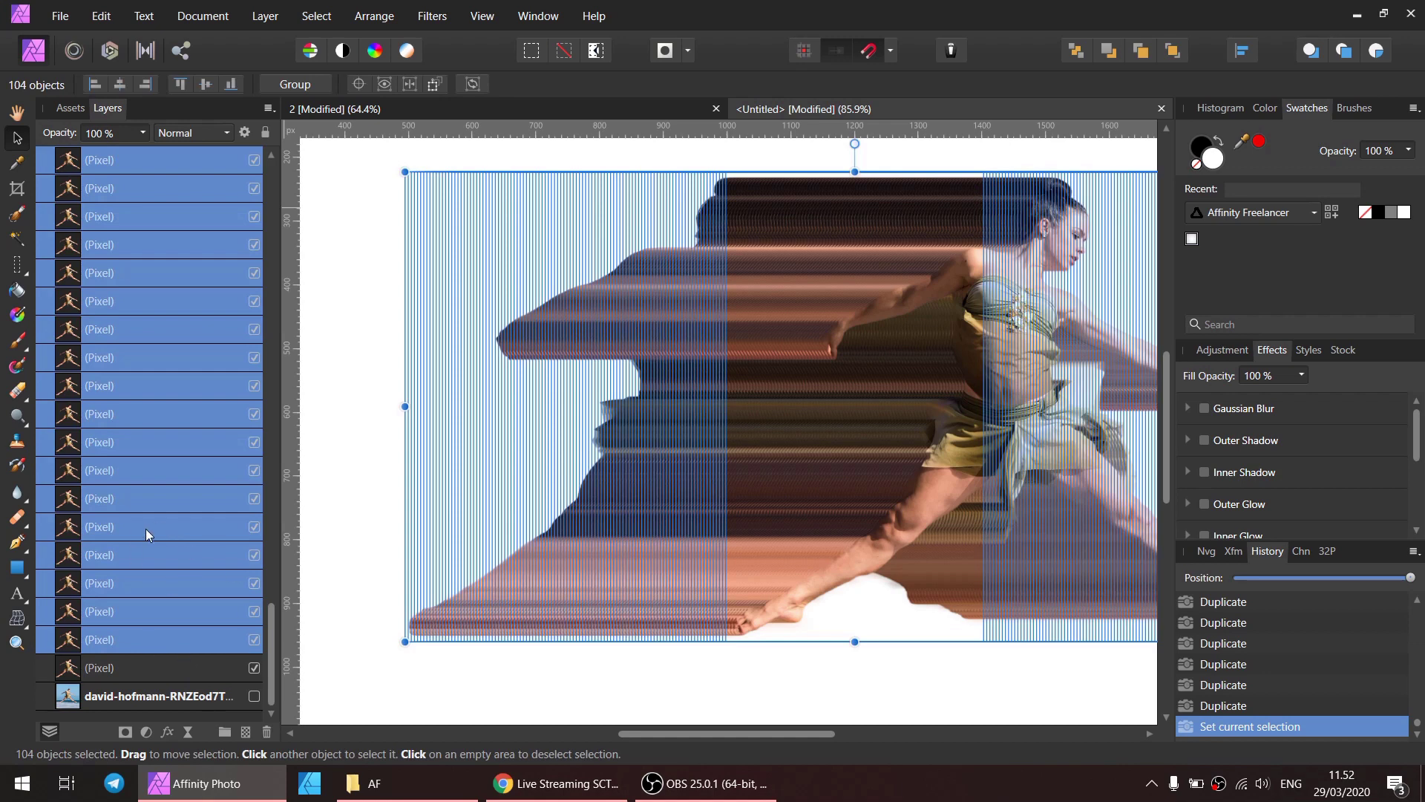
pyautogui.rightClick(138, 532)
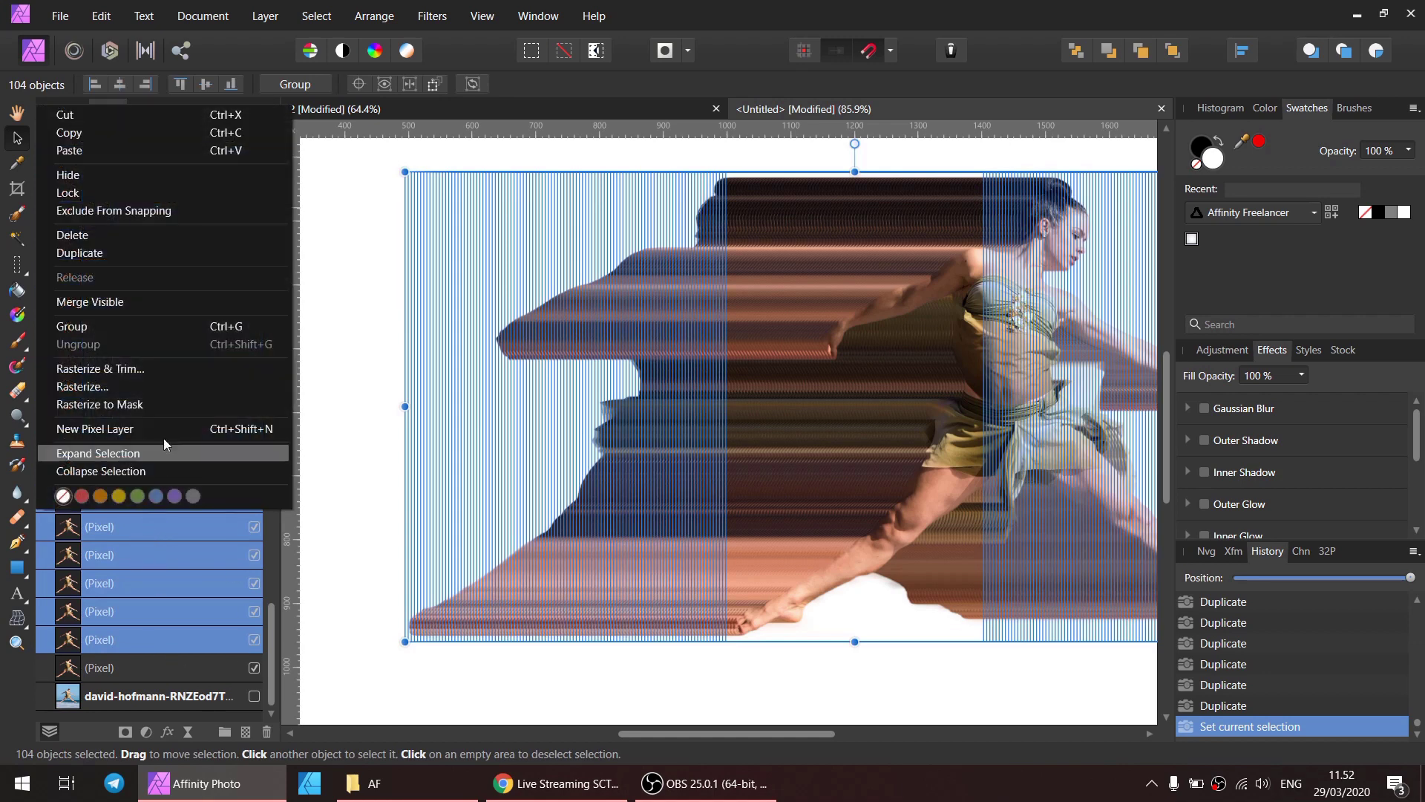
pyautogui.click(95, 326)
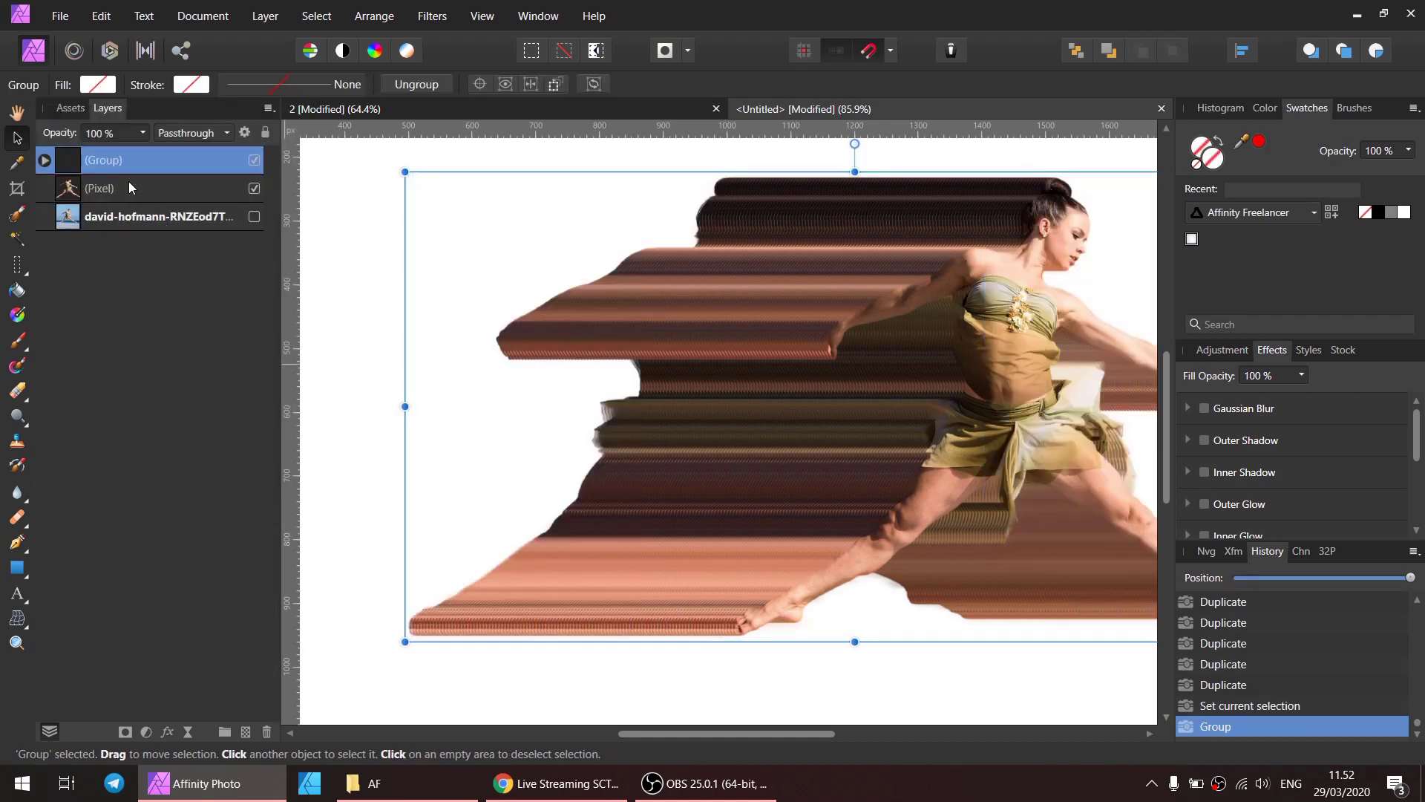
pyautogui.click(129, 187)
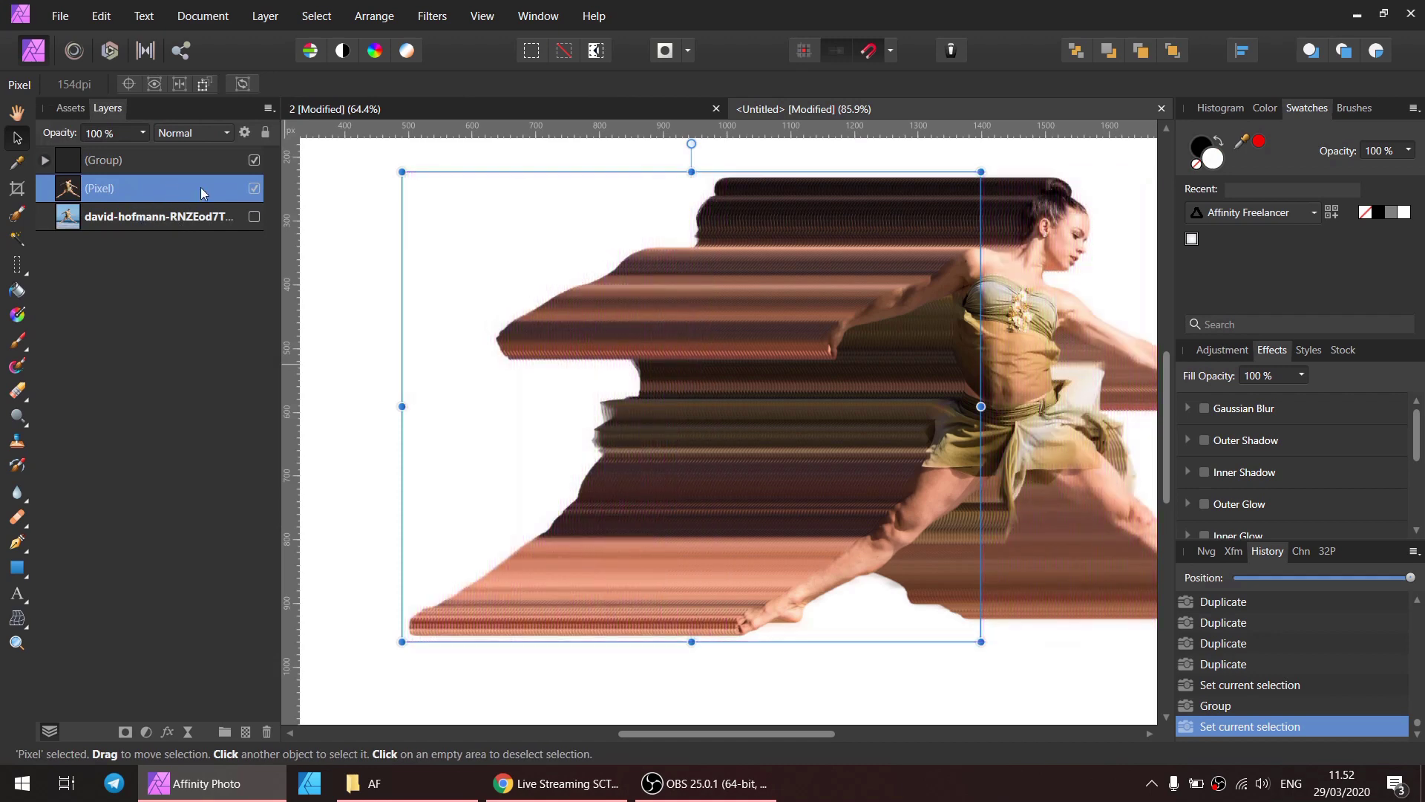
pyautogui.click(254, 189)
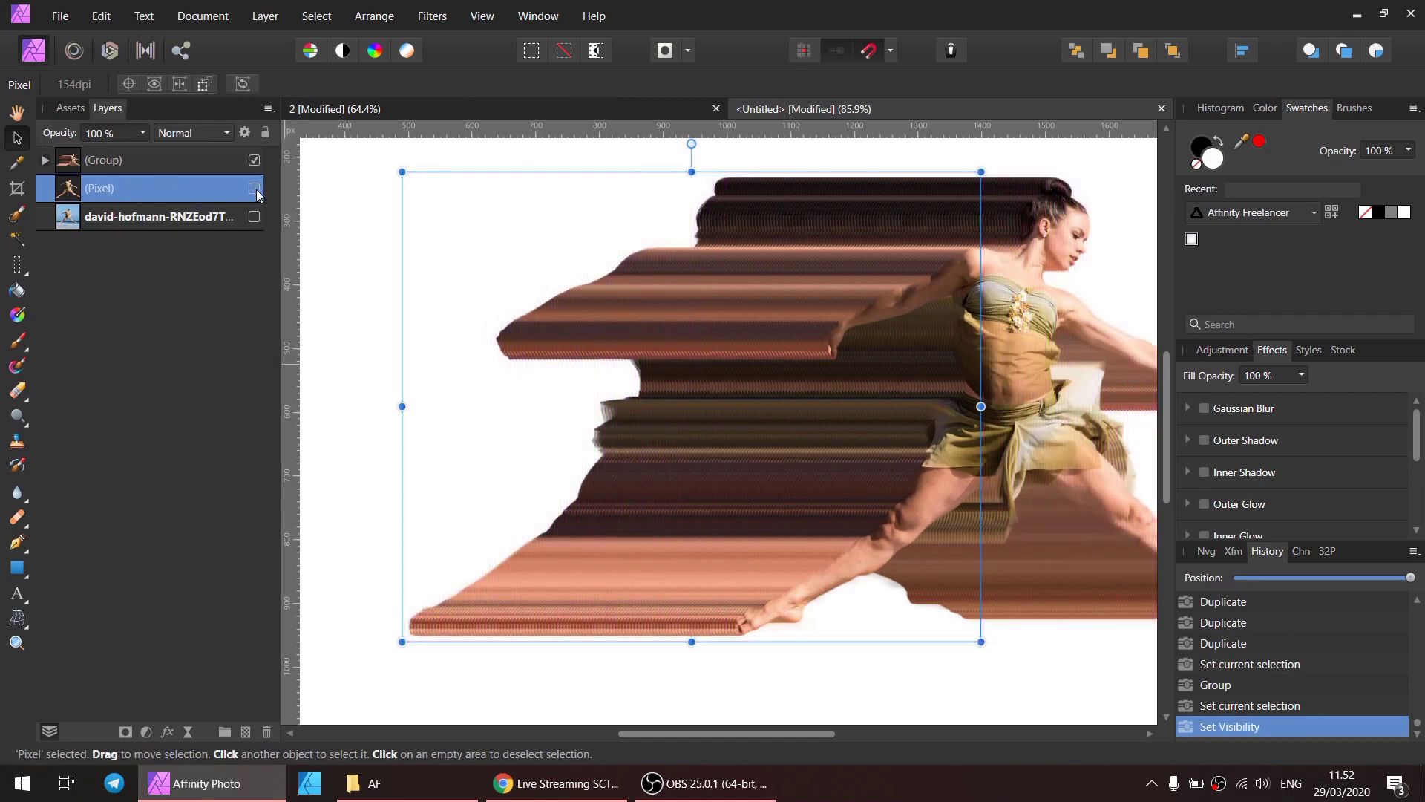
# Rasterize the group of dancer copies into a single pixel layer.
pyautogui.click(123, 162)
pyautogui.rightClick(119, 163)
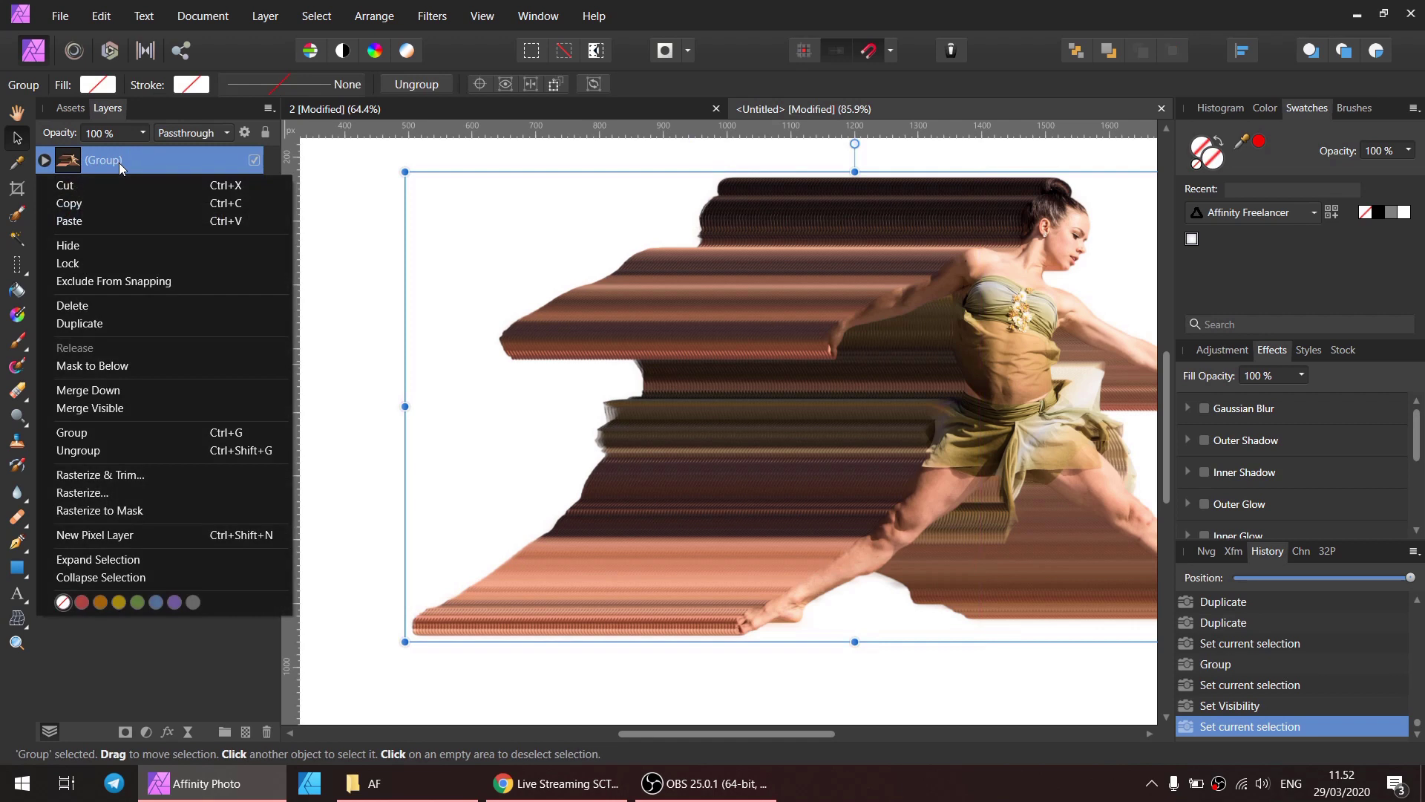
pyautogui.click(112, 493)
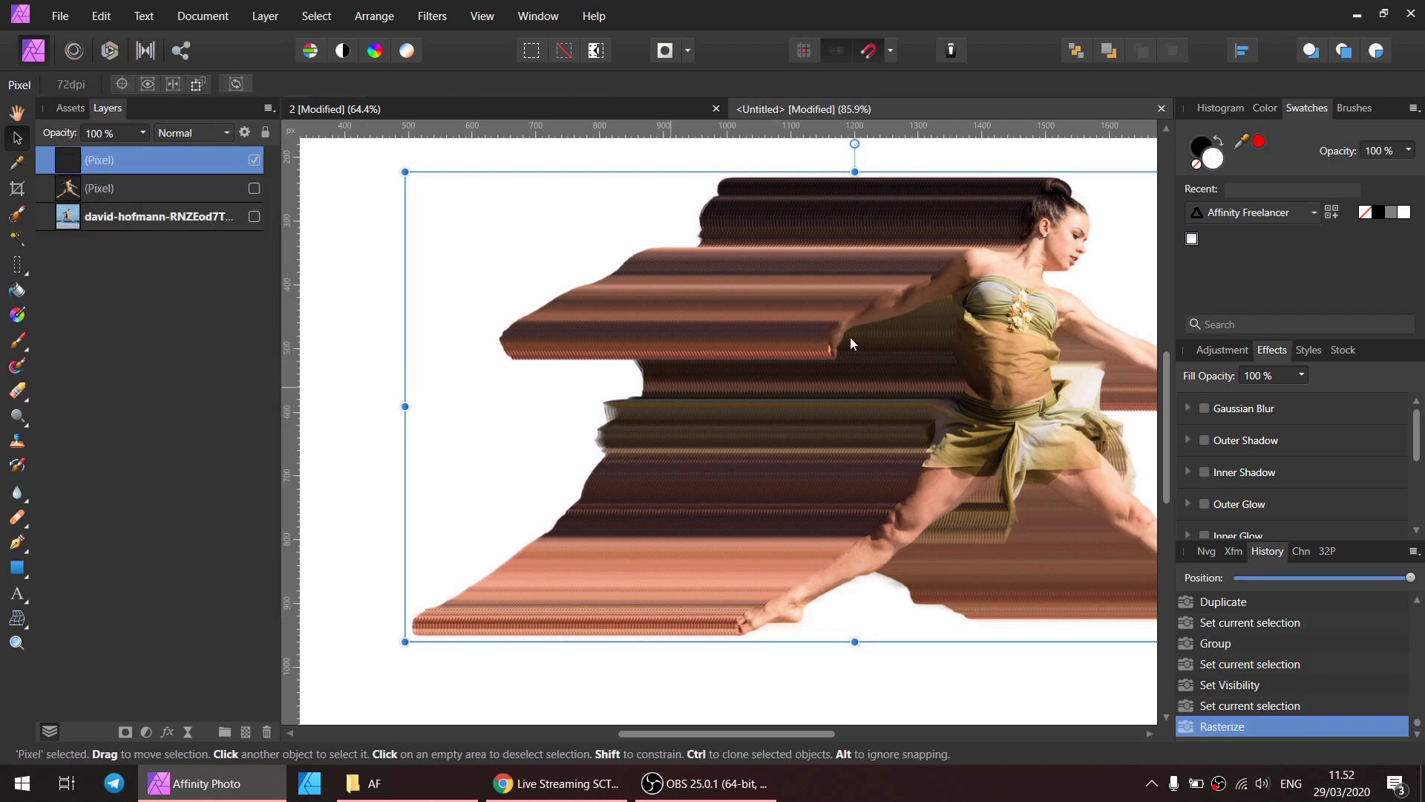
pyautogui.scroll(-1, 931, 467)
# Select a one-pixel column through the streaks with the Column Marquee Tool.
pyautogui.scroll(-1, 801, 467)
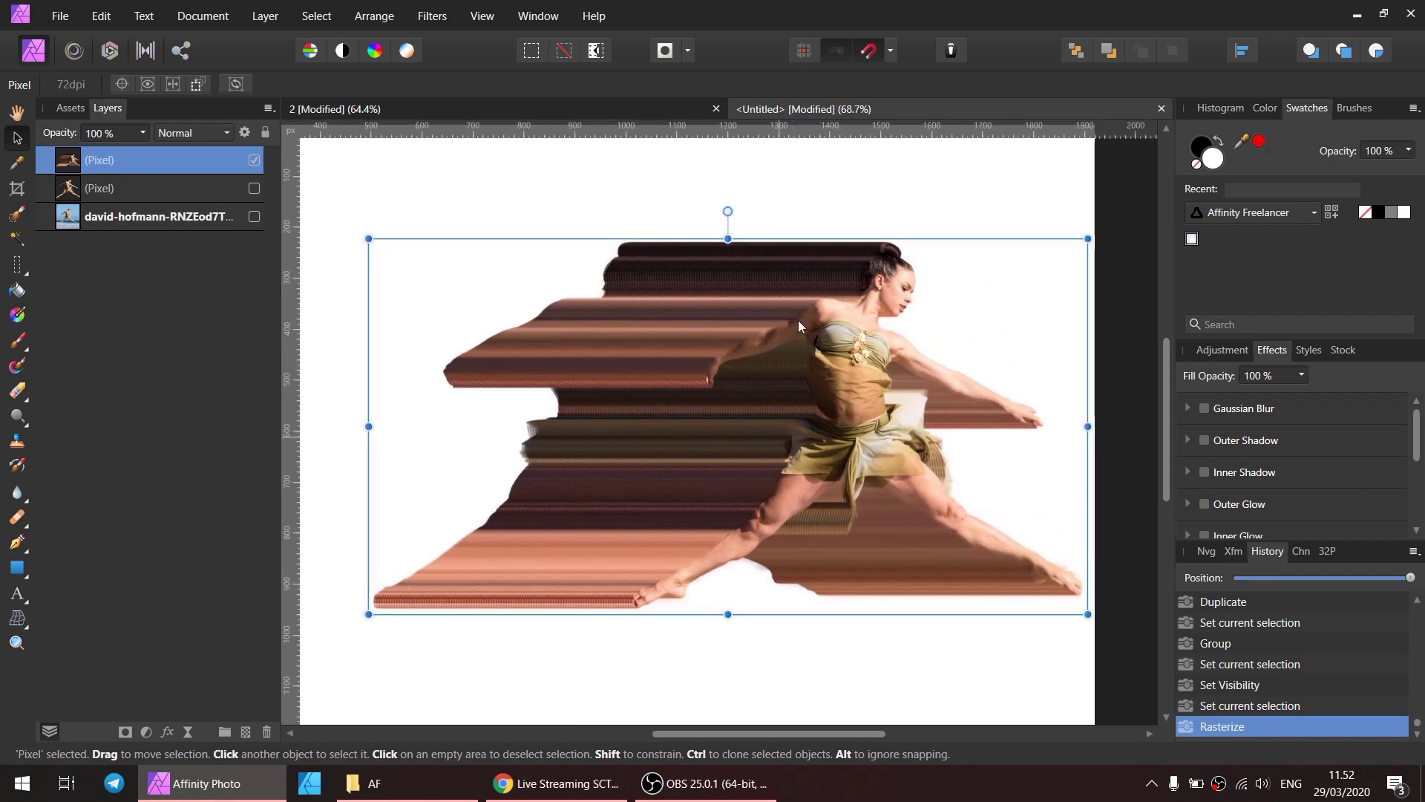
pyautogui.click(701, 218)
pyautogui.click(685, 376)
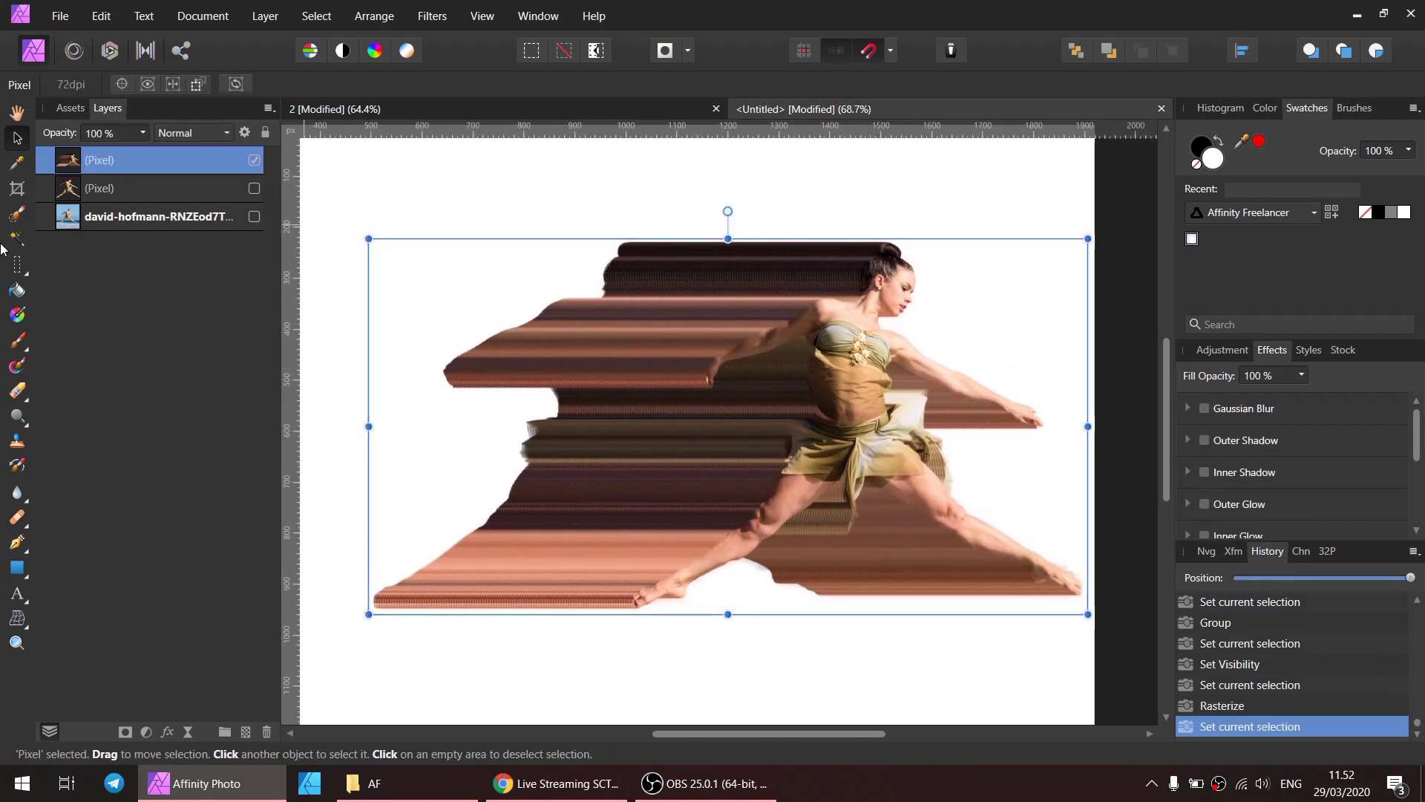
pyautogui.click(27, 270)
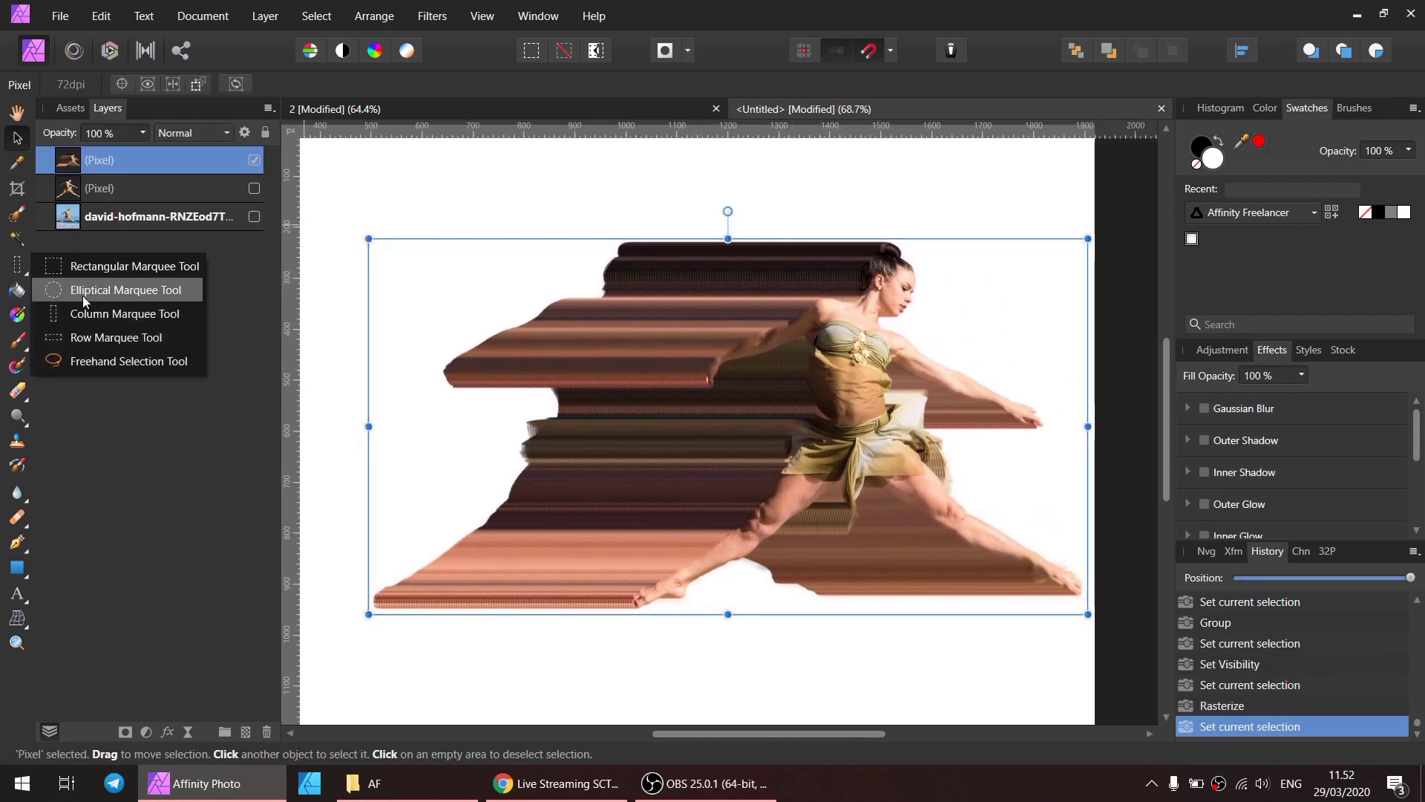
pyautogui.click(71, 321)
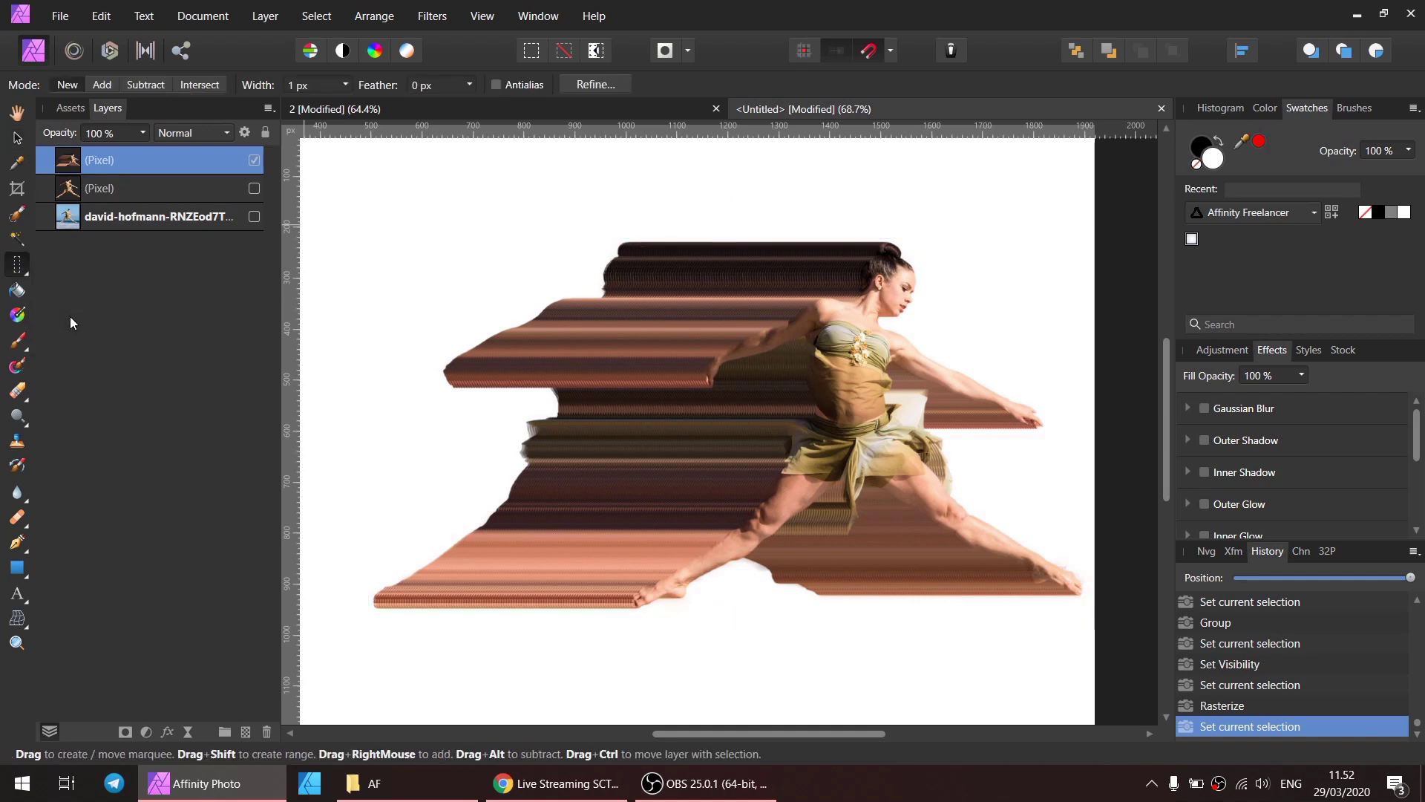
pyautogui.scroll(2, 601, 418)
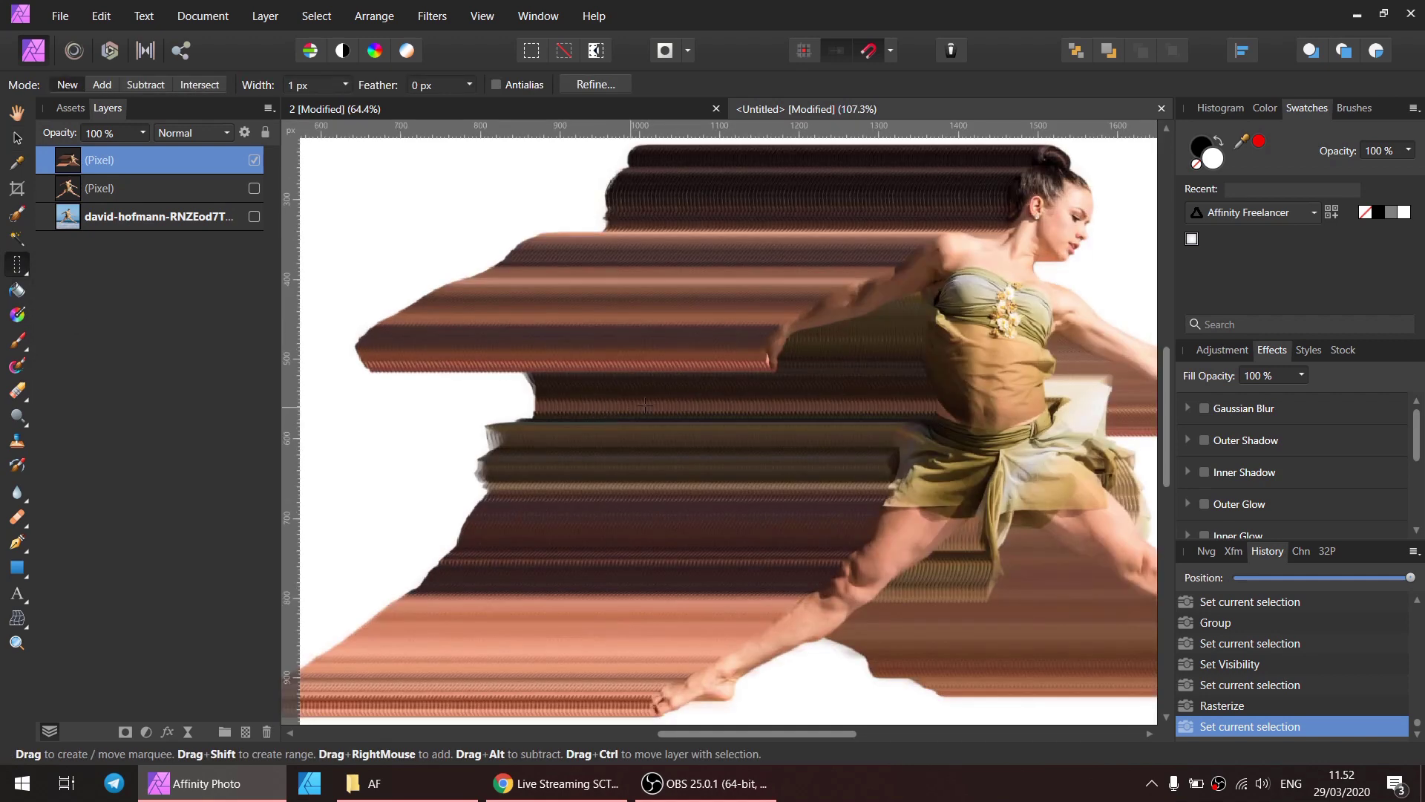
pyautogui.scroll(1, 712, 365)
pyautogui.moveTo(625, 319); pyautogui.dragTo(653, 325)
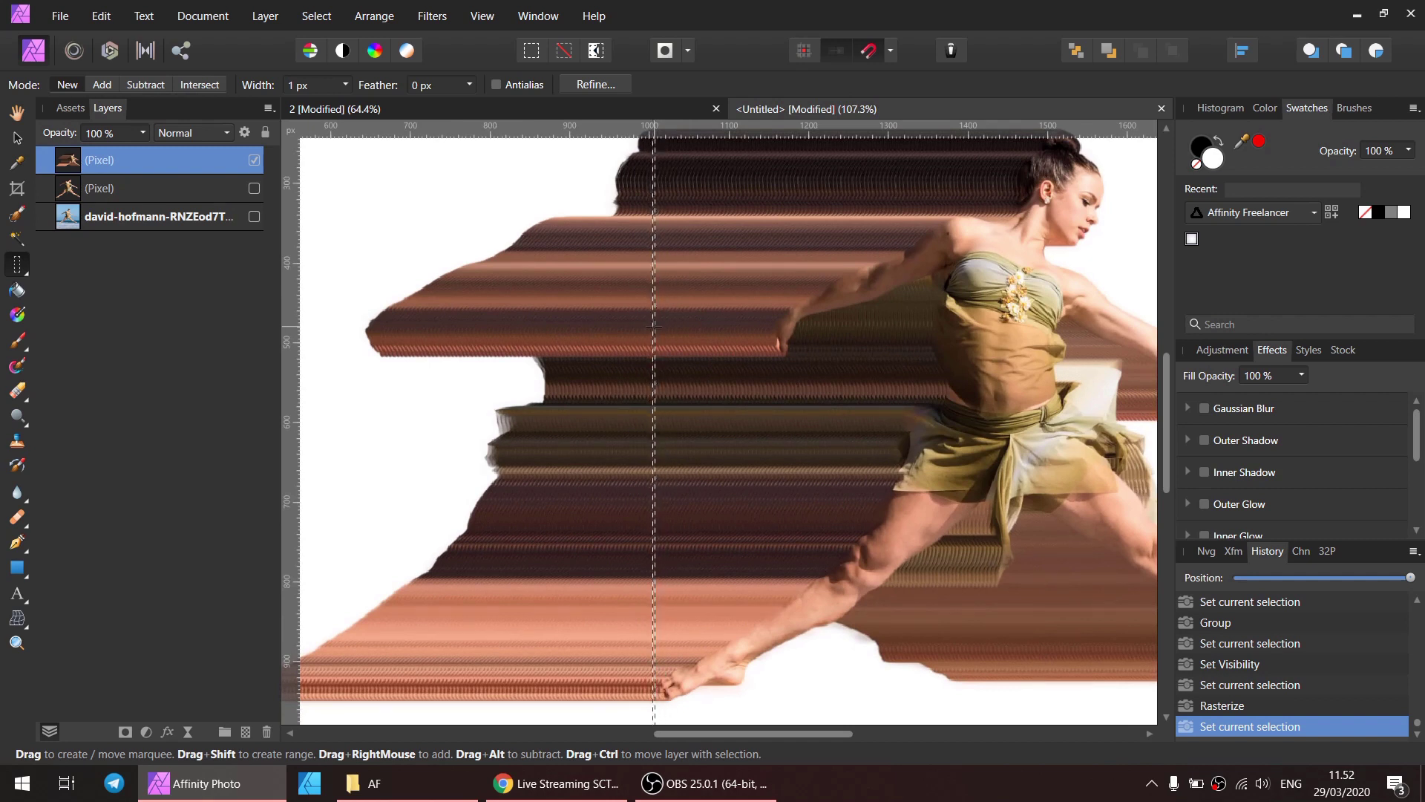
pyautogui.moveTo(654, 324); pyautogui.dragTo(650, 325)
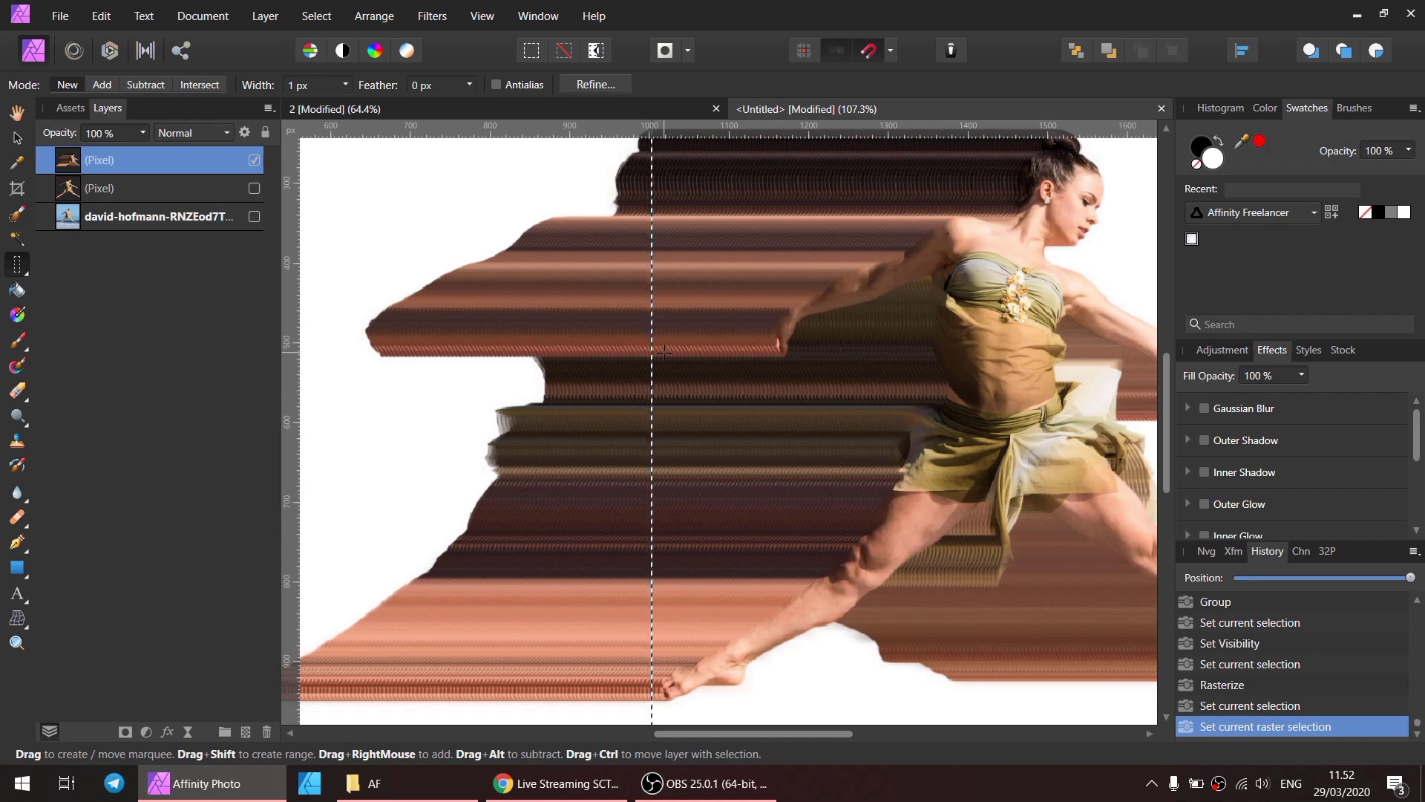
# Copy the column onto a new layer, clear the selection and hide the streaked dancer layer.
pyautogui.hotkey('ctrl', 'j')
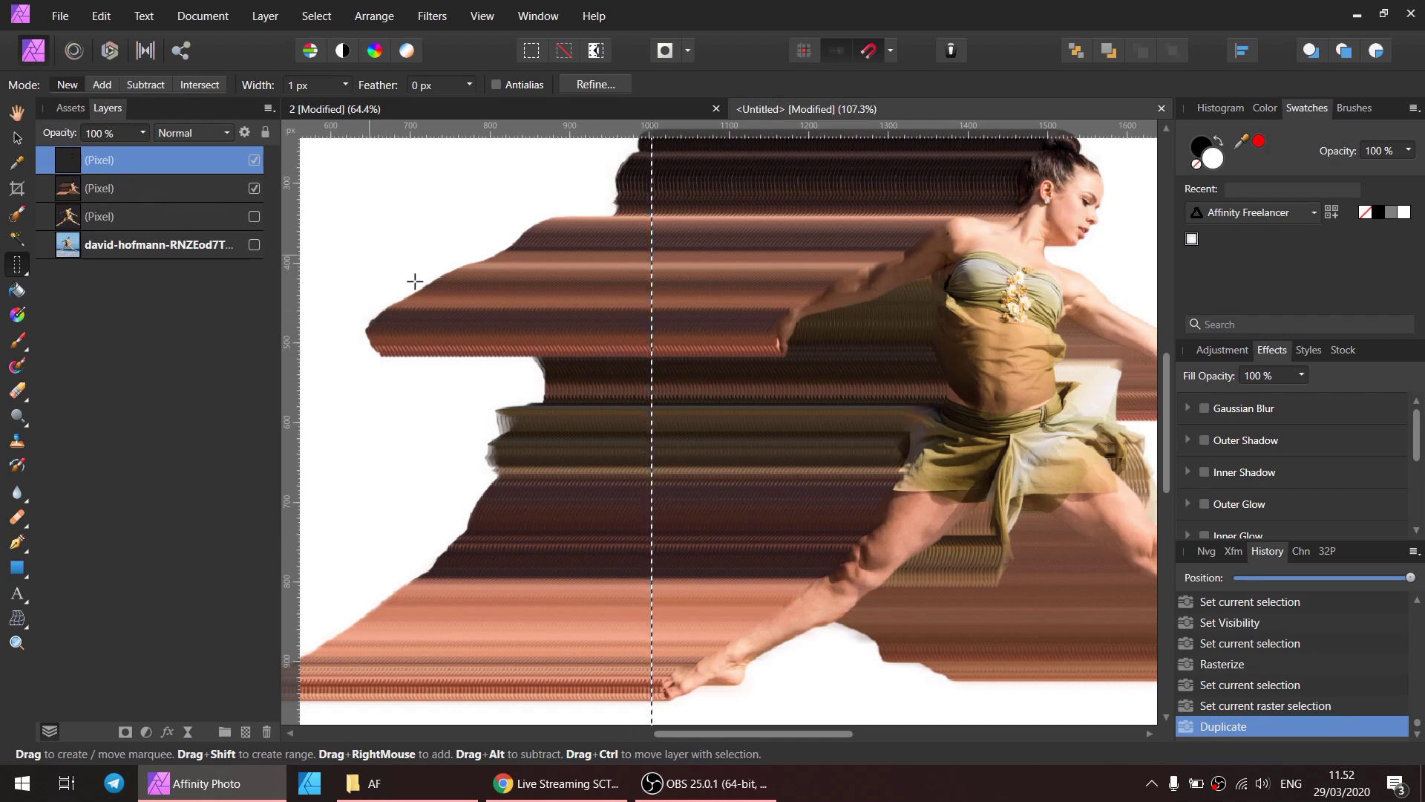
pyautogui.hotkey('ctrl', 'd')
pyautogui.press('v')
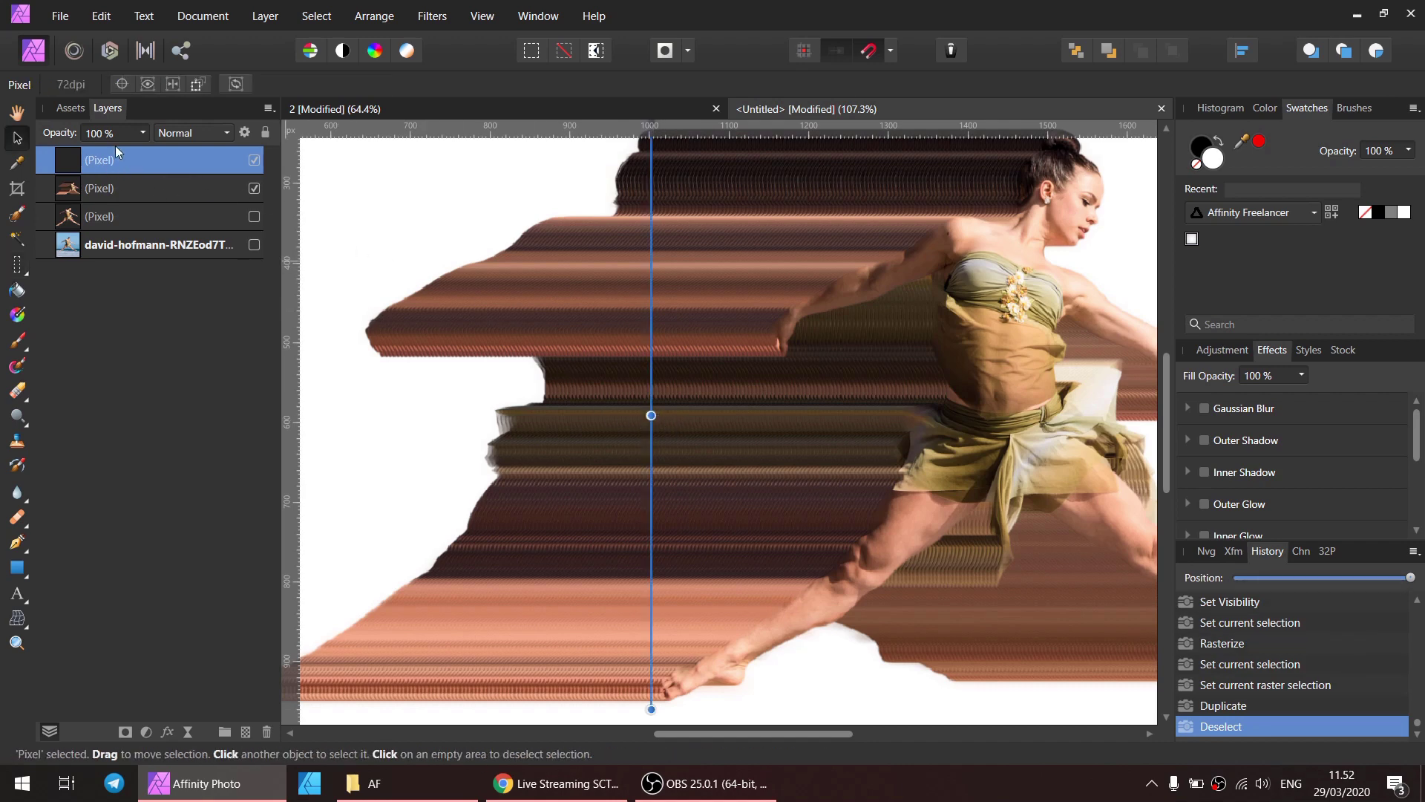
pyautogui.click(254, 188)
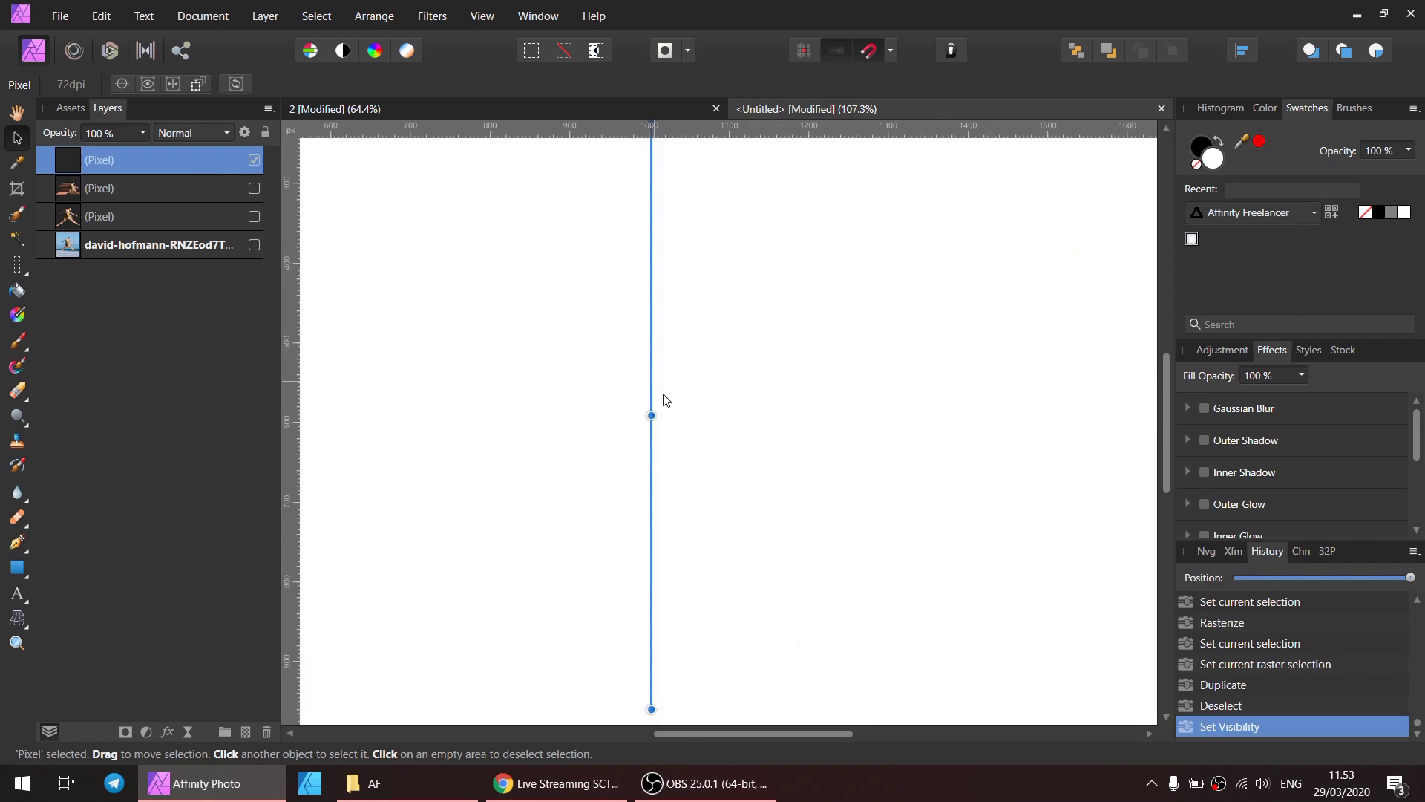
# Widen the pixel column to about 1238.7 px and make the cut-out dancer visible again.
pyautogui.moveTo(652, 415); pyautogui.dragTo(839, 416)
pyautogui.moveTo(652, 415); pyautogui.dragTo(427, 391)
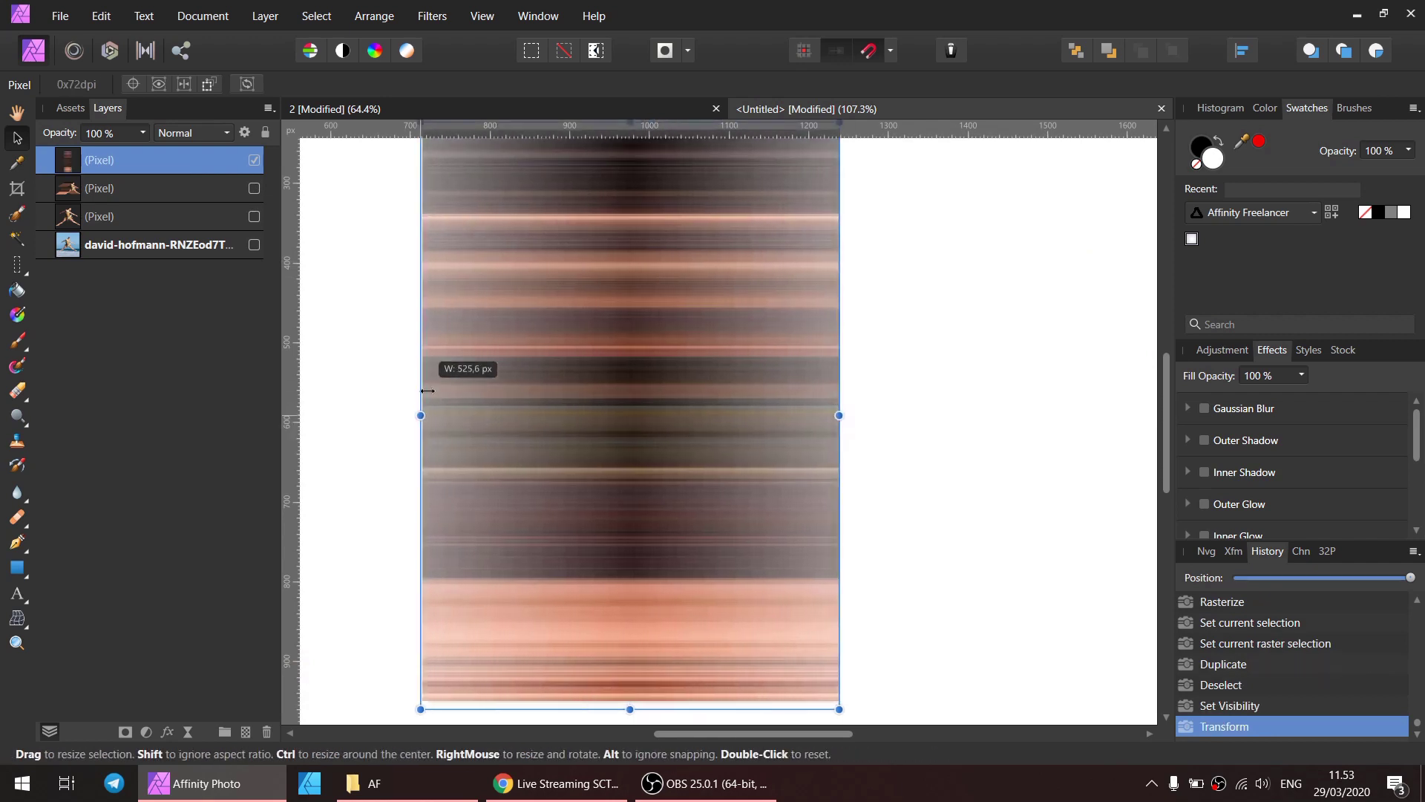
pyautogui.scroll(-5, 640, 404)
pyautogui.moveTo(550, 407); pyautogui.dragTo(320, 395)
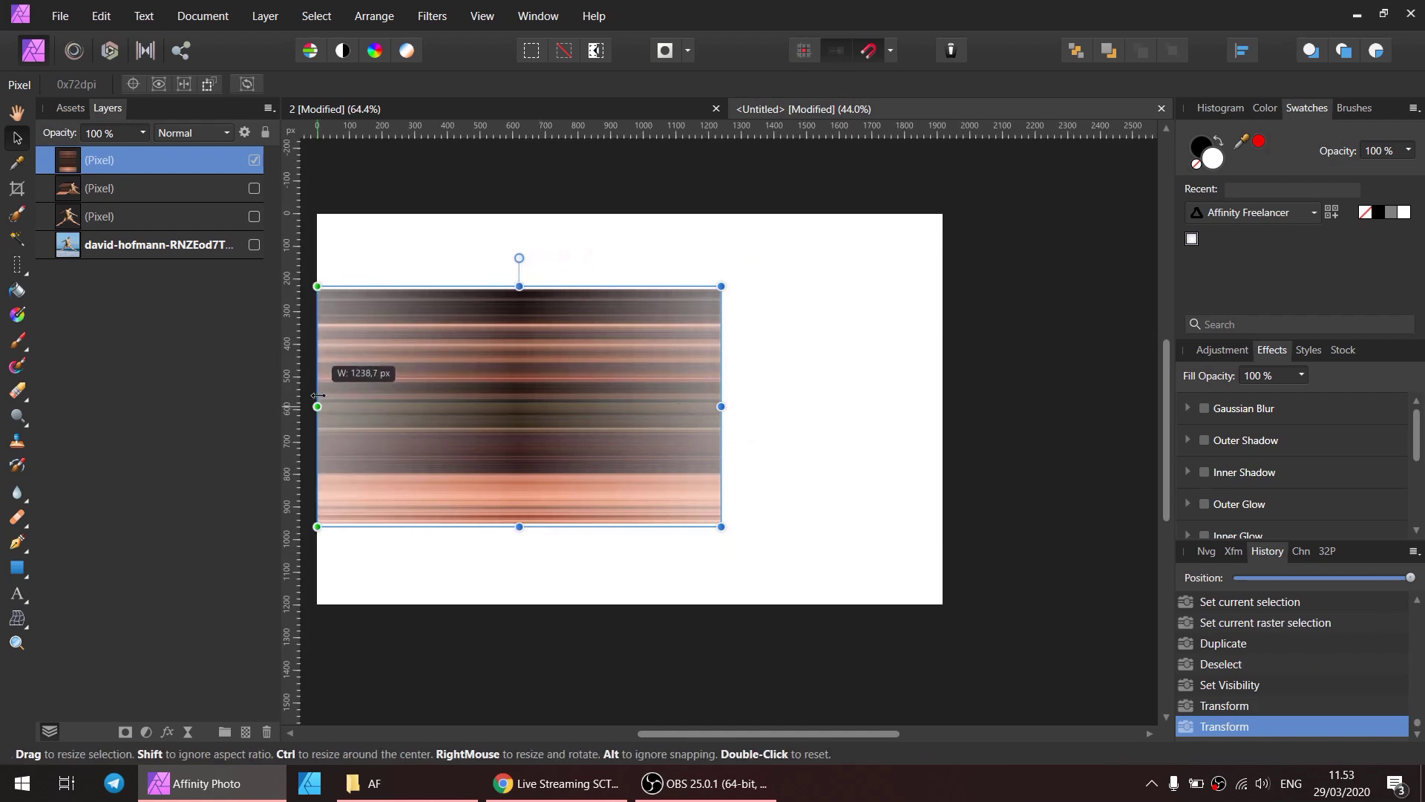
pyautogui.moveTo(320, 395); pyautogui.dragTo(317, 395)
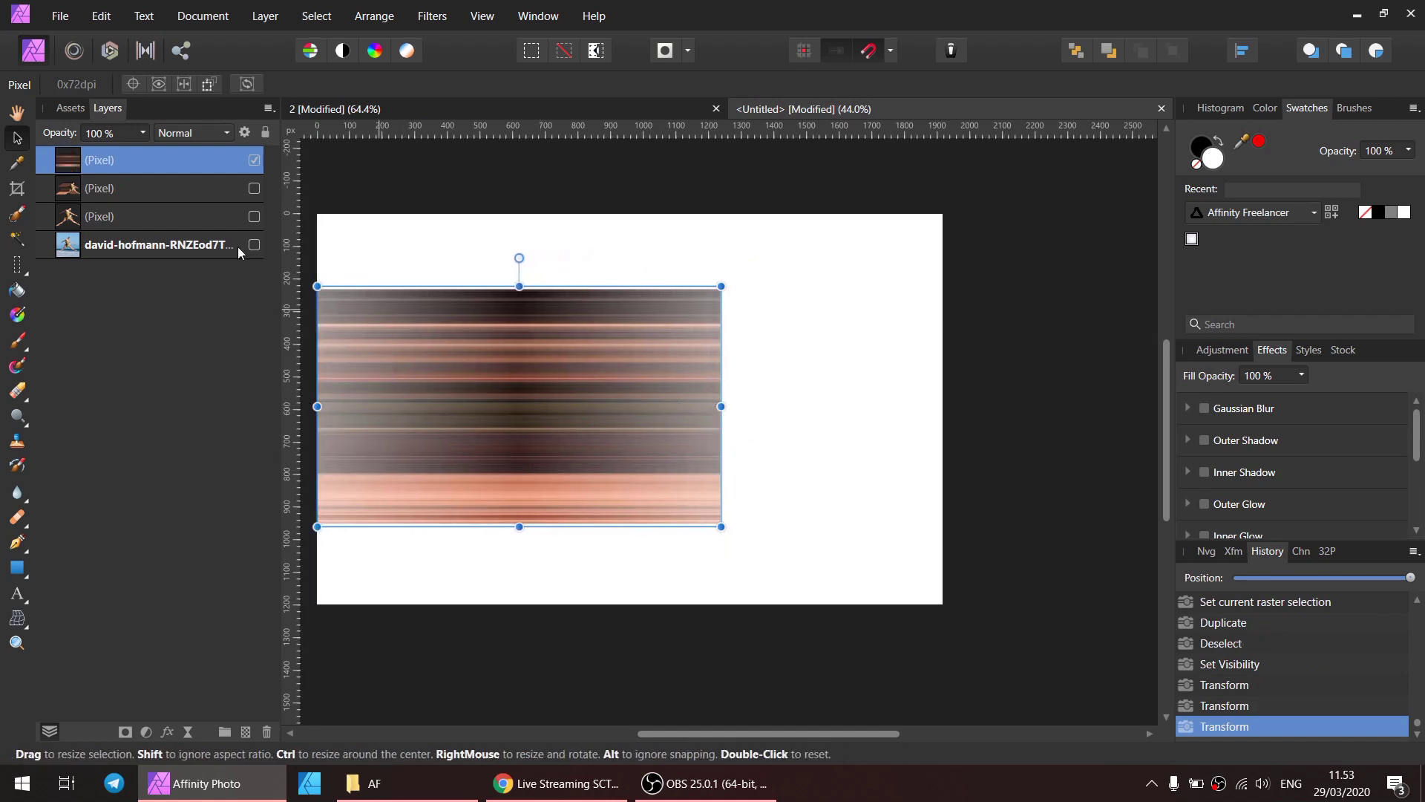
pyautogui.click(245, 217)
pyautogui.click(254, 217)
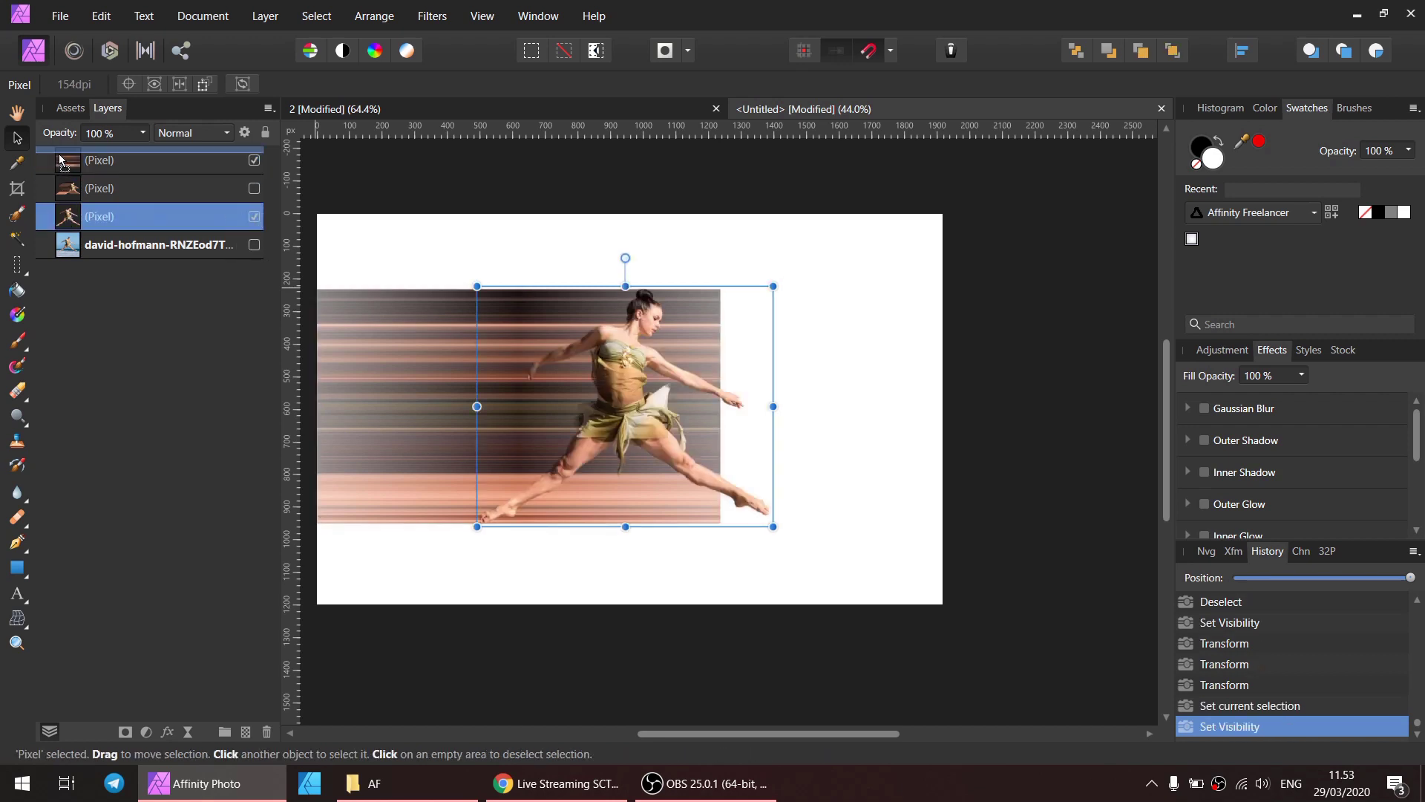
# Move the dancer layer to the top and delete the leftover hidden streaked dancer layer.
pyautogui.moveTo(60, 160); pyautogui.dragTo(61, 154)
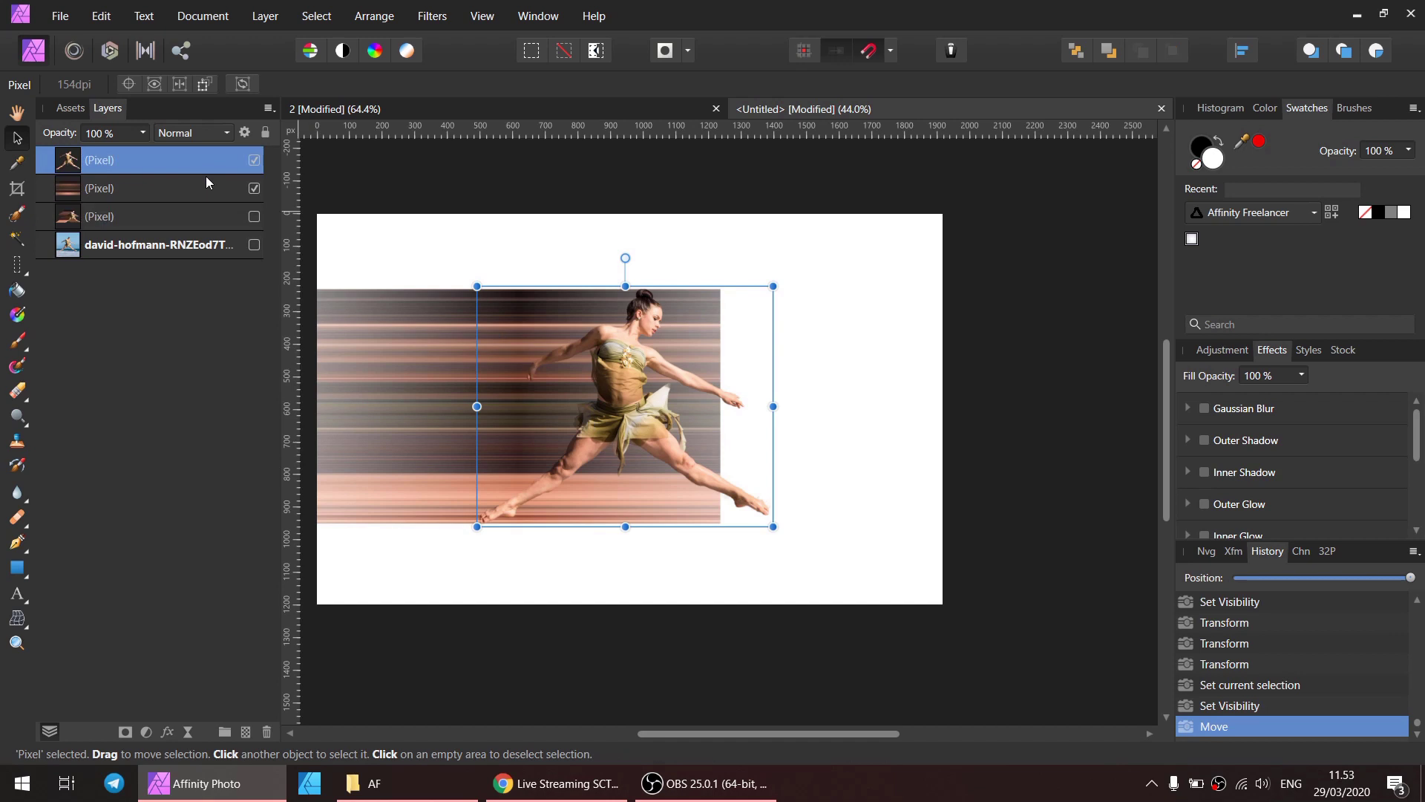
pyautogui.click(171, 188)
pyautogui.rightClick(180, 190)
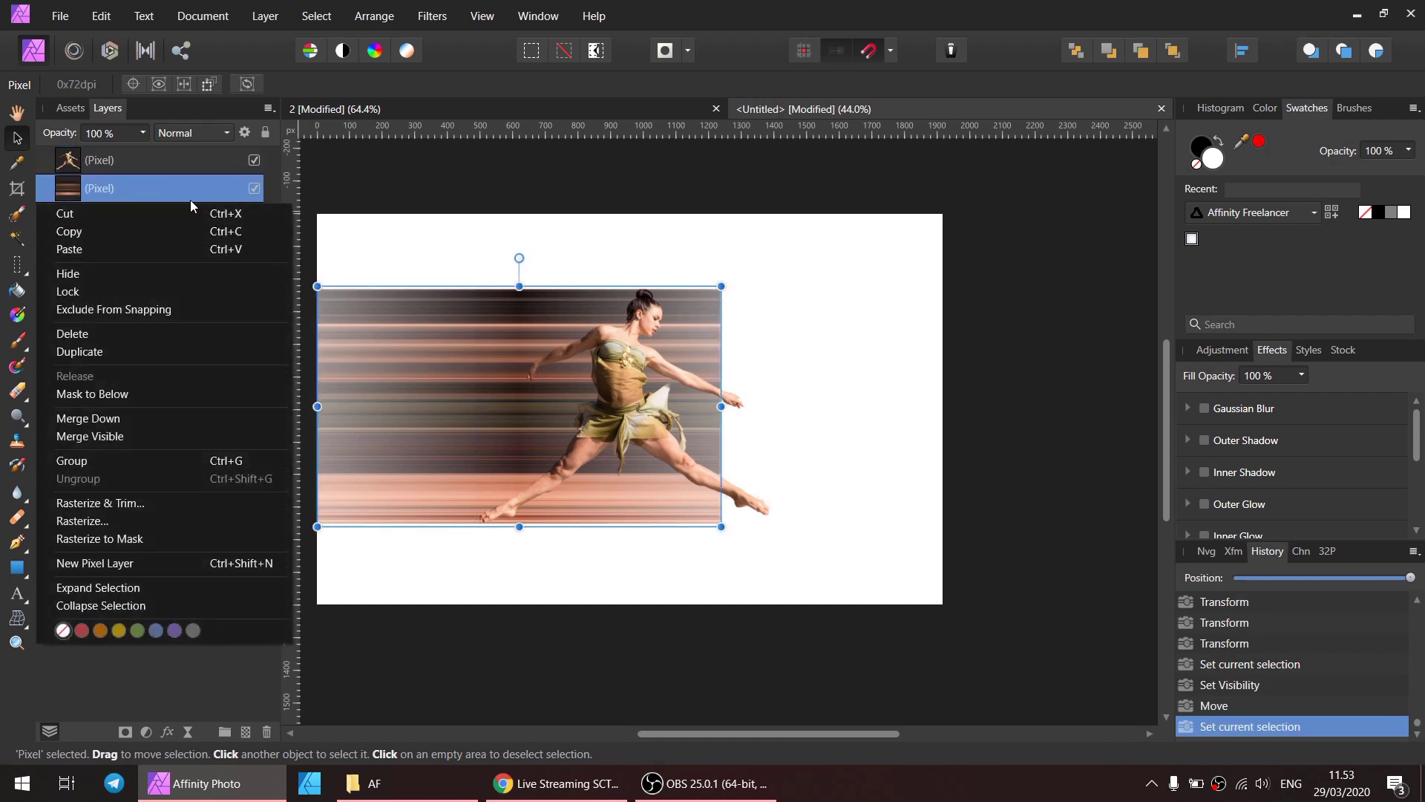
pyautogui.doubleClick(150, 188)
pyautogui.press('Escape')
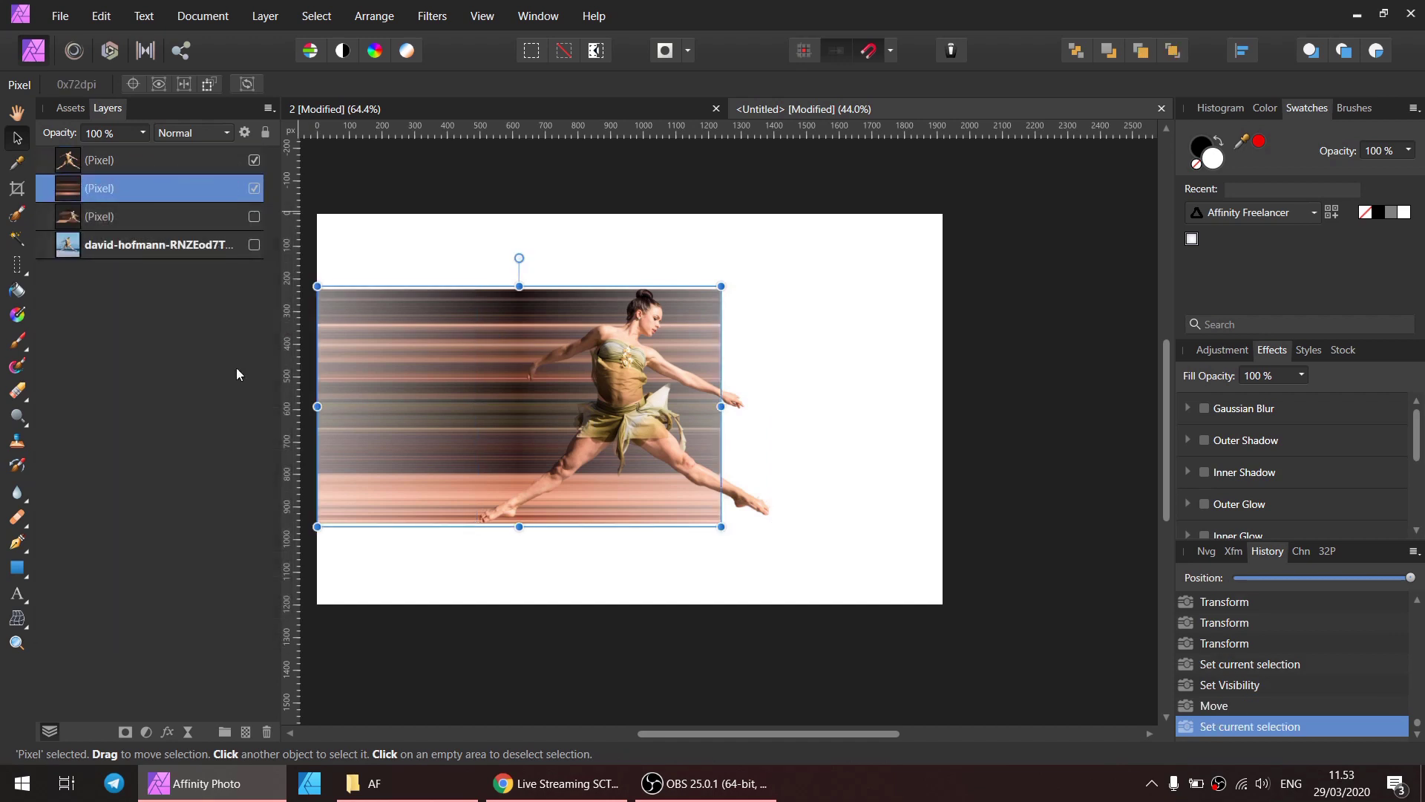
pyautogui.click(266, 731)
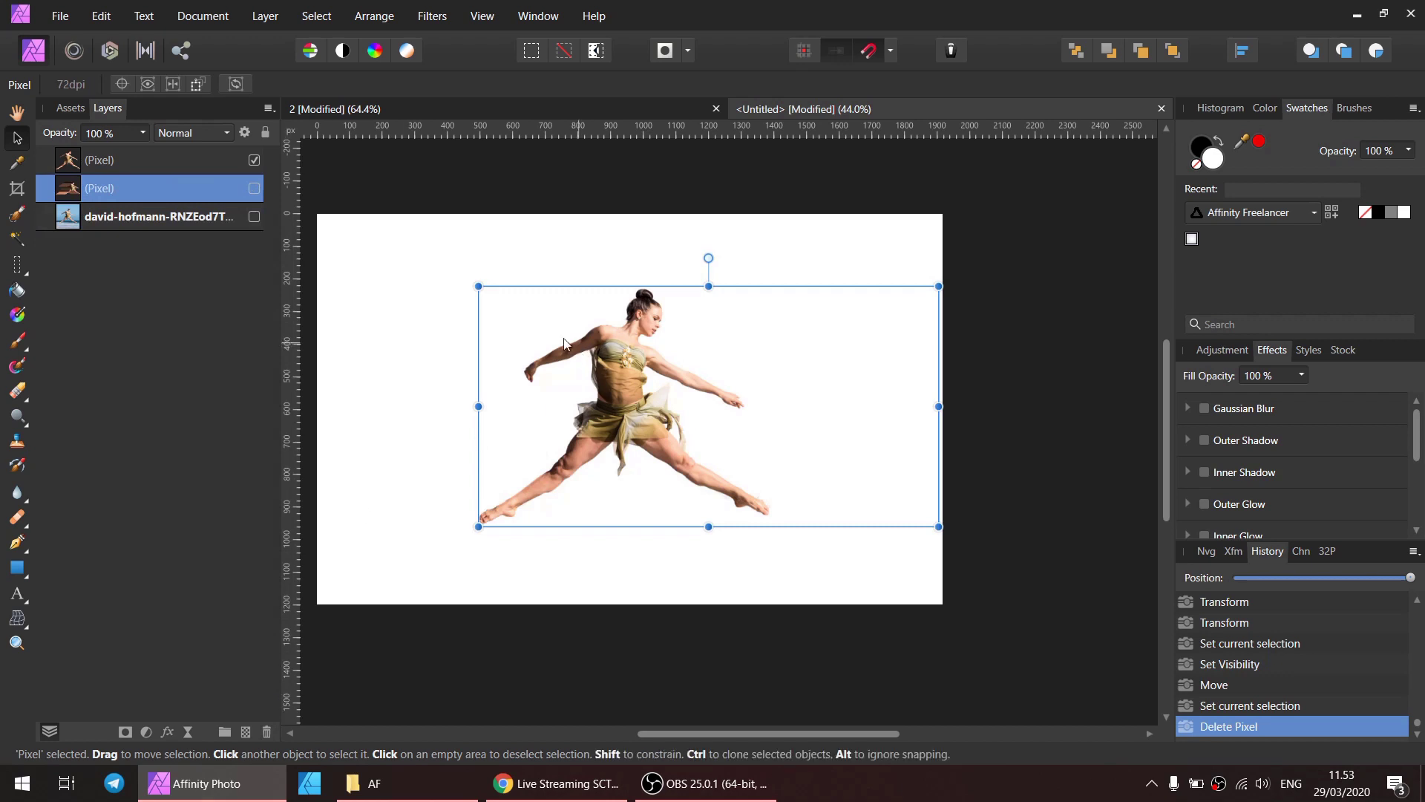
pyautogui.hotkey('ctrl', 'z')
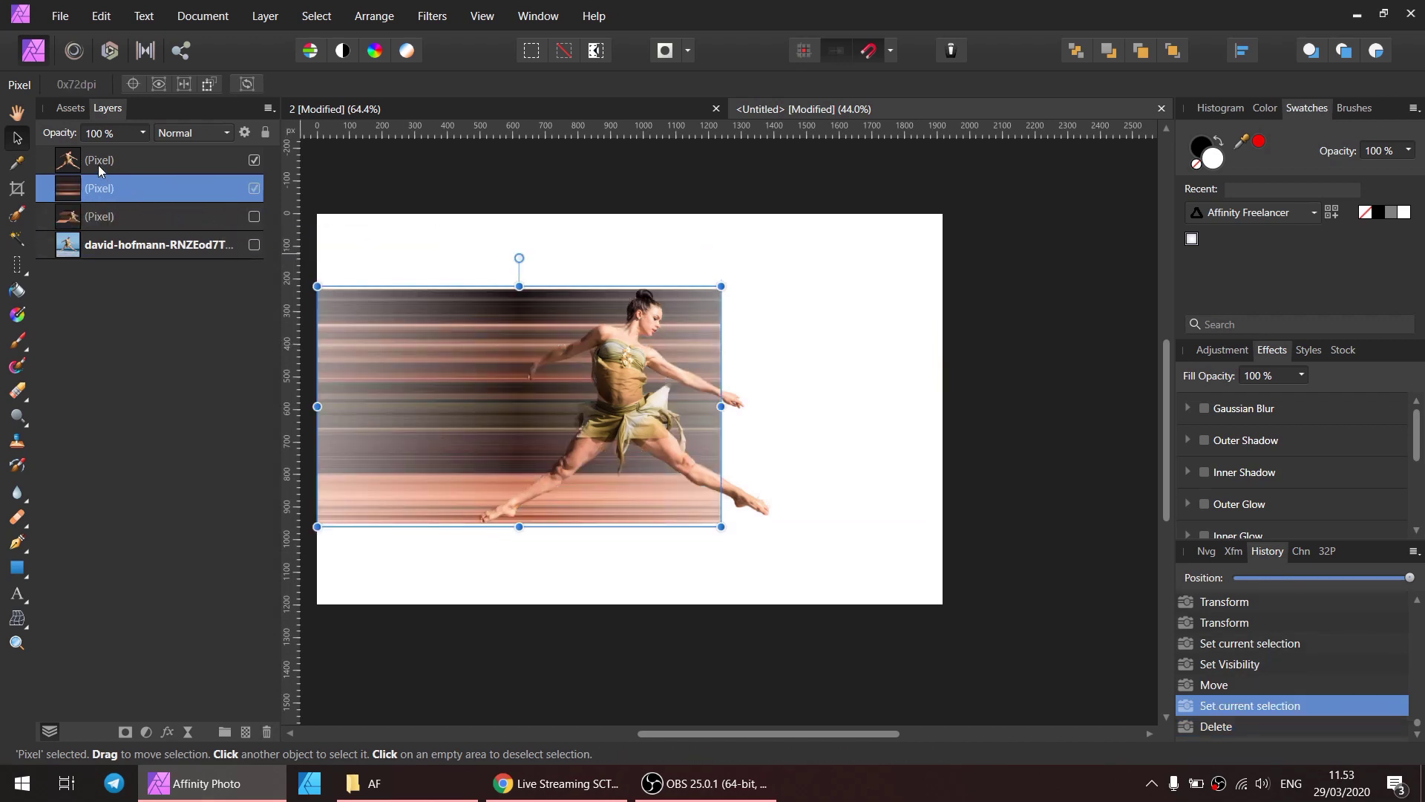
pyautogui.click(96, 162)
pyautogui.click(156, 215)
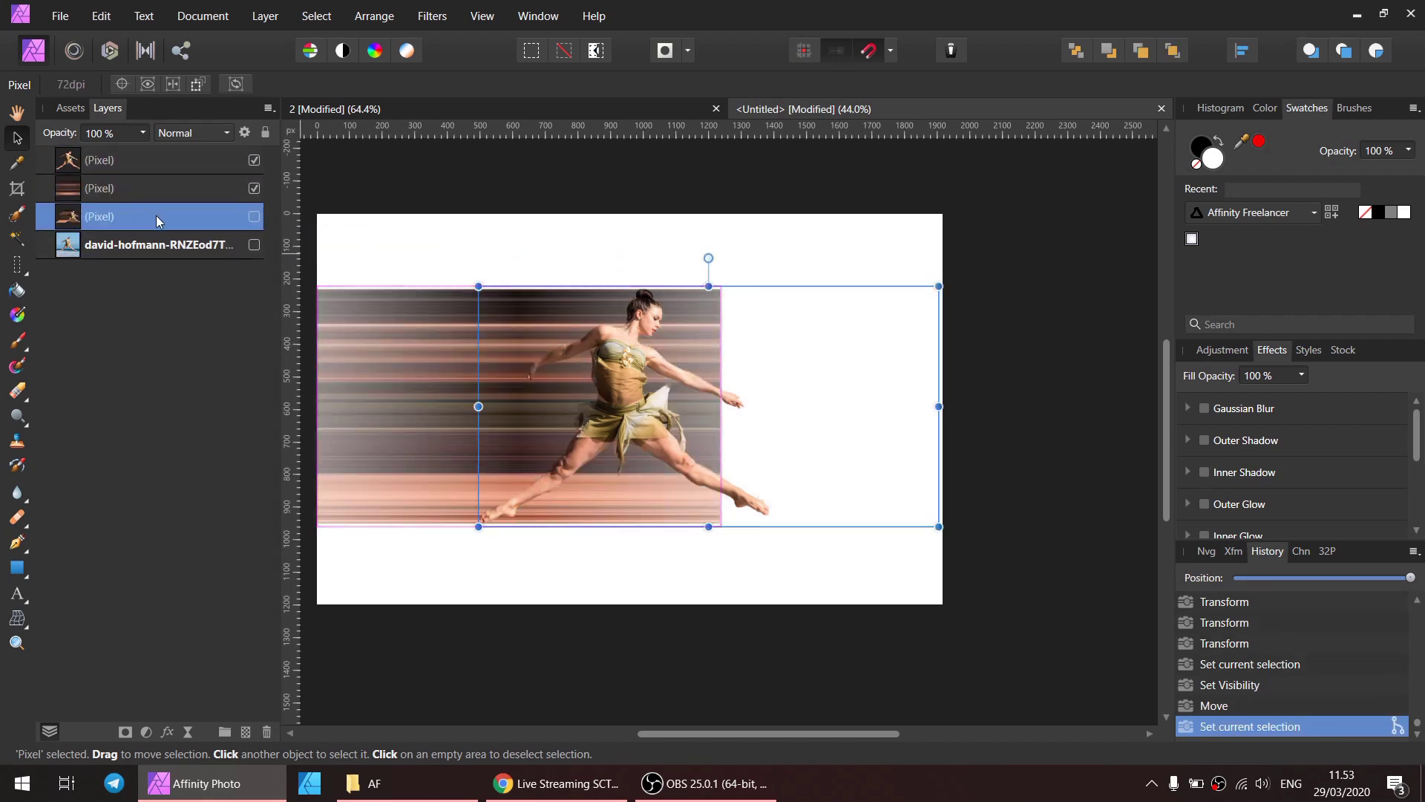
pyautogui.click(264, 732)
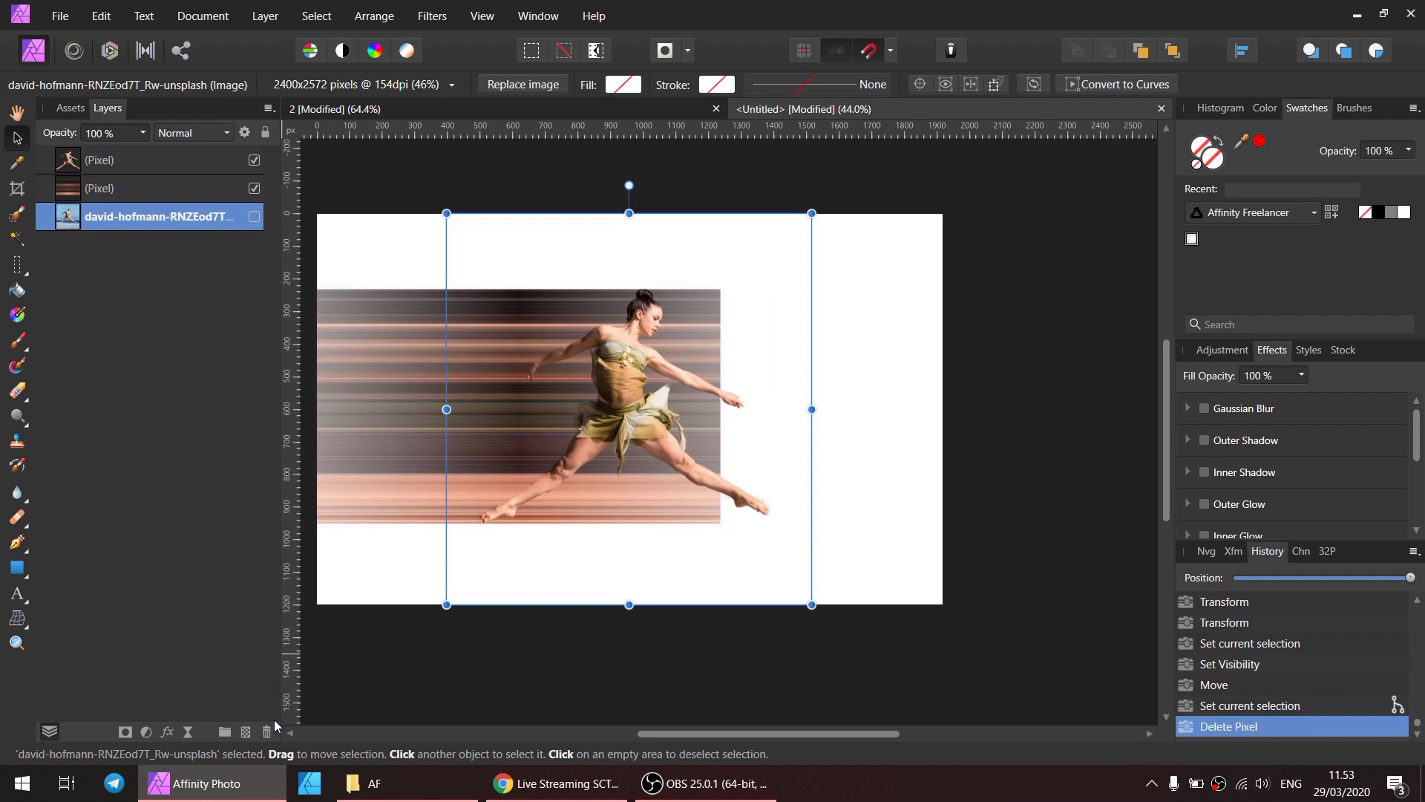
# Try moving the dancer to the right, then undo the move.
pyautogui.click(485, 649)
pyautogui.click(613, 395)
pyautogui.moveTo(612, 394); pyautogui.dragTo(725, 389)
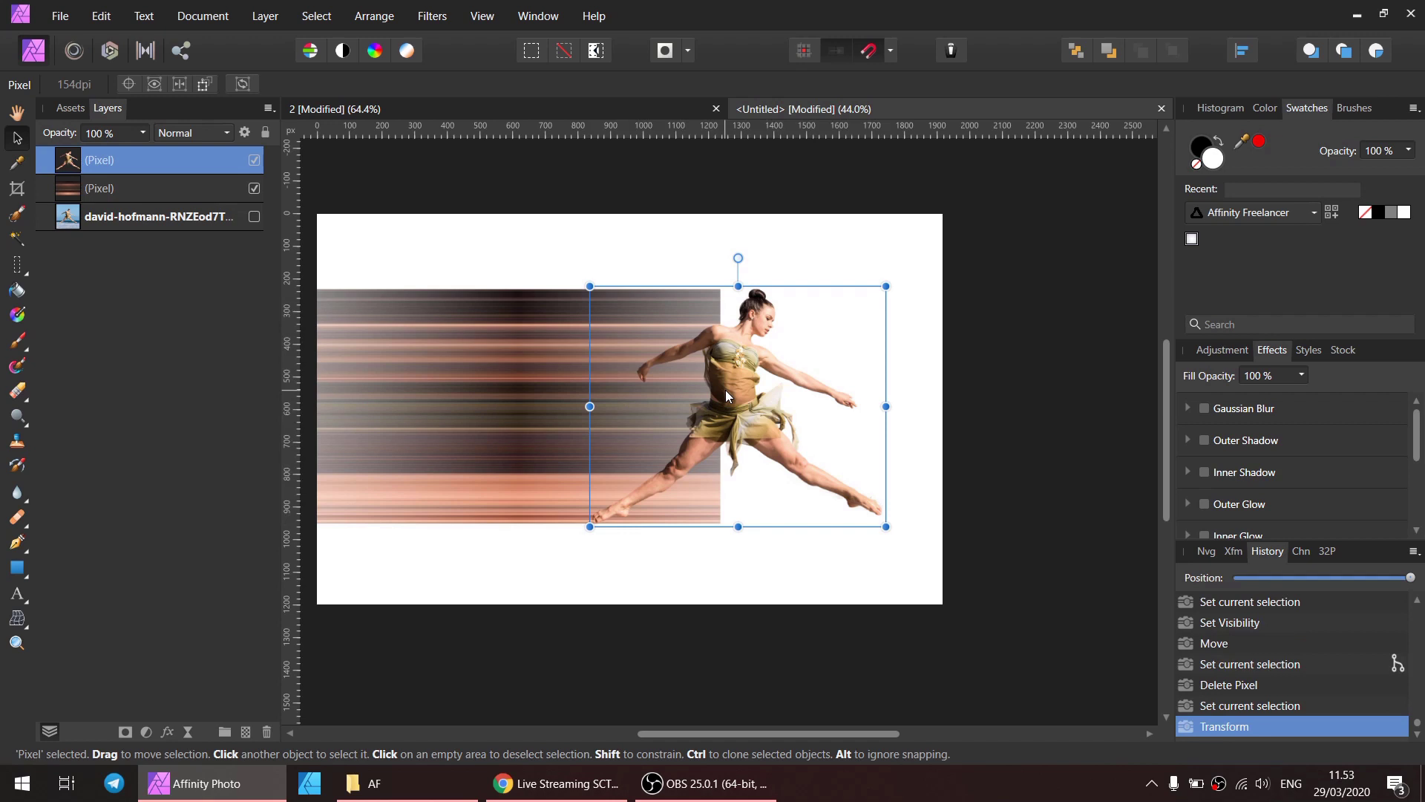
pyautogui.moveTo(726, 392); pyautogui.dragTo(688, 400)
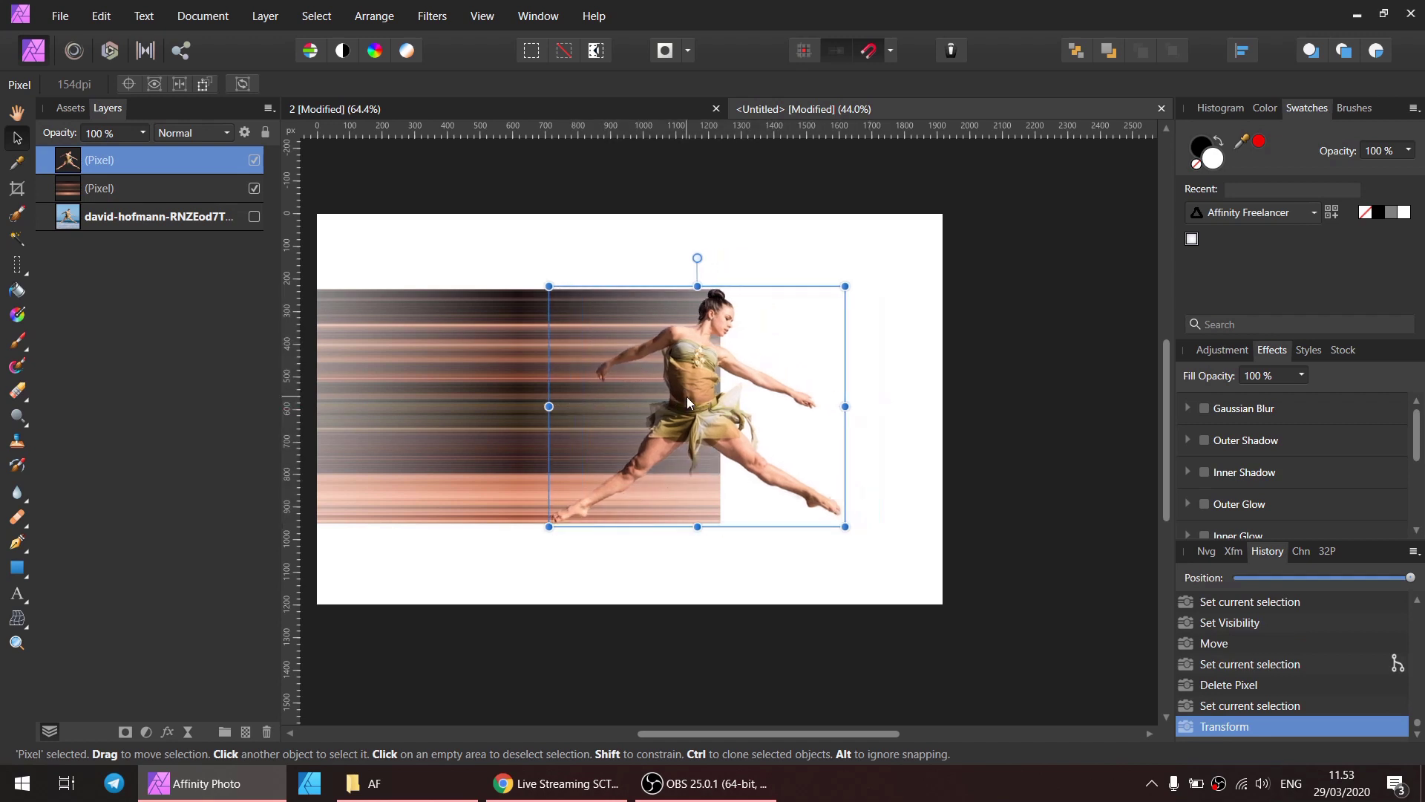
pyautogui.hotkey('ctrl', 'z')
pyautogui.hotkey('ctrl', 'z')
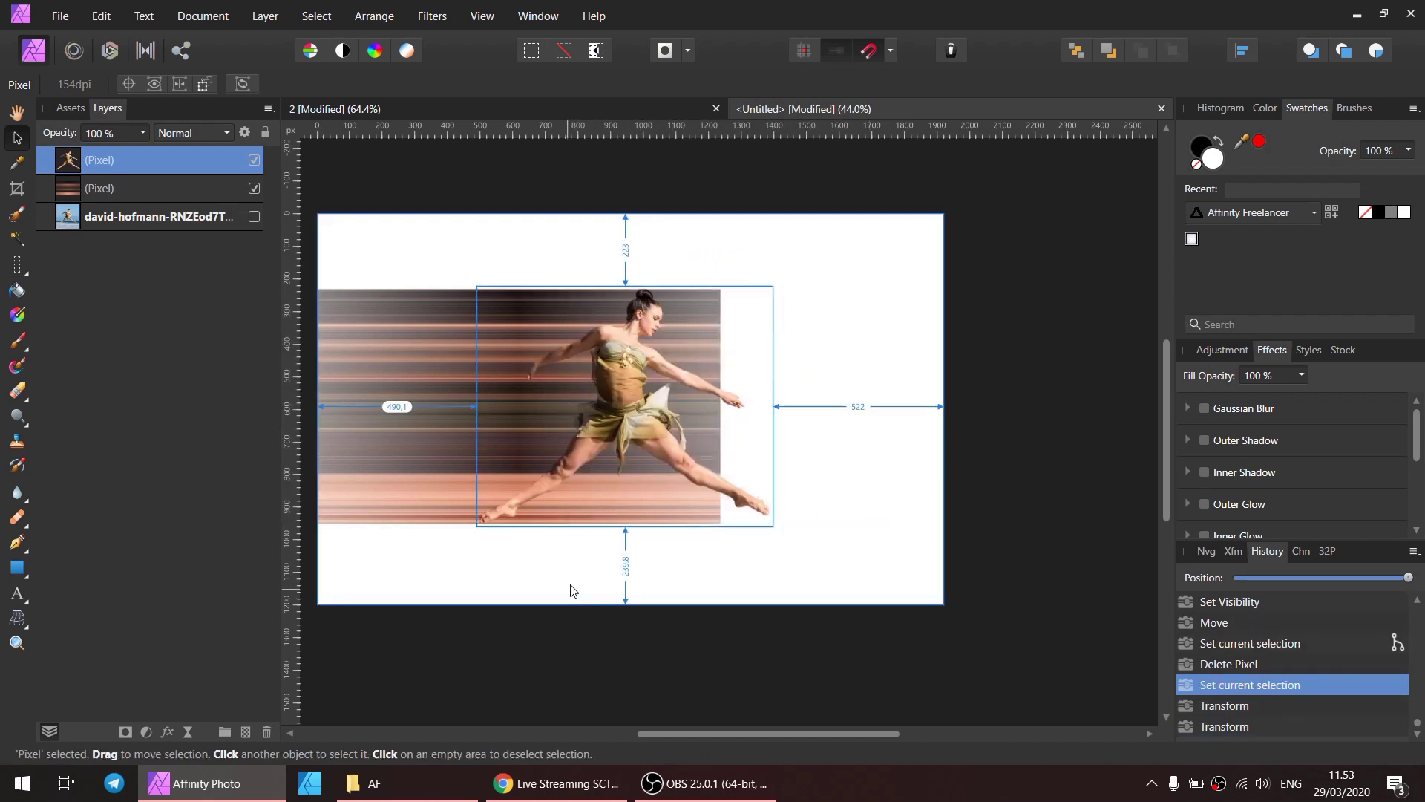
# Hide the dancer and stretch the streak band to the canvas's right edge.
pyautogui.click(572, 592)
pyautogui.click(422, 466)
pyautogui.click(254, 189)
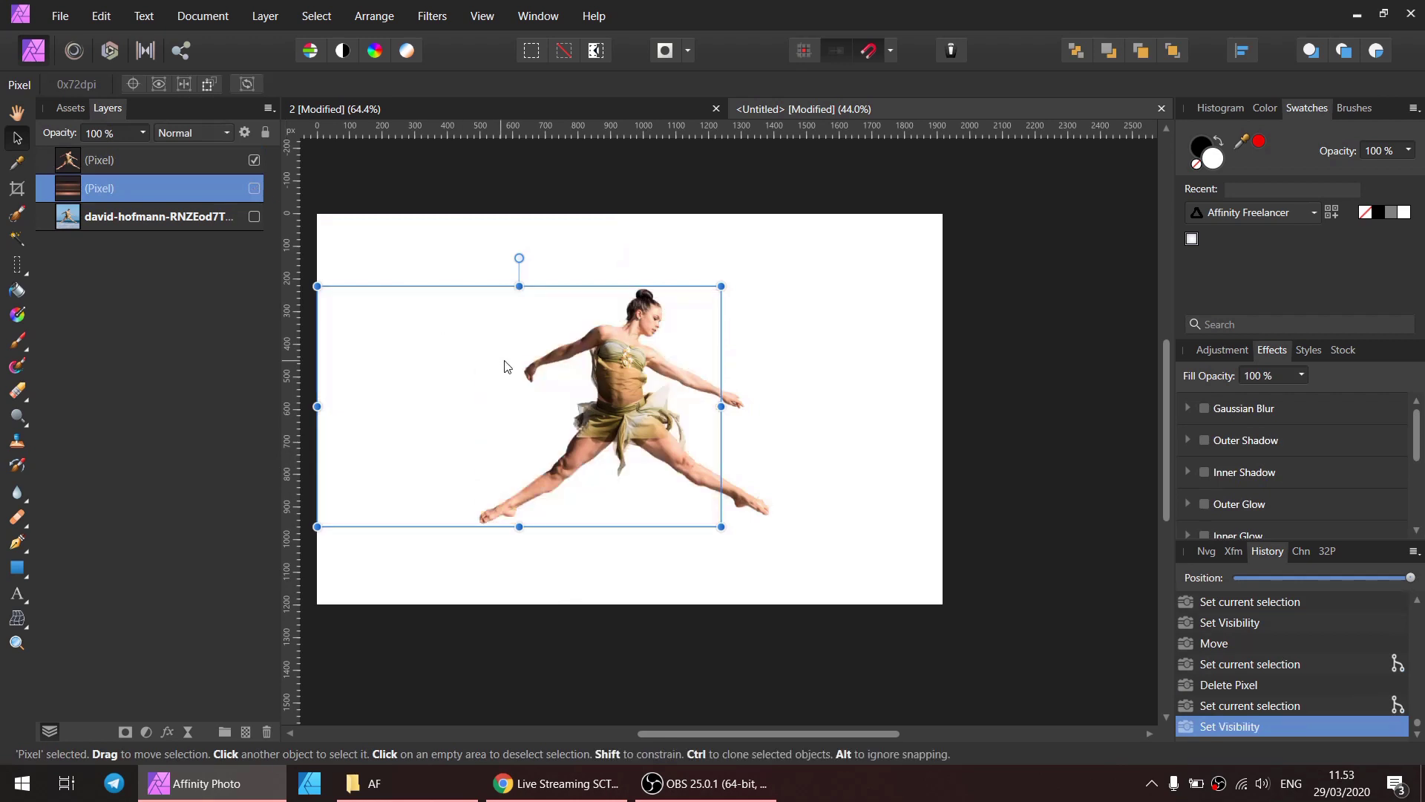
pyautogui.hotkey('ctrl', 'z')
pyautogui.click(254, 160)
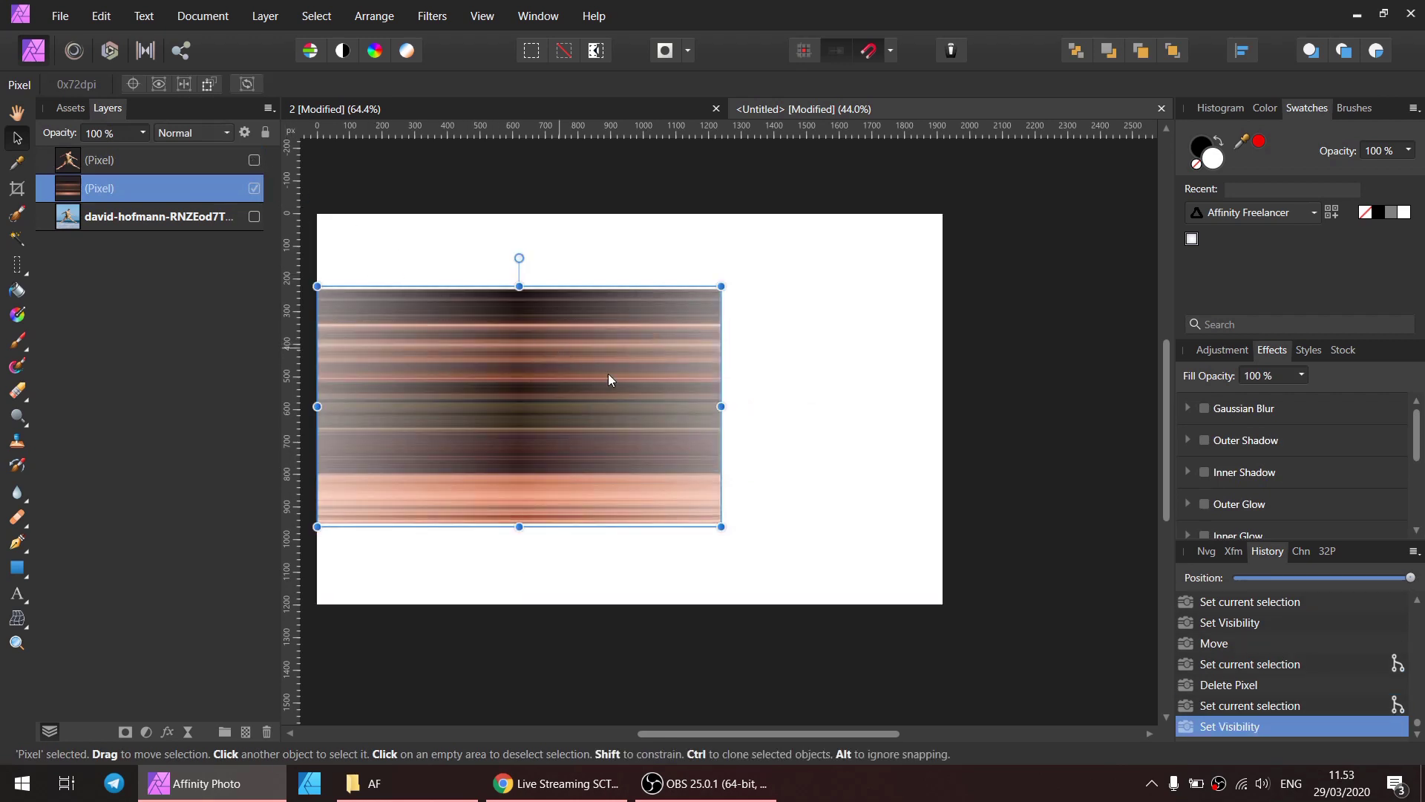
pyautogui.moveTo(722, 408); pyautogui.dragTo(1014, 421)
pyautogui.click(1014, 422)
pyautogui.click(545, 341)
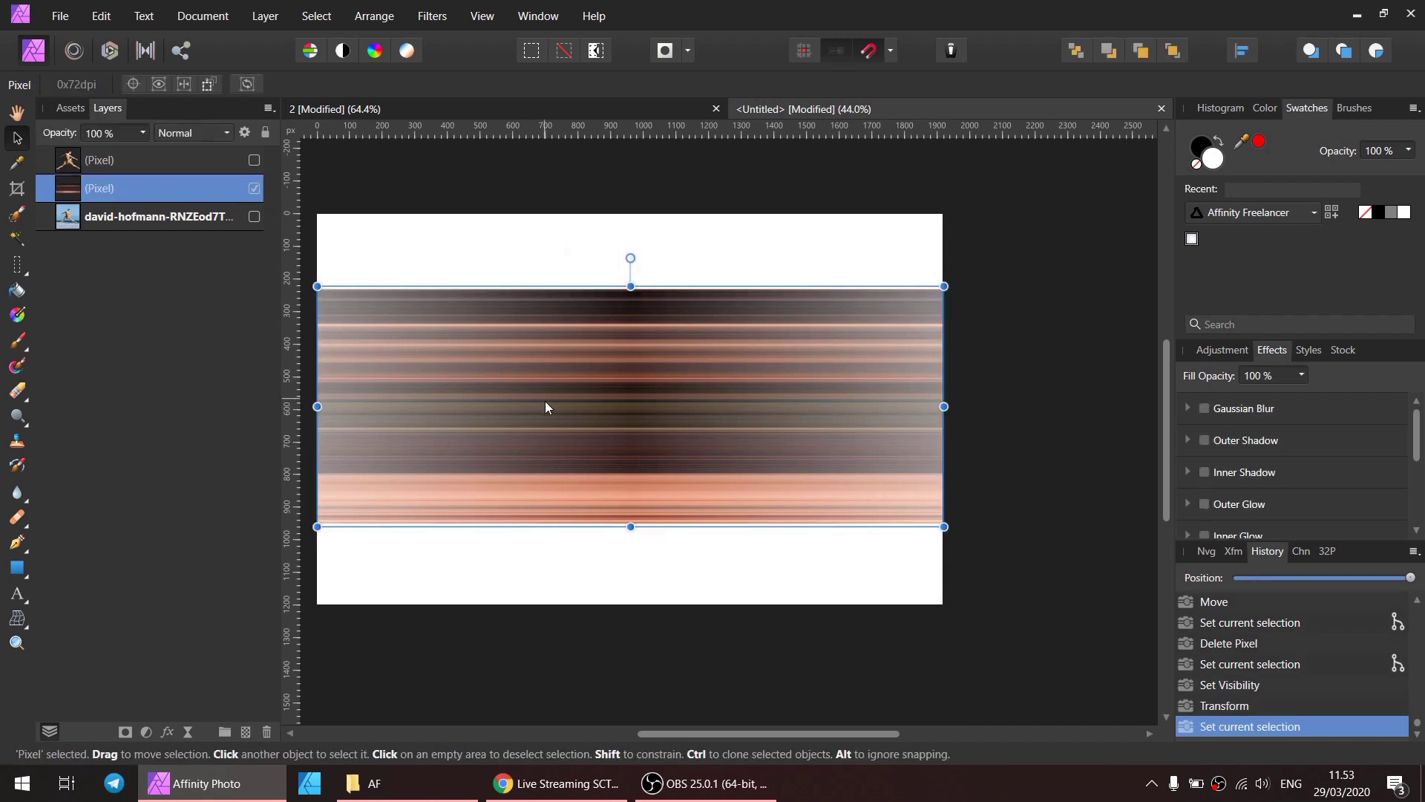
pyautogui.hscroll(-3, 529, 634)
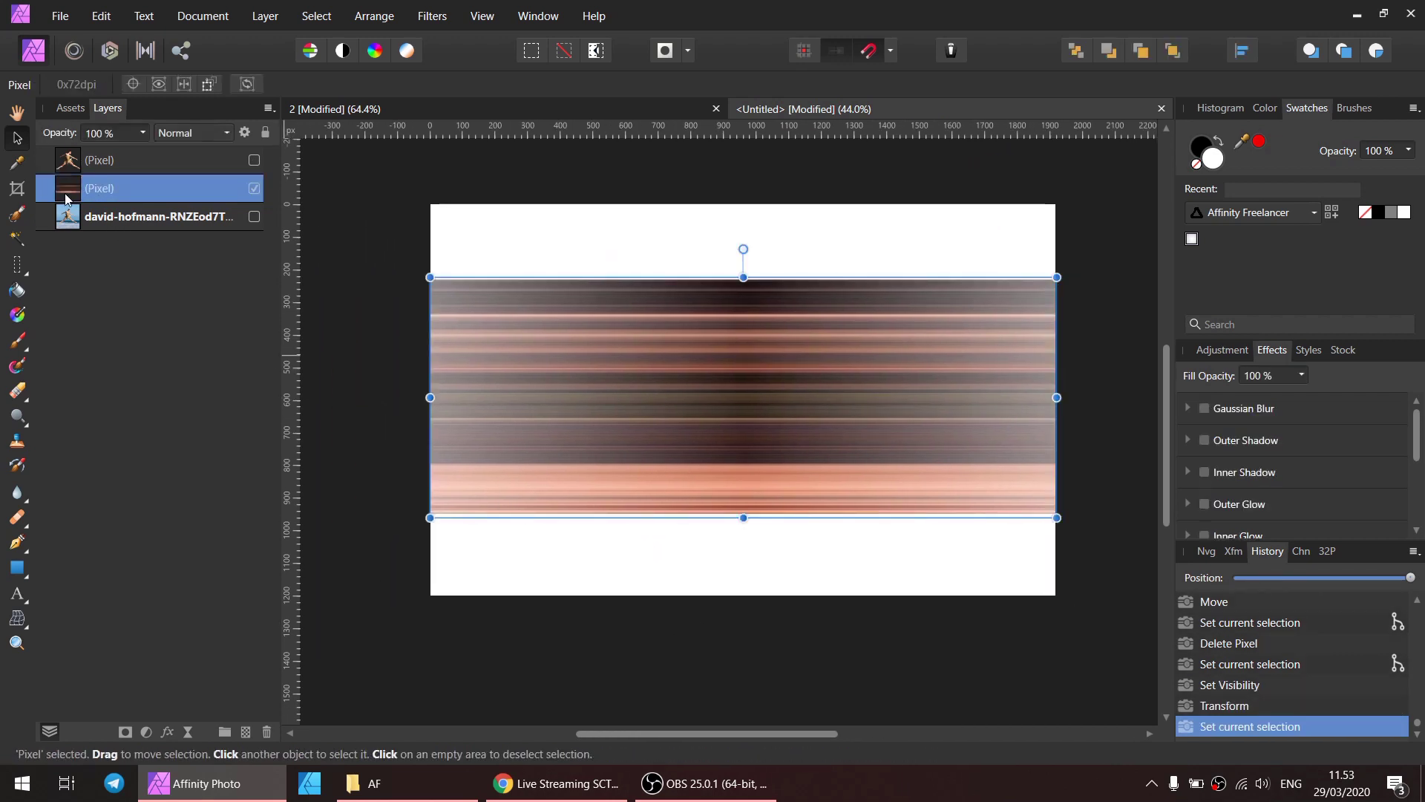
# Duplicate the stripe layer into seven copies and group them together.
pyautogui.rightClick(67, 198)
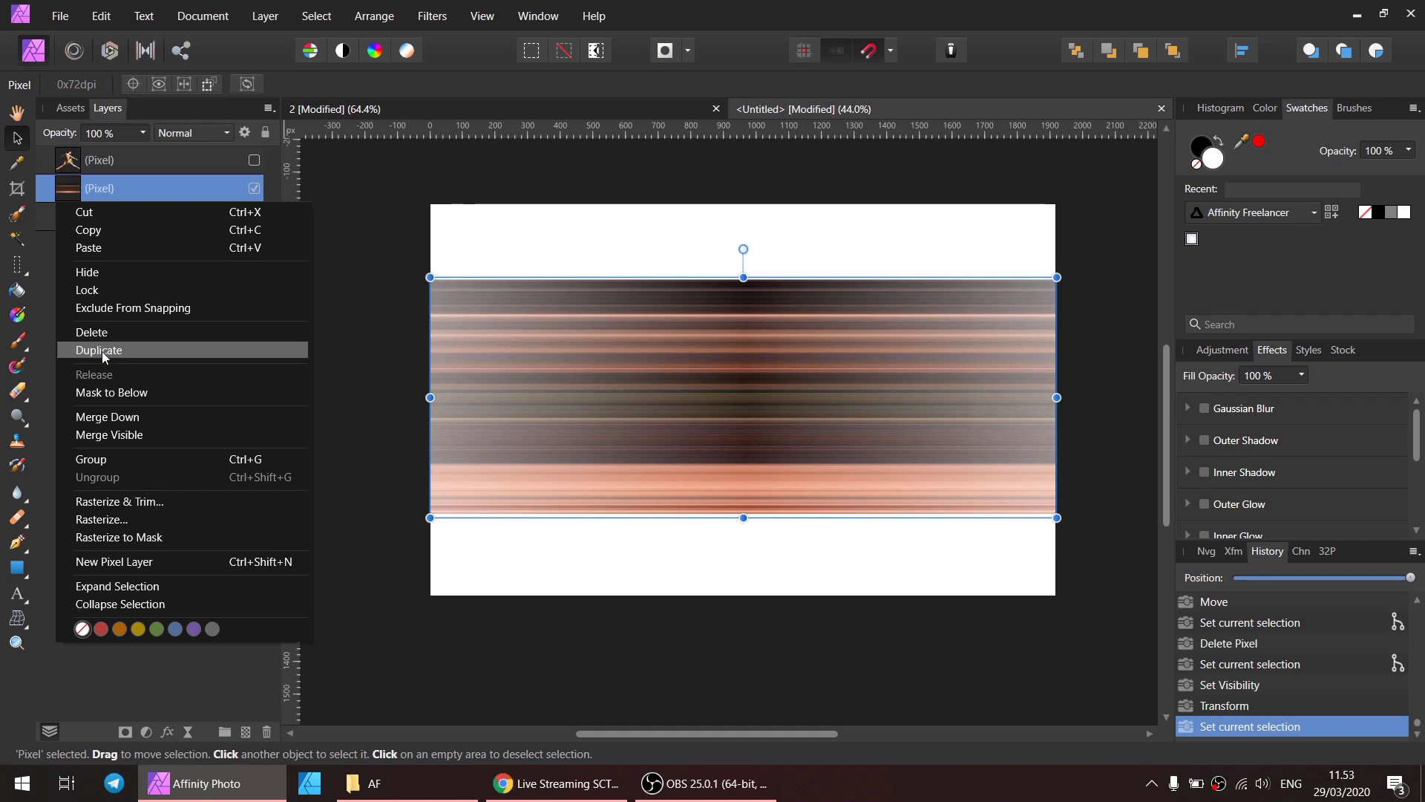
pyautogui.click(101, 350)
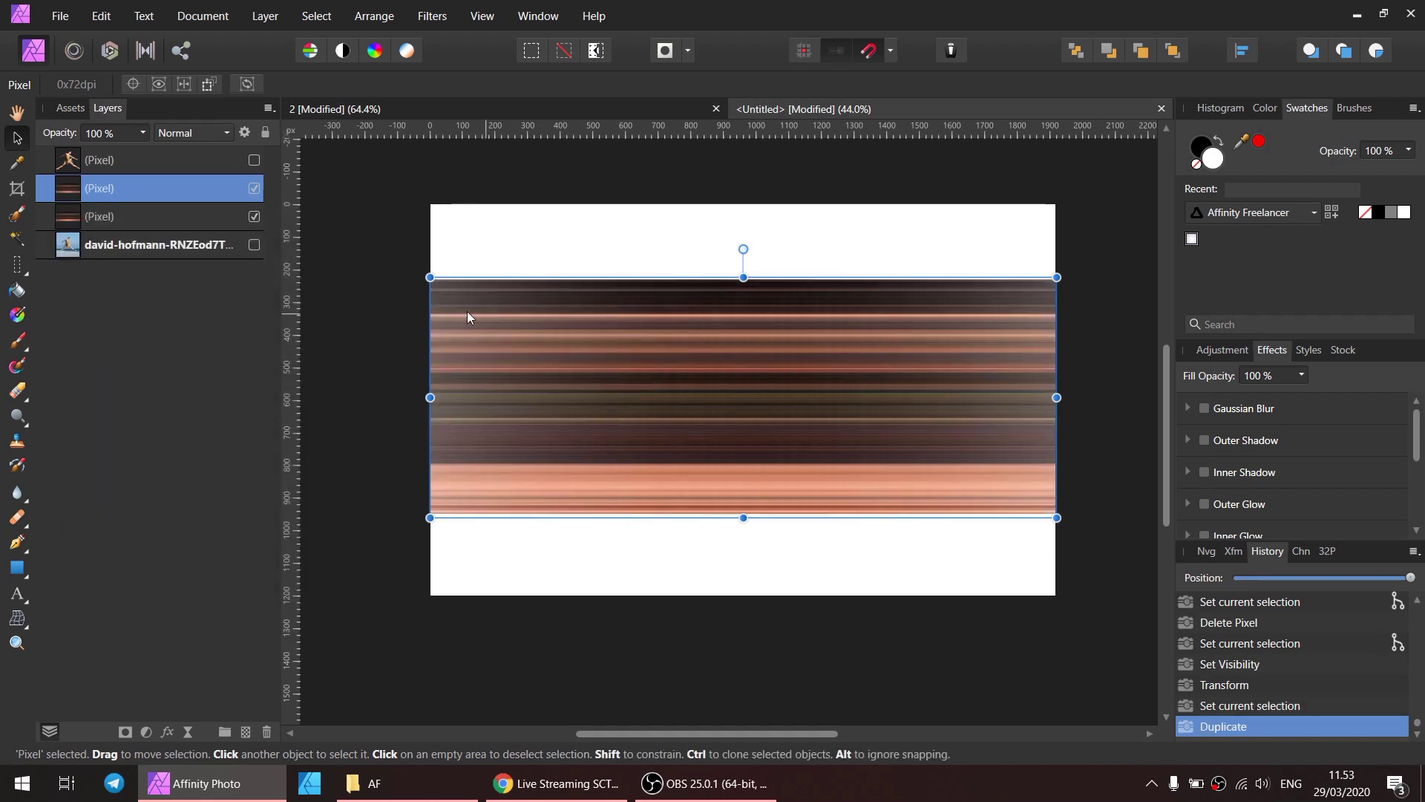
pyautogui.hotkey('ctrl', 'j')
pyautogui.hotkey('ctrl', 'j')
pyautogui.hotkey('ctrl', 'j')
pyautogui.hotkey('ctrl', 'j')
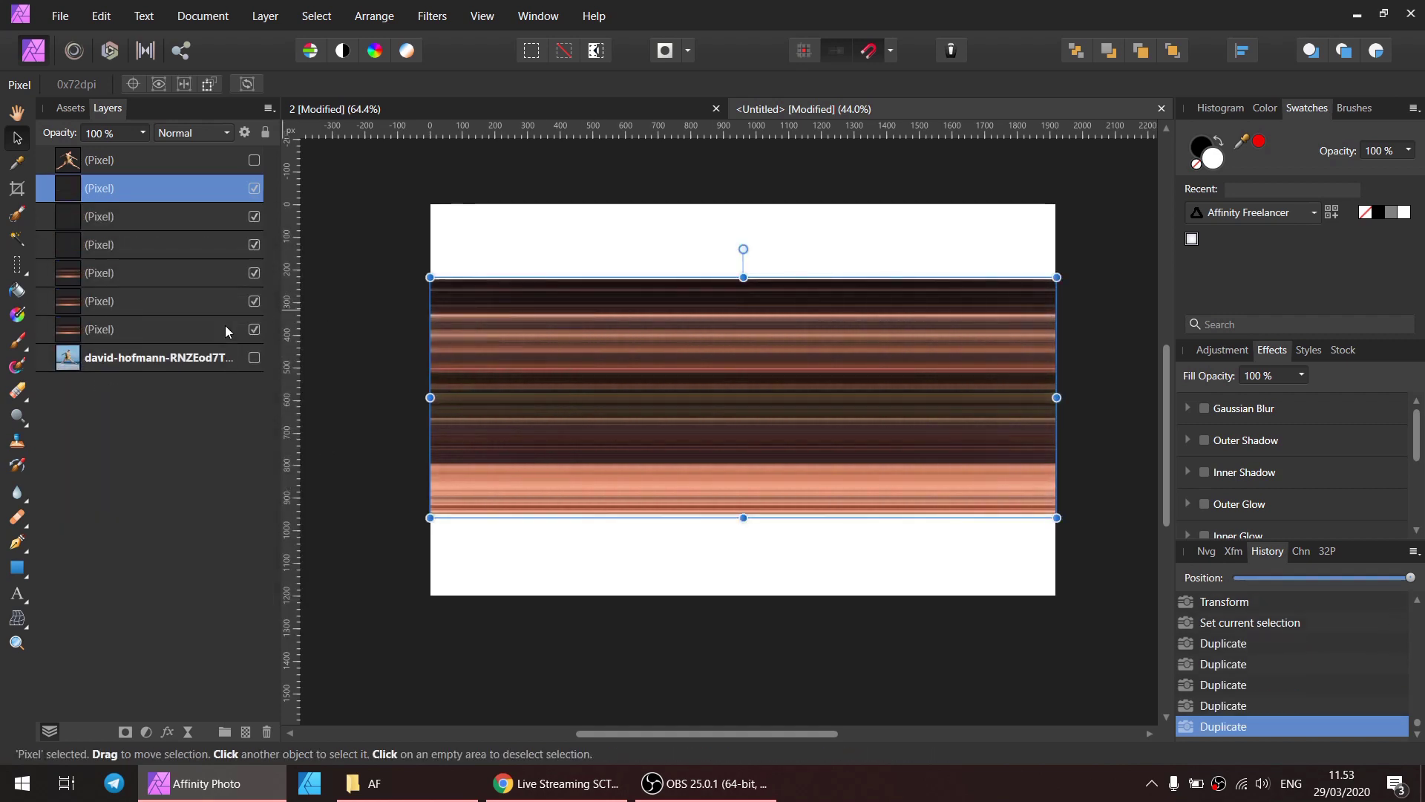
pyautogui.hotkey('ctrl', 'j')
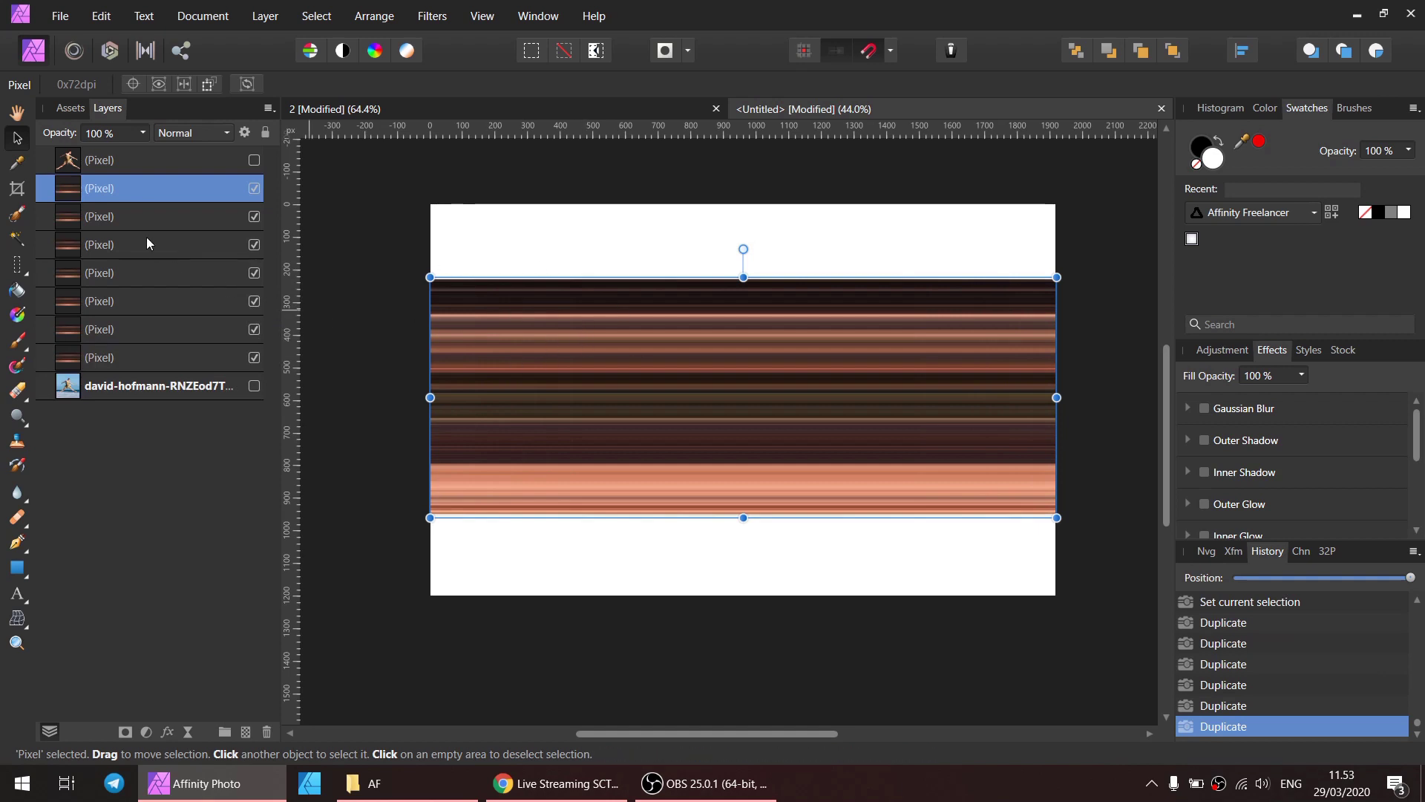
pyautogui.keyDown('shift'); pyautogui.click(117, 357); pyautogui.keyUp('shift')
pyautogui.rightClick(117, 356)
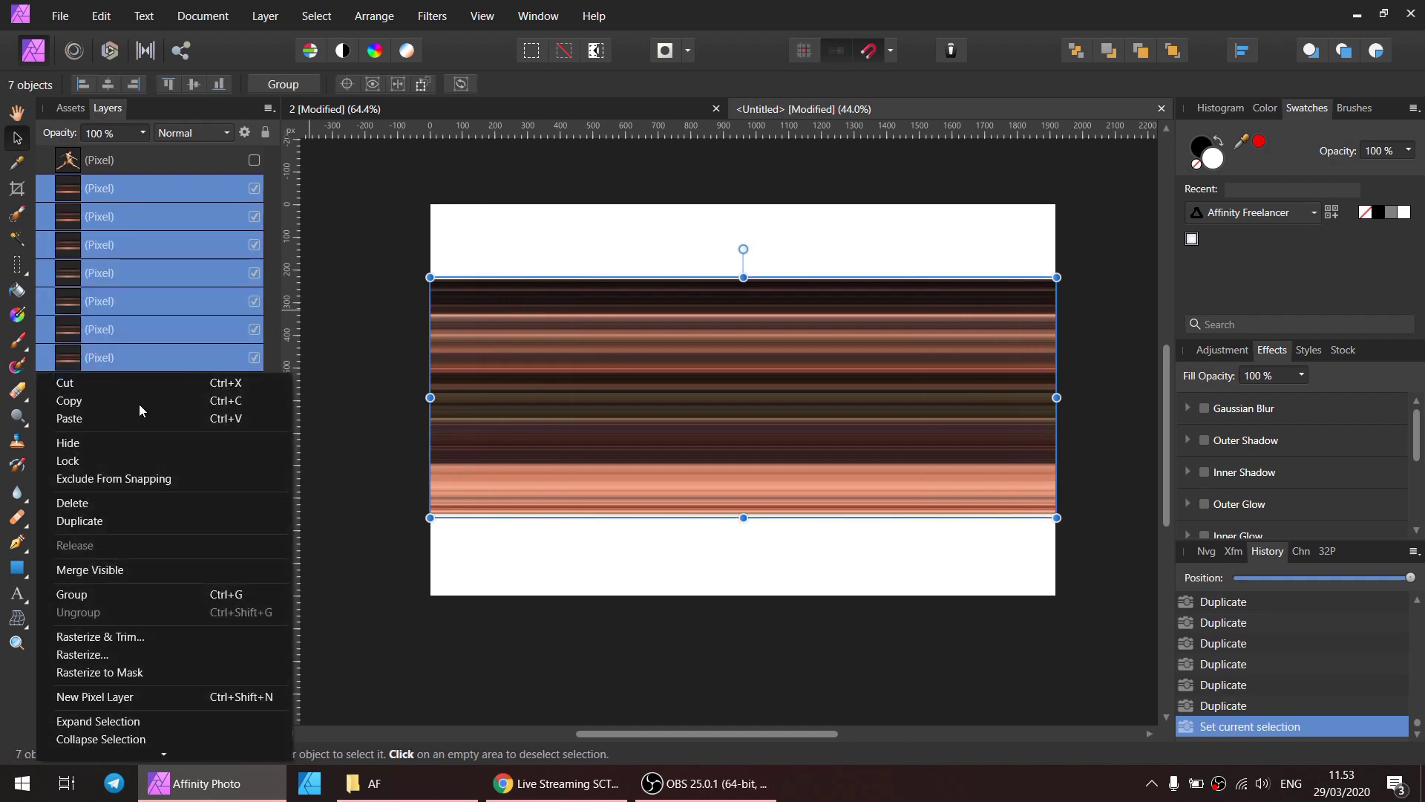
pyautogui.click(105, 590)
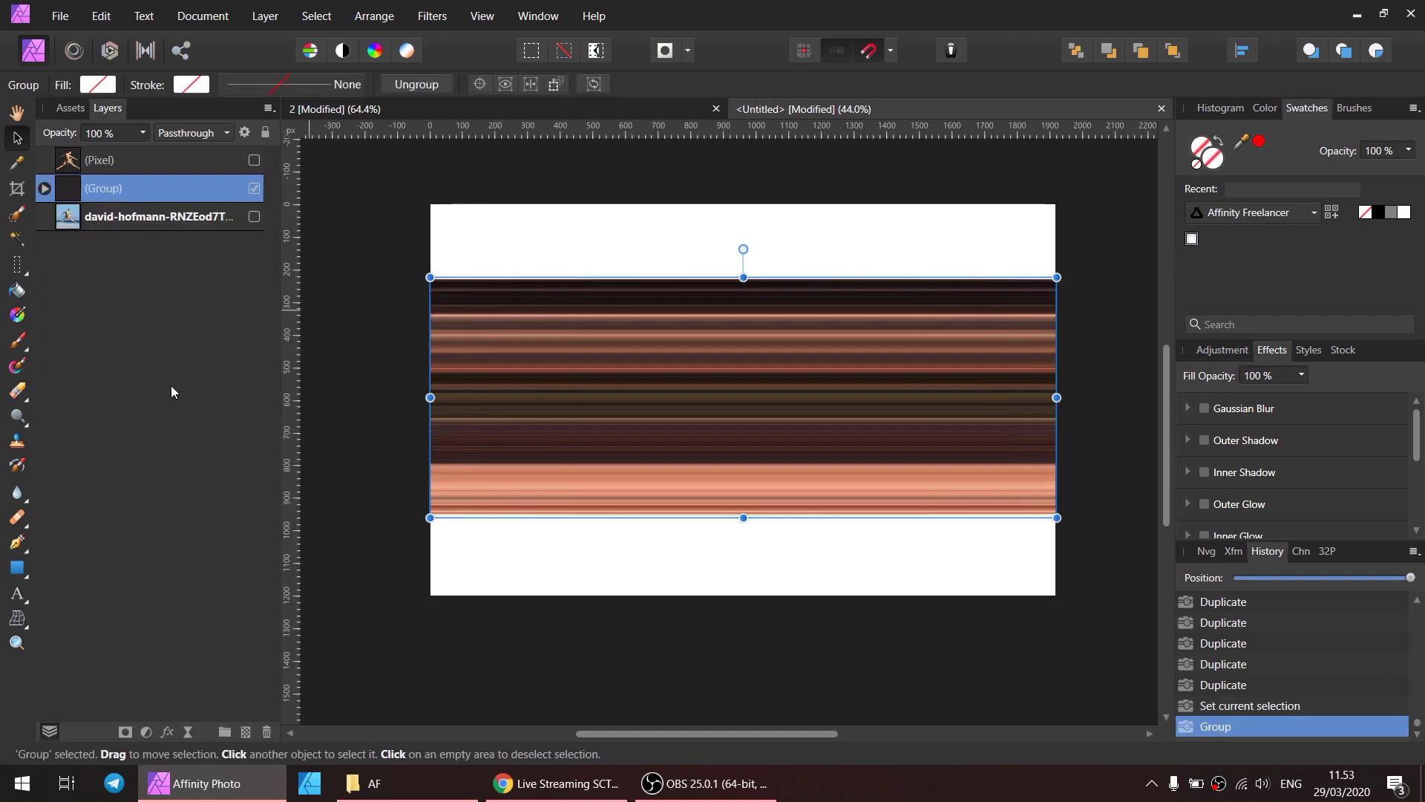
pyautogui.click(45, 189)
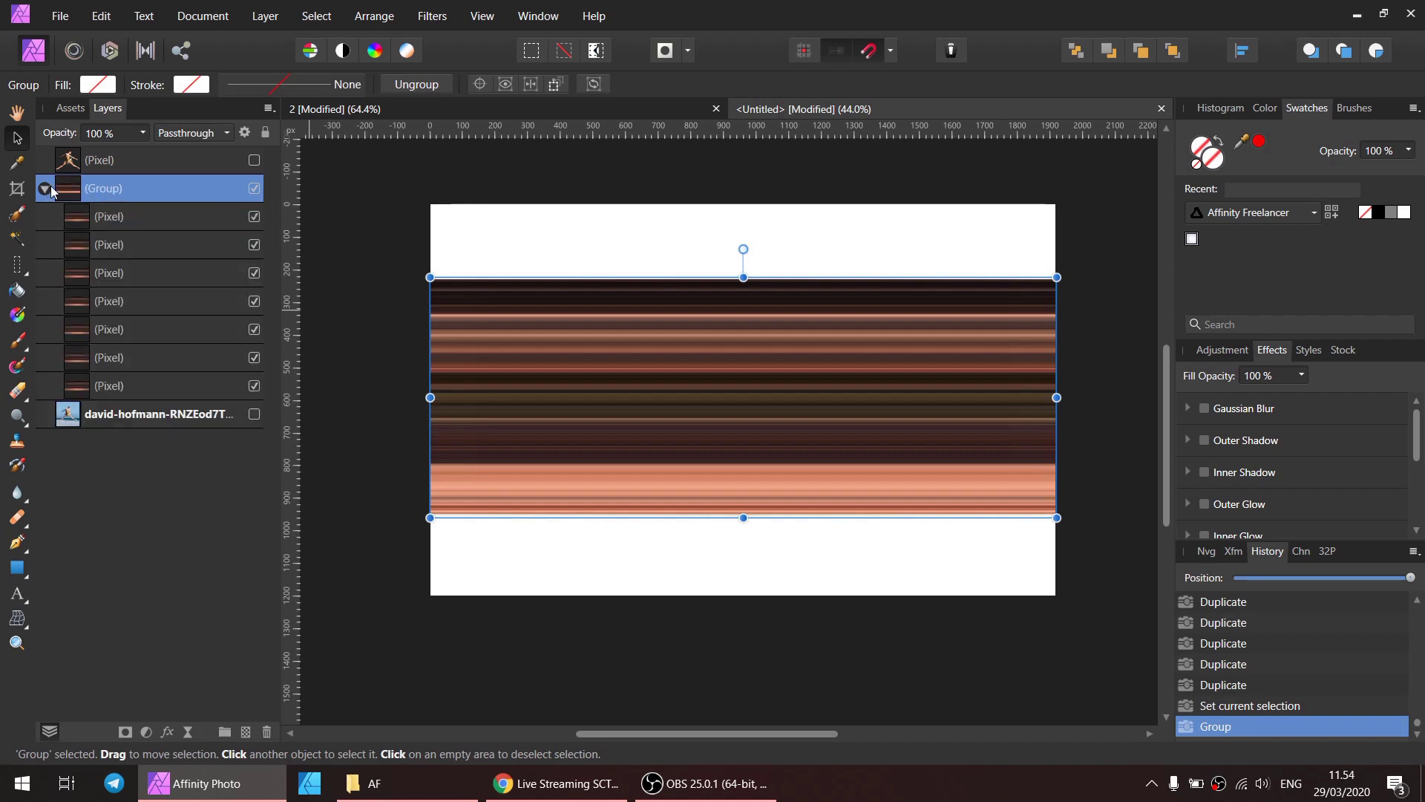
# Move one stripe copy out below the group, then lock and hide it.
pyautogui.moveTo(115, 384); pyautogui.dragTo(46, 183)
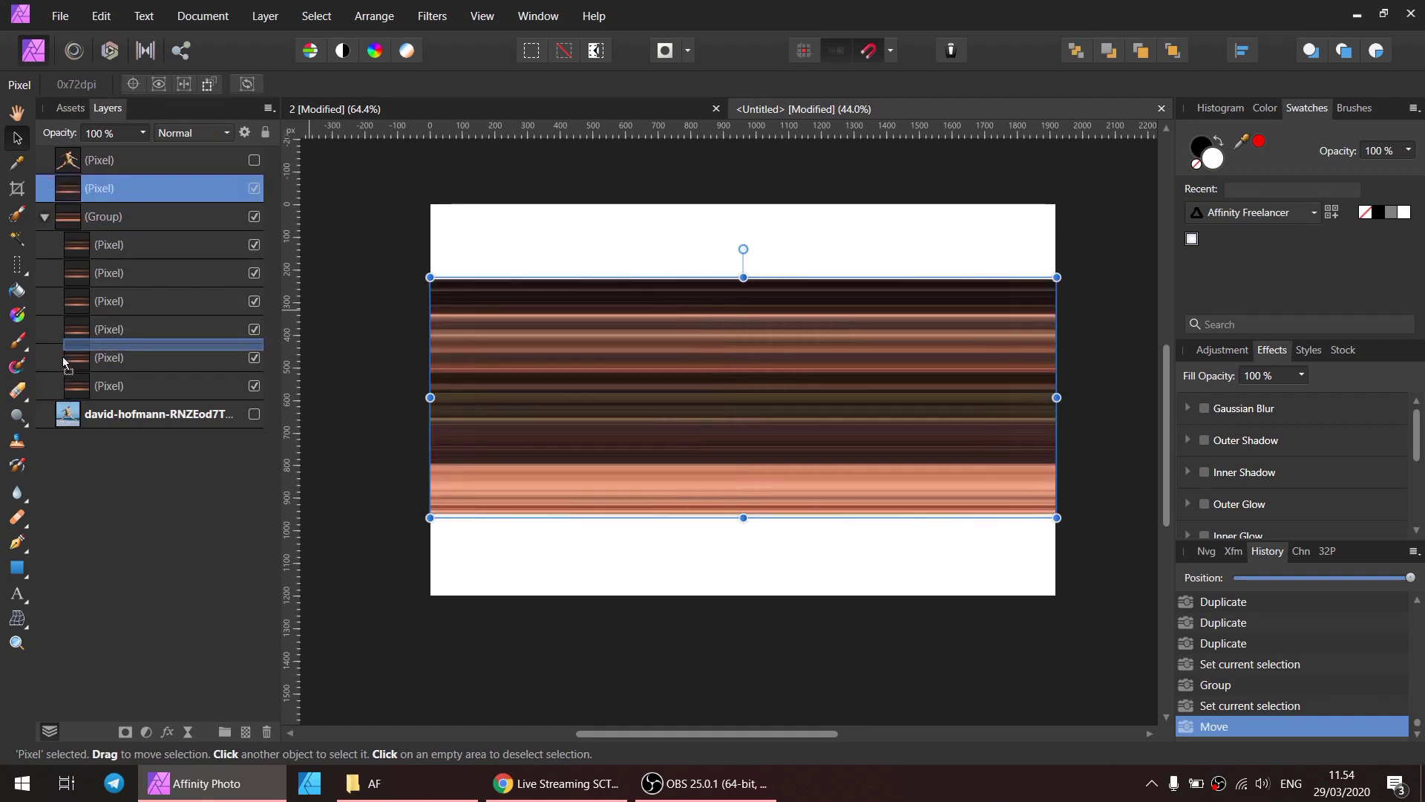
pyautogui.moveTo(97, 188); pyautogui.dragTo(55, 405)
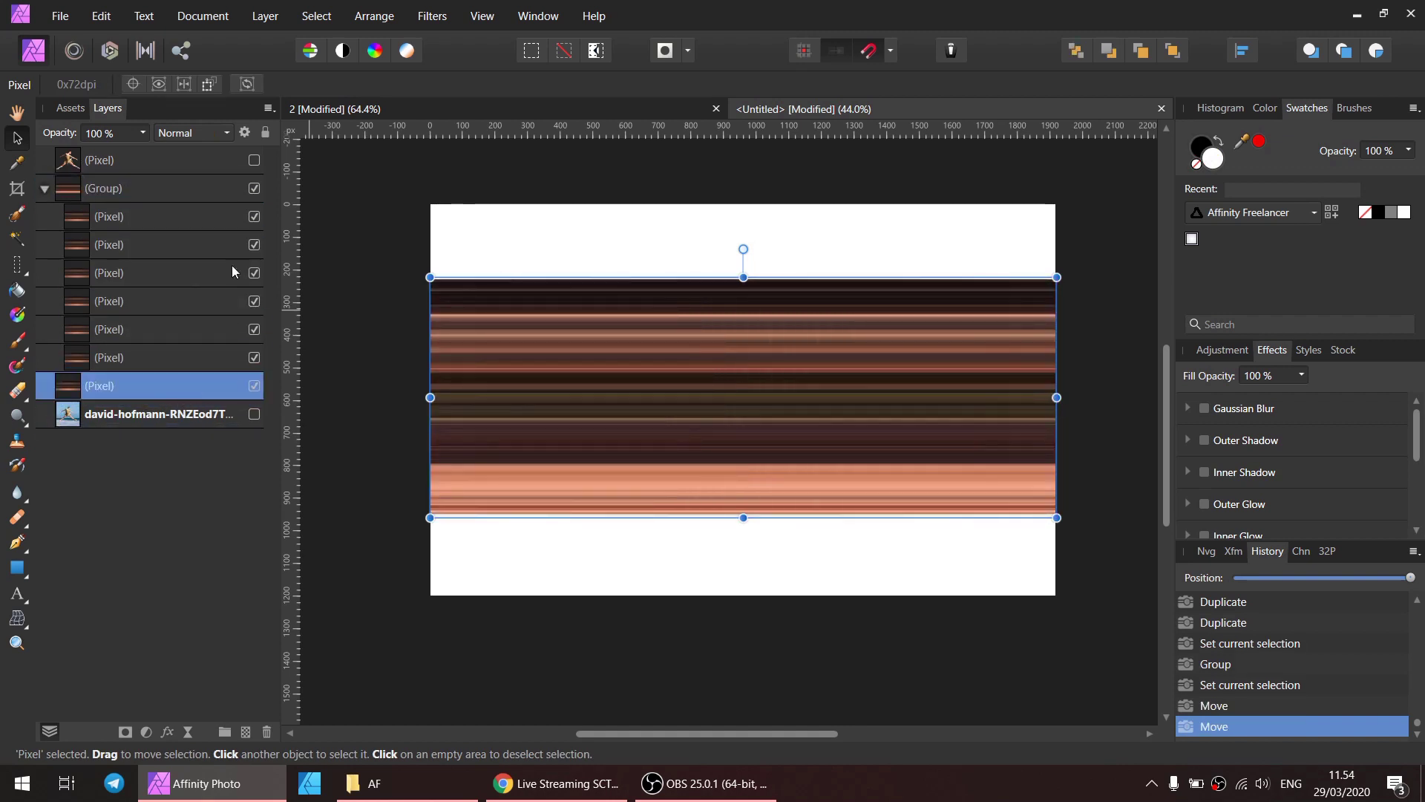
pyautogui.click(265, 132)
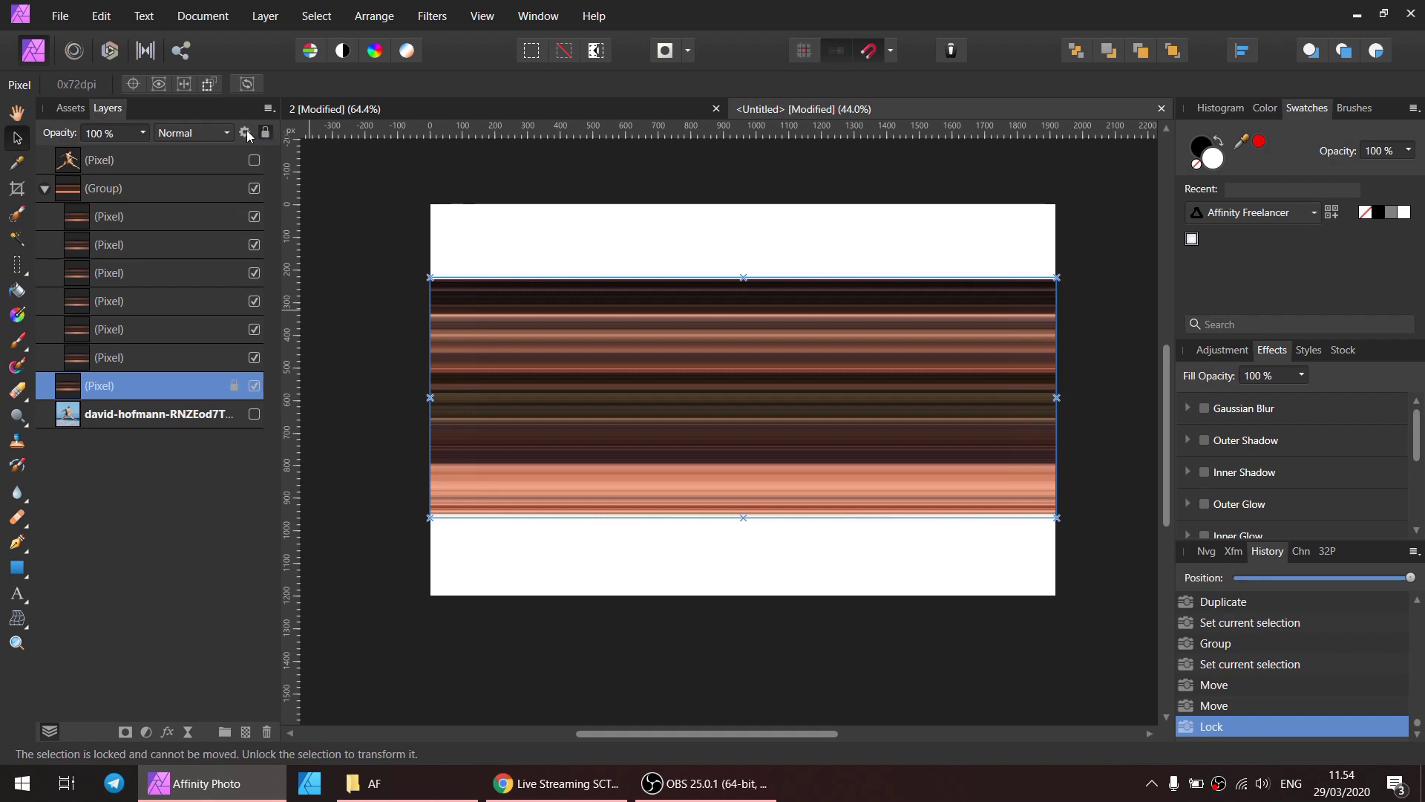
pyautogui.click(254, 387)
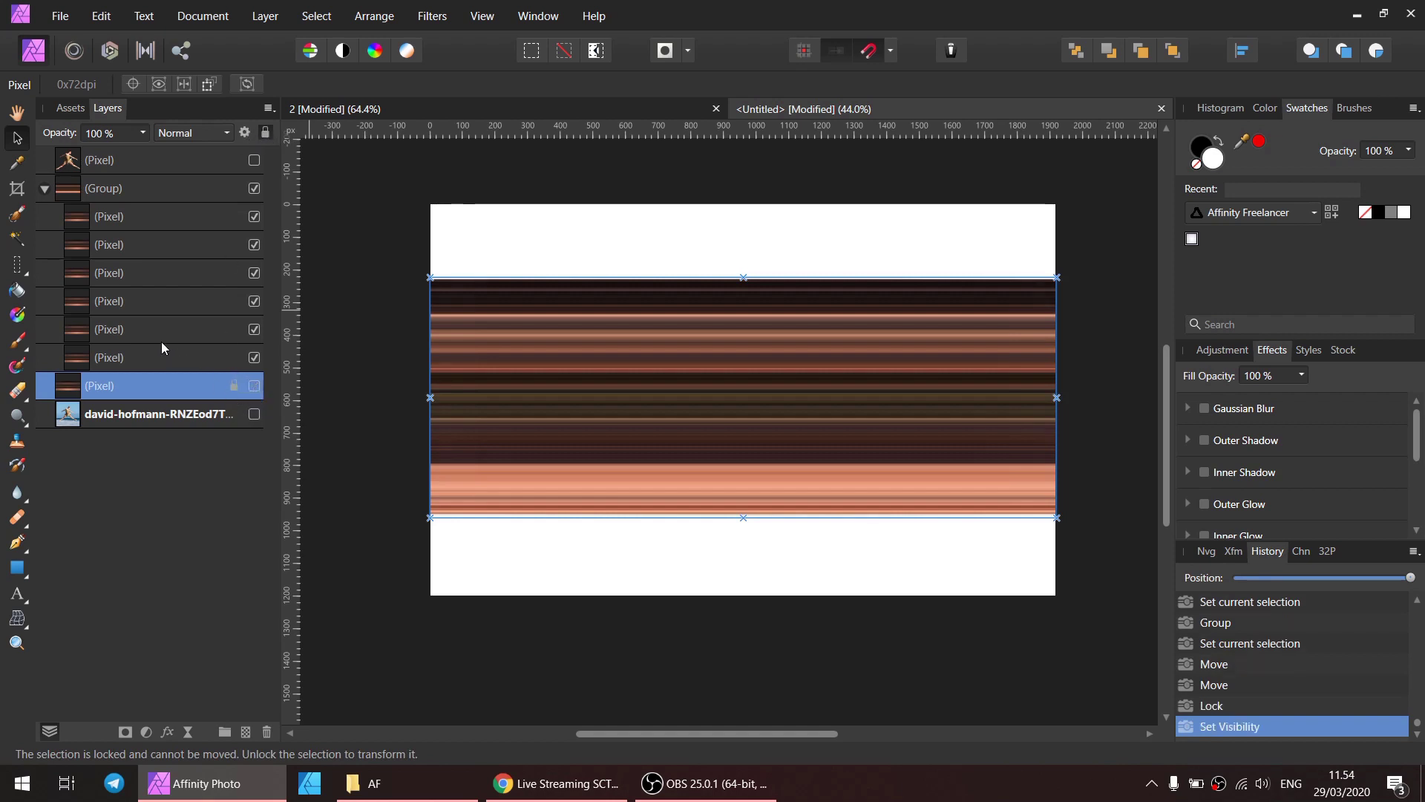
# Rasterize the stripe group into a single pixel layer and select it.
pyautogui.click(45, 190)
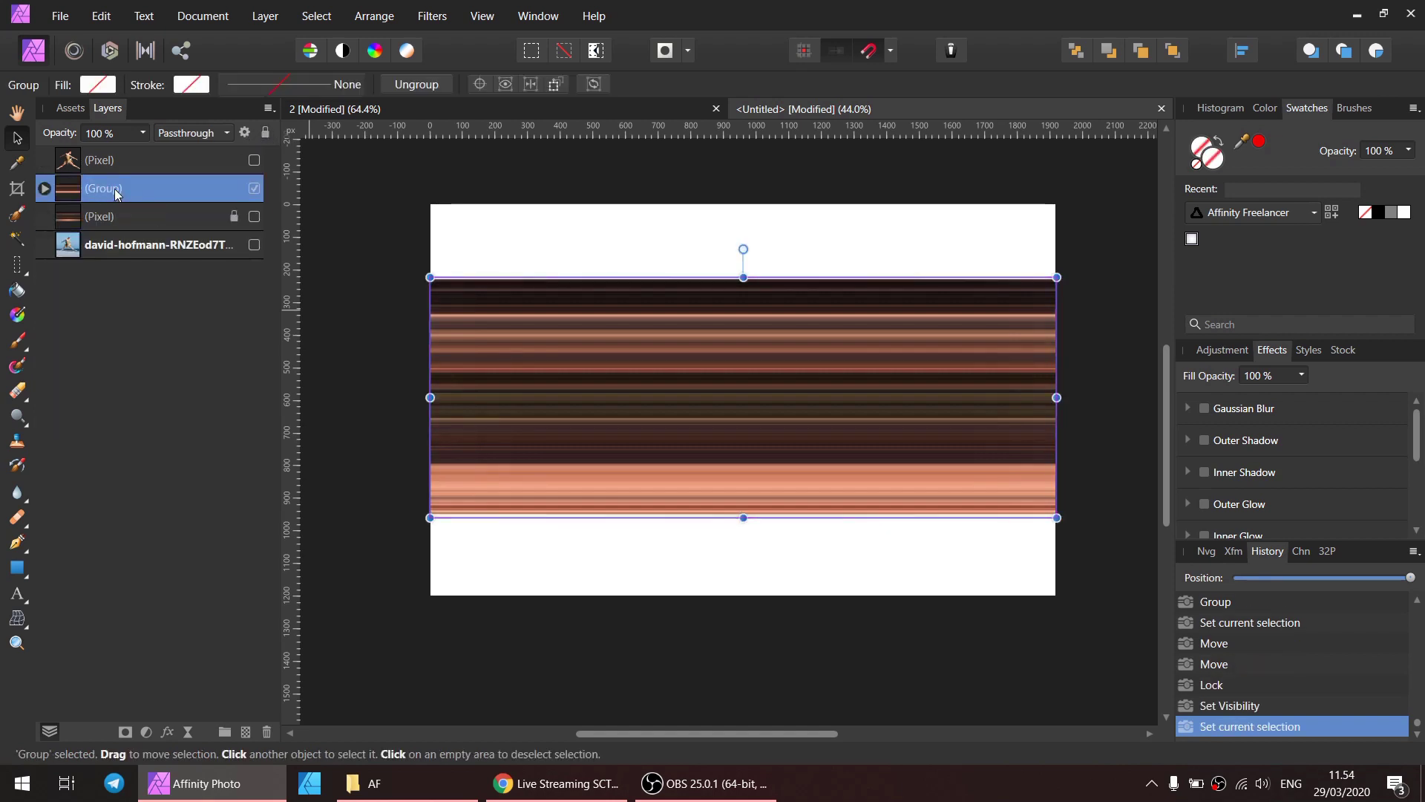
pyautogui.rightClick(114, 189)
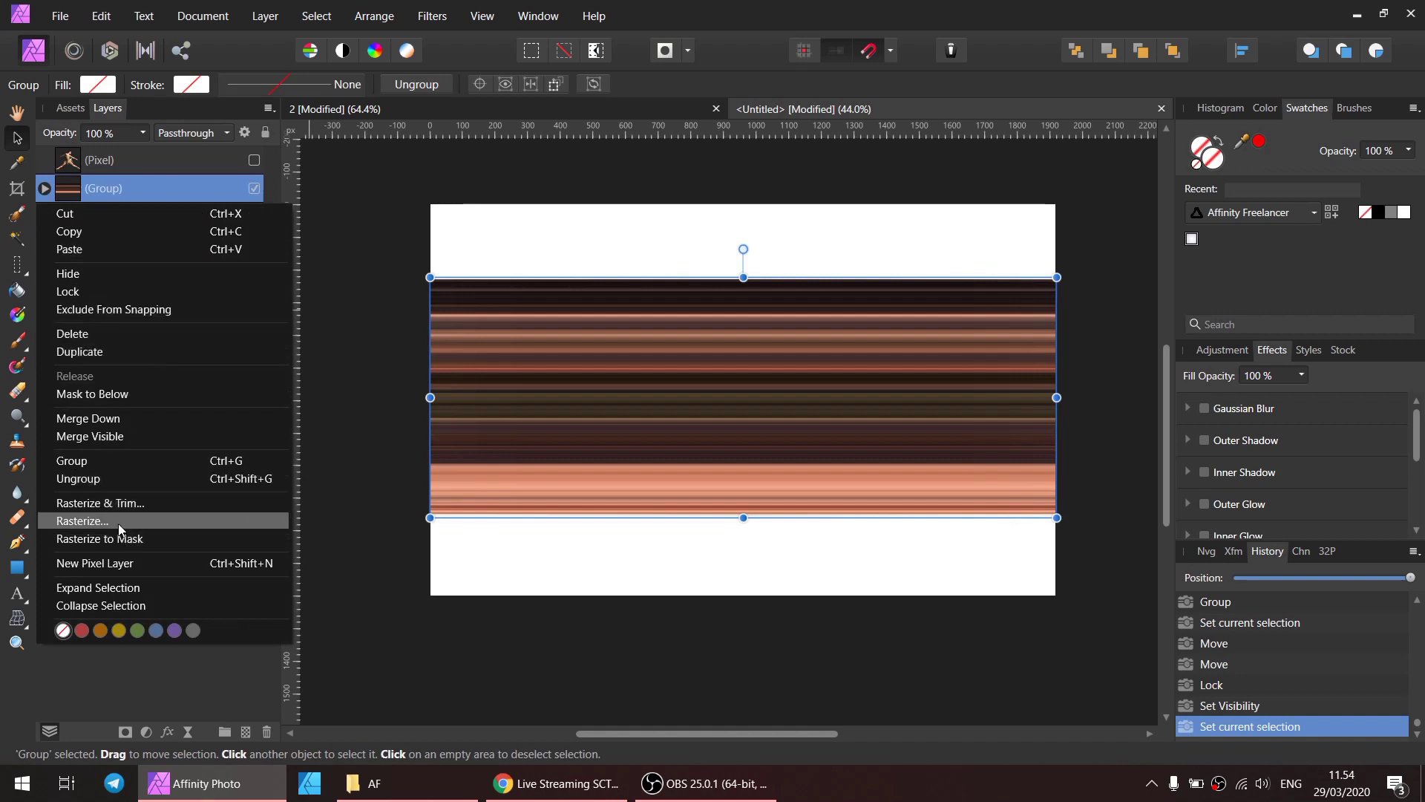
pyautogui.click(119, 523)
pyautogui.click(653, 412)
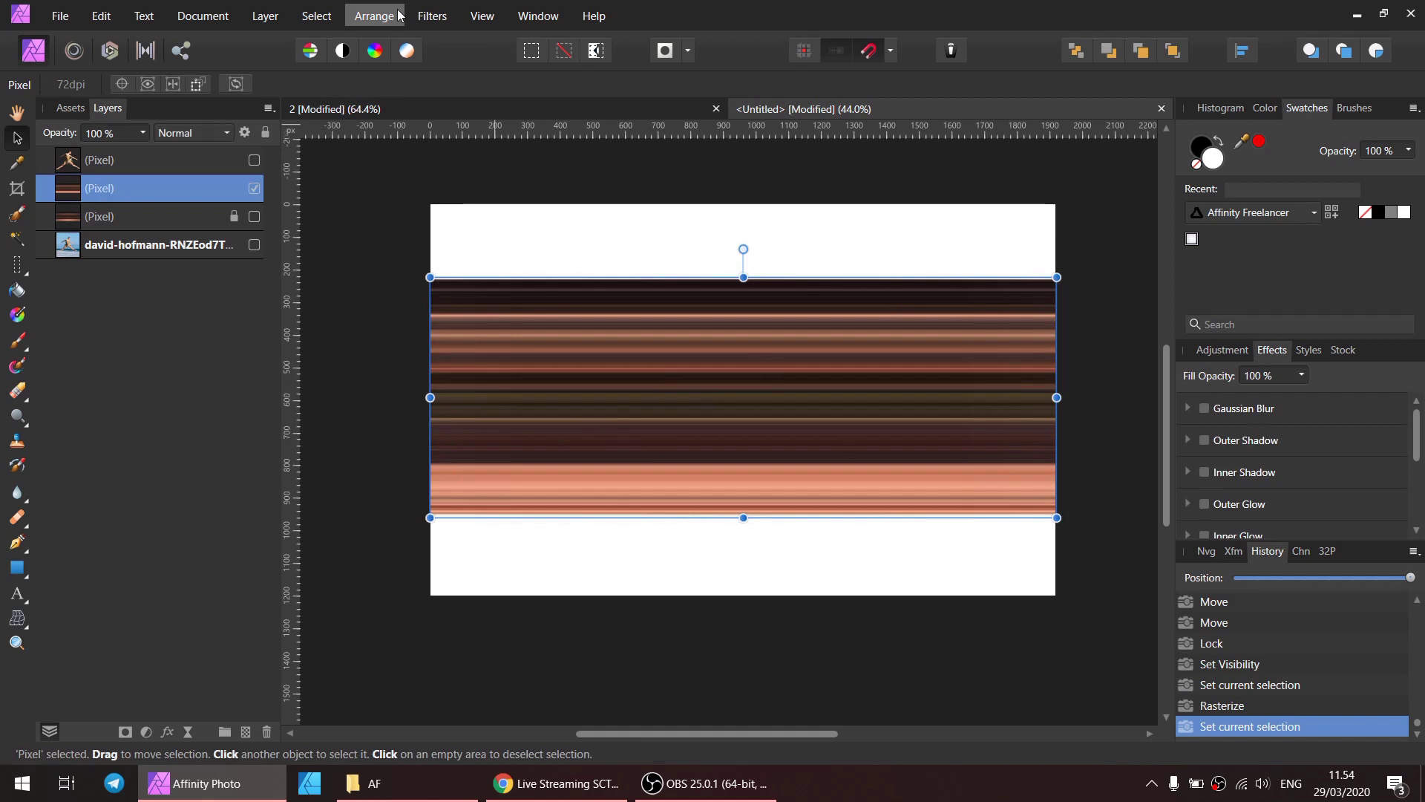
# Apply Rectangular To Polar to the stripes and narrow the ring to about 1106 px wide.
pyautogui.click(437, 18)
pyautogui.moveTo(444, 67)
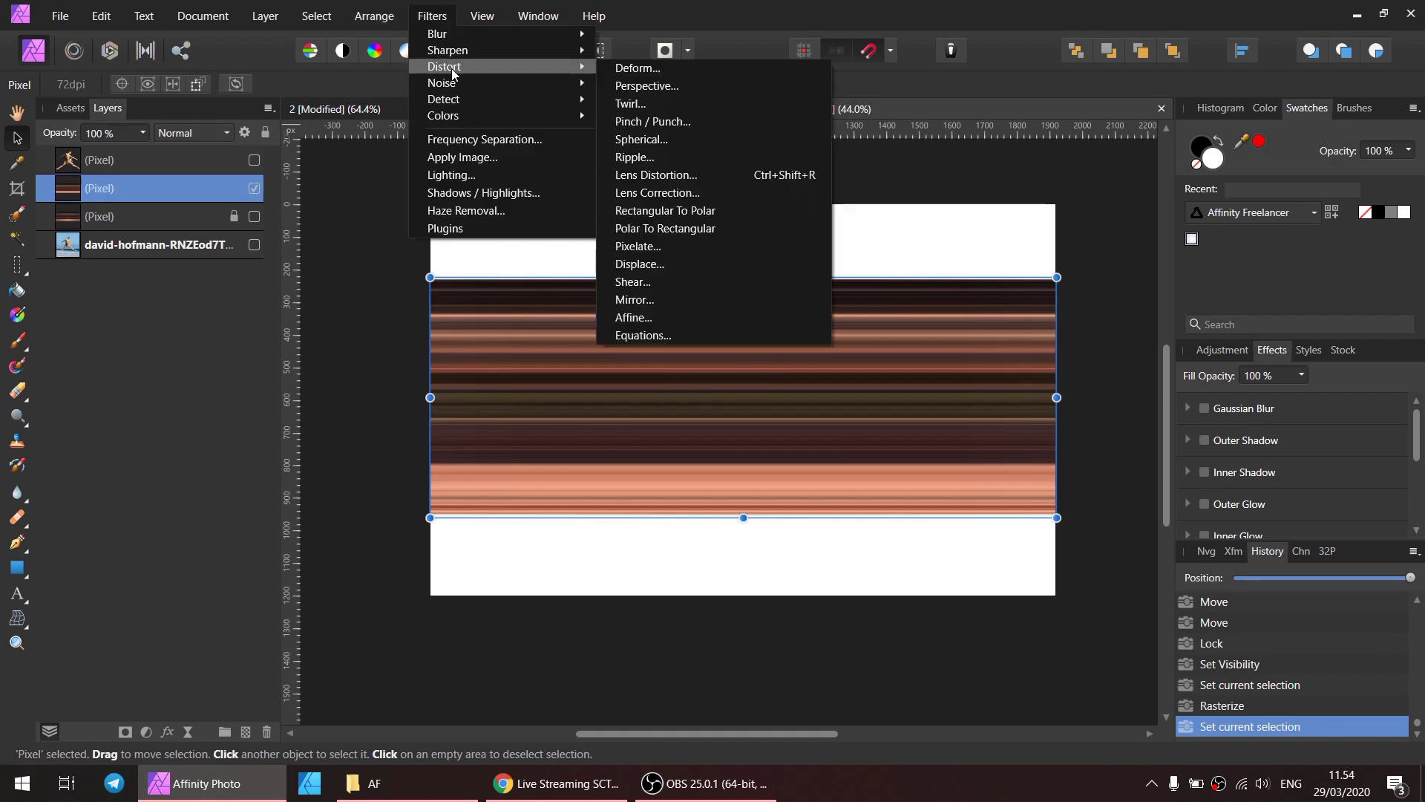
pyautogui.click(676, 214)
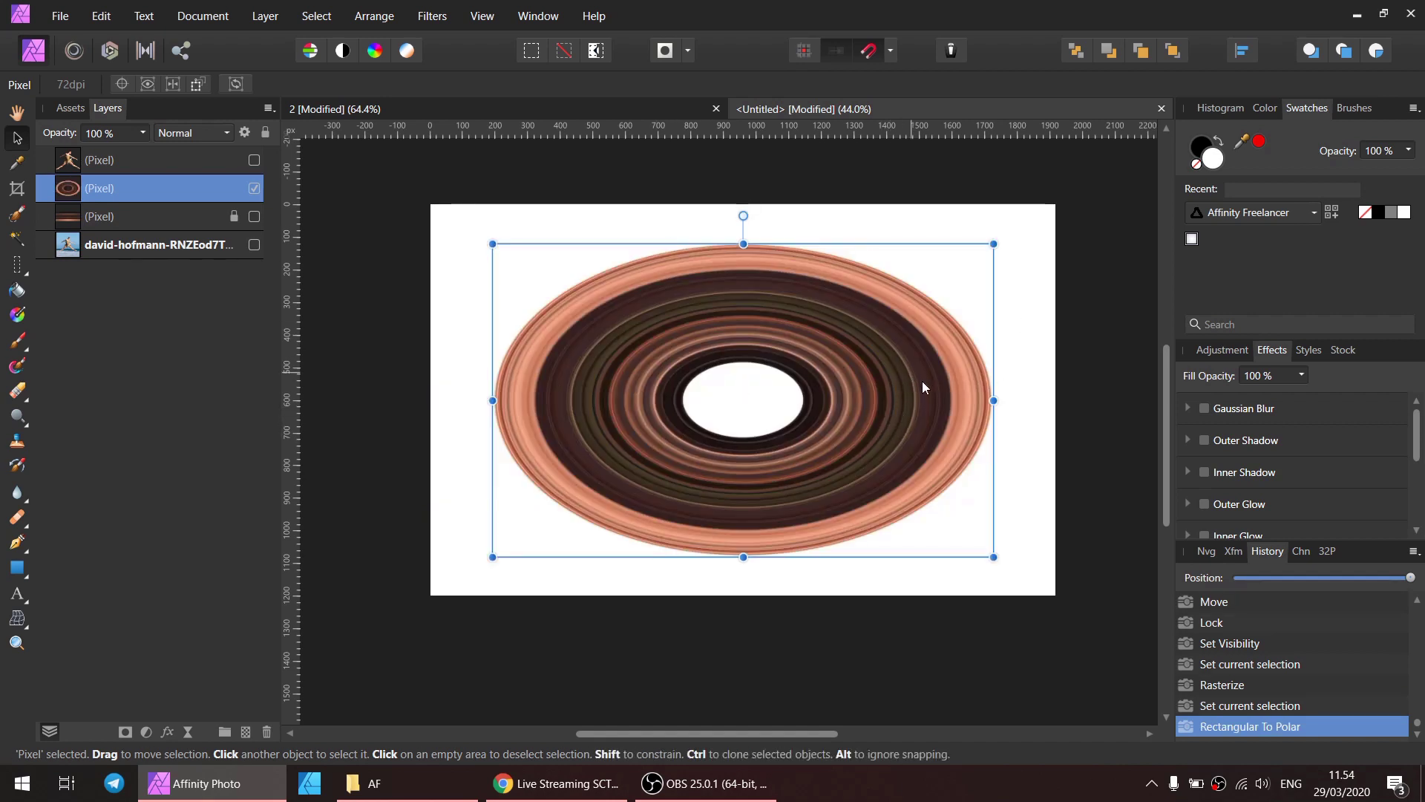
pyautogui.moveTo(995, 400); pyautogui.dragTo(854, 401)
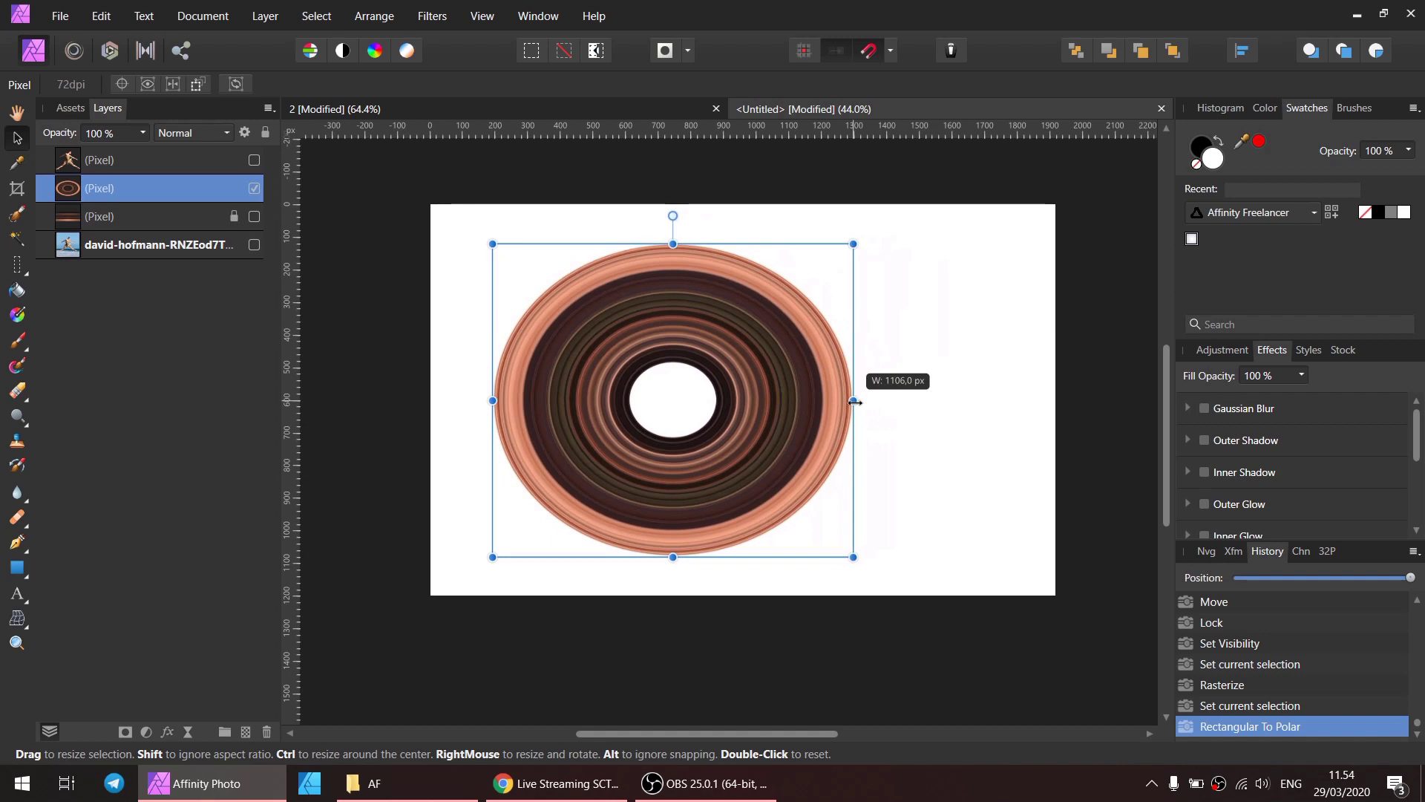
# Centre the copper ring on the canvas and show the dancer layer above it.
pyautogui.click(893, 429)
pyautogui.click(722, 346)
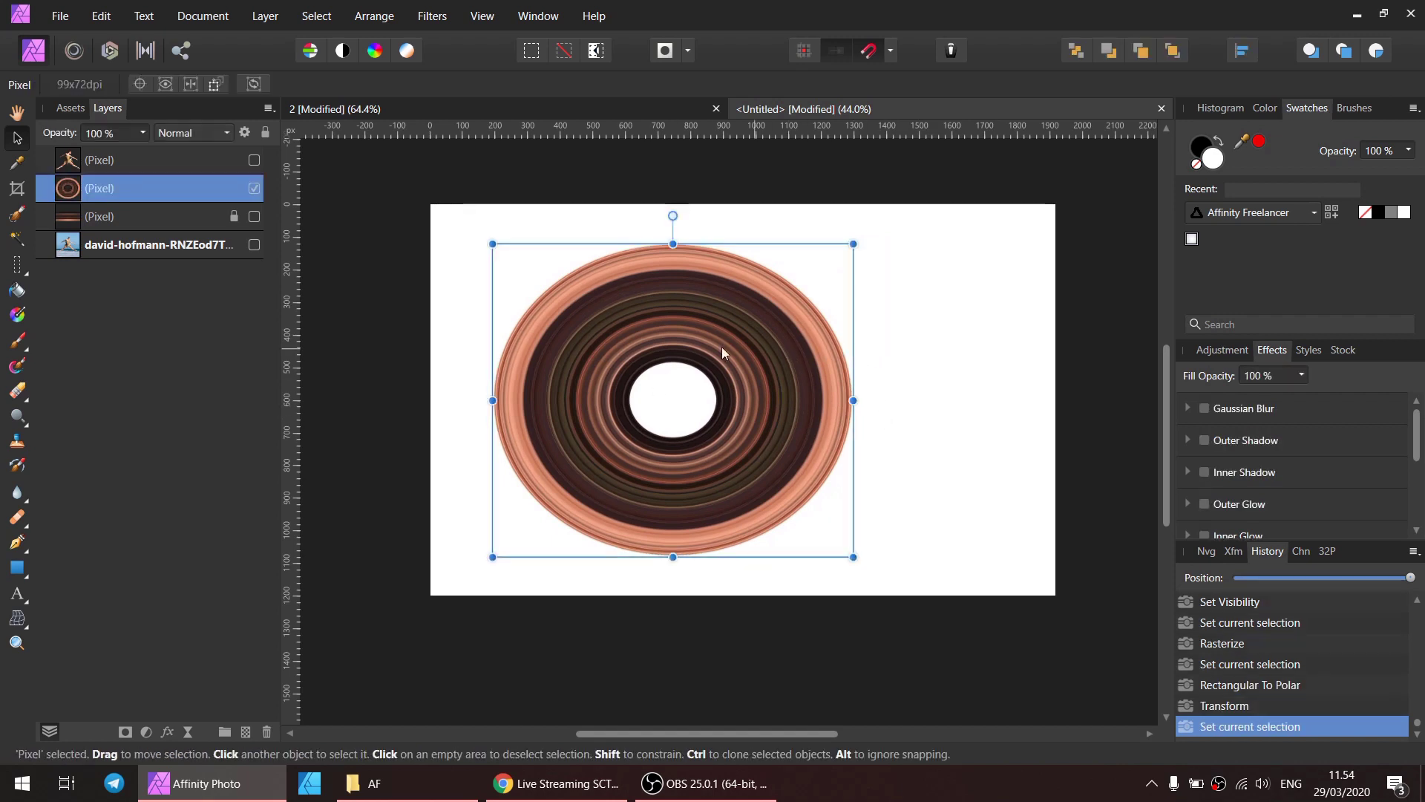
pyautogui.moveTo(680, 329); pyautogui.dragTo(722, 331)
pyautogui.click(723, 335)
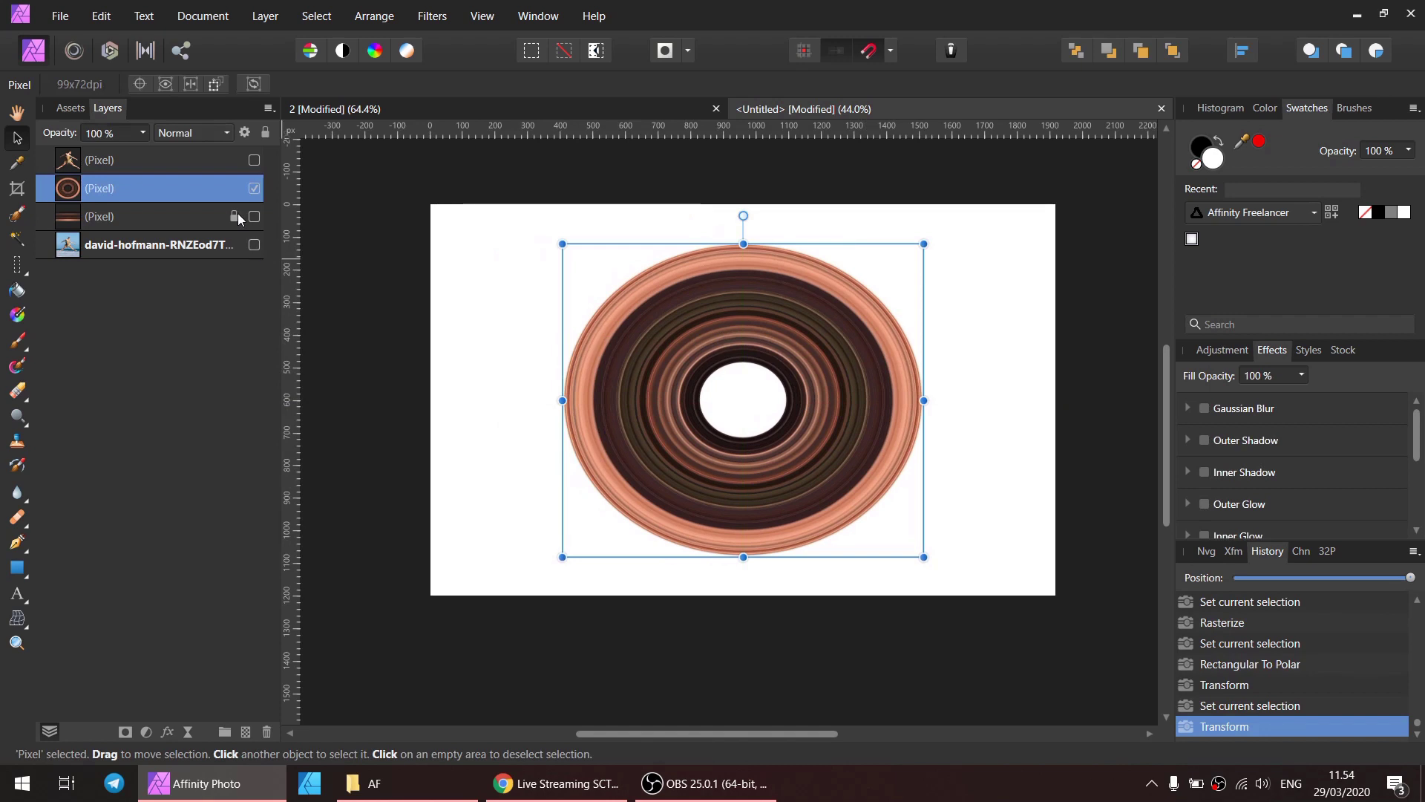
pyautogui.click(253, 160)
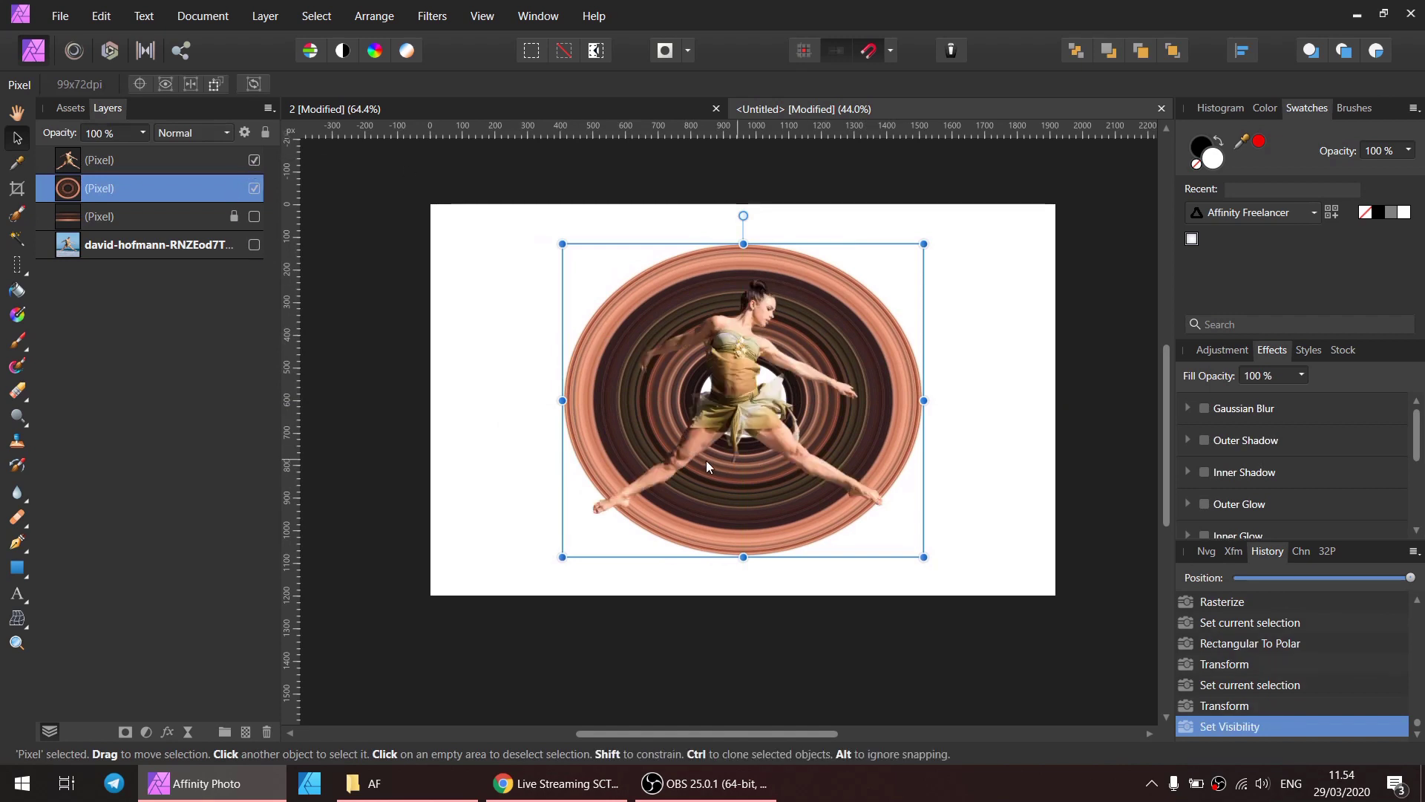
pyautogui.click(719, 419)
# Enlarge the ring behind the dancer, shifting it slightly left and up.
pyautogui.click(891, 336)
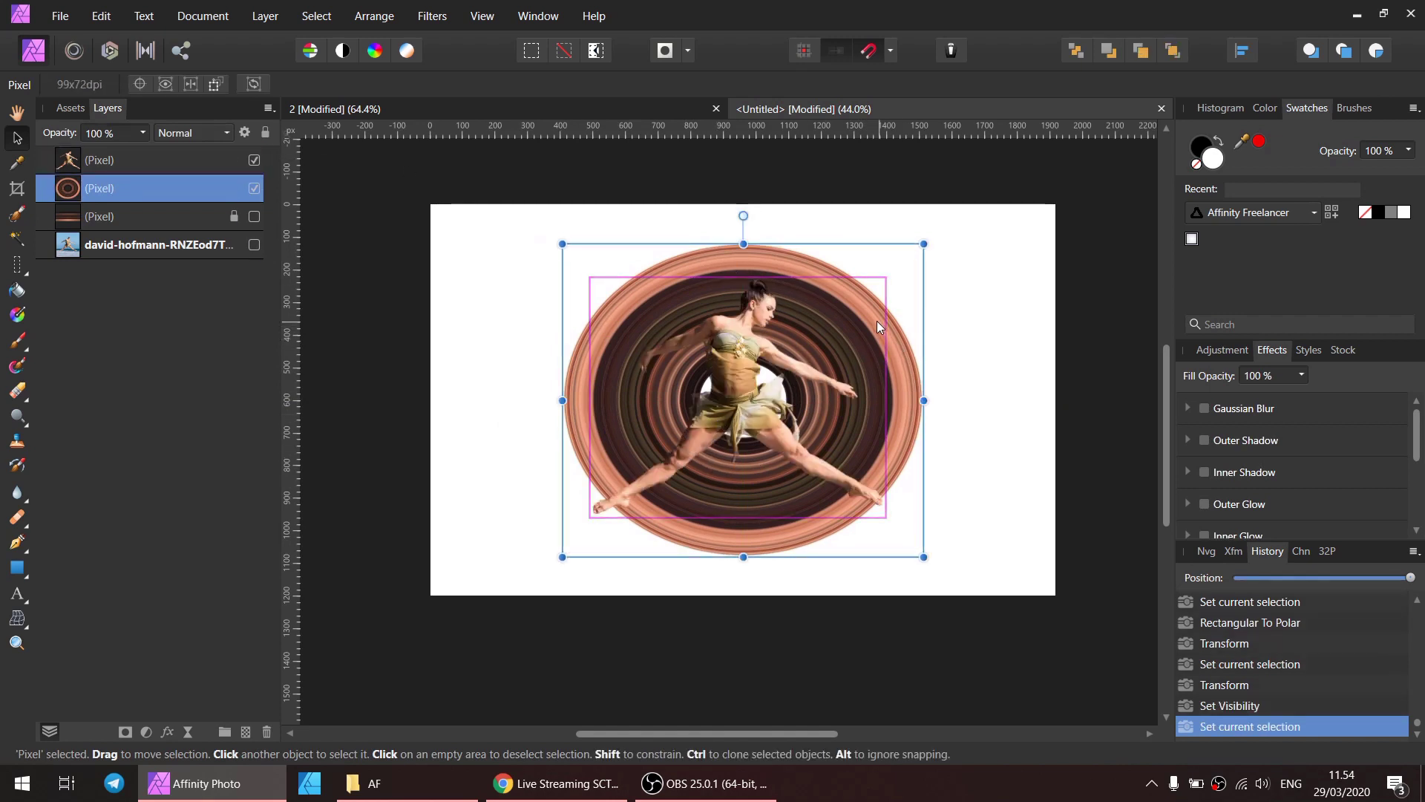
pyautogui.scroll(1, 879, 297)
pyautogui.moveTo(933, 228)
pyautogui.mouseDown()
pyautogui.moveTo(1003, 187)
pyautogui.moveTo(995, 171)
pyautogui.moveTo(960, 190)
pyautogui.mouseUp()
pyautogui.moveTo(871, 343); pyautogui.dragTo(856, 344)
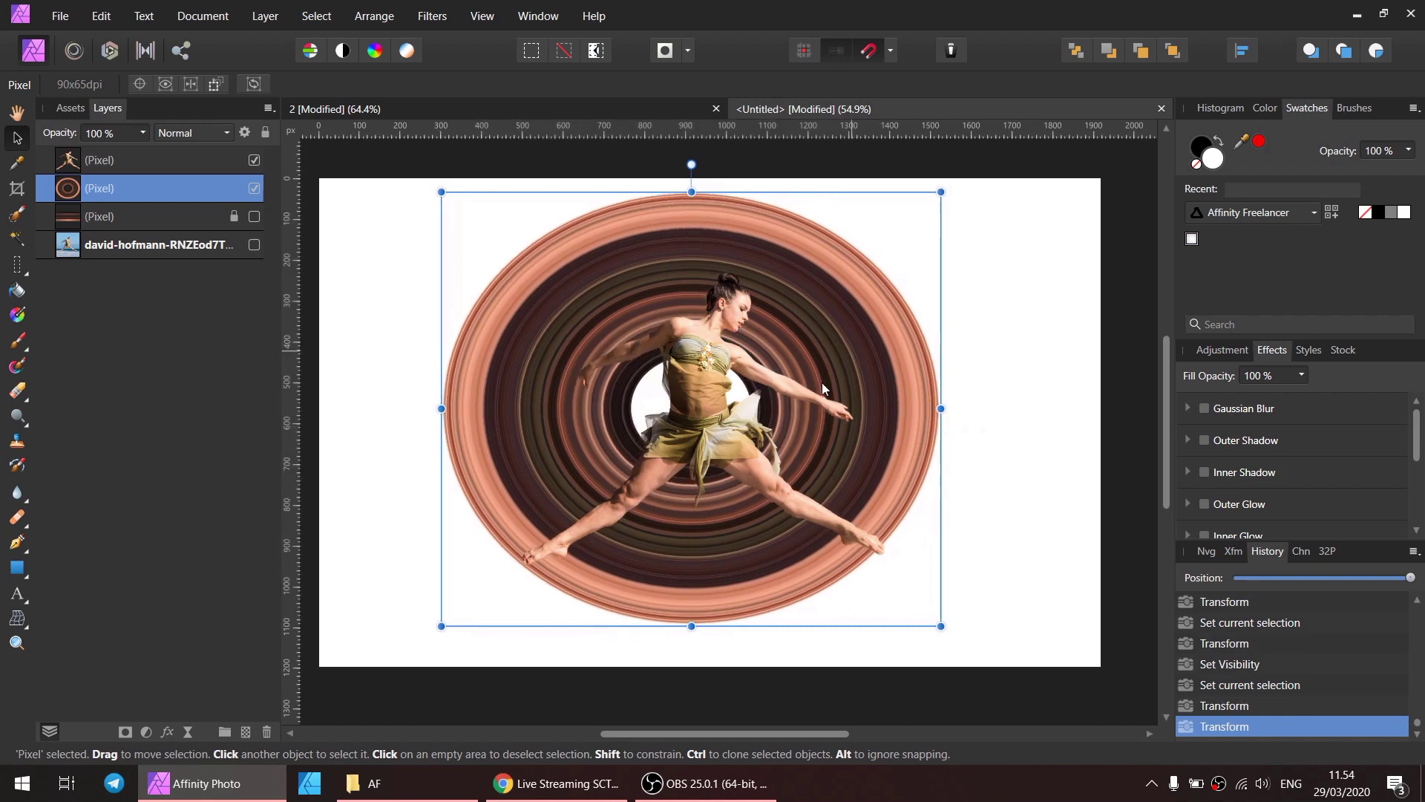
pyautogui.scroll(8, 513, 579)
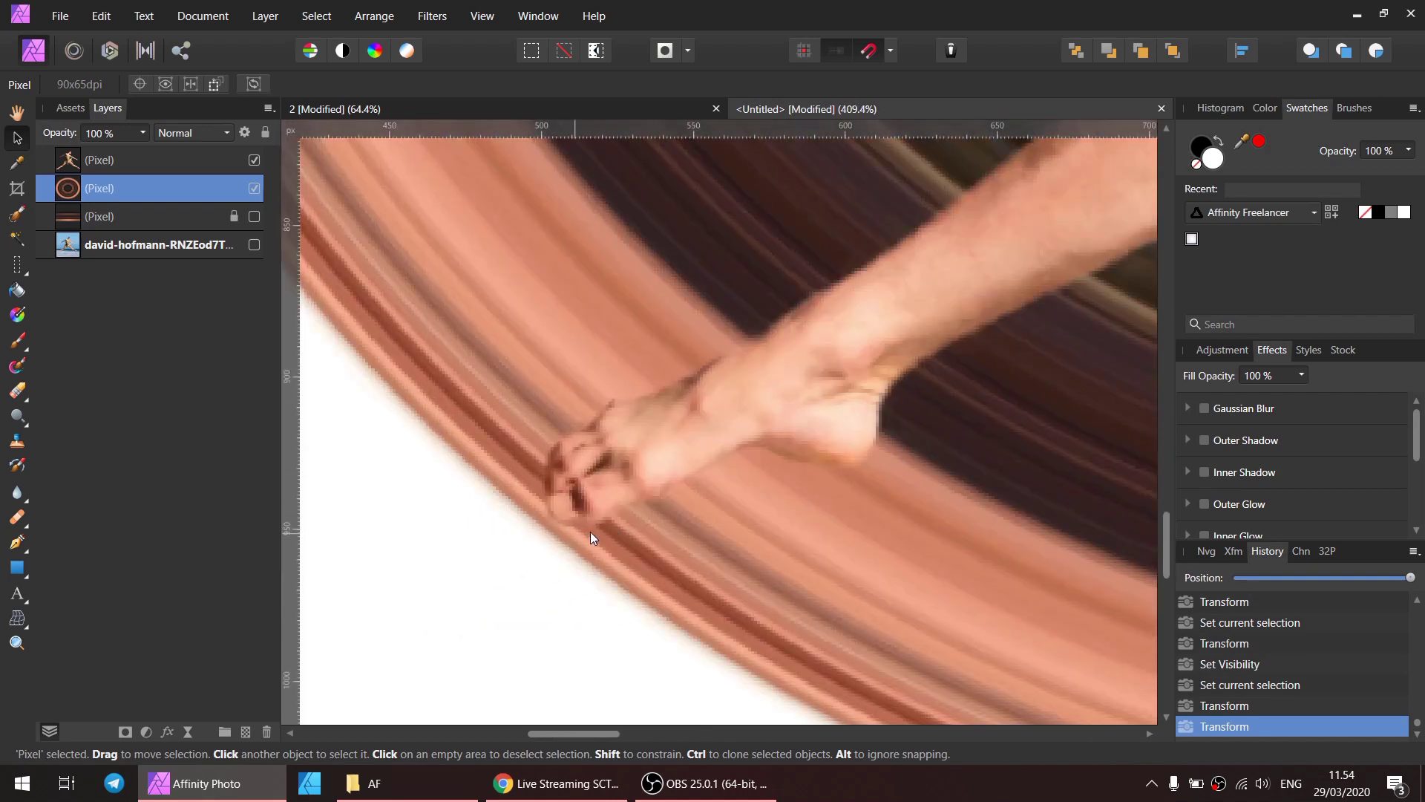
pyautogui.press('Up')
pyautogui.press('Up')
pyautogui.press('Up')
pyautogui.press('Up')
pyautogui.press('Up')
pyautogui.scroll(-2, 653, 573)
pyautogui.scroll(-3, 879, 533)
pyautogui.scroll(-1, 818, 474)
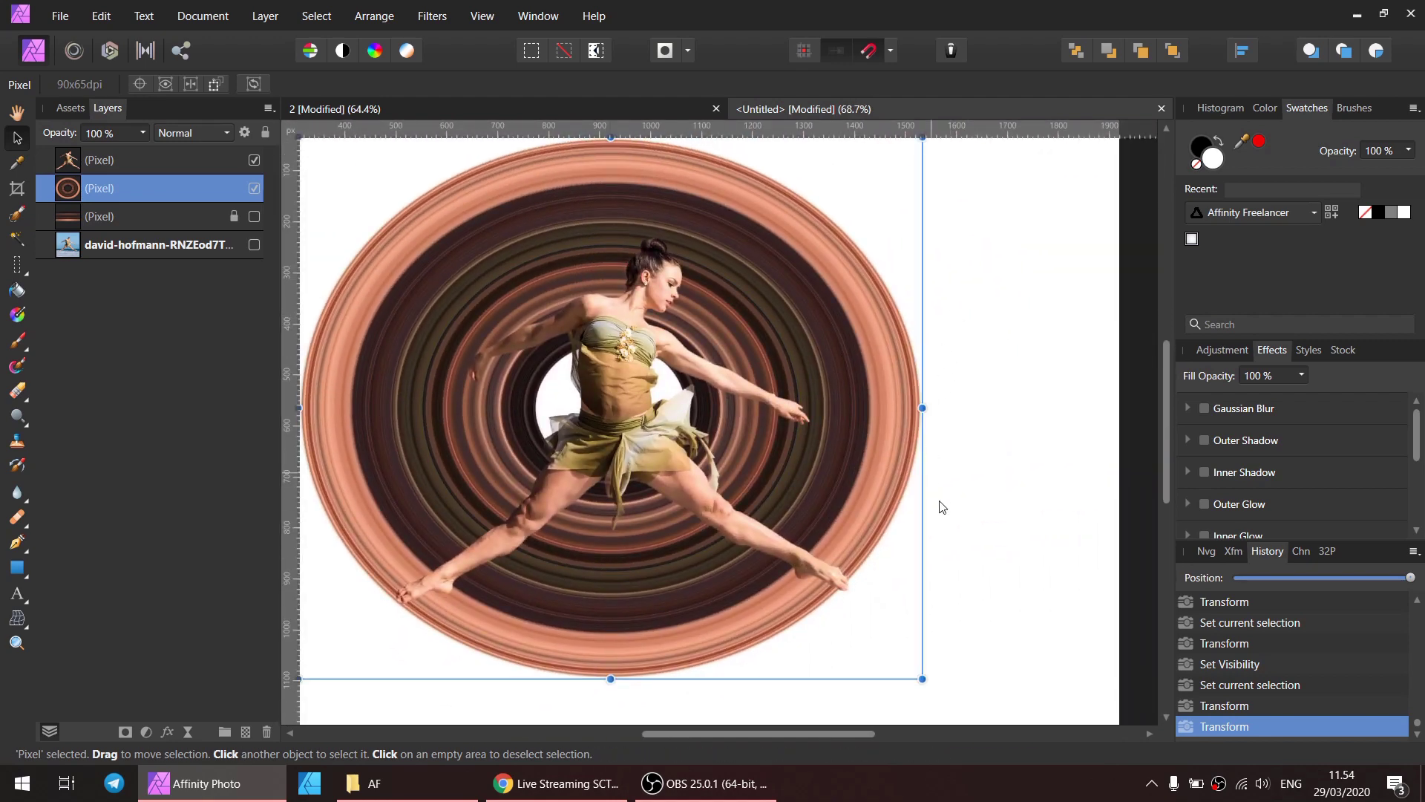
pyautogui.scroll(2, 961, 319)
pyautogui.hscroll(1, 961, 319)
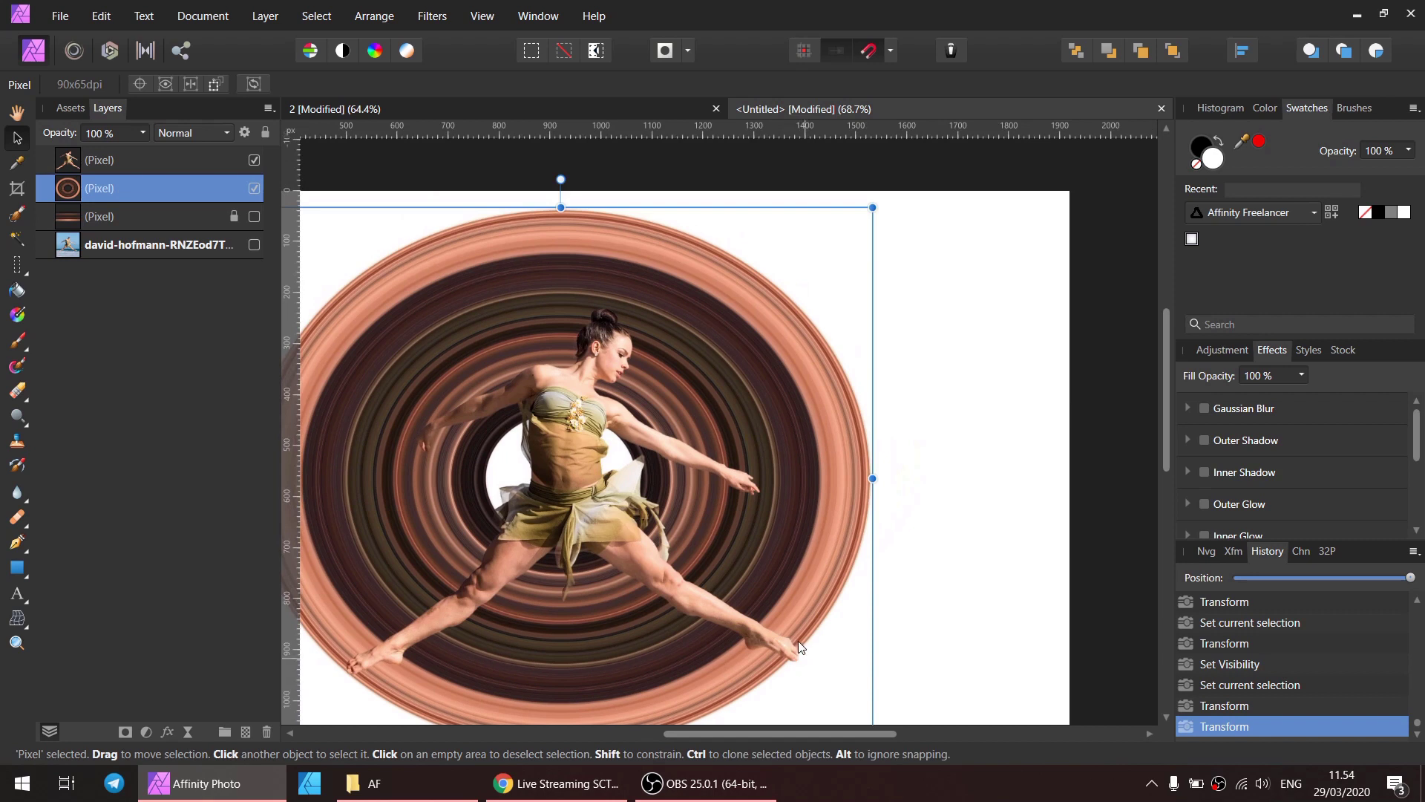
# Enlarge the ring up and right, stretching its top to the canvas edge.
pyautogui.moveTo(873, 211); pyautogui.dragTo(883, 200)
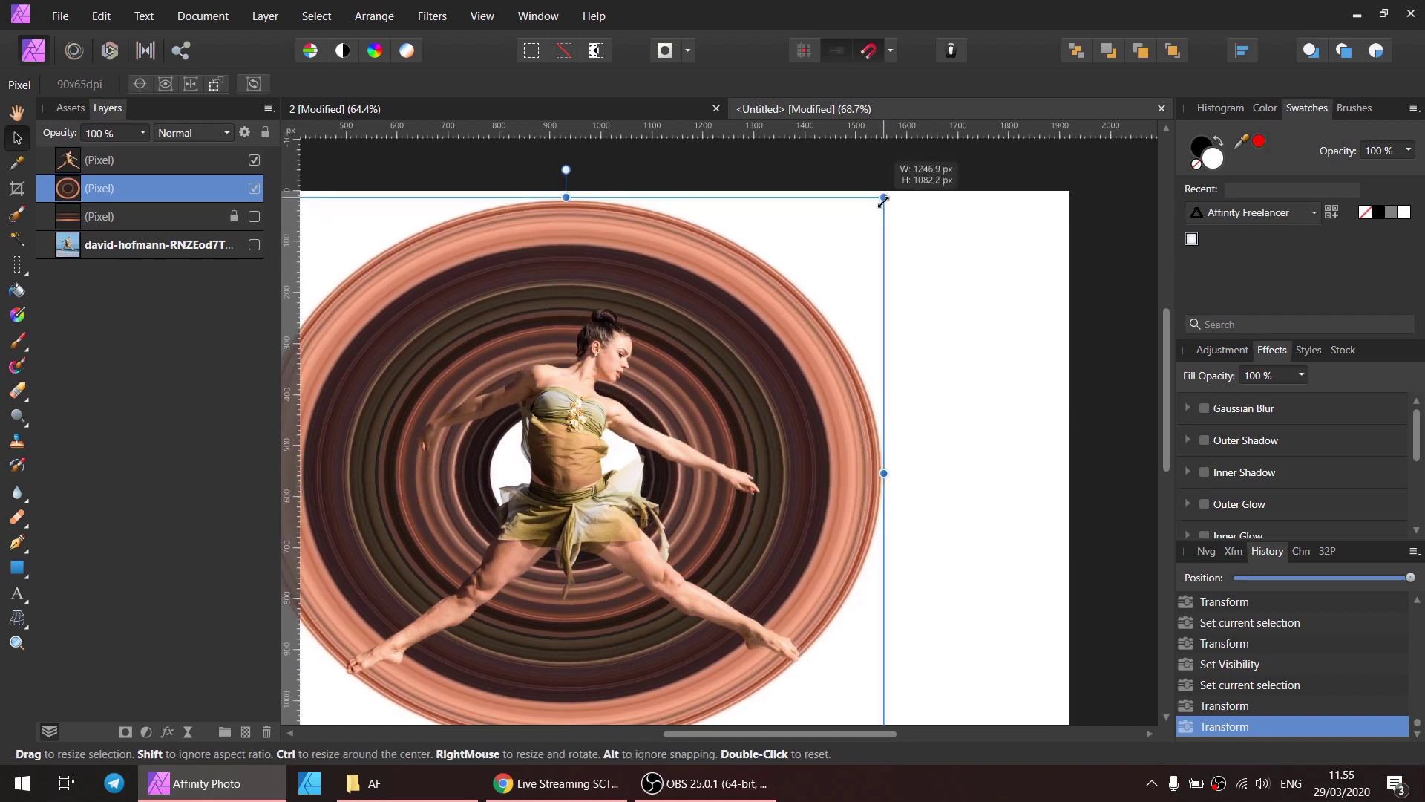
pyautogui.scroll(5, 778, 515)
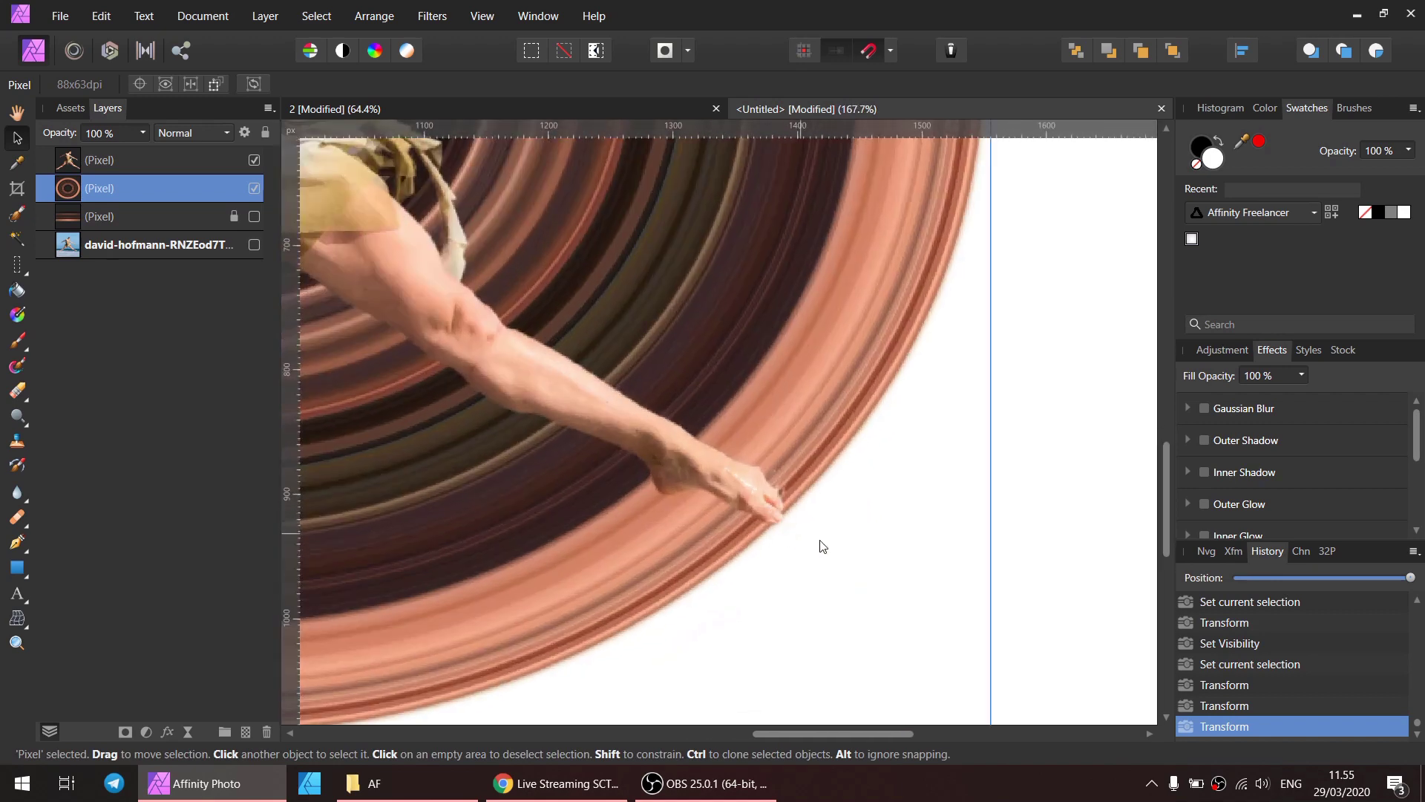
pyautogui.scroll(-4, 691, 494)
pyautogui.scroll(-2, 643, 452)
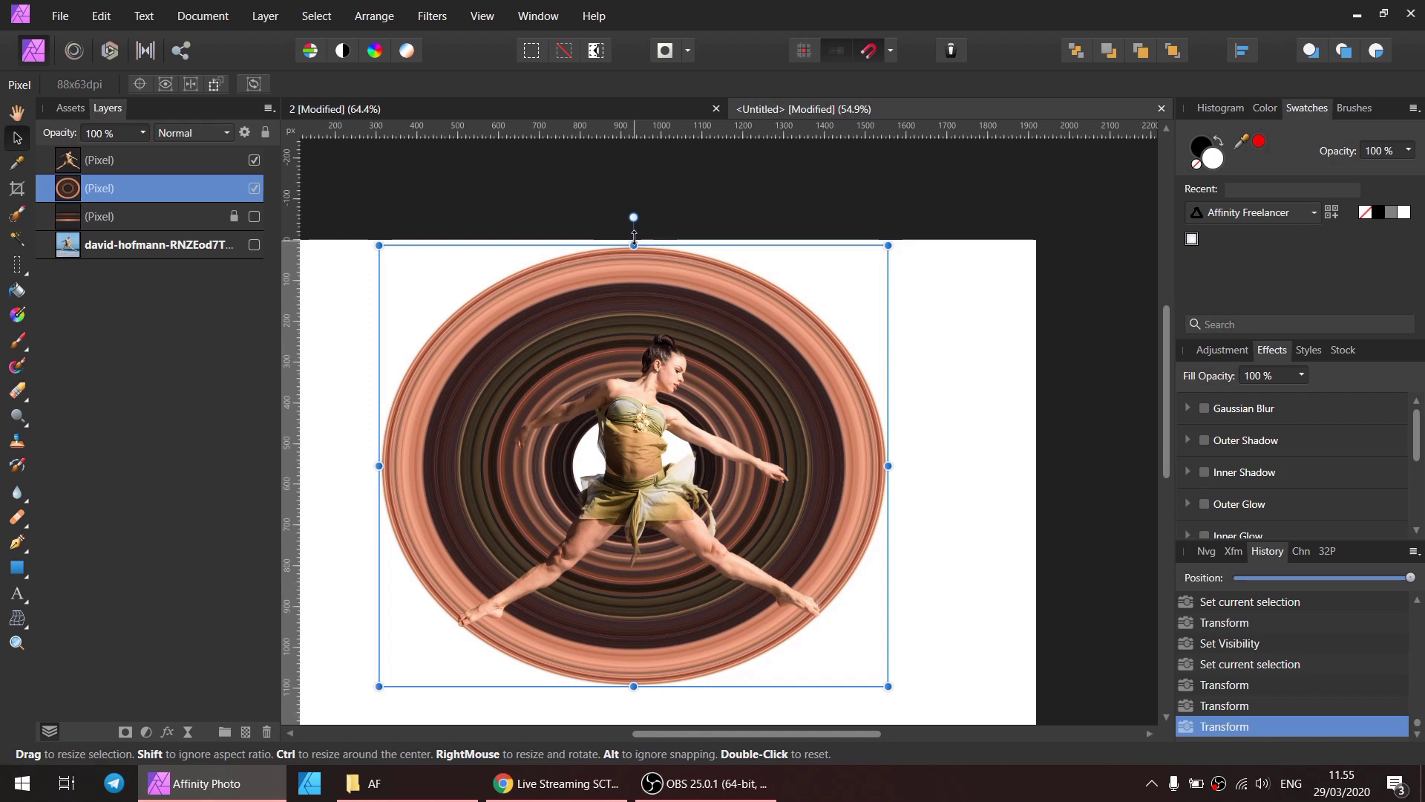
pyautogui.moveTo(634, 237); pyautogui.dragTo(634, 233)
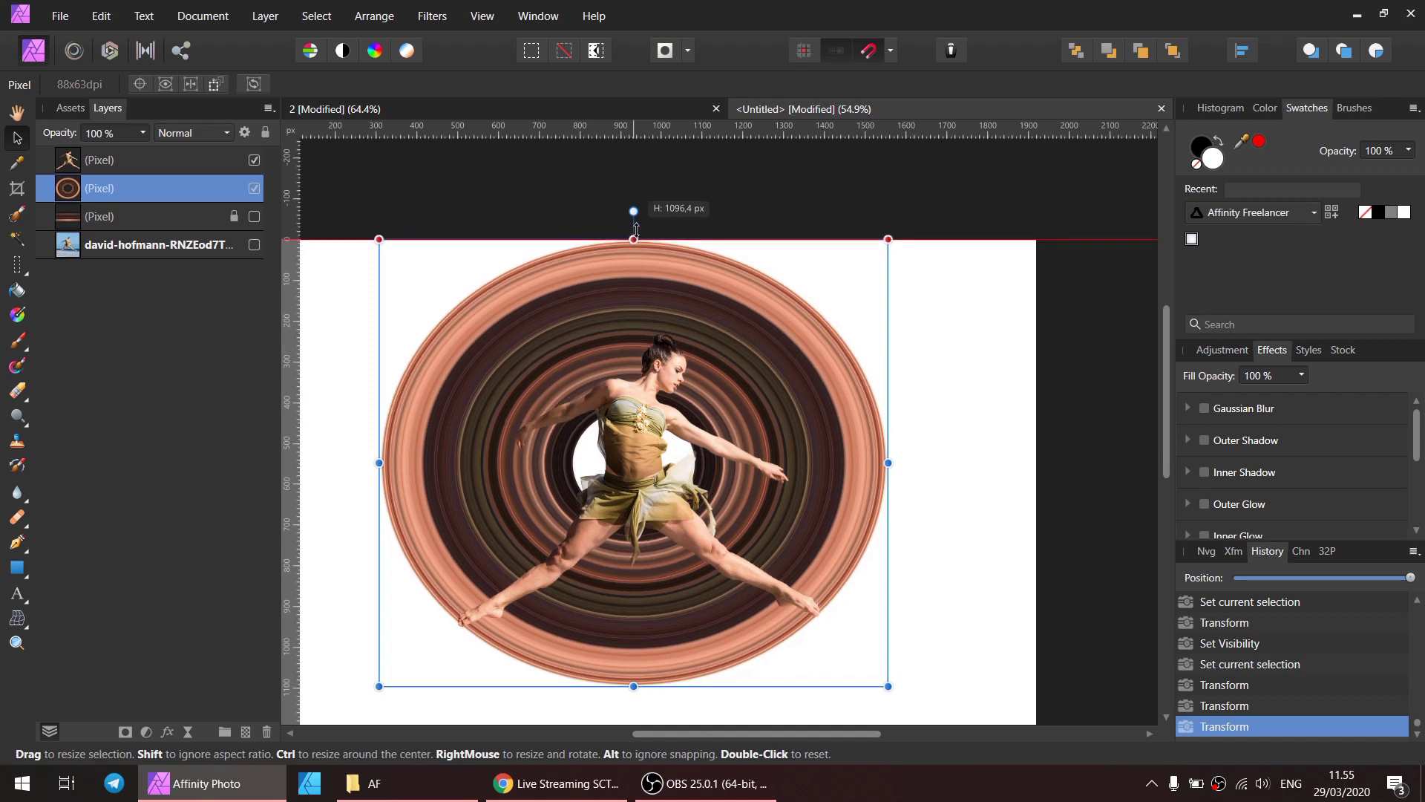
pyautogui.moveTo(637, 229); pyautogui.dragTo(635, 237)
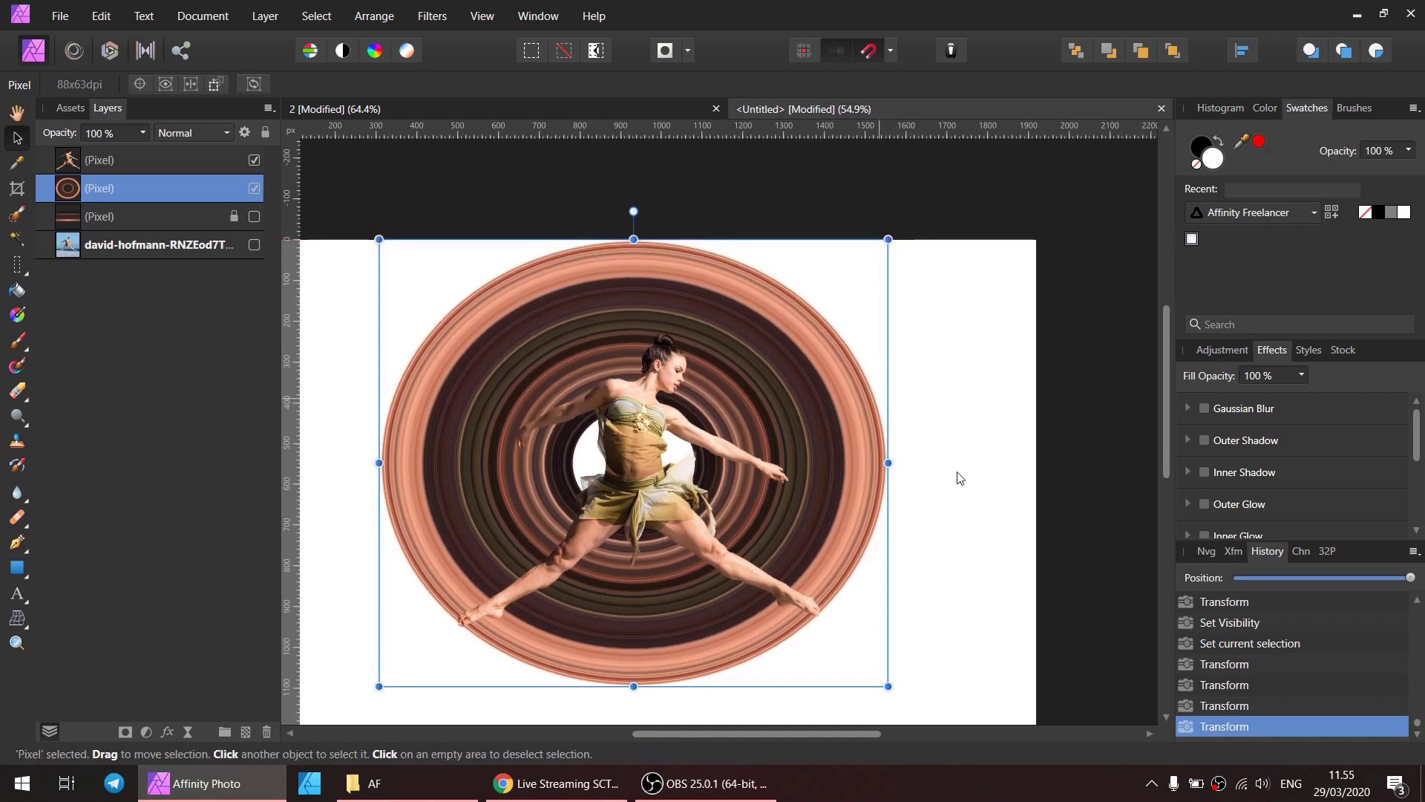
pyautogui.hotkey('ctrl', 'd')
# Make the copper ring layer the only selected layer, ready for erasing.
pyautogui.click(633, 457)
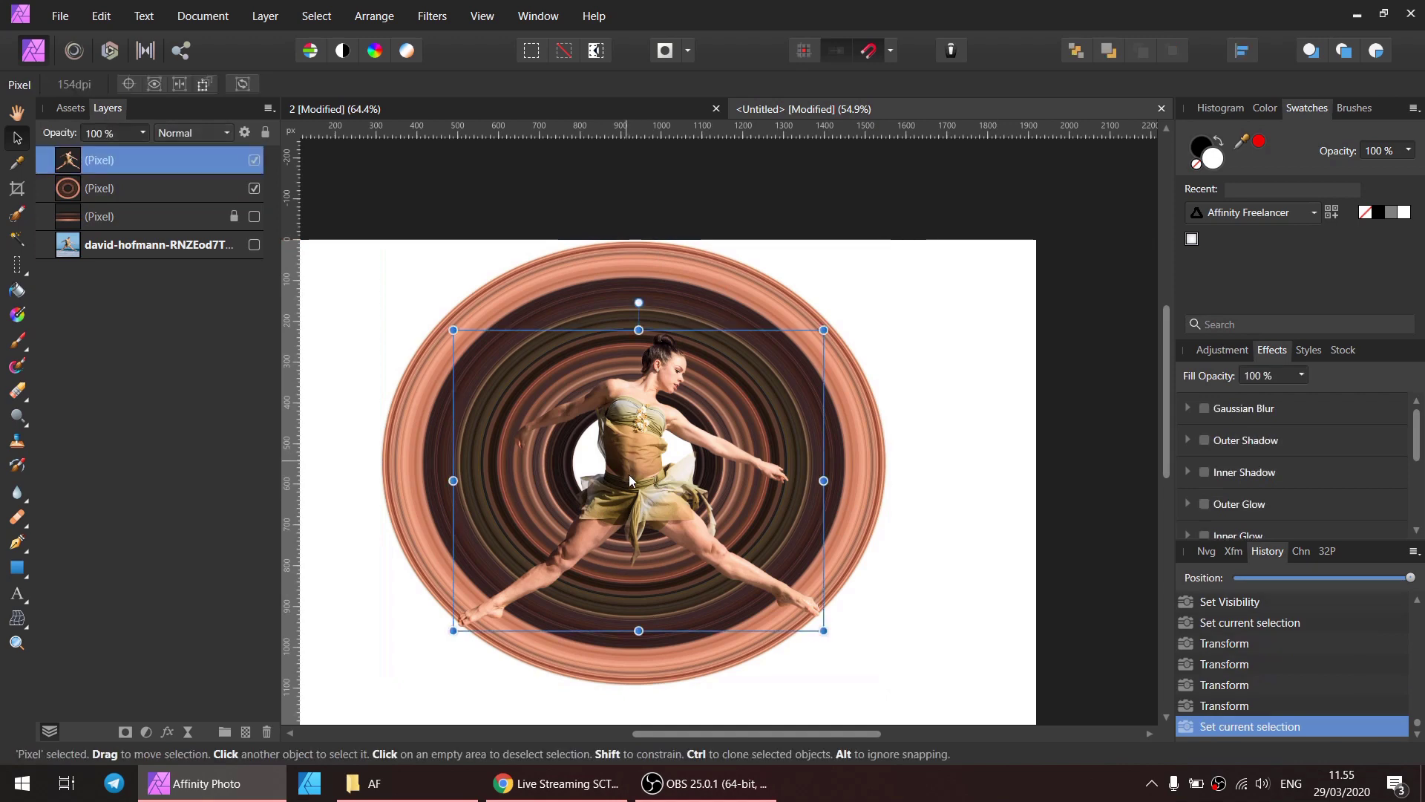
pyautogui.scroll(2, 723, 468)
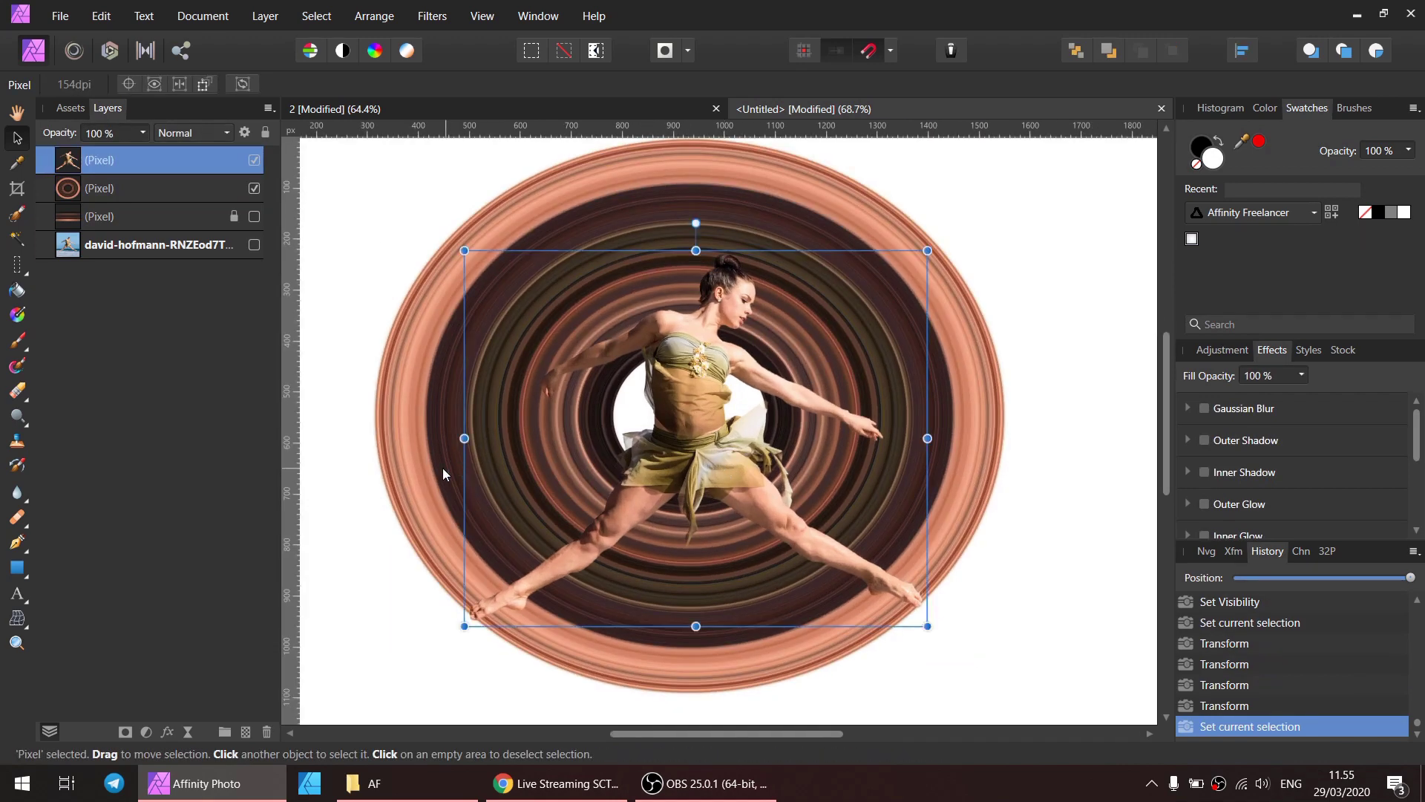
pyautogui.keyDown('shift'); pyautogui.click(429, 472); pyautogui.keyUp('shift')
pyautogui.click(354, 496)
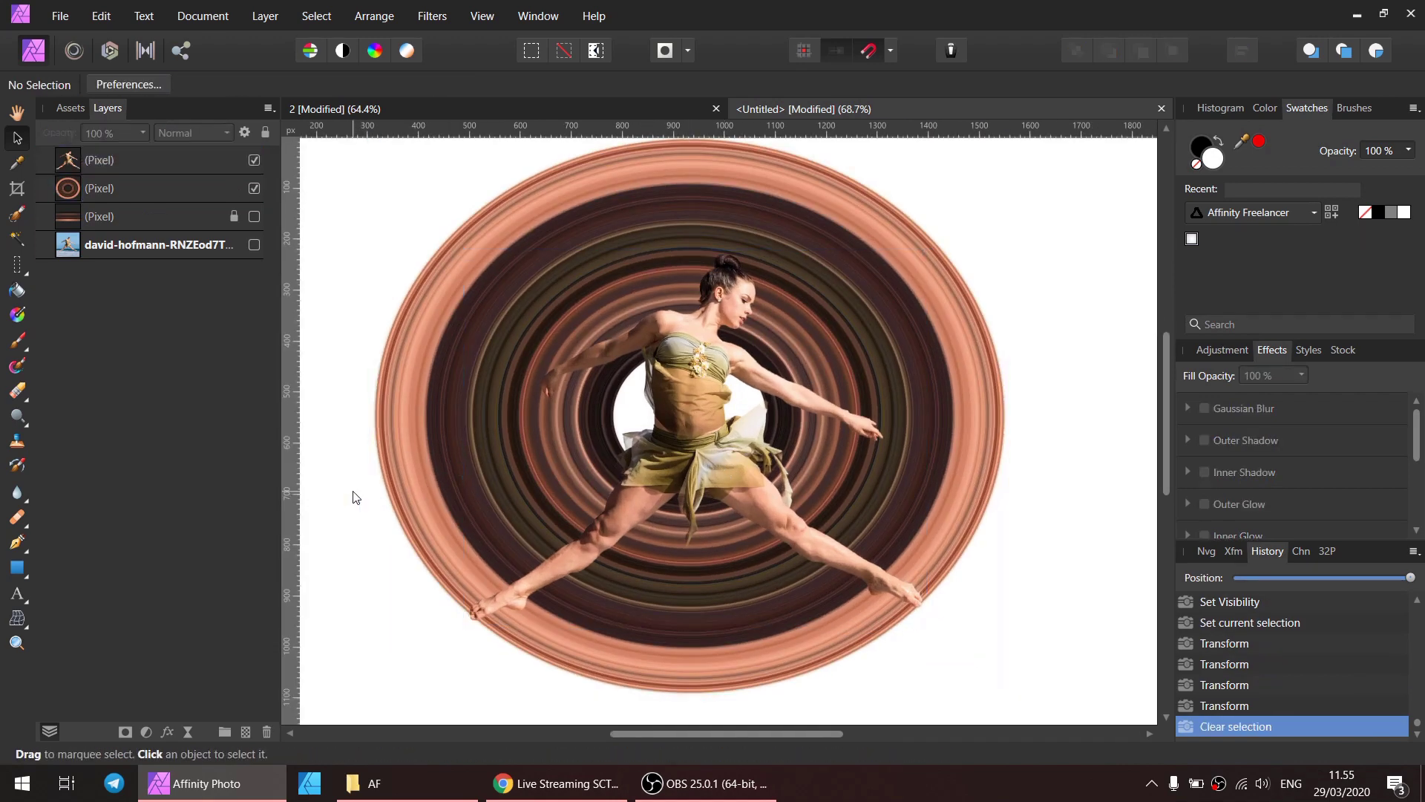
pyautogui.click(522, 501)
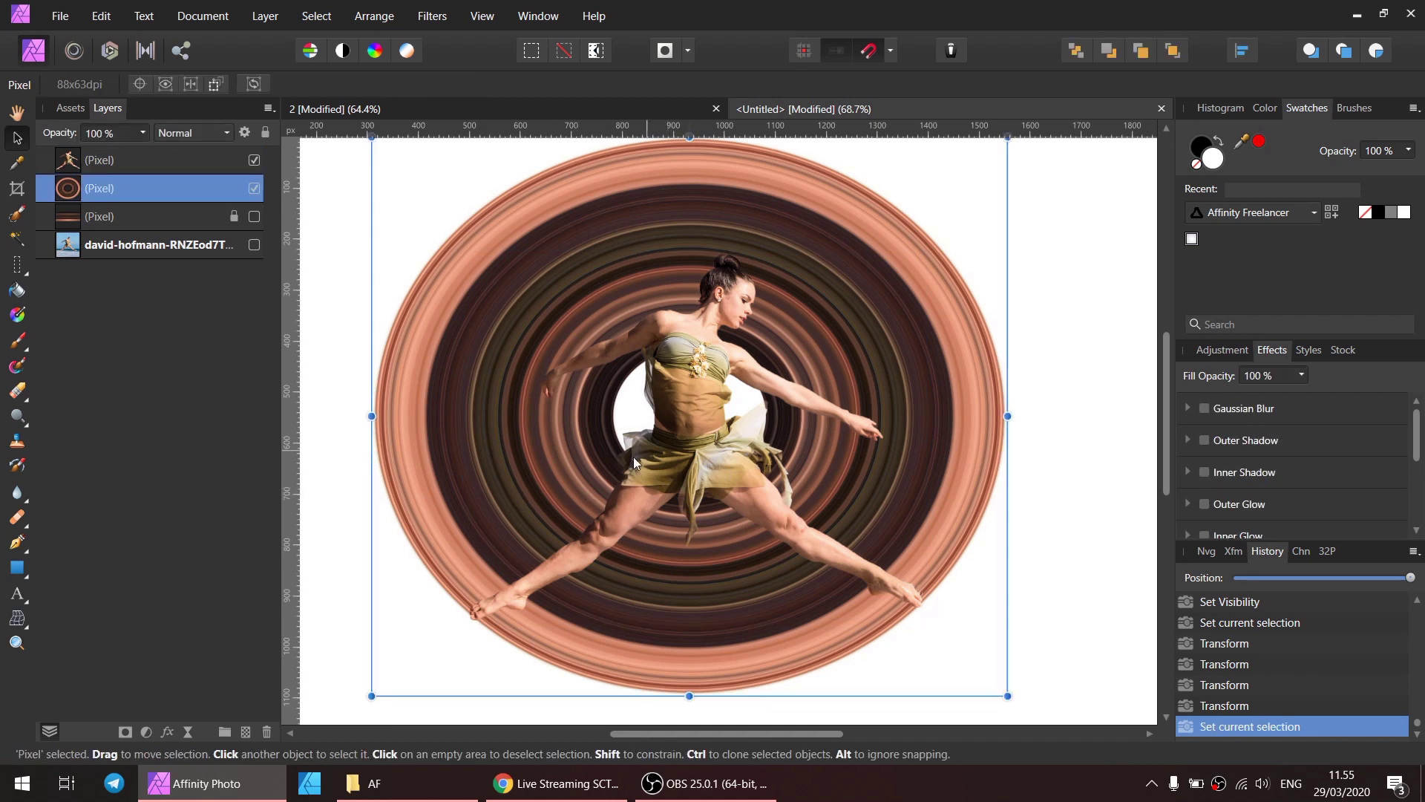
pyautogui.scroll(1, 741, 469)
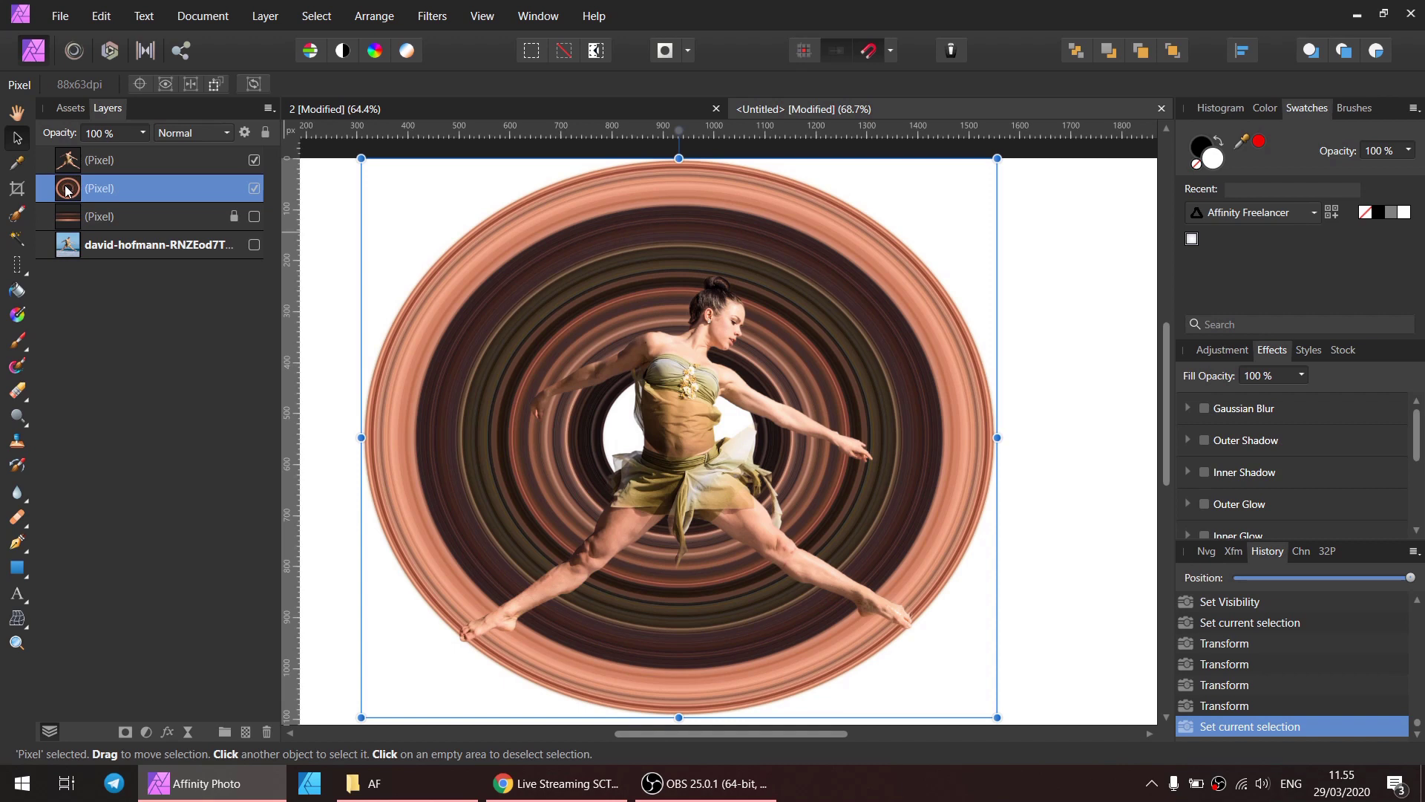
pyautogui.click(17, 390)
# Make trial erase strokes below the dancer, undo them, and shrink the eraser brush.
pyautogui.moveTo(594, 586)
pyautogui.mouseDown()
pyautogui.moveTo(606, 590)
pyautogui.moveTo(569, 571)
pyautogui.moveTo(720, 442)
pyautogui.moveTo(841, 500)
pyautogui.mouseUp()
pyautogui.scroll(-3, 605, 590)
pyautogui.hotkey('ctrl', 'z')
pyautogui.moveTo(766, 443)
pyautogui.mouseDown()
pyautogui.moveTo(834, 500)
pyautogui.moveTo(929, 541)
pyautogui.moveTo(605, 525)
pyautogui.moveTo(725, 519)
pyautogui.moveTo(790, 591)
pyautogui.mouseUp()
pyautogui.scroll(2, 708, 579)
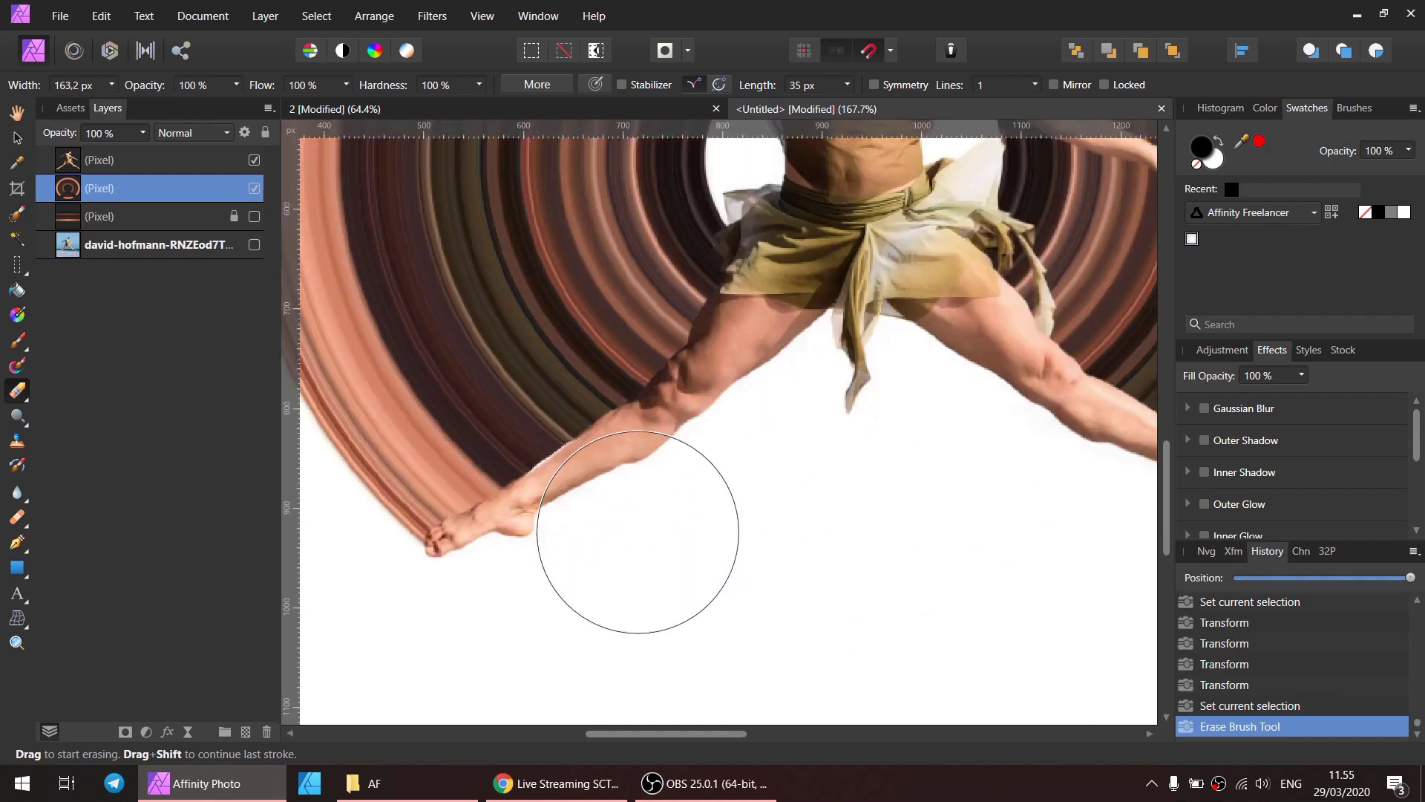
pyautogui.scroll(2, 649, 531)
pyautogui.hotkey('ctrl', 'z')
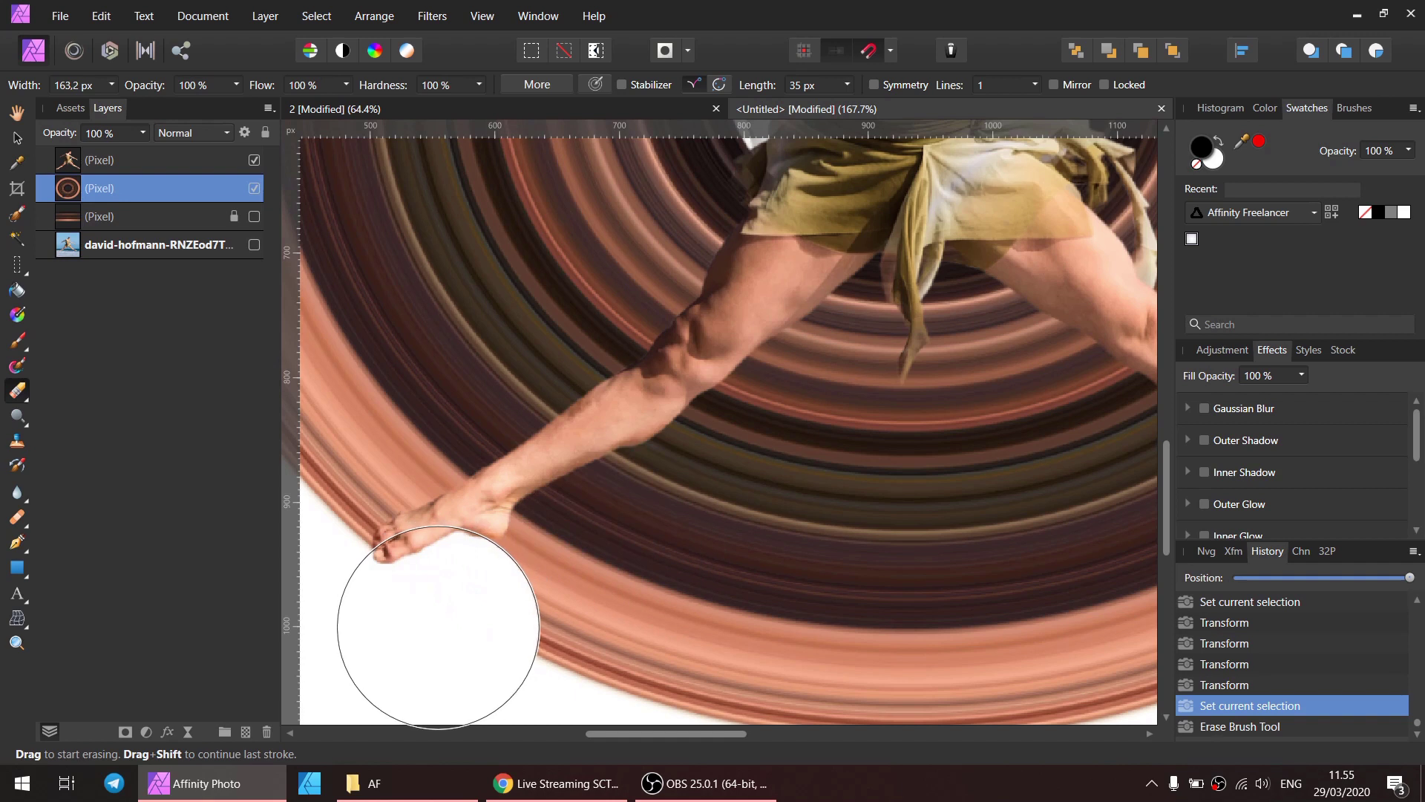
pyautogui.press('[')
pyautogui.press('[')
pyautogui.press('[')
# Erase the ring beneath the dancer's left foot and right leg with the smaller brush.
pyautogui.moveTo(401, 583)
pyautogui.mouseDown()
pyautogui.moveTo(458, 560)
pyautogui.moveTo(832, 280)
pyautogui.mouseUp()
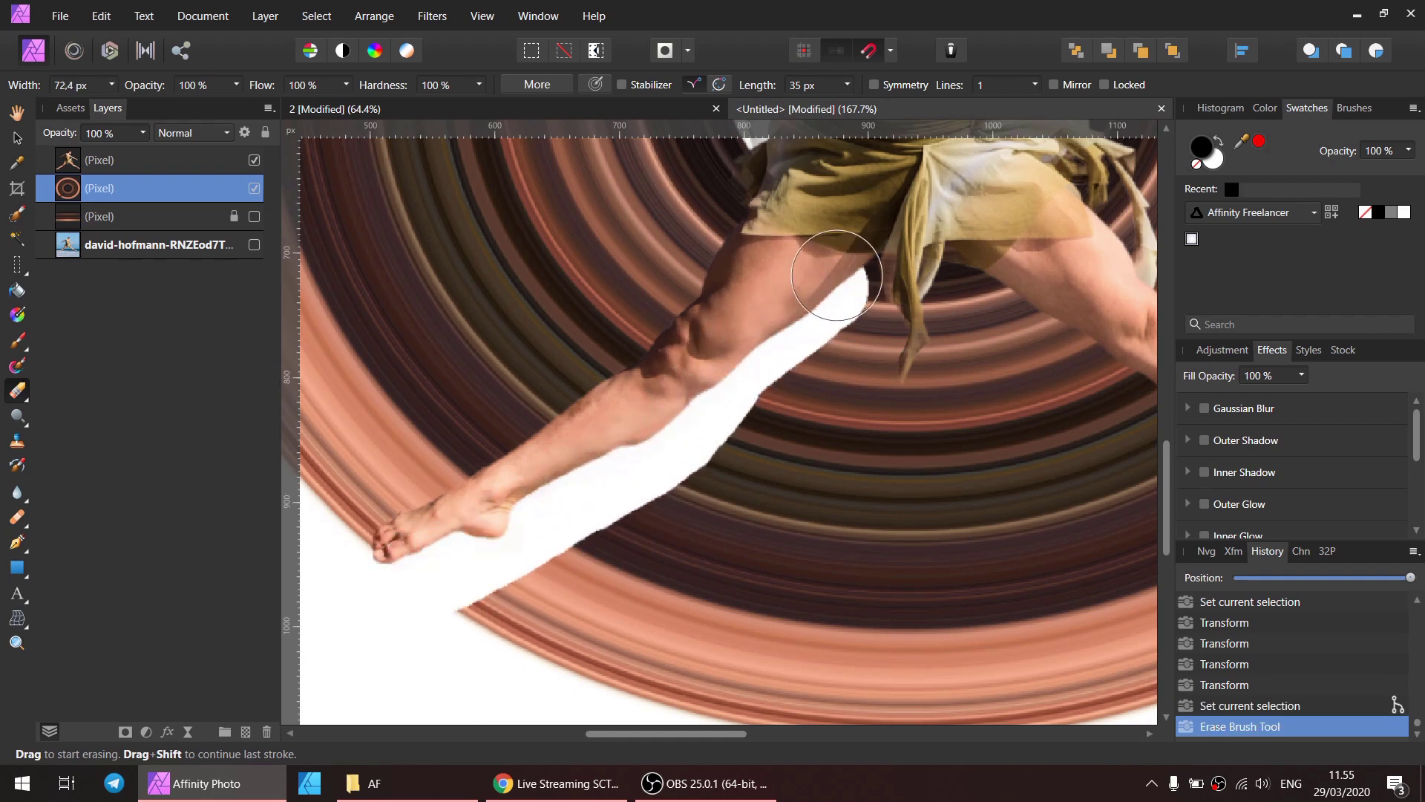
pyautogui.moveTo(831, 279)
pyautogui.mouseDown()
pyautogui.moveTo(1024, 430)
pyautogui.moveTo(636, 398)
pyautogui.moveTo(579, 254)
pyautogui.moveTo(773, 389)
pyautogui.moveTo(971, 456)
pyautogui.moveTo(1041, 497)
pyautogui.moveTo(964, 592)
pyautogui.moveTo(942, 554)
pyautogui.moveTo(1021, 532)
pyautogui.moveTo(933, 493)
pyautogui.mouseUp()
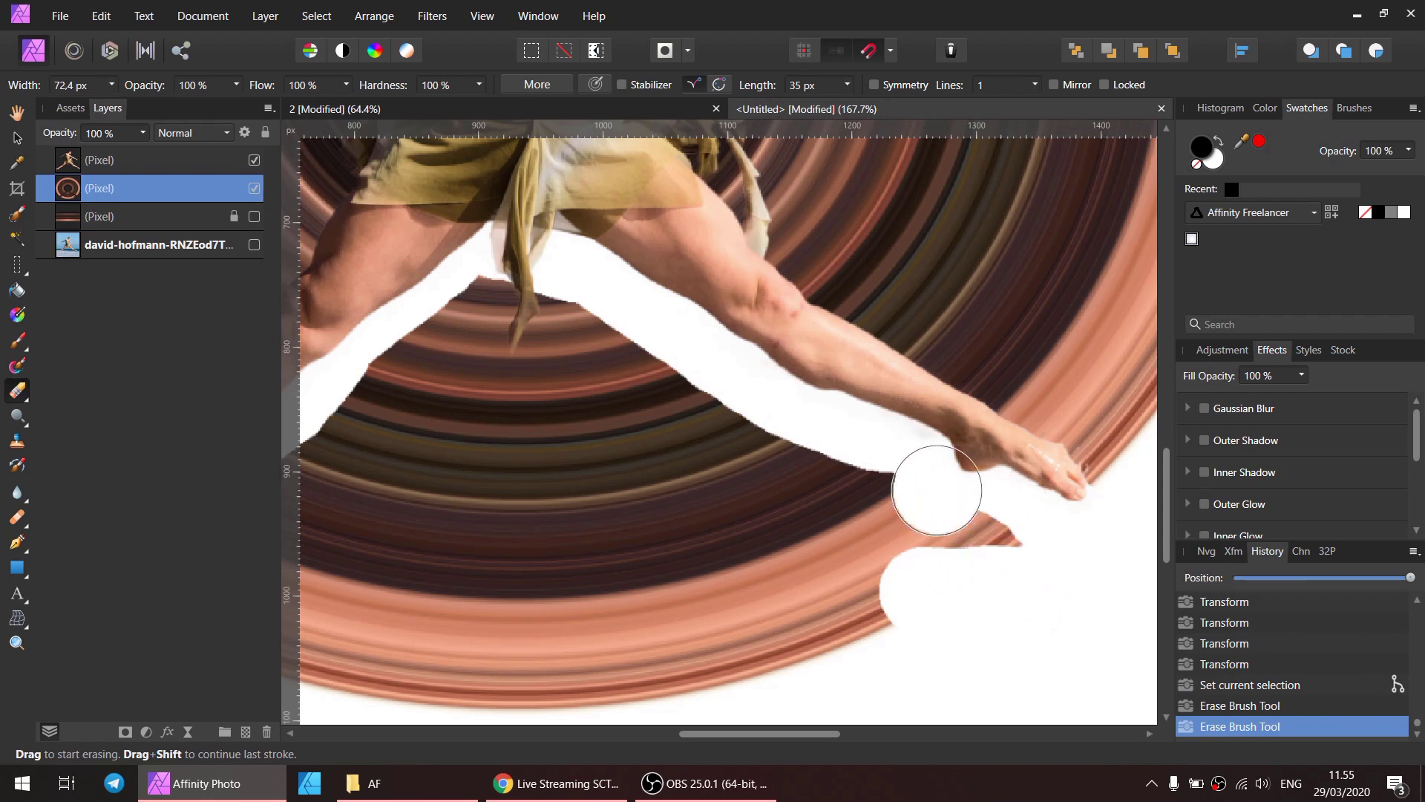
pyautogui.hotkey('ctrl', 'z')
pyautogui.hotkey('ctrl', 'z')
pyautogui.moveTo(587, 276)
pyautogui.mouseDown()
pyautogui.moveTo(1032, 512)
pyautogui.moveTo(754, 582)
pyautogui.moveTo(875, 547)
pyautogui.mouseUp()
pyautogui.scroll(-2, 893, 555)
# Erase the bottom ring band and the ring between the legs up to the crotch.
pyautogui.moveTo(1054, 584)
pyautogui.mouseDown()
pyautogui.moveTo(965, 605)
pyautogui.moveTo(612, 617)
pyautogui.mouseUp()
pyautogui.moveTo(913, 609)
pyautogui.mouseDown()
pyautogui.moveTo(608, 586)
pyautogui.moveTo(567, 550)
pyautogui.moveTo(735, 369)
pyautogui.mouseUp()
pyautogui.moveTo(524, 558)
pyautogui.mouseDown()
pyautogui.moveTo(713, 460)
pyautogui.moveTo(767, 386)
pyautogui.mouseUp()
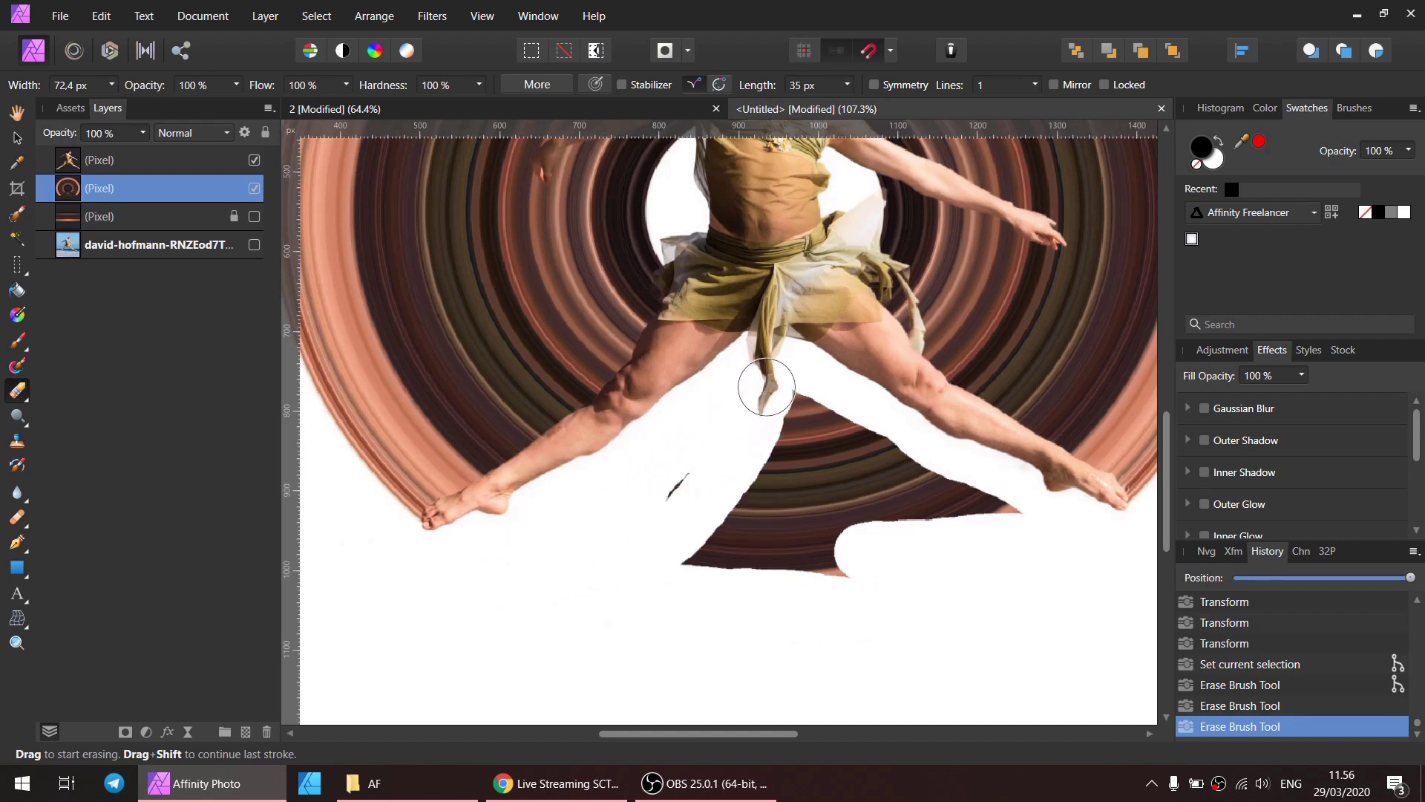
pyautogui.moveTo(708, 542)
pyautogui.mouseDown()
pyautogui.moveTo(798, 563)
pyautogui.moveTo(815, 502)
pyautogui.moveTo(1012, 509)
pyautogui.moveTo(819, 420)
pyautogui.moveTo(875, 469)
pyautogui.mouseUp()
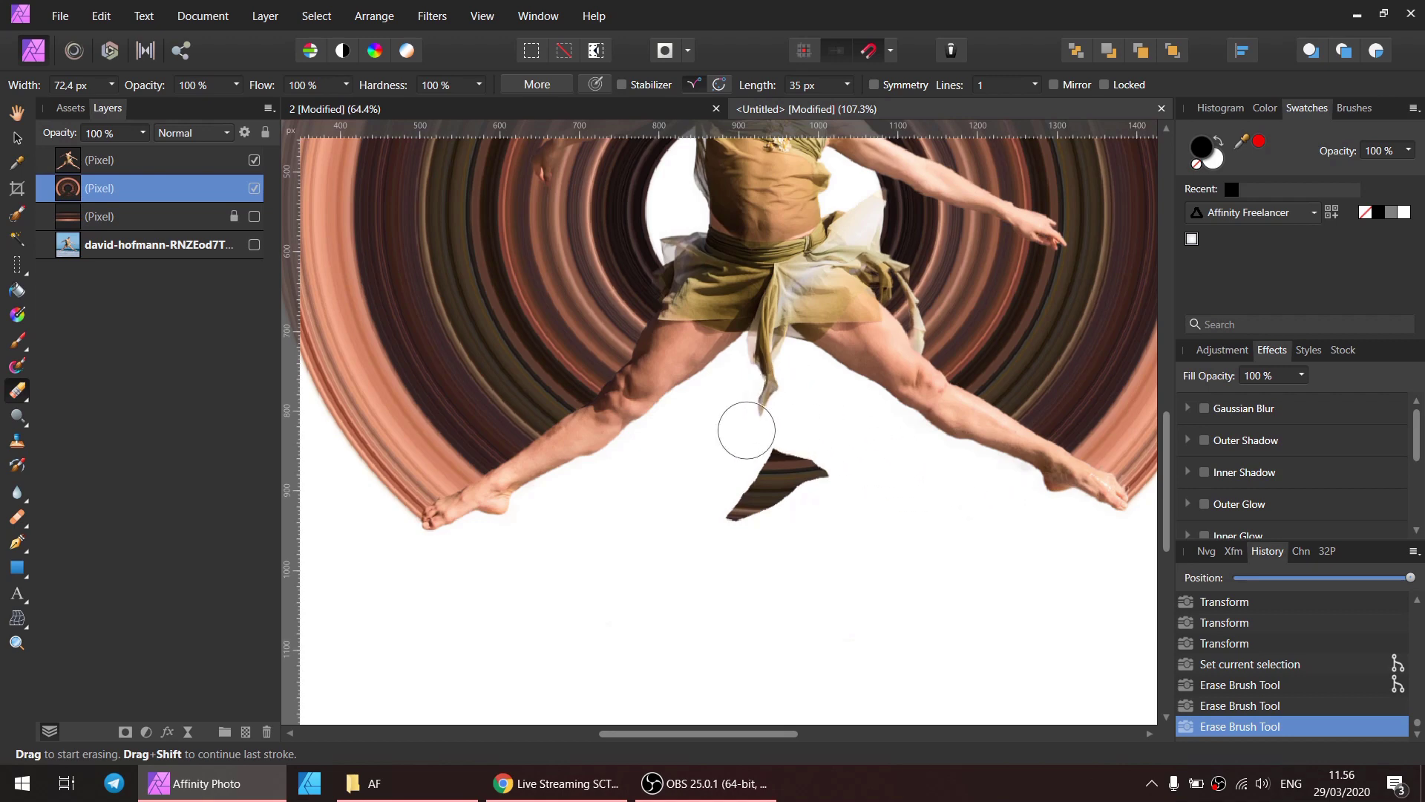
pyautogui.moveTo(746, 429); pyautogui.dragTo(816, 445)
pyautogui.scroll(-3, 843, 576)
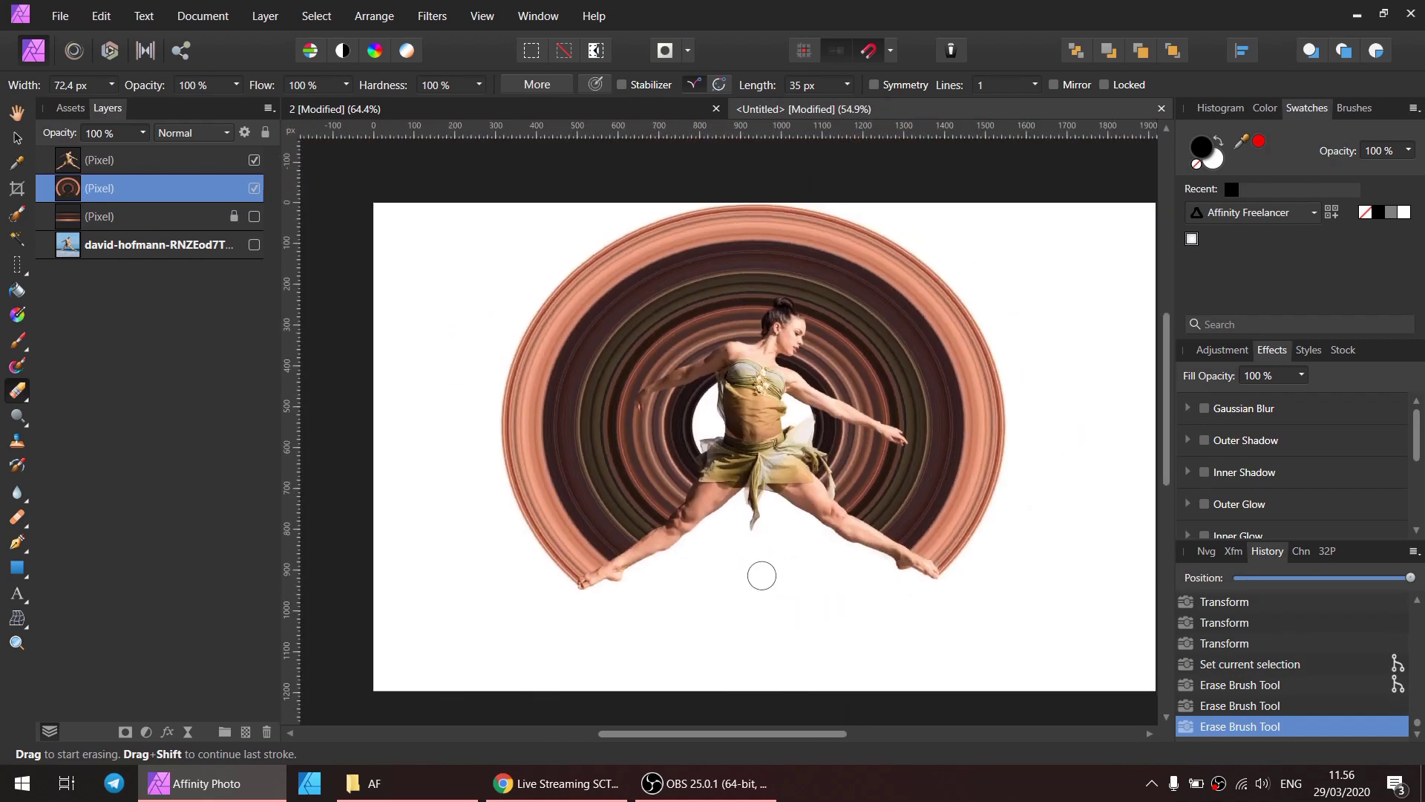
pyautogui.press('v')
pyautogui.click(1019, 459)
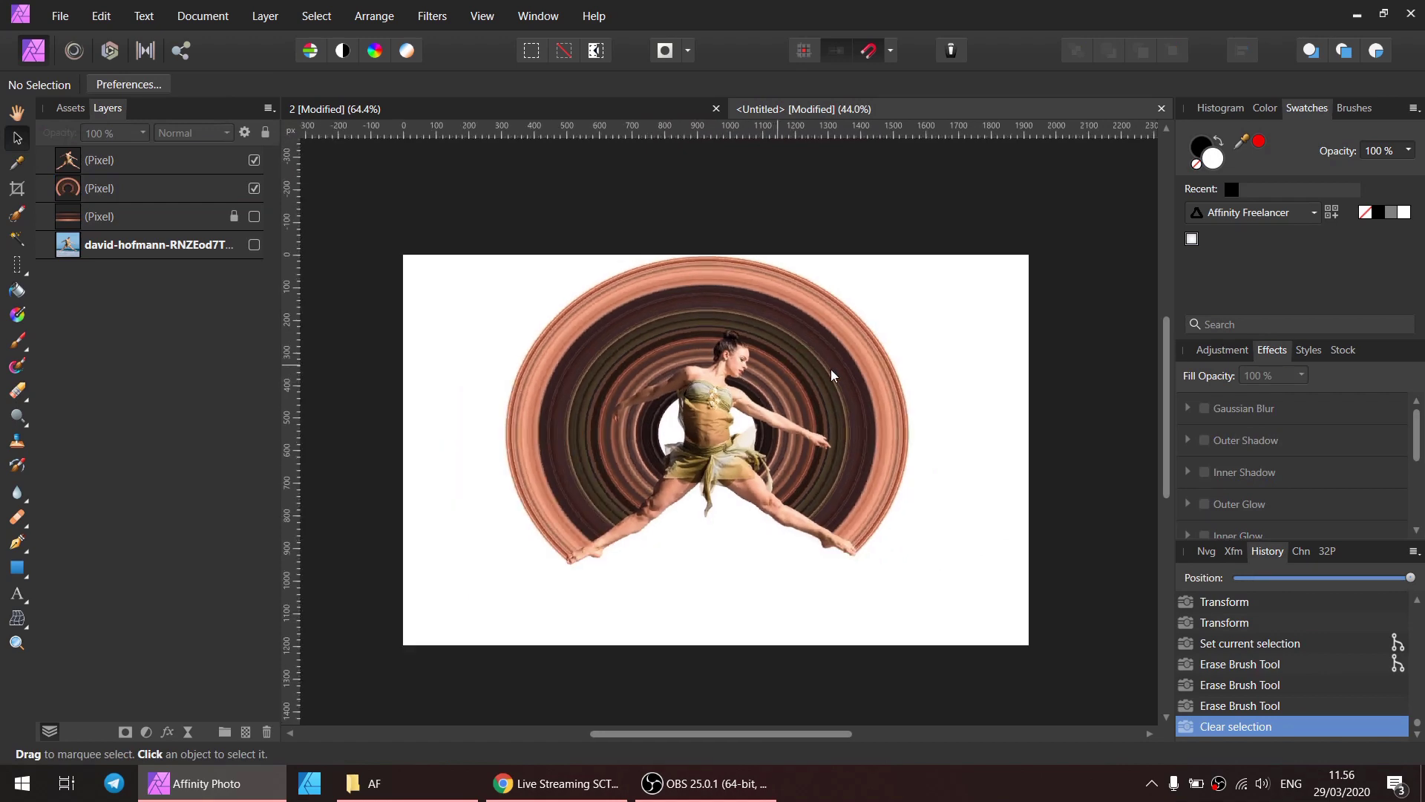
# Narrow the copper ring arch horizontally by pulling its right side inward.
pyautogui.click(865, 375)
pyautogui.scroll(1, 825, 410)
pyautogui.scroll(1, 825, 411)
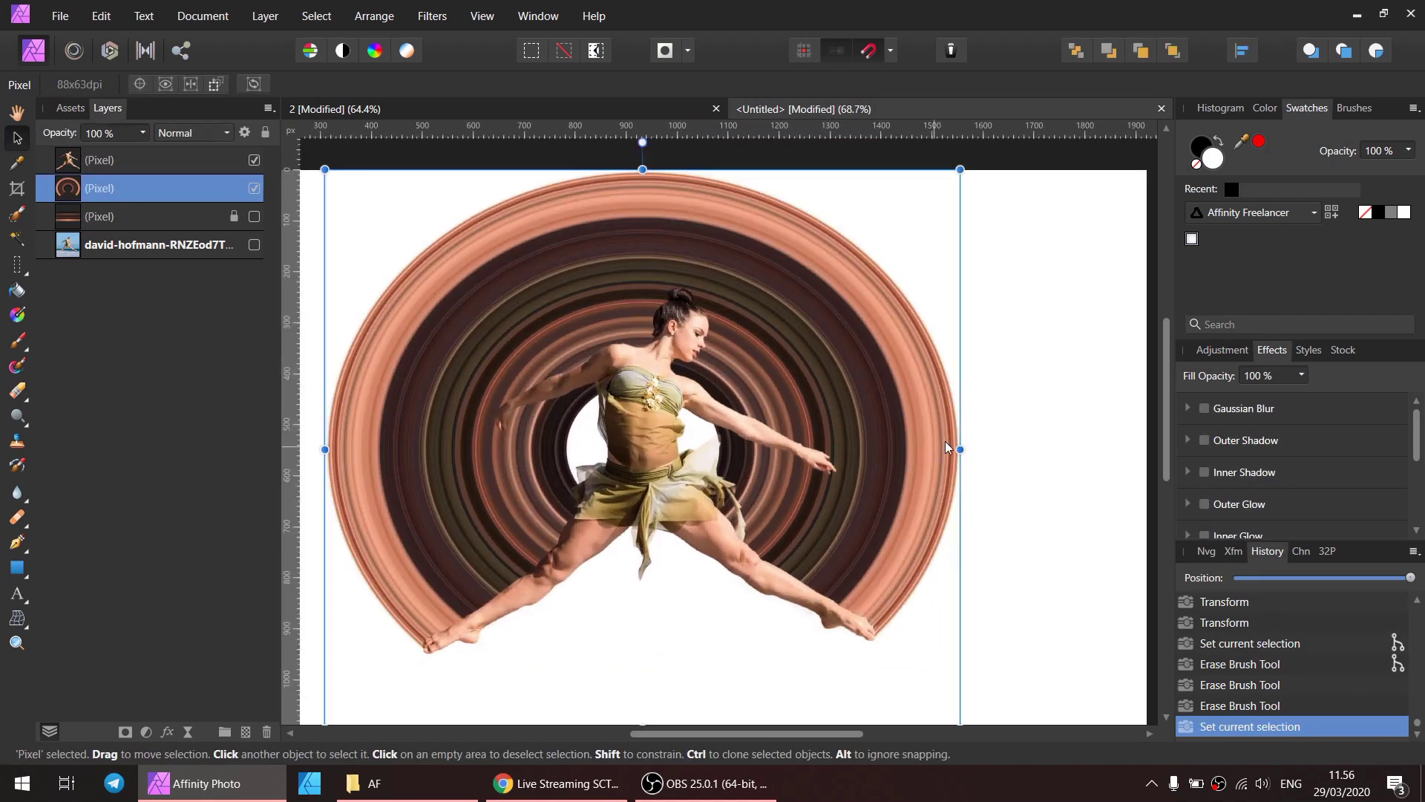
pyautogui.moveTo(960, 449); pyautogui.dragTo(950, 447)
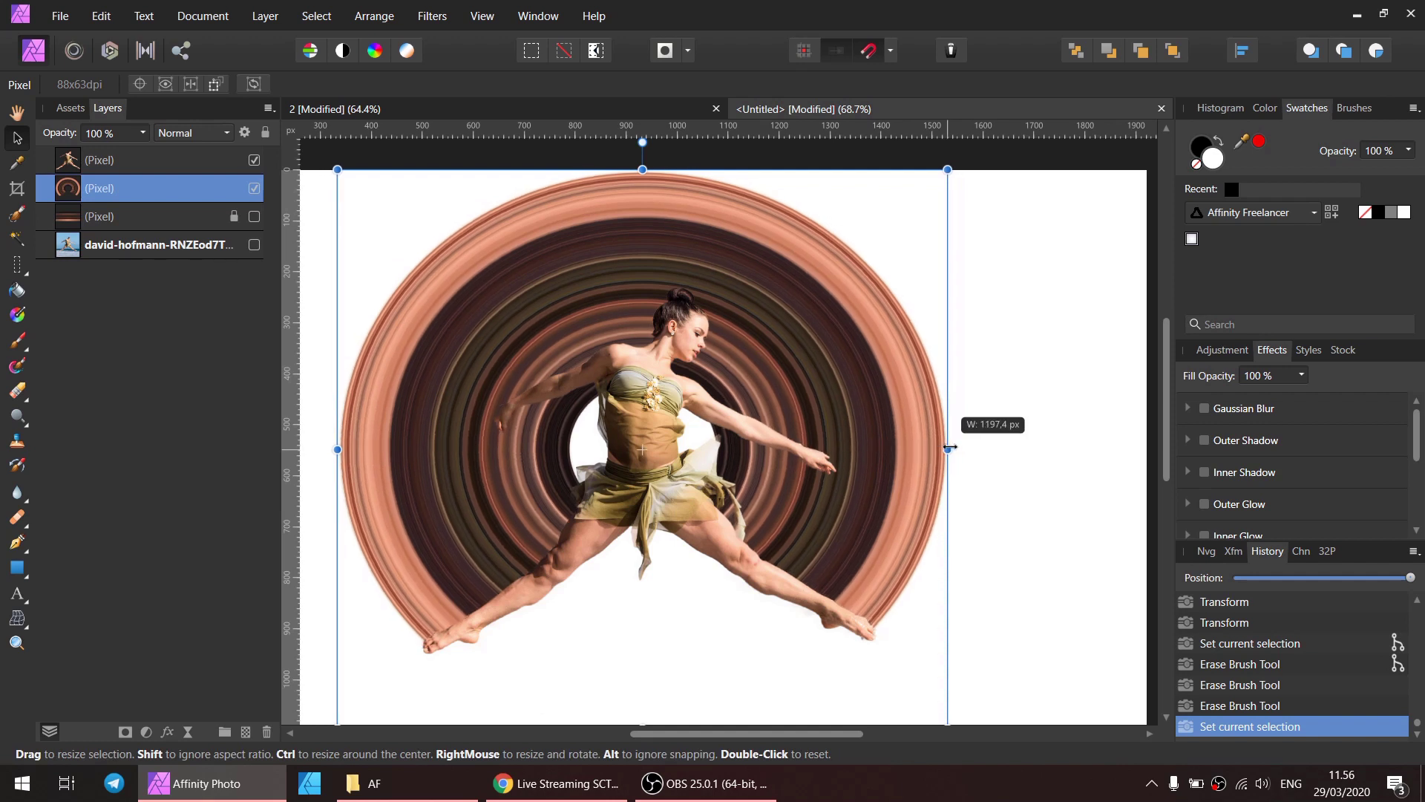
pyautogui.moveTo(949, 447); pyautogui.dragTo(943, 448)
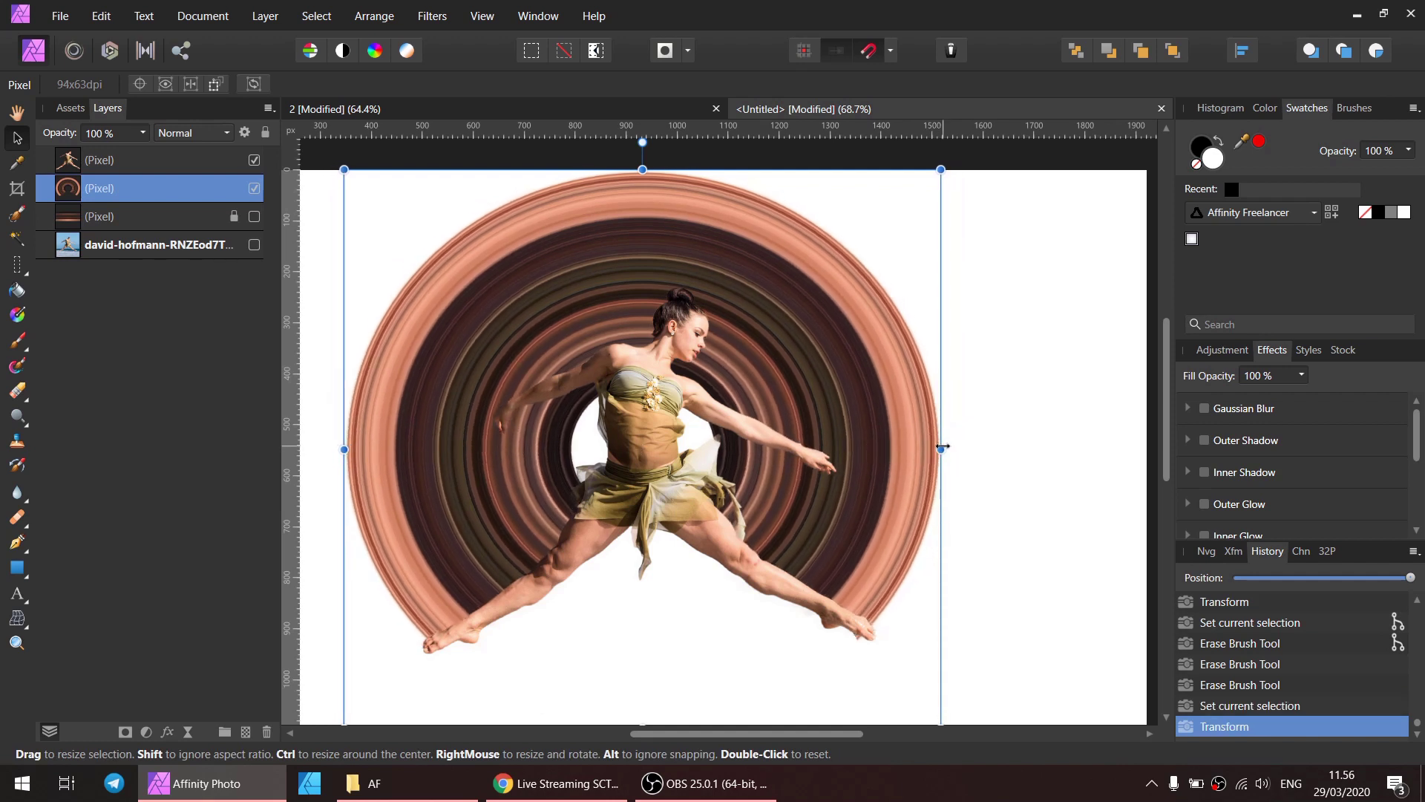
# Scale the arch up proportionally to about 1223.6 × 1119.7 px behind the dancer.
pyautogui.scroll(-3, 977, 590)
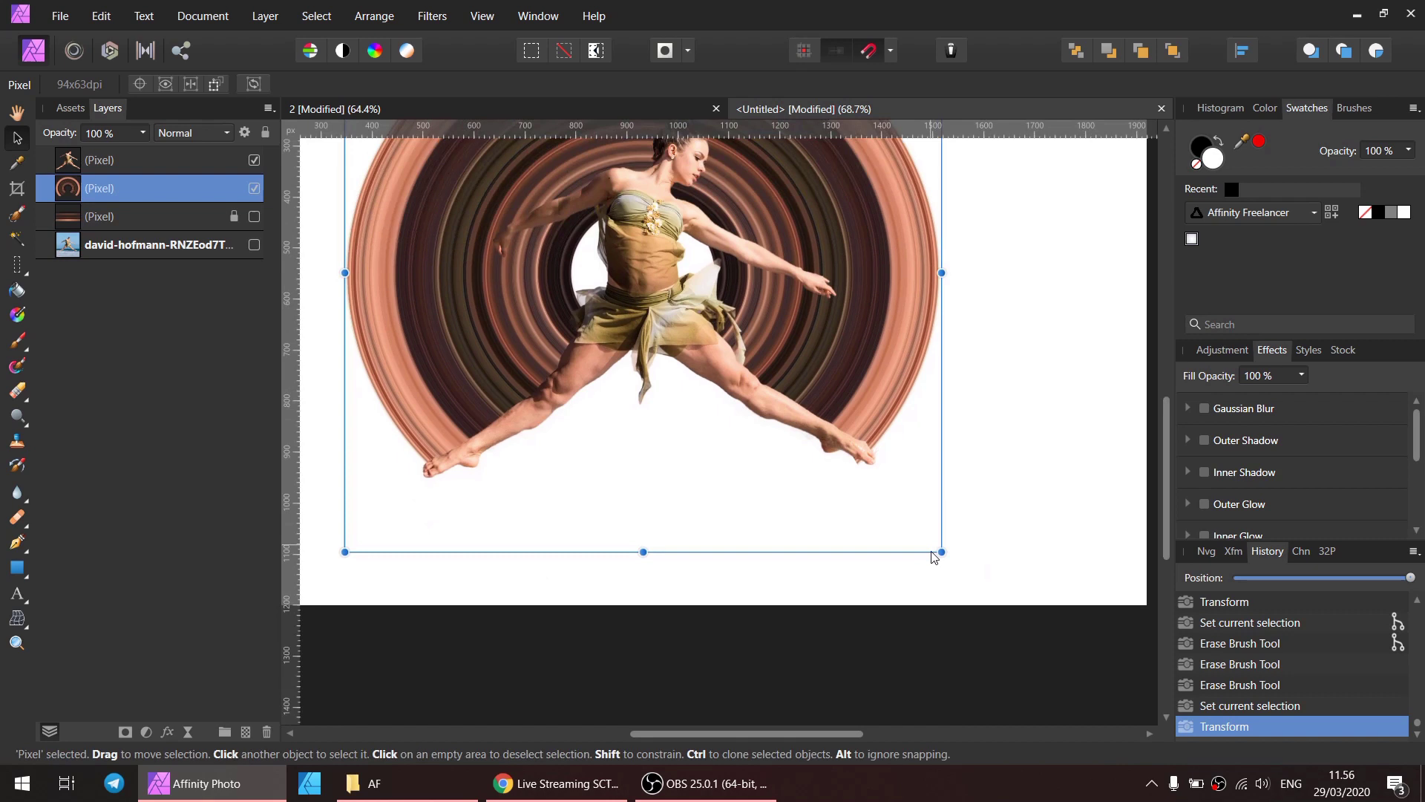
pyautogui.moveTo(942, 552); pyautogui.dragTo(956, 558)
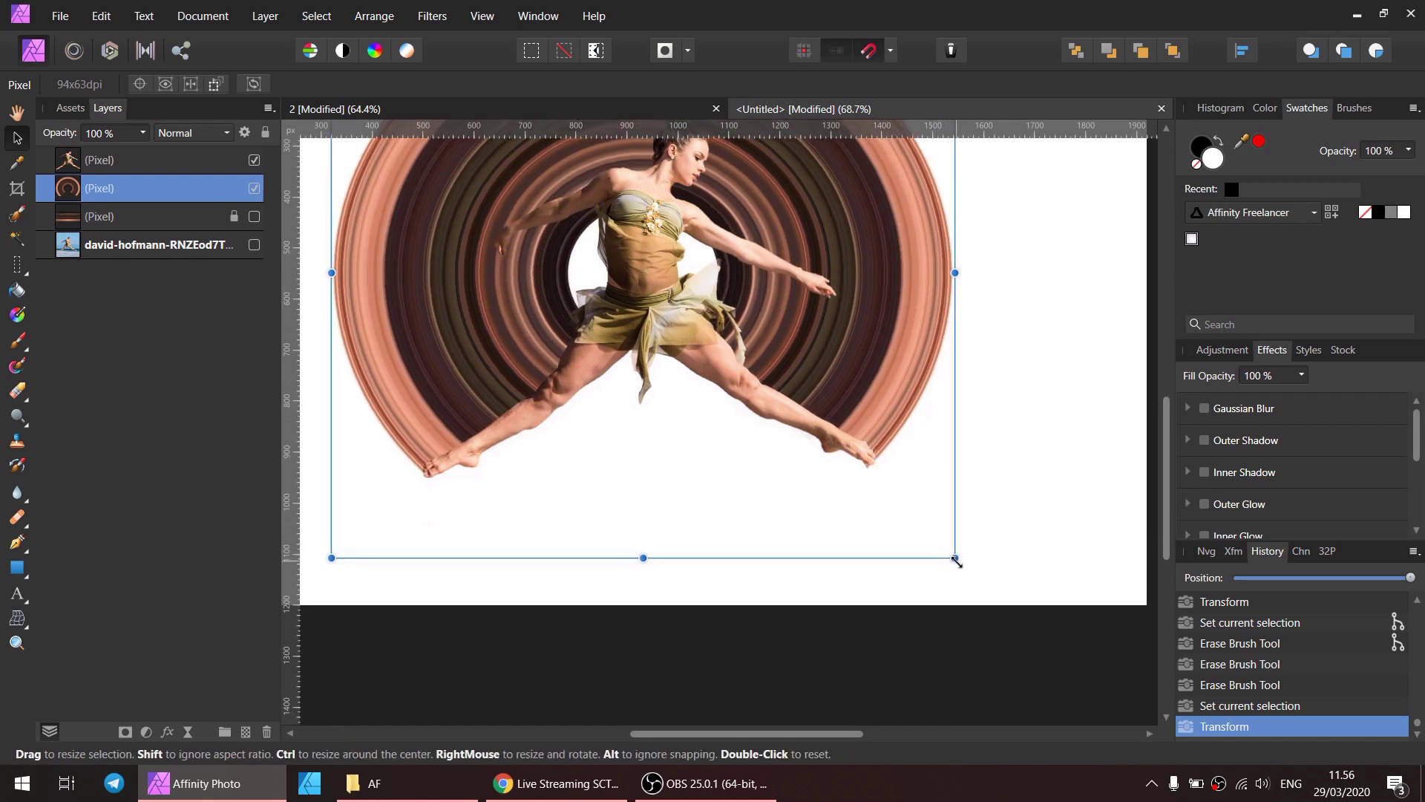
pyautogui.click(1009, 488)
pyautogui.click(18, 390)
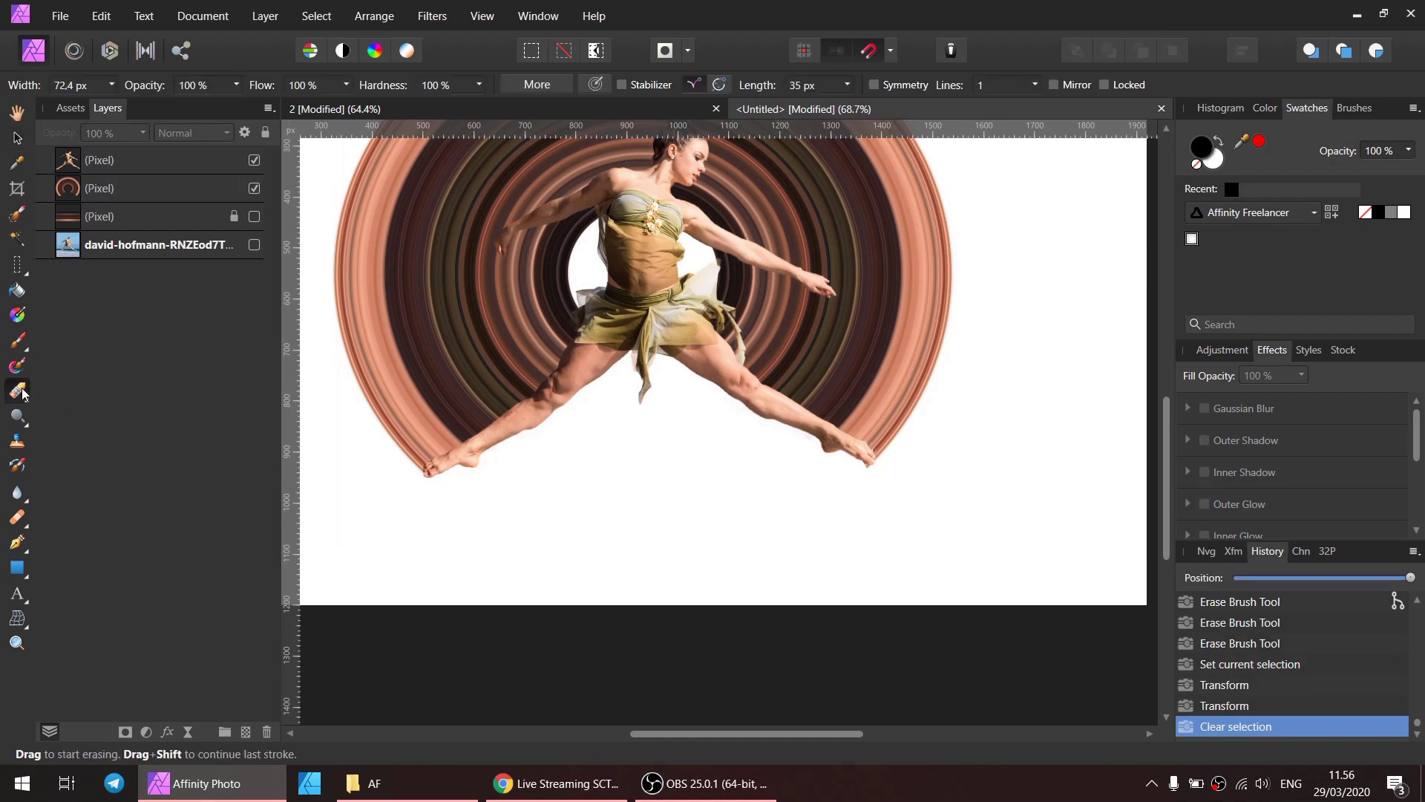
# Erase the ring remnants below the toes of the dancer's right foot on the ring layer.
pyautogui.scroll(5, 863, 469)
pyautogui.moveTo(837, 484); pyautogui.dragTo(860, 500)
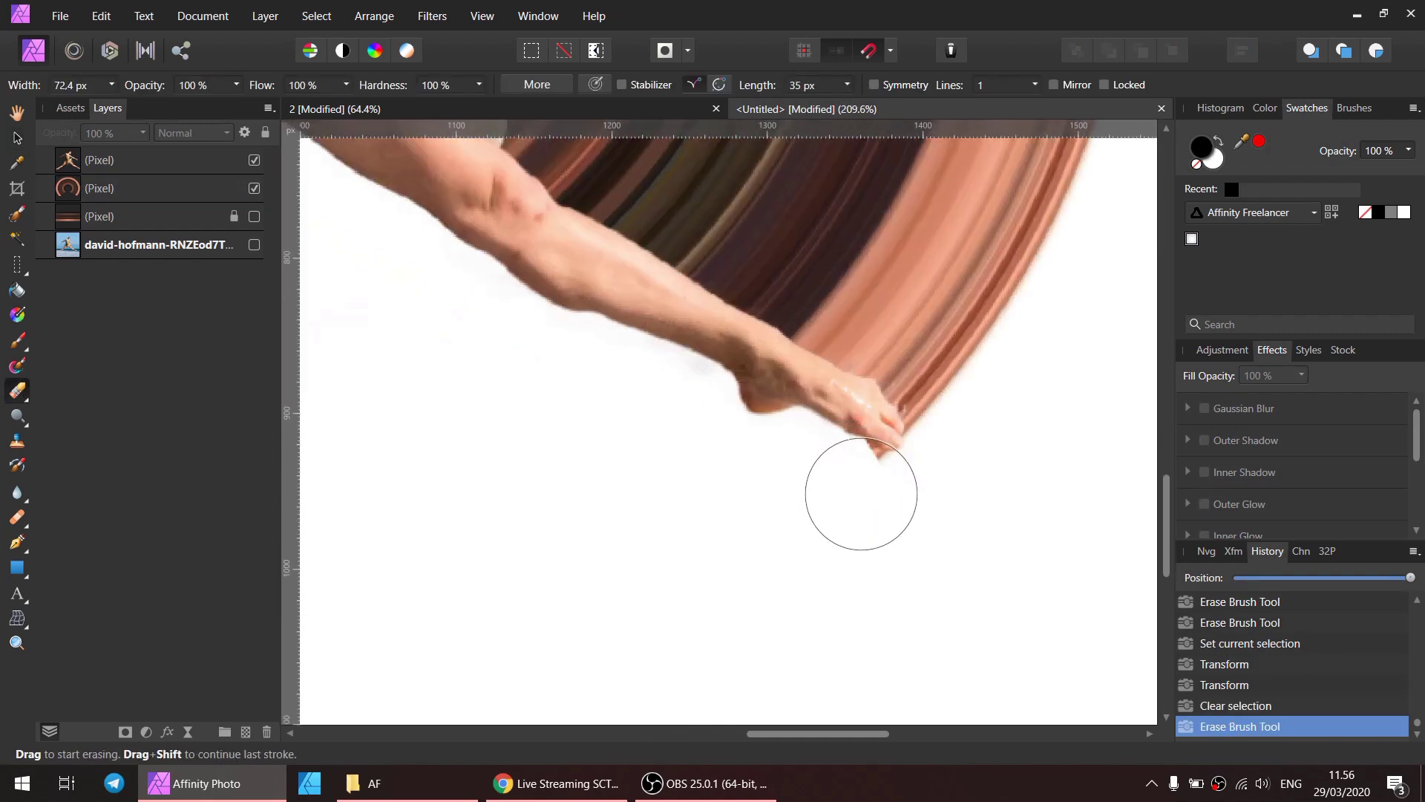
pyautogui.click(117, 188)
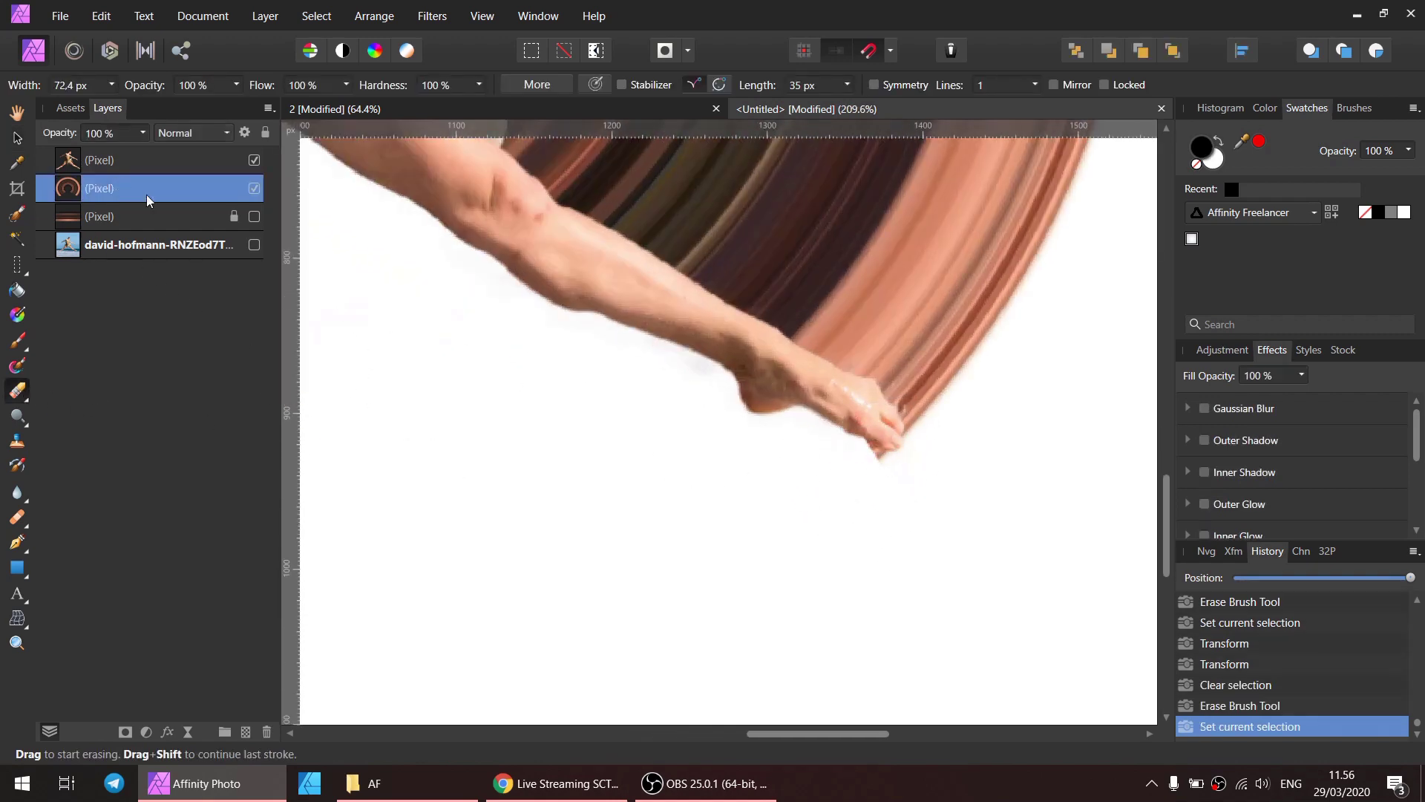
pyautogui.moveTo(826, 467); pyautogui.dragTo(839, 480)
pyautogui.scroll(-3, 878, 520)
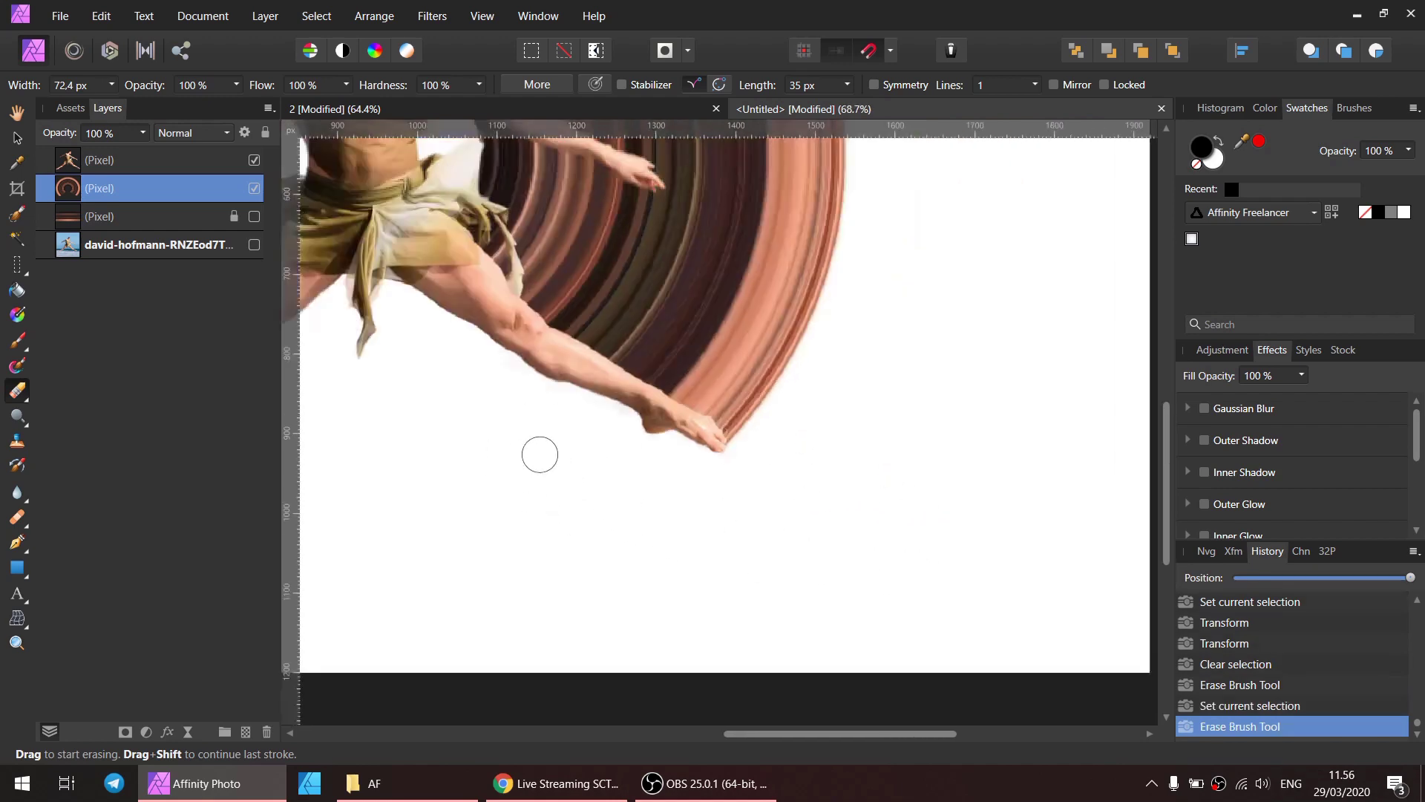
pyautogui.scroll(-2, 658, 439)
pyautogui.scroll(2, 659, 435)
pyautogui.scroll(1, 698, 430)
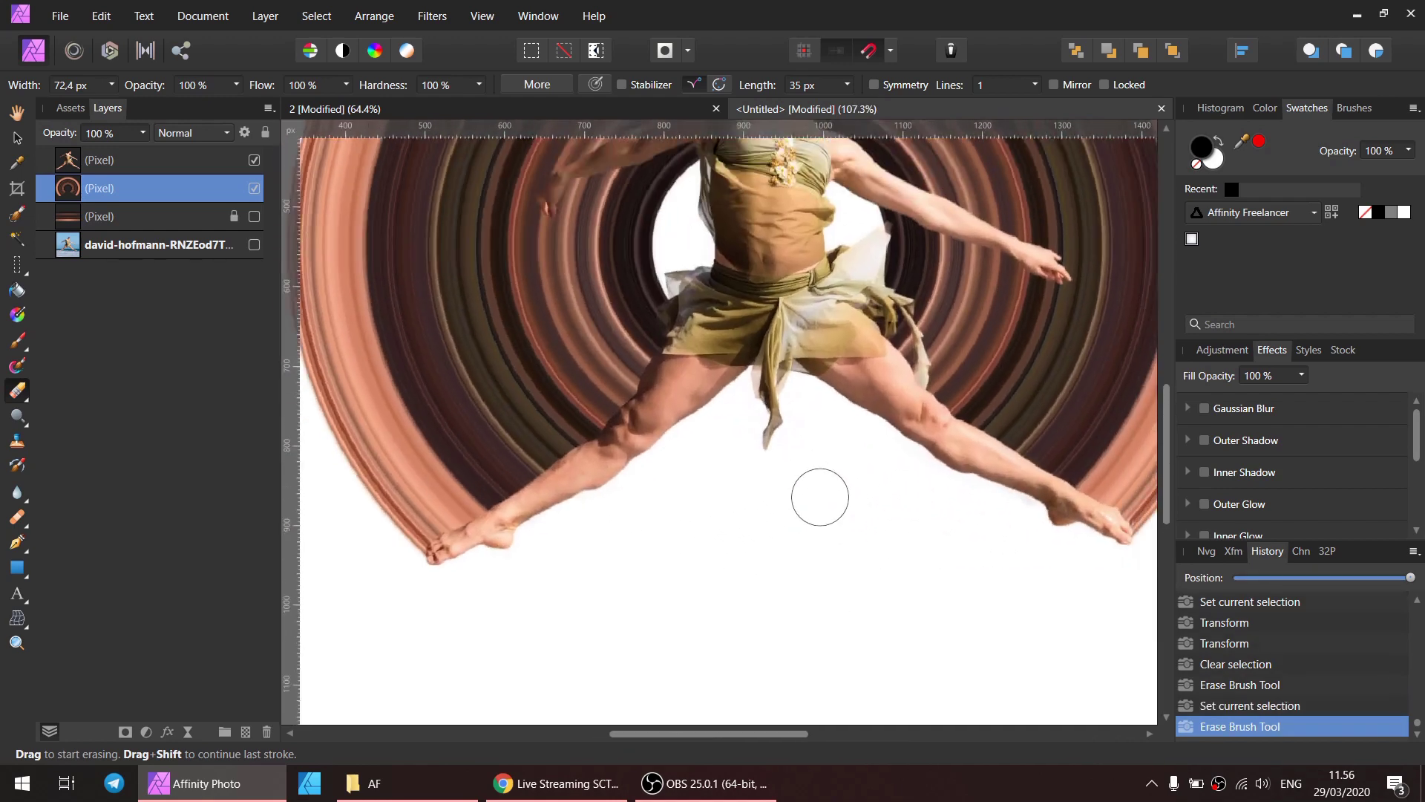
pyautogui.scroll(3, 820, 493)
pyautogui.hscroll(2, 752, 479)
pyautogui.press('v')
pyautogui.scroll(-3, 752, 478)
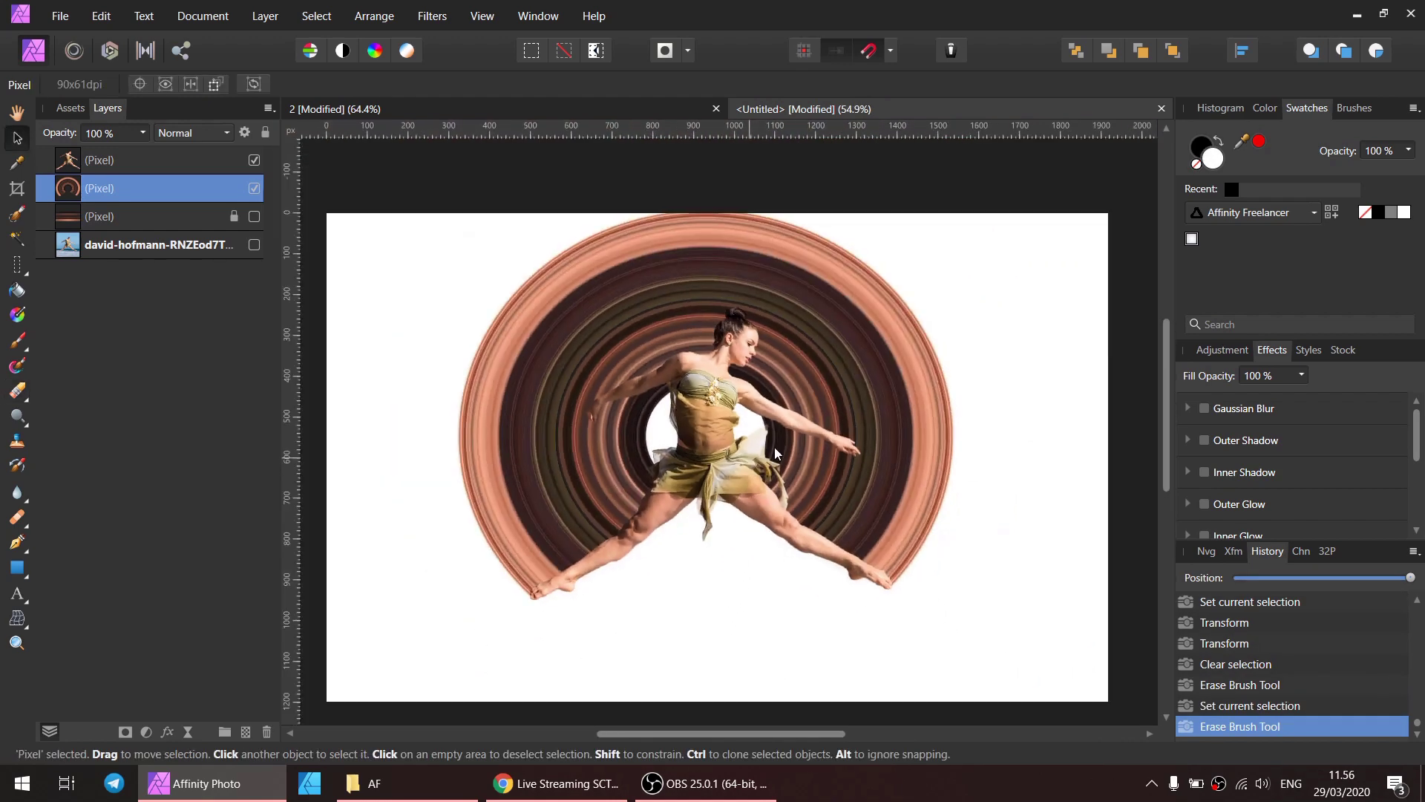
pyautogui.click(1024, 421)
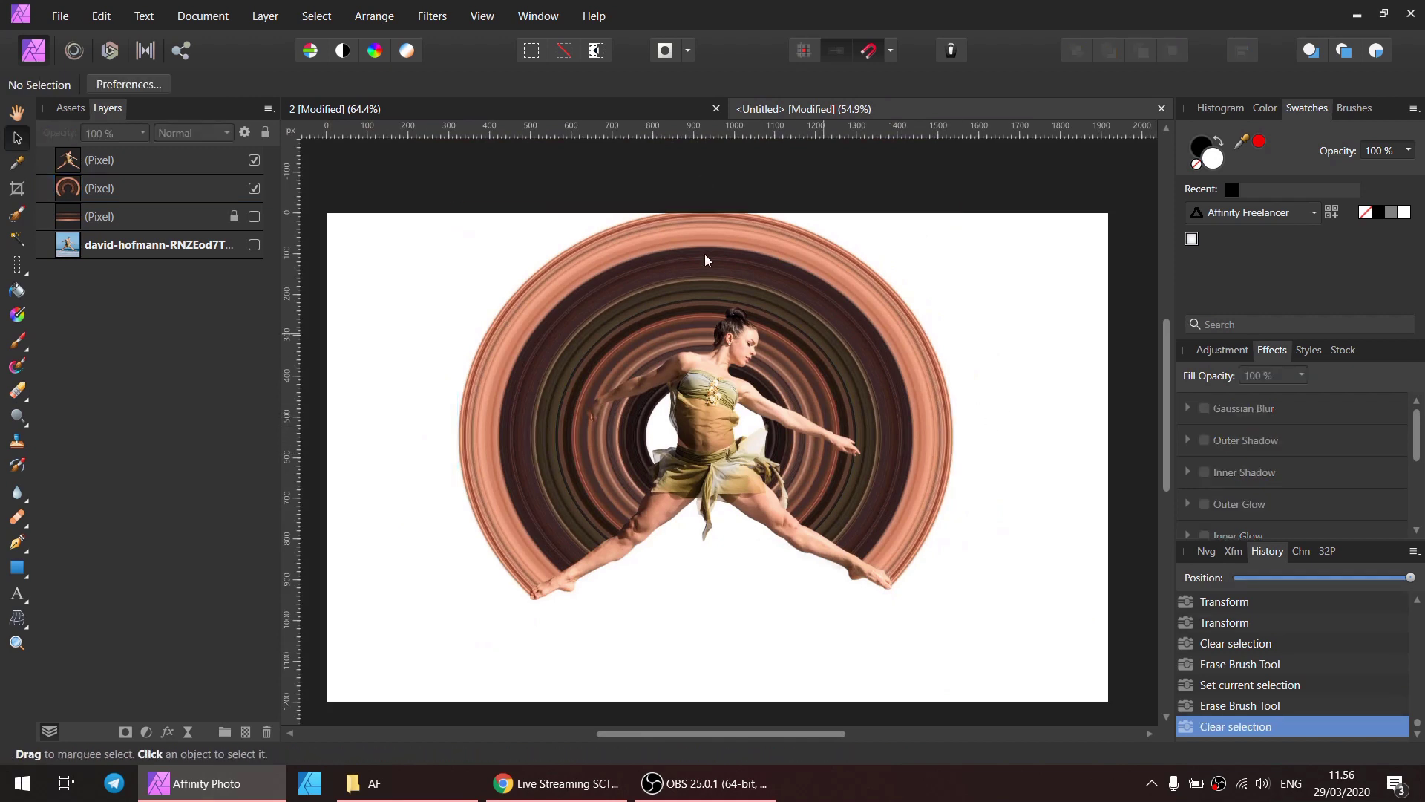
pyautogui.click(864, 313)
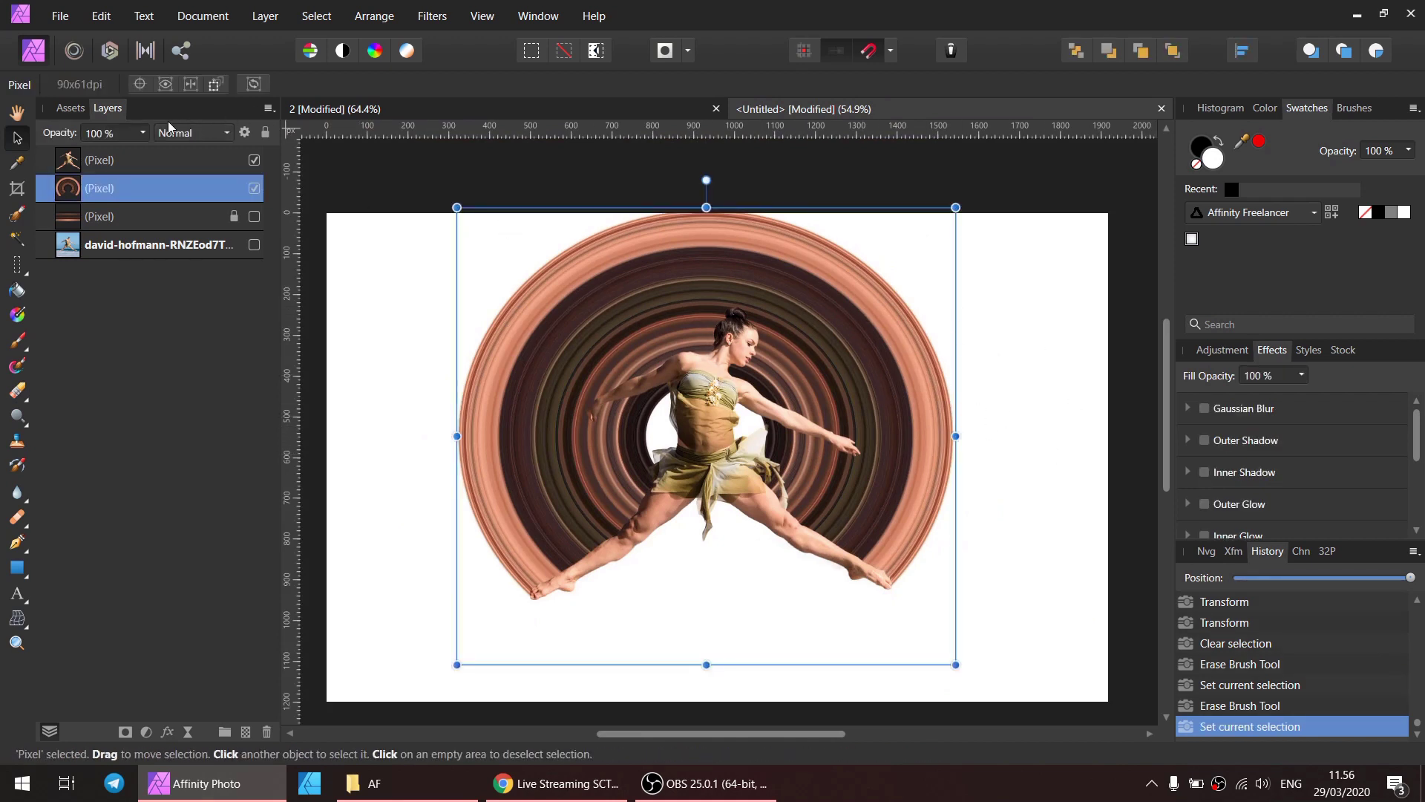
# Lower the copper ring layer's opacity so it becomes slightly transparent.
pyautogui.click(144, 134)
pyautogui.moveTo(144, 157); pyautogui.dragTo(134, 153)
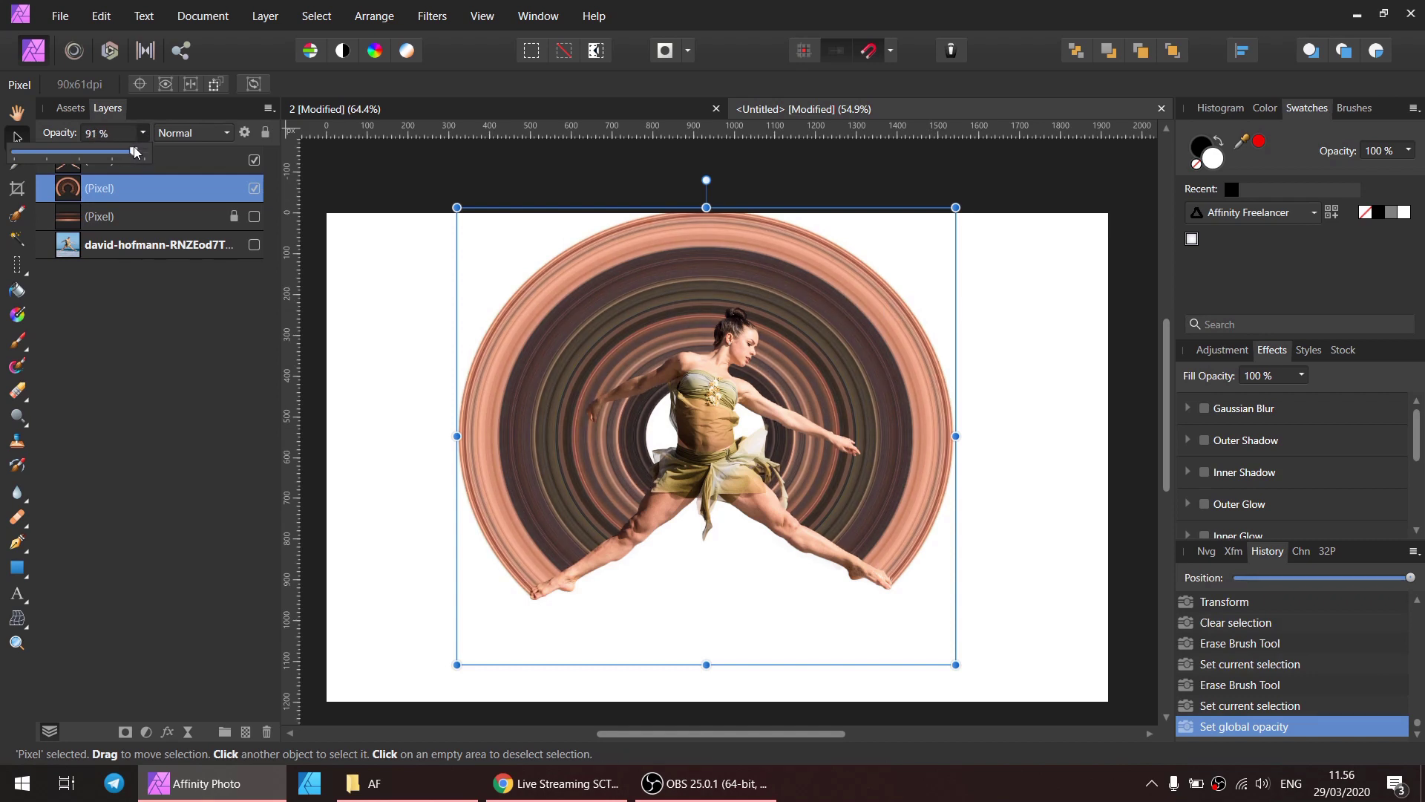
pyautogui.click(353, 332)
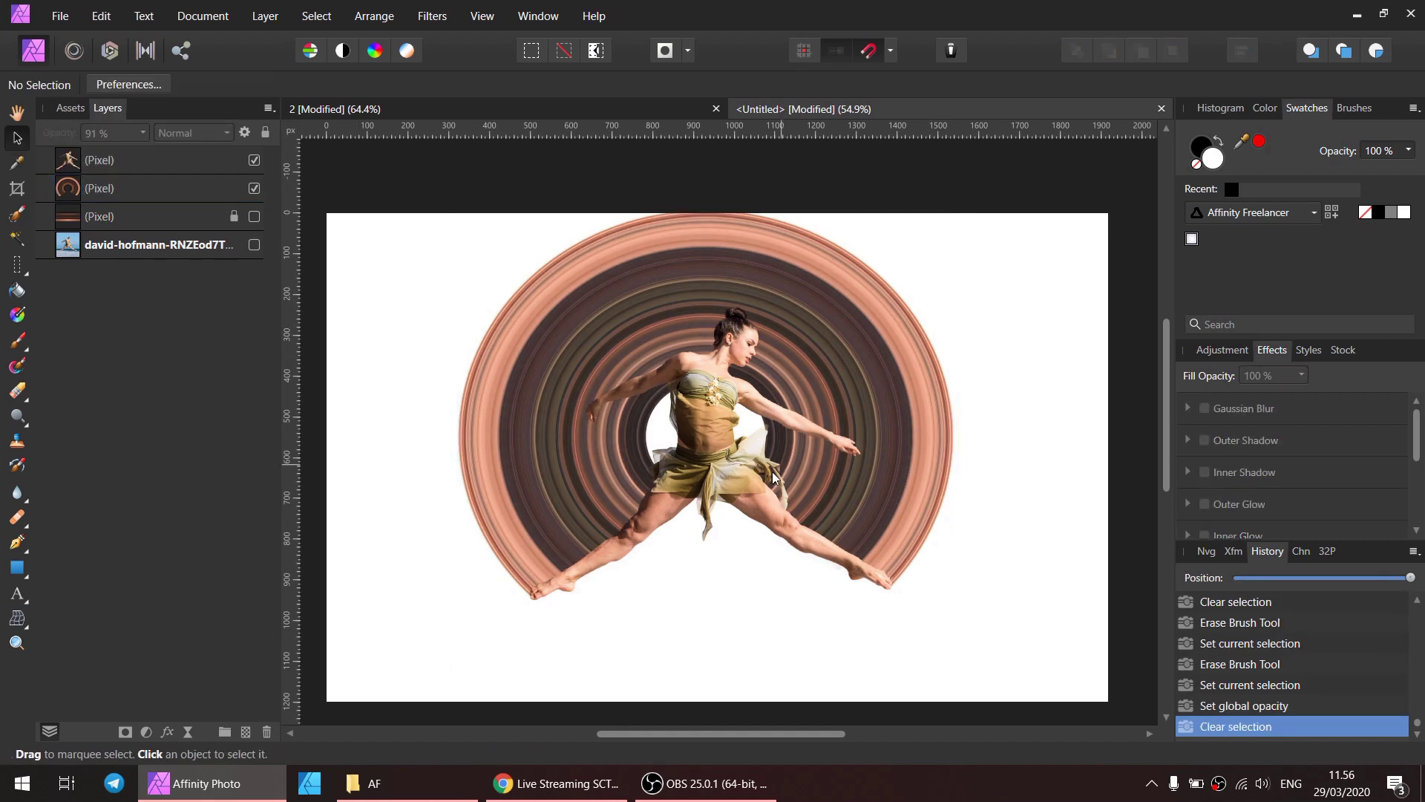
pyautogui.click(703, 461)
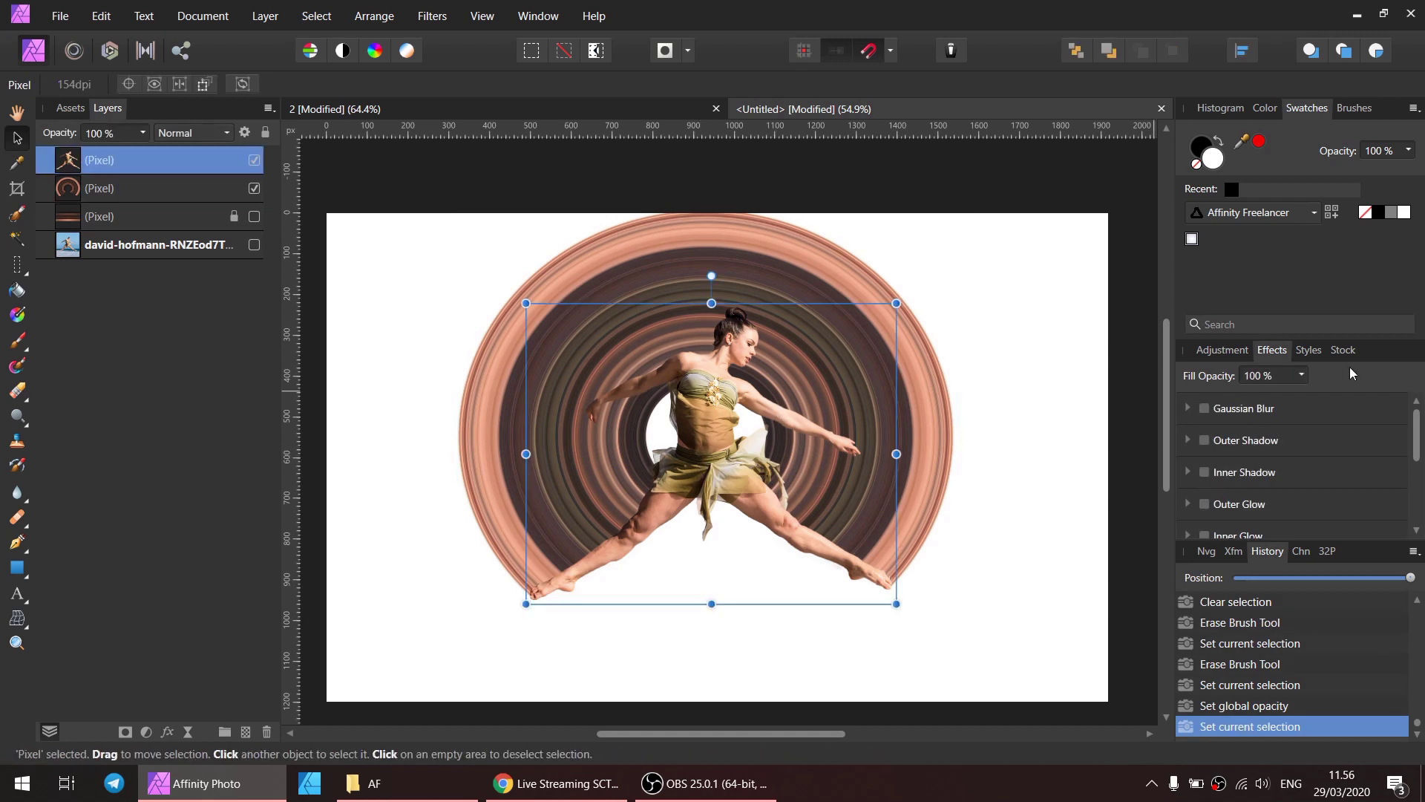
# Give the dancer an Outer Shadow: 32.4 px radius, 19.3 px offset, 90°, 62% opacity.
pyautogui.click(1204, 440)
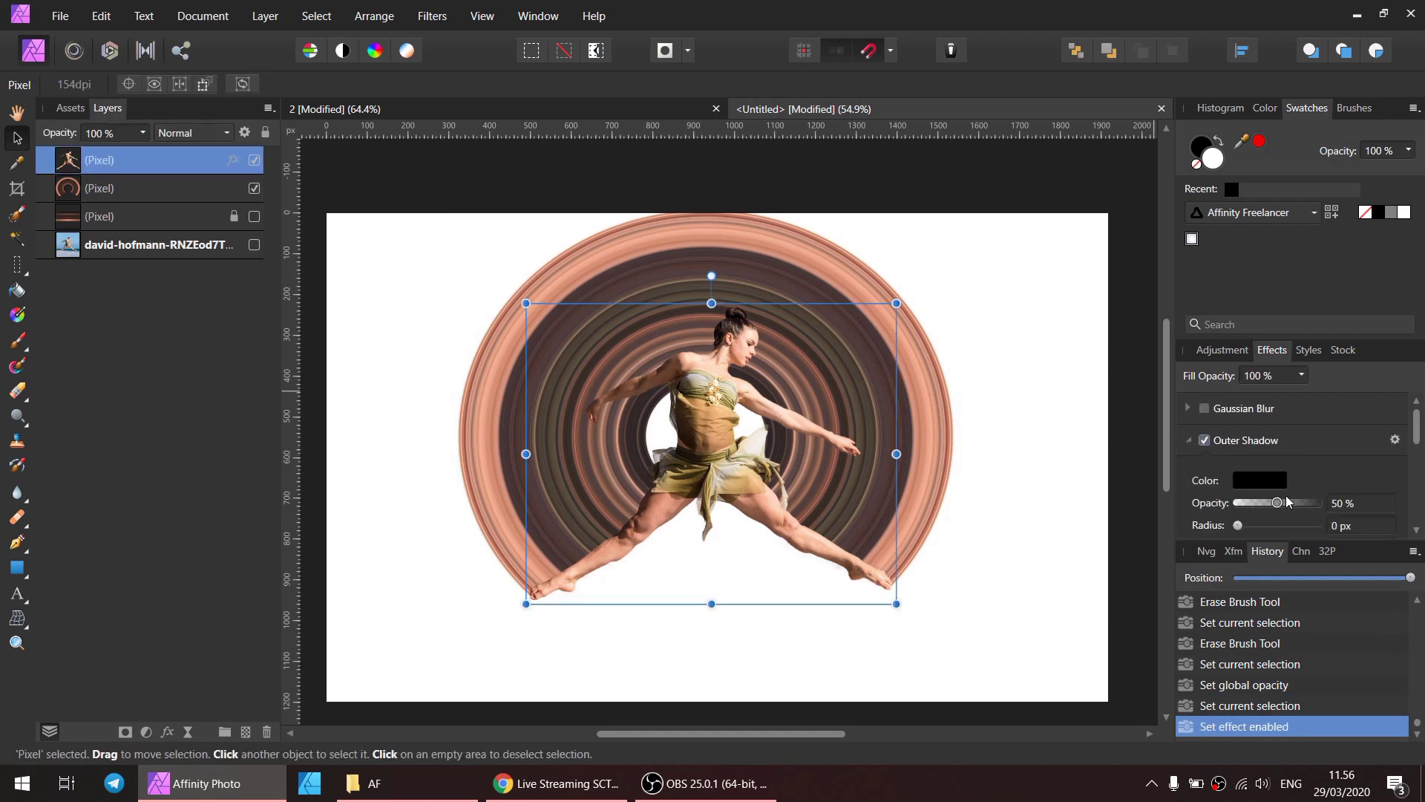
pyautogui.scroll(-2, 1255, 490)
pyautogui.moveTo(1238, 481)
pyautogui.mouseDown()
pyautogui.moveTo(1259, 481)
pyautogui.moveTo(1251, 505)
pyautogui.moveTo(1267, 504)
pyautogui.mouseUp()
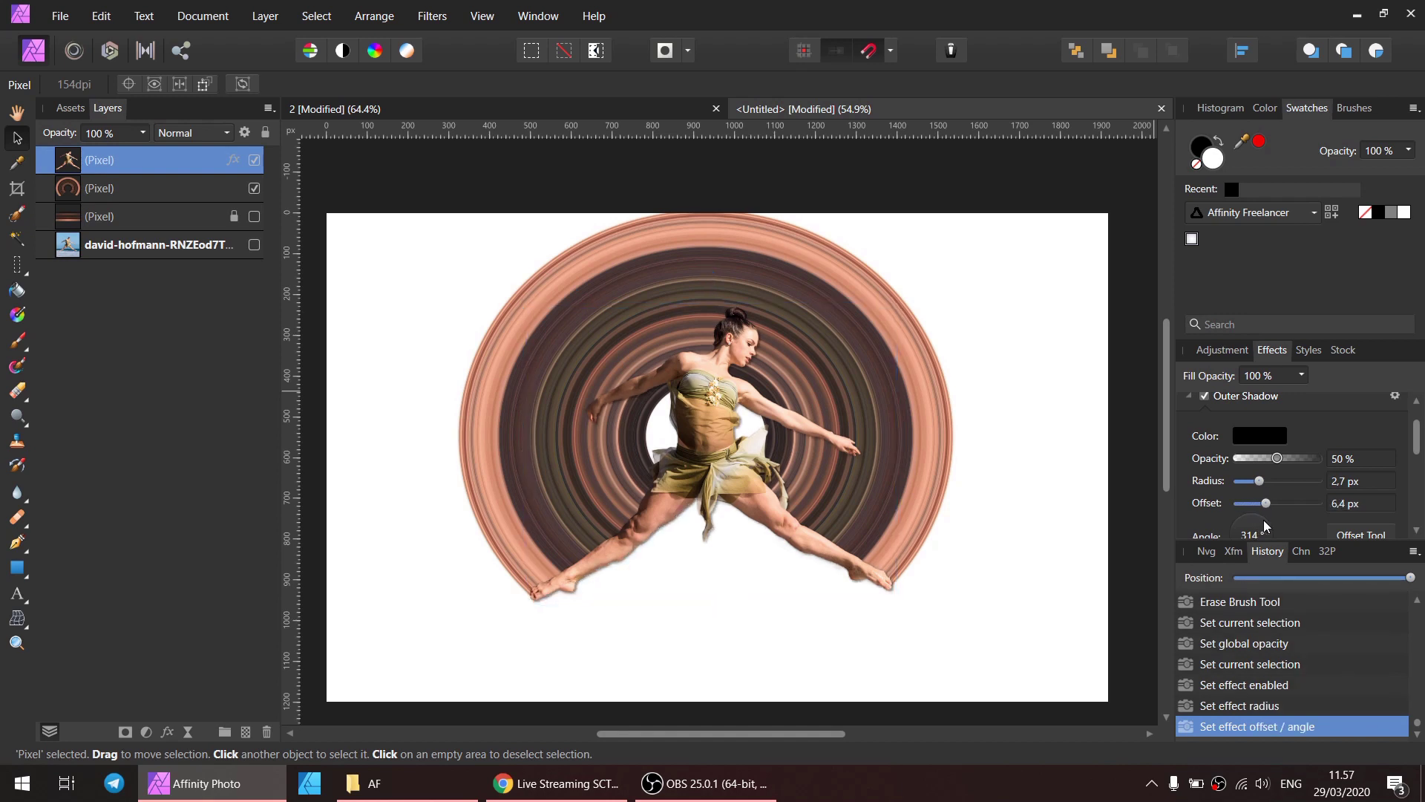
pyautogui.scroll(-2, 1299, 518)
pyautogui.moveTo(1271, 509); pyautogui.dragTo(1242, 451)
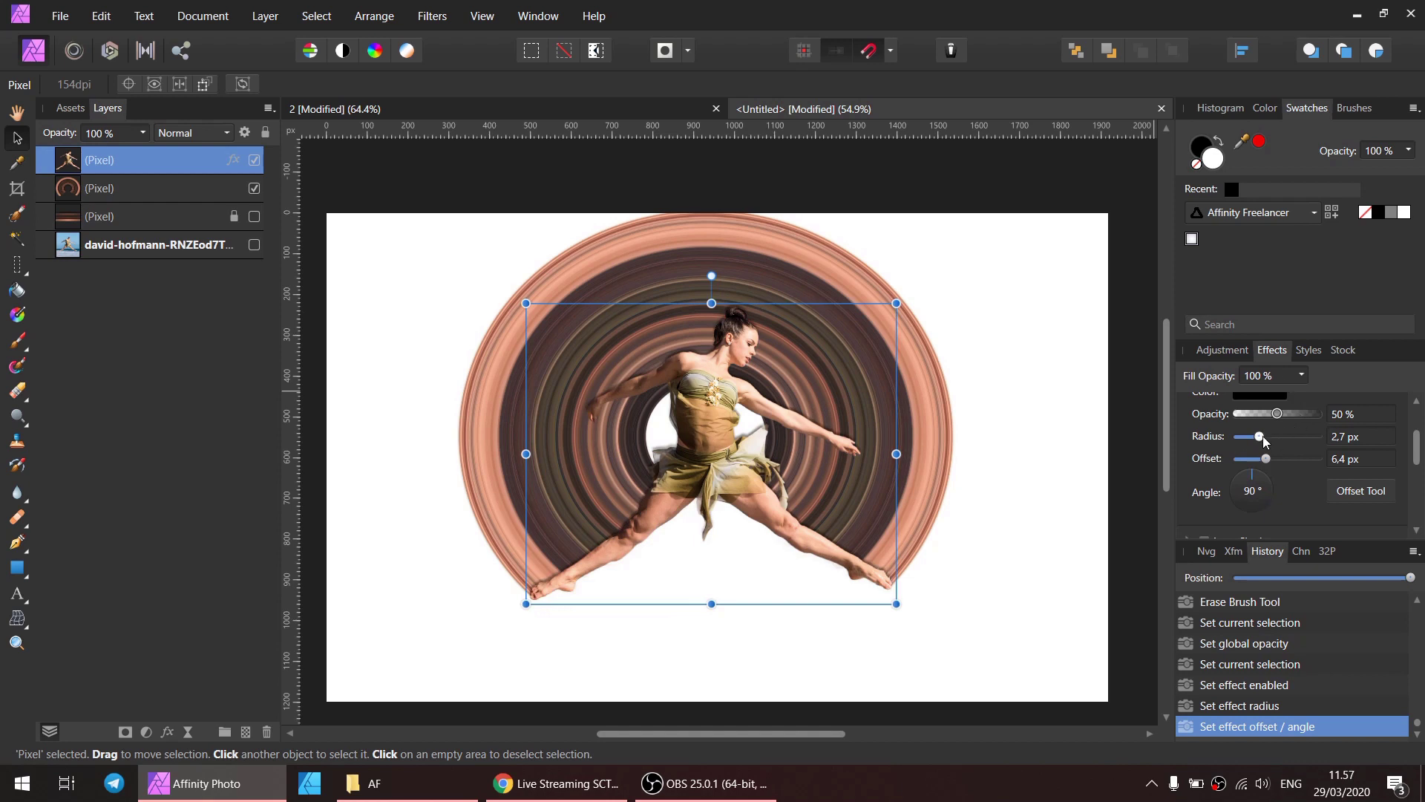
pyautogui.moveTo(1268, 460)
pyautogui.mouseDown()
pyautogui.moveTo(1307, 441)
pyautogui.moveTo(1287, 414)
pyautogui.mouseUp()
pyautogui.click(993, 389)
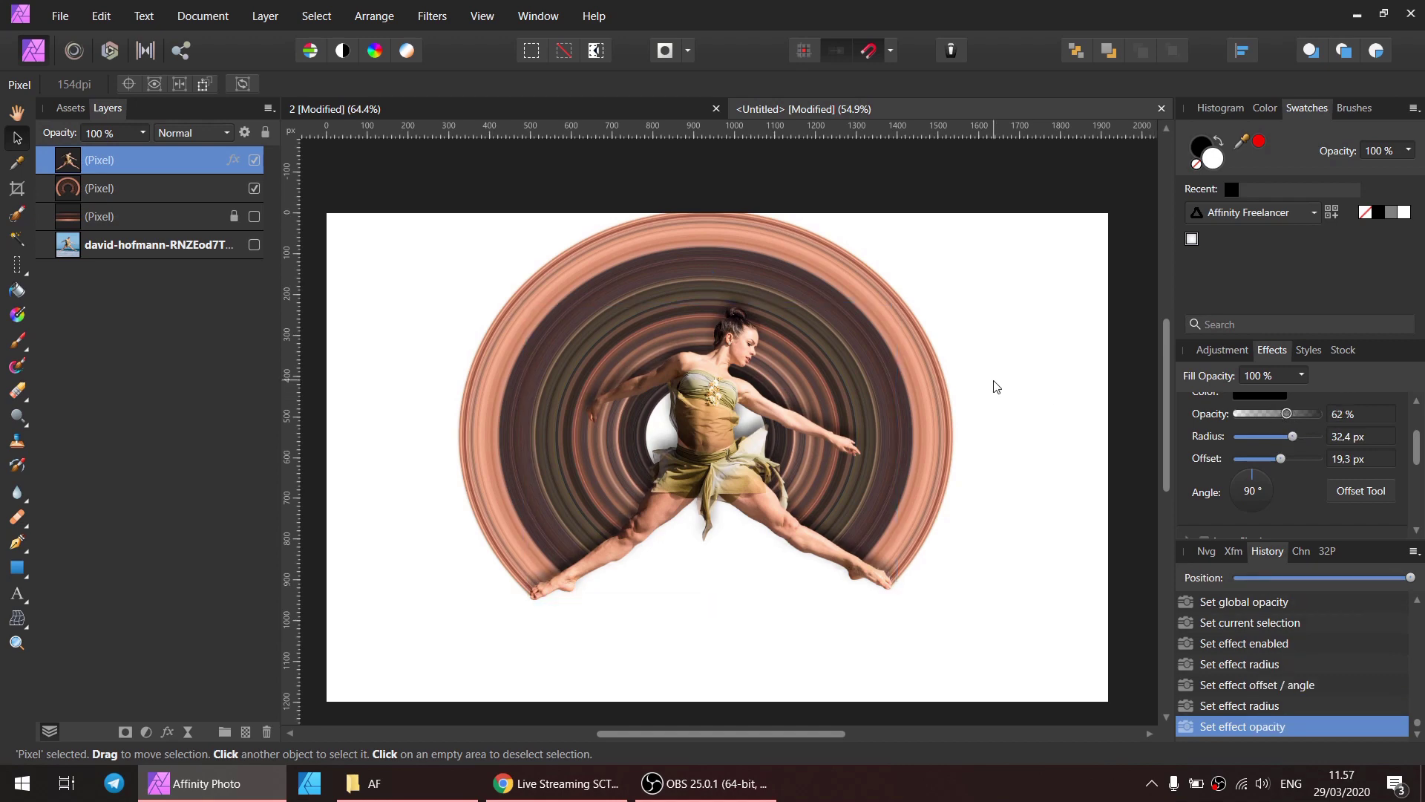
pyautogui.scroll(-2, 928, 382)
pyautogui.moveTo(550, 198); pyautogui.dragTo(1014, 594)
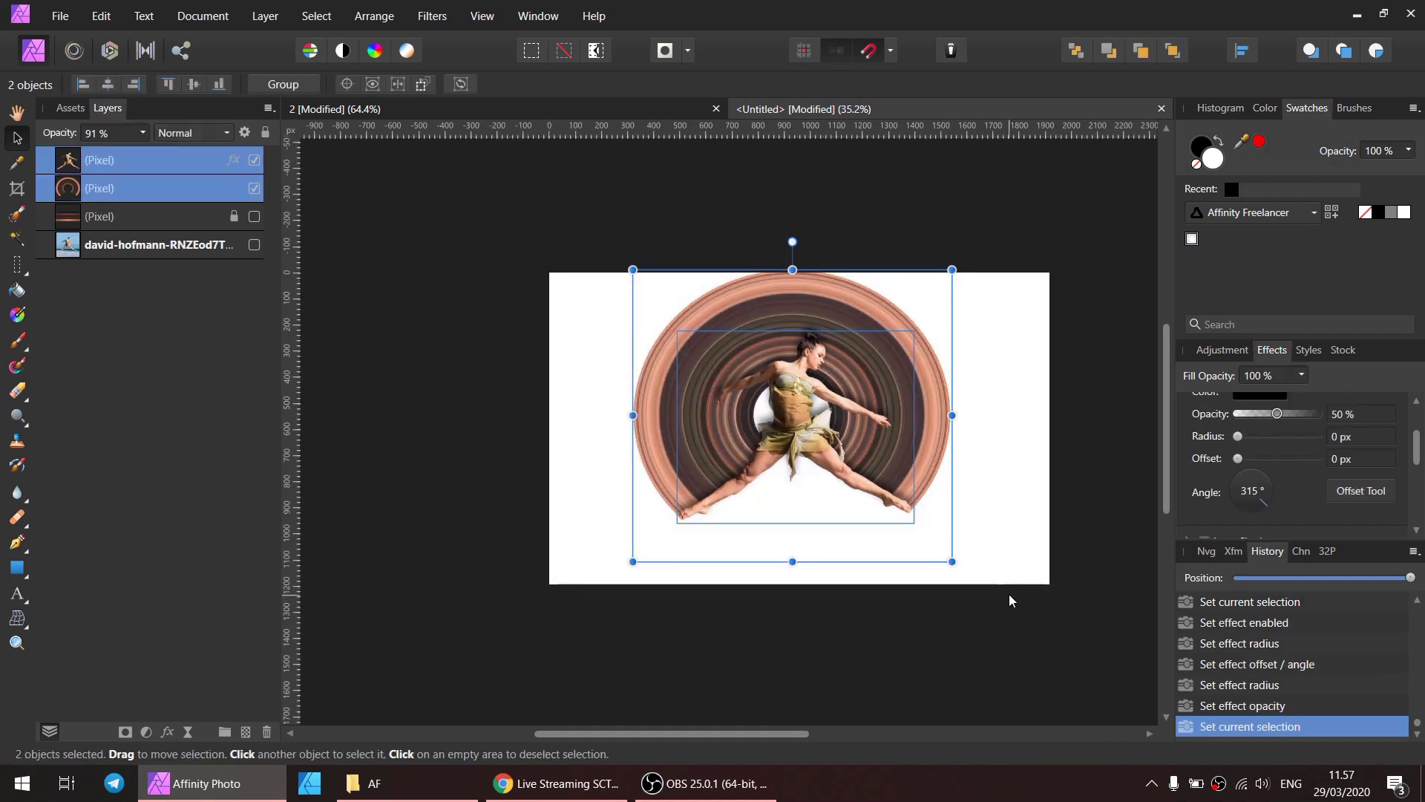
# Group the dancer and ring and move the group slightly down.
pyautogui.hotkey('ctrl', 'g')
pyautogui.moveTo(882, 373); pyautogui.dragTo(882, 397)
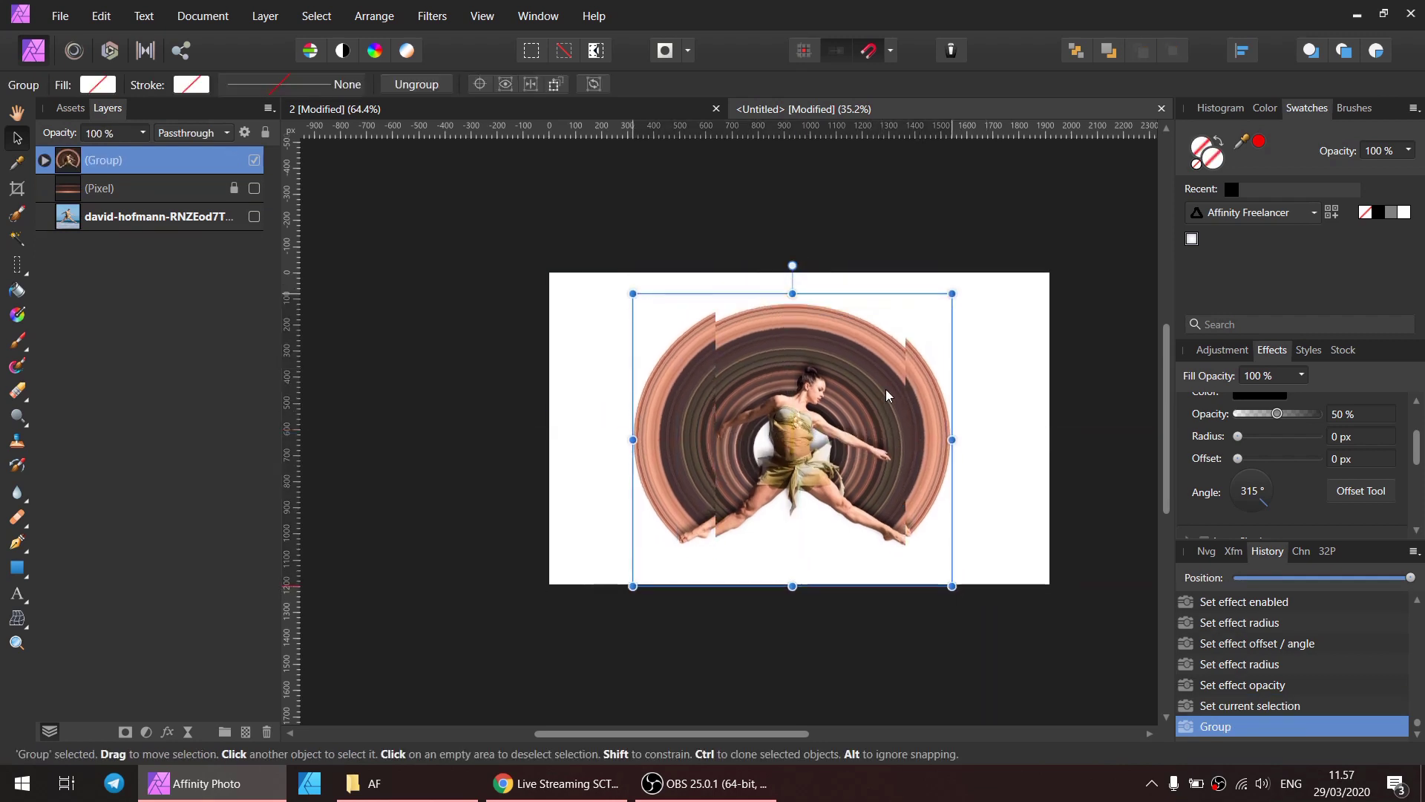
pyautogui.click(1013, 392)
pyautogui.scroll(2, 800, 404)
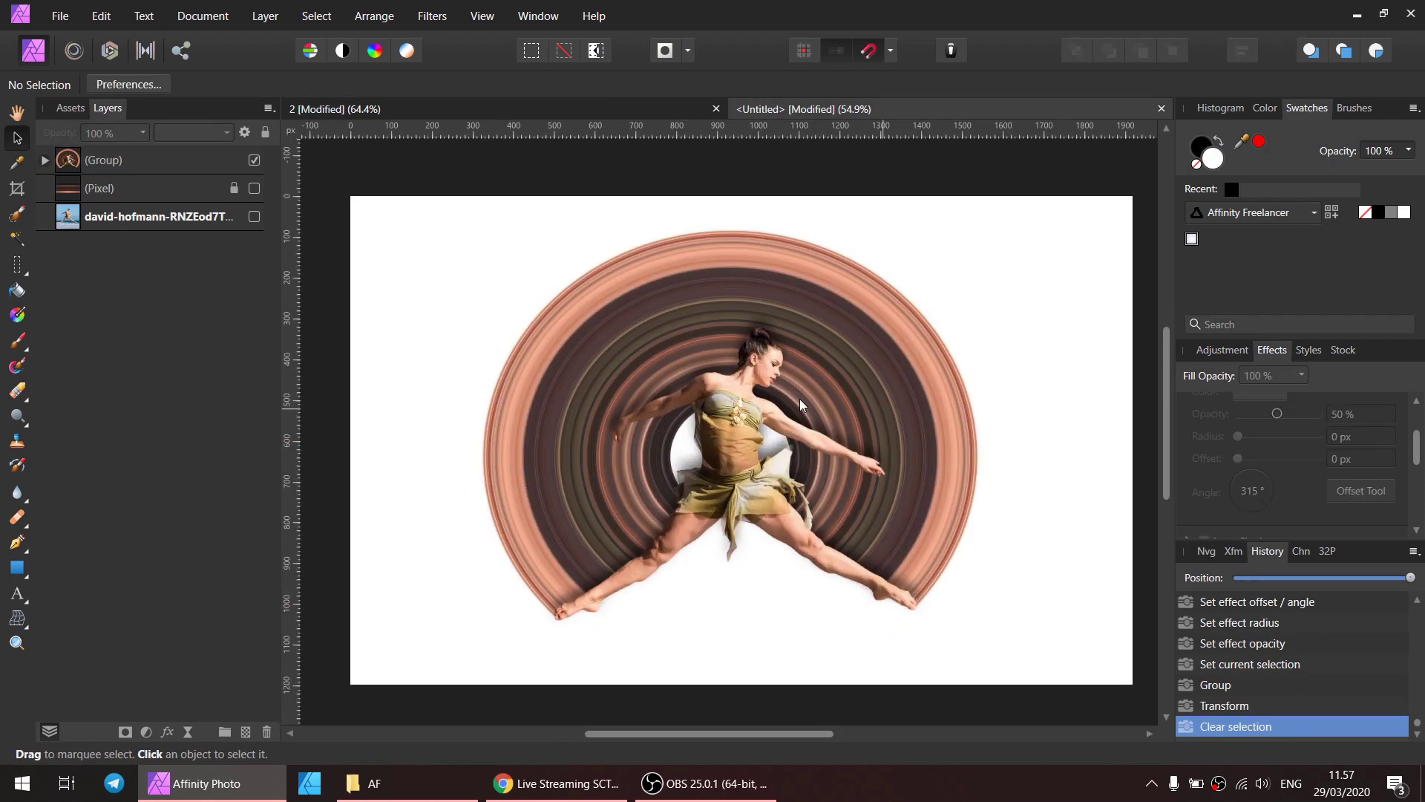
# Draw a full-canvas rectangle filled with a grey radial gradient.
pyautogui.click(17, 573)
pyautogui.moveTo(350, 196); pyautogui.dragTo(1109, 680)
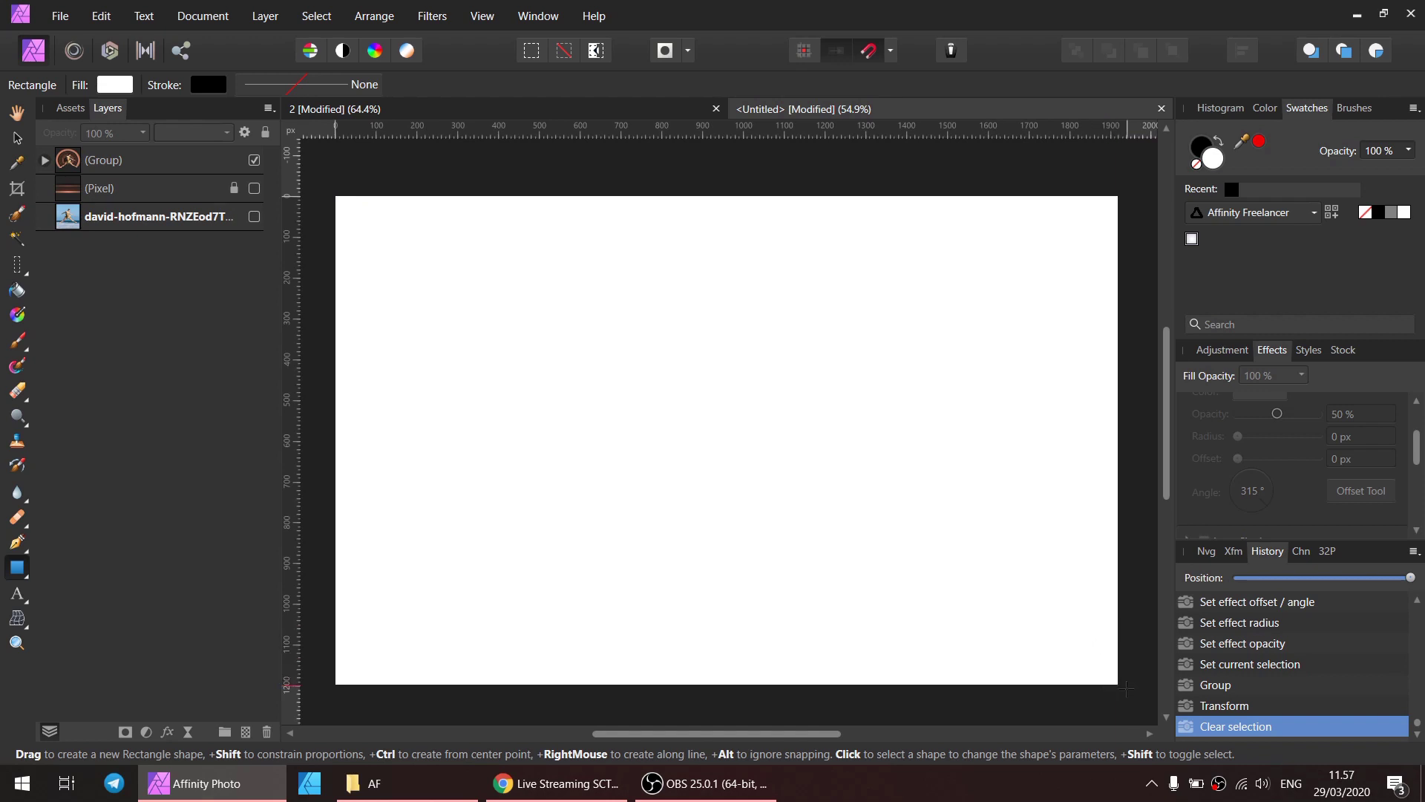
pyautogui.moveTo(1126, 689); pyautogui.dragTo(1126, 686)
pyautogui.moveTo(1126, 440); pyautogui.dragTo(1118, 441)
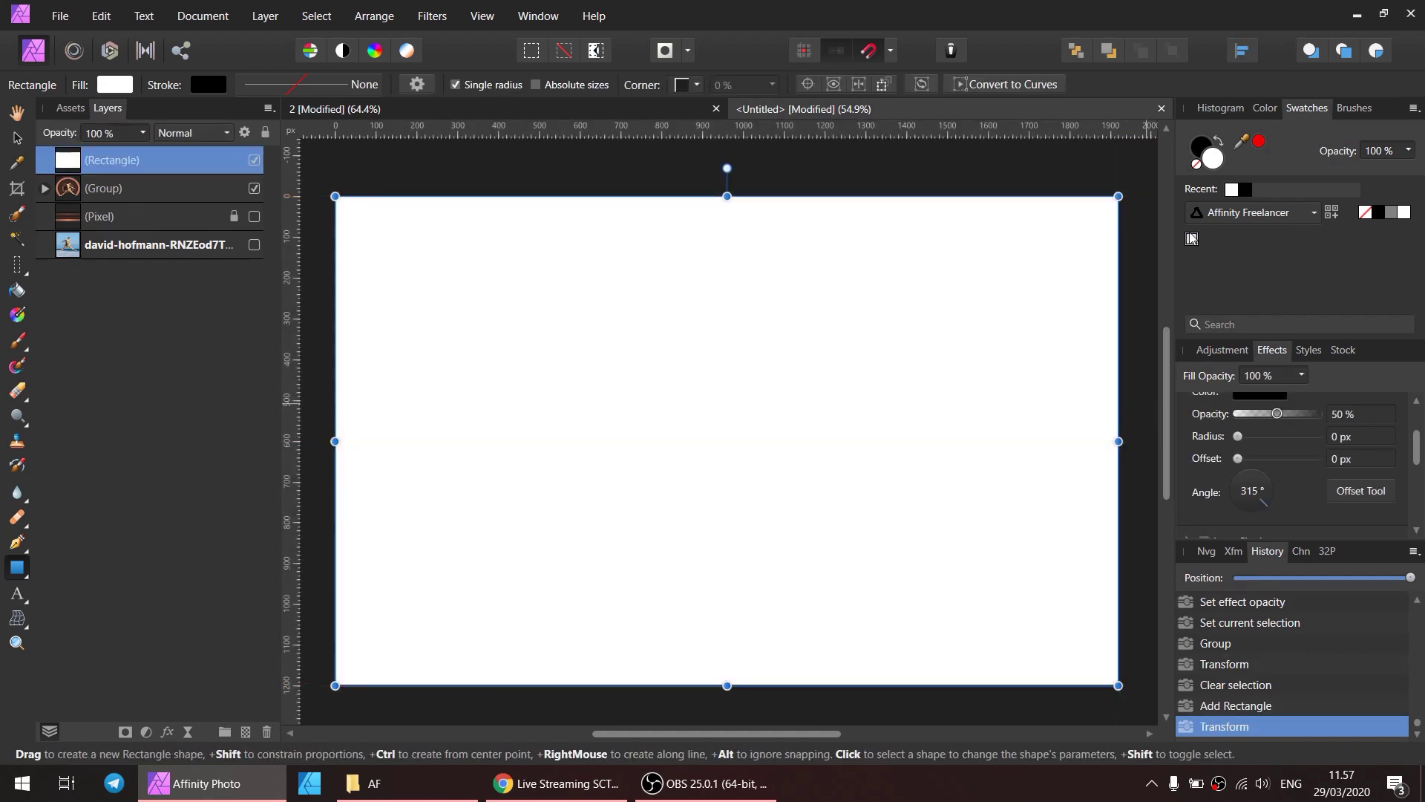
pyautogui.click(1191, 238)
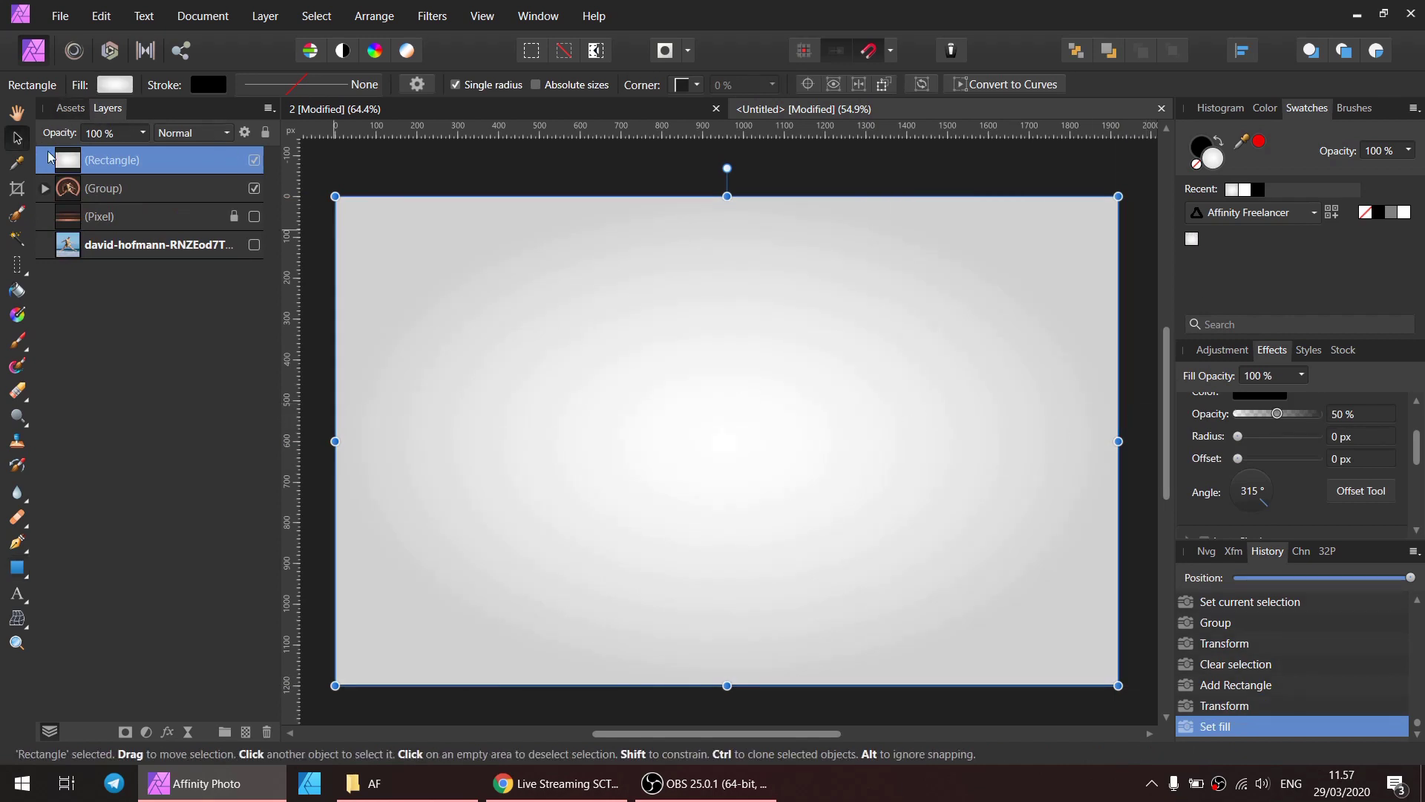
# Move the gradient rectangle below the dancer layers and ungroup the dancer and ring.
pyautogui.moveTo(149, 160); pyautogui.dragTo(148, 230)
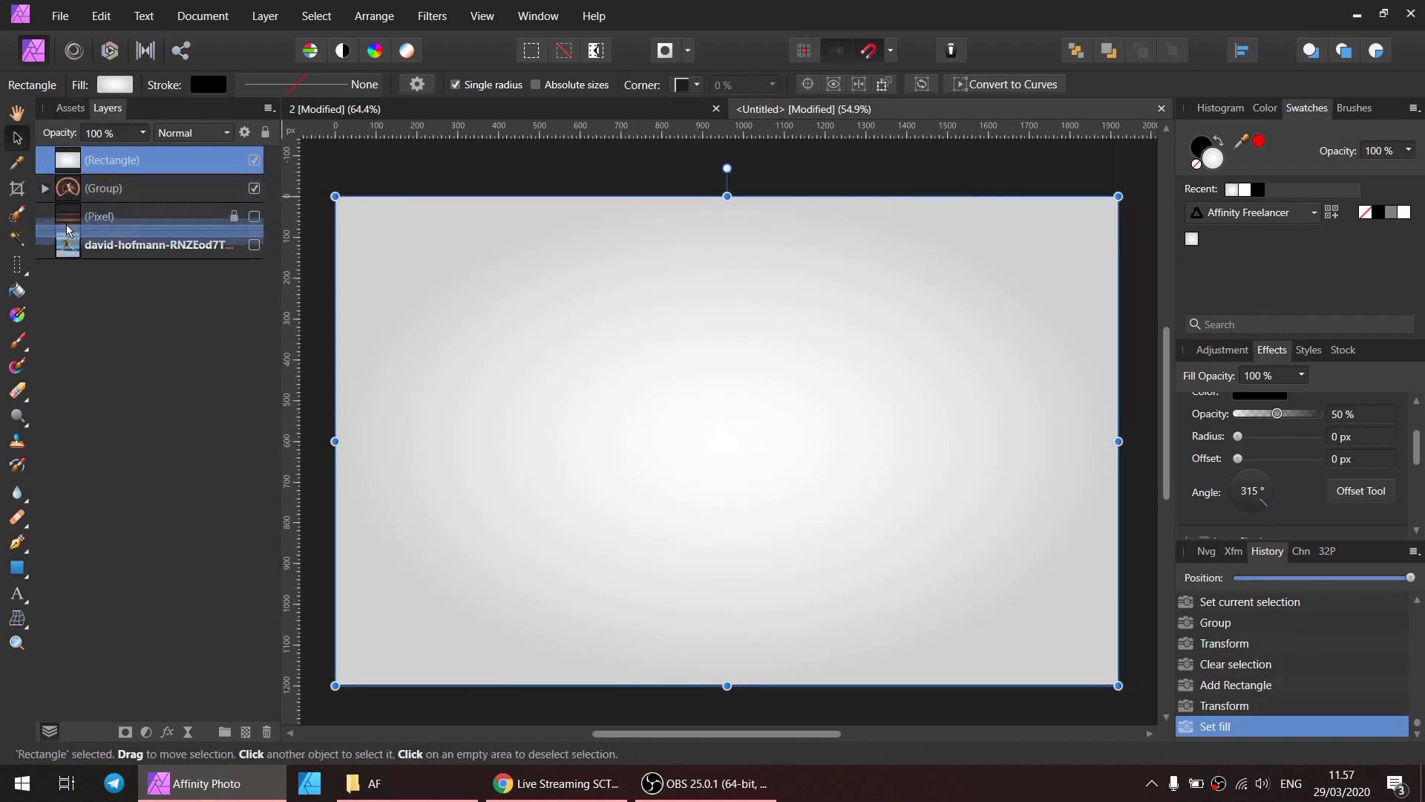
pyautogui.scroll(-1, 674, 496)
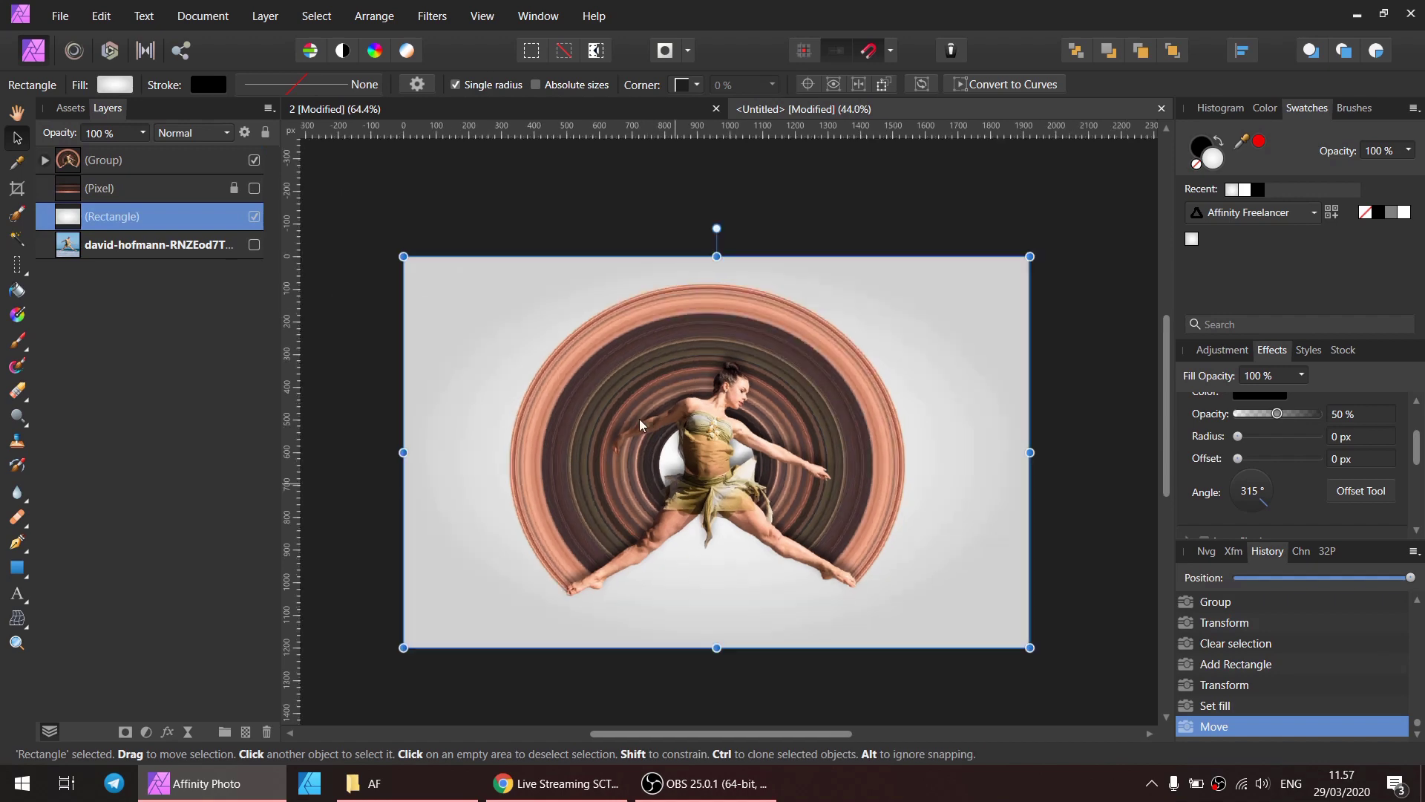
pyautogui.moveTo(452, 182)
pyautogui.mouseDown()
pyautogui.moveTo(836, 565)
pyautogui.moveTo(692, 368)
pyautogui.mouseUp()
pyautogui.scroll(1, 729, 345)
pyautogui.click(802, 329)
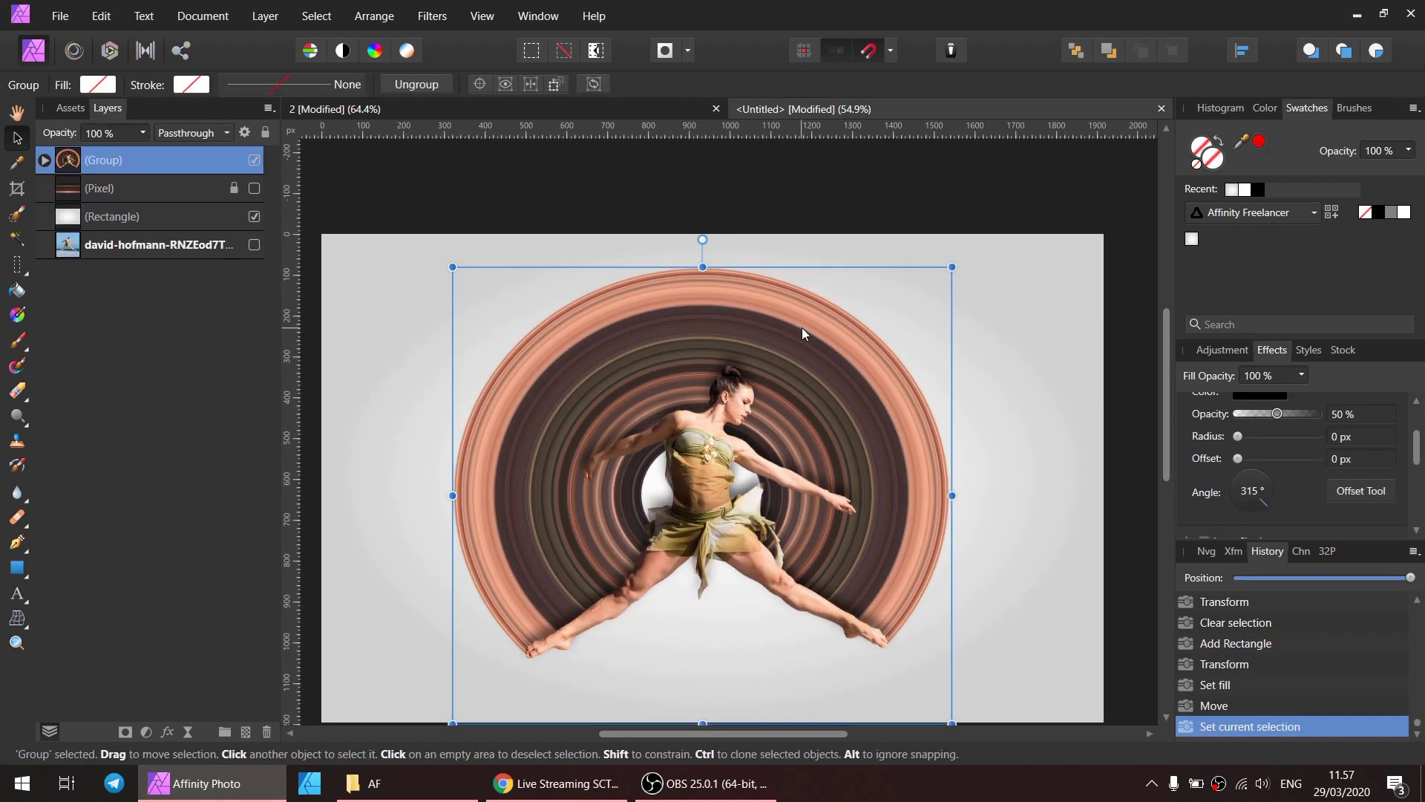
pyautogui.hotkey('ctrl', 'shift', 'g')
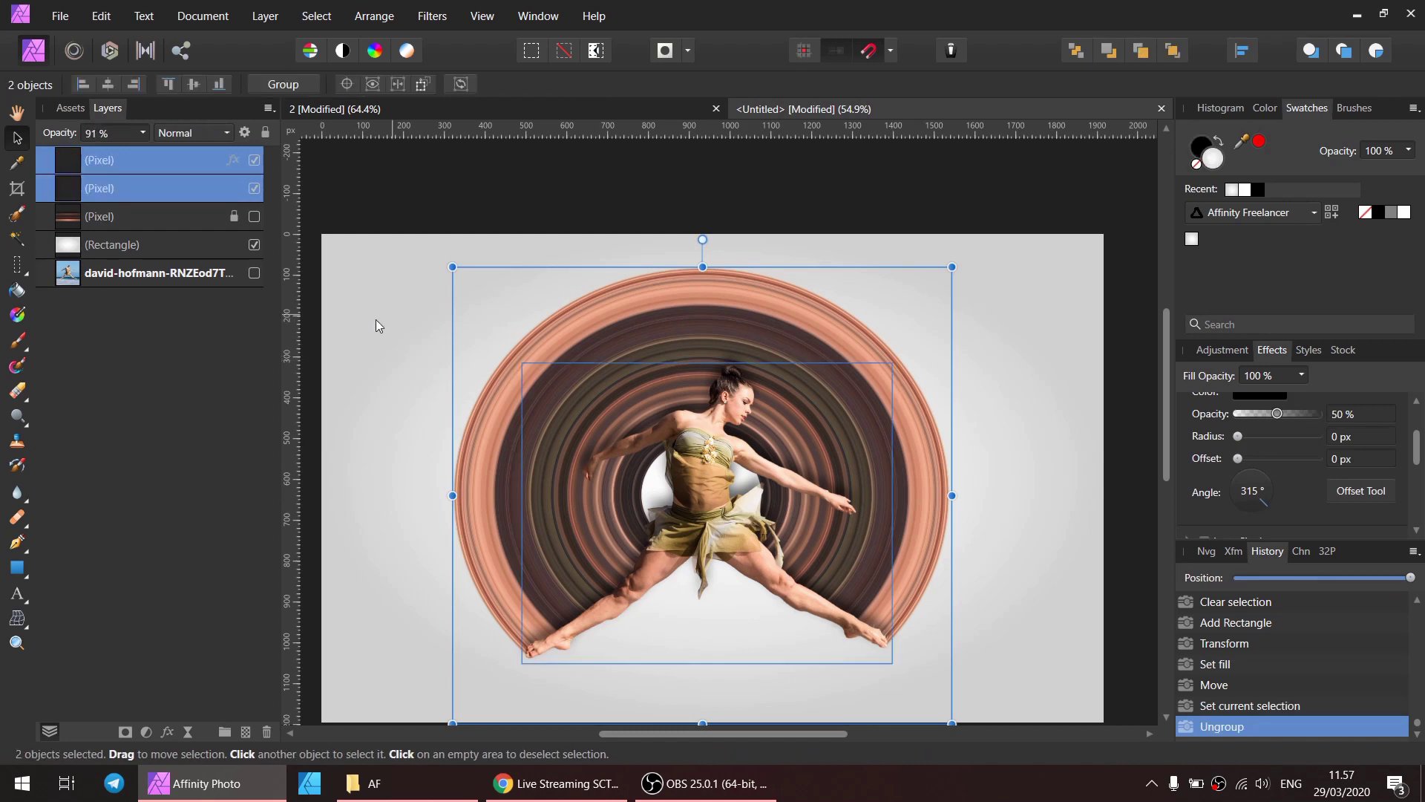
# Scale the copper ring from its centre until it stands about 1193 px high.
pyautogui.click(376, 319)
pyautogui.click(590, 342)
pyautogui.moveTo(454, 496); pyautogui.dragTo(474, 496)
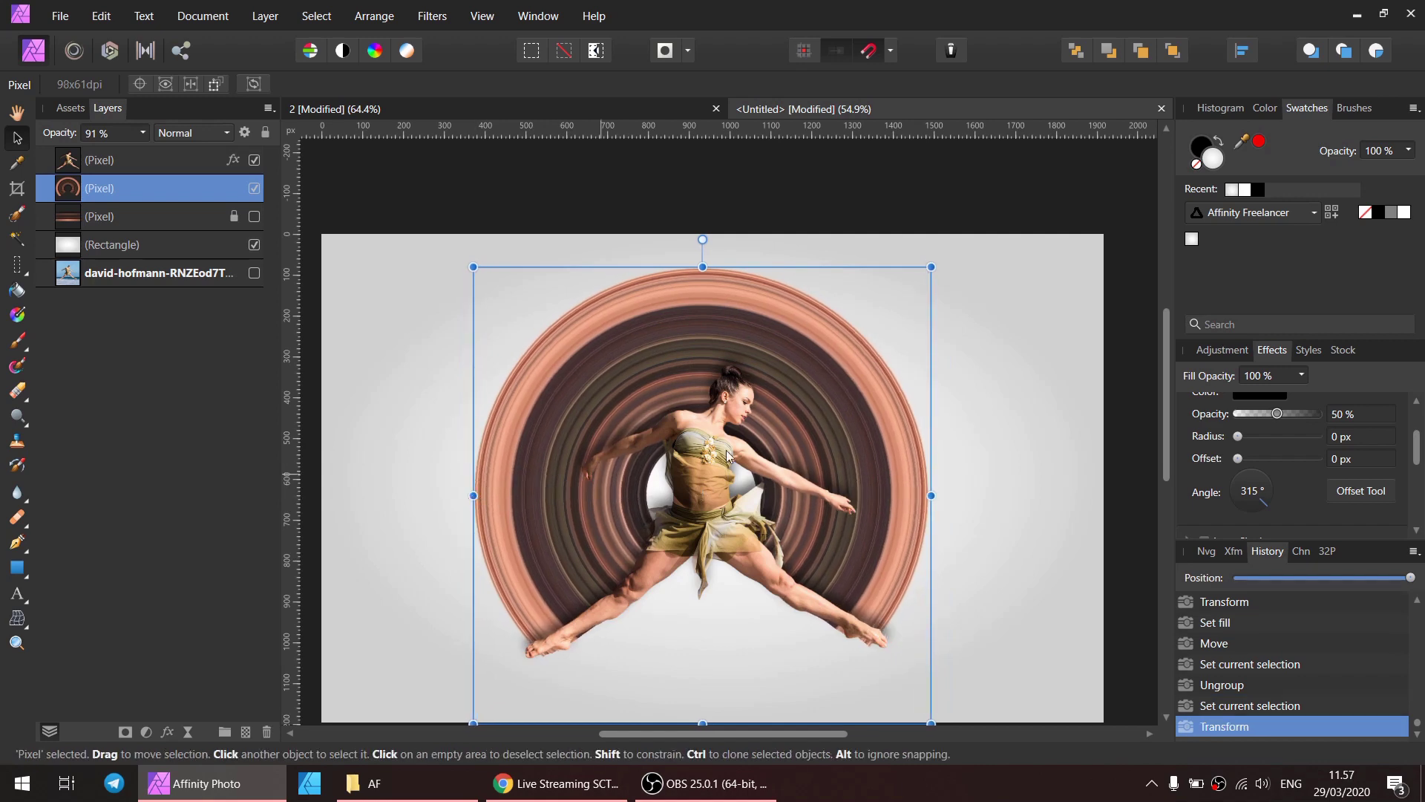
pyautogui.scroll(-1, 669, 594)
pyautogui.keyDown('ctrl'); pyautogui.scroll(1, 754, 451); pyautogui.keyUp('ctrl')
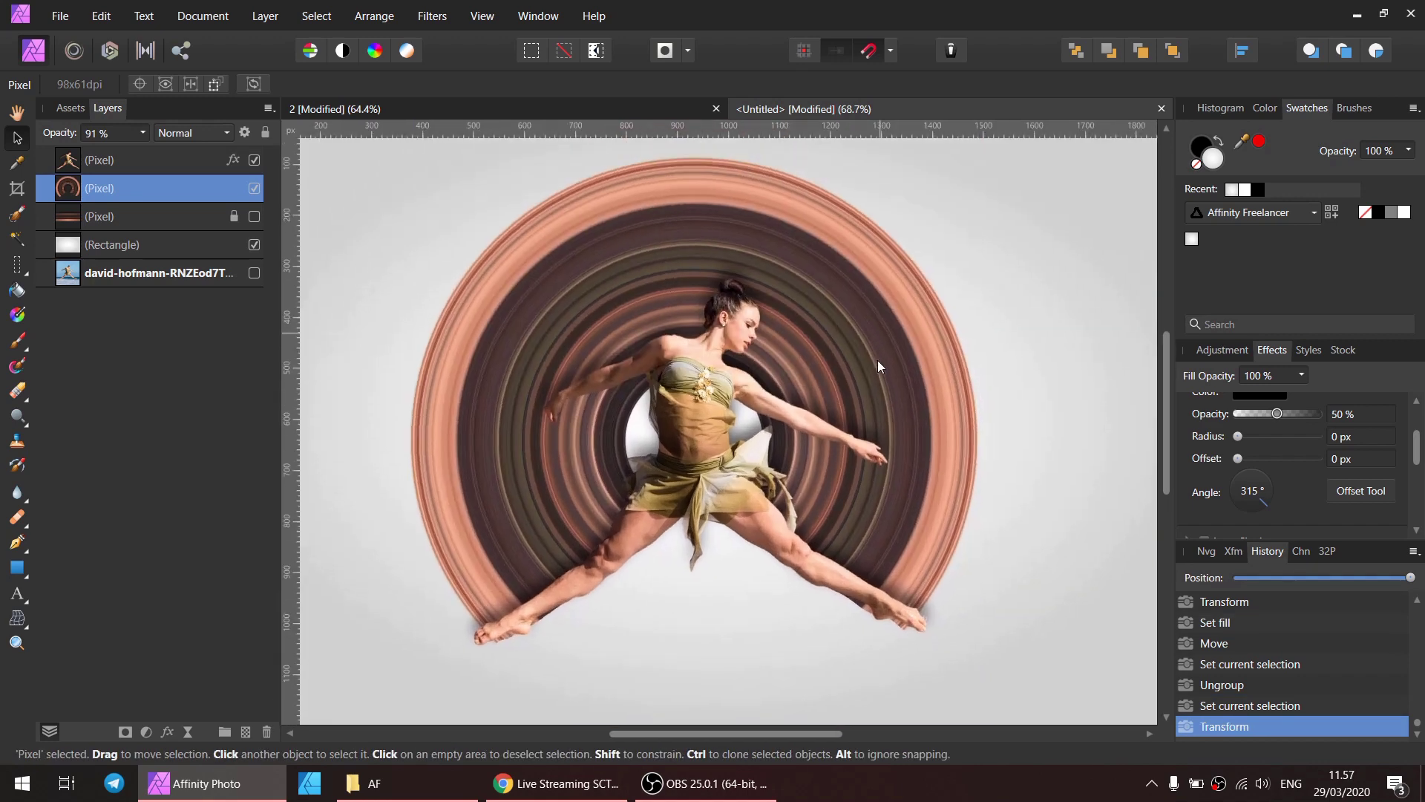
pyautogui.moveTo(976, 180); pyautogui.dragTo(988, 166)
pyautogui.moveTo(990, 168); pyautogui.dragTo(993, 157)
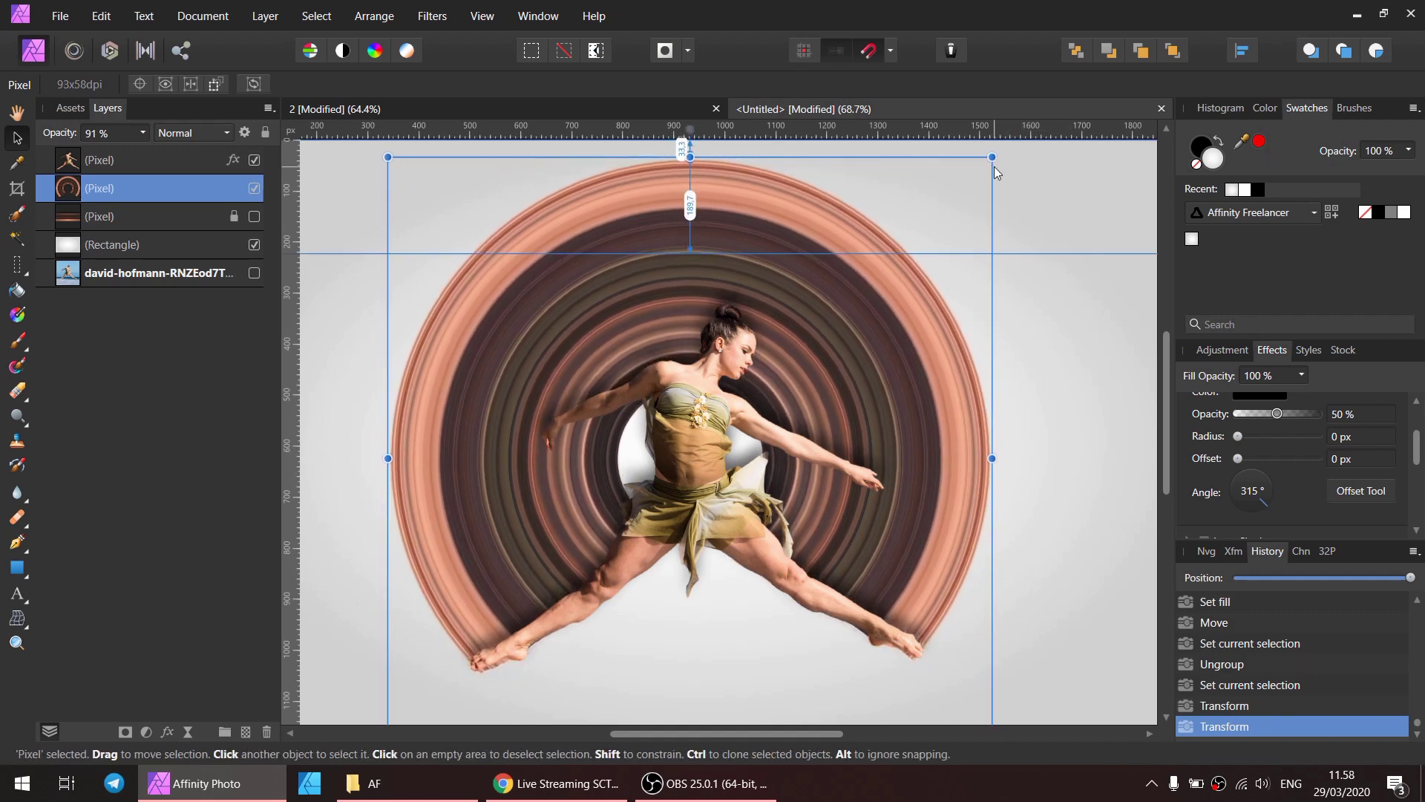
pyautogui.moveTo(995, 167); pyautogui.dragTo(995, 166)
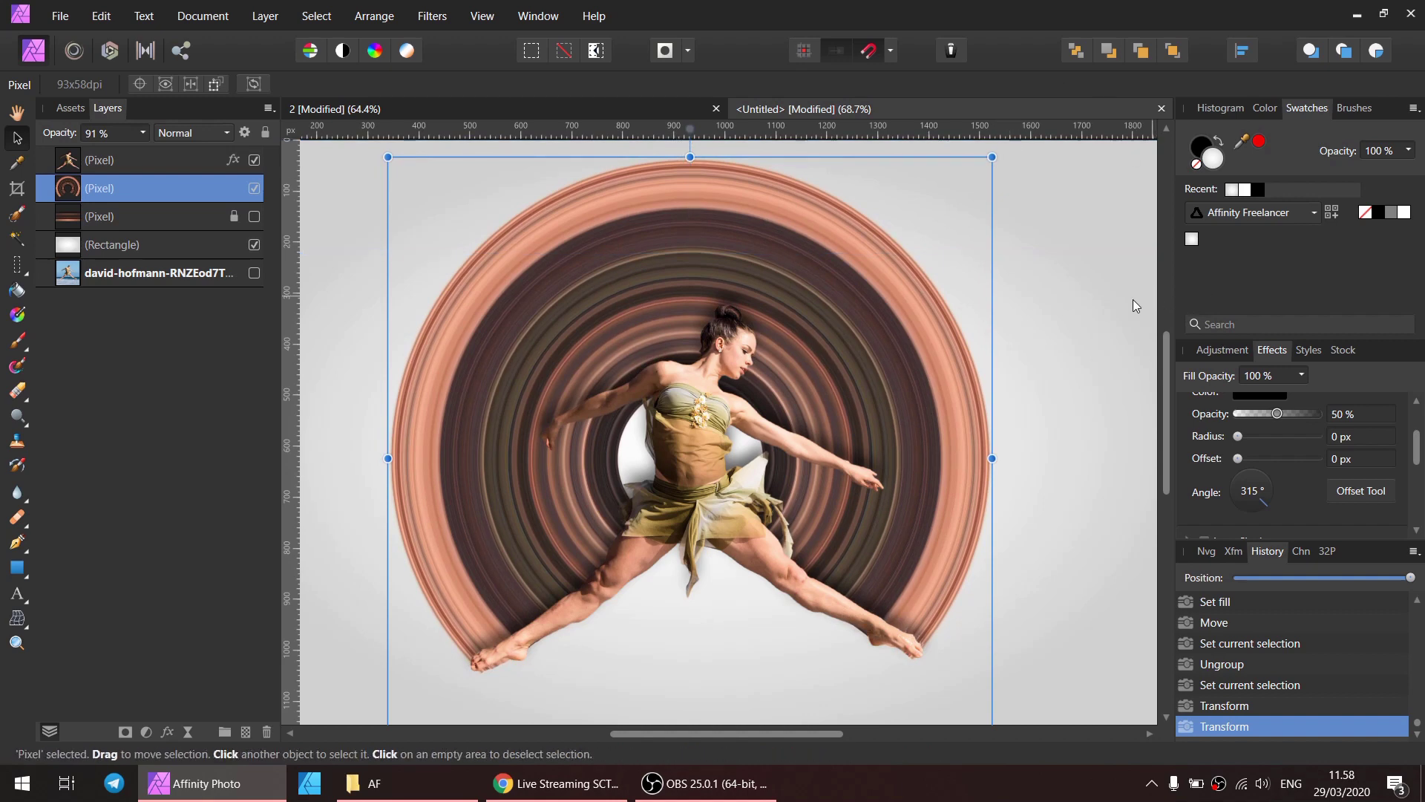
pyautogui.click(1064, 290)
pyautogui.scroll(2, 520, 530)
pyautogui.scroll(2, 517, 568)
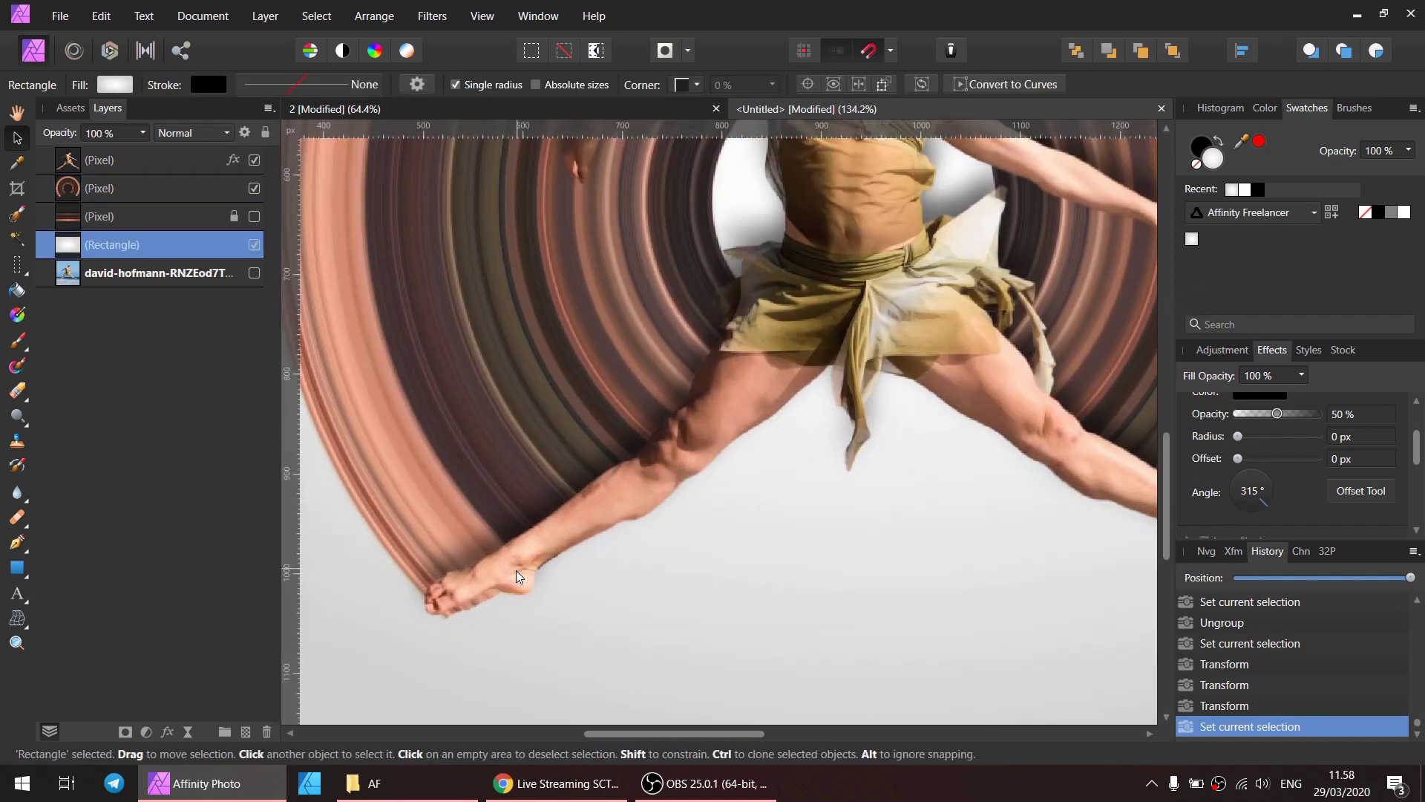
# Erase the copper ring's ends around the dancer's feet.
pyautogui.hscroll(3, 759, 553)
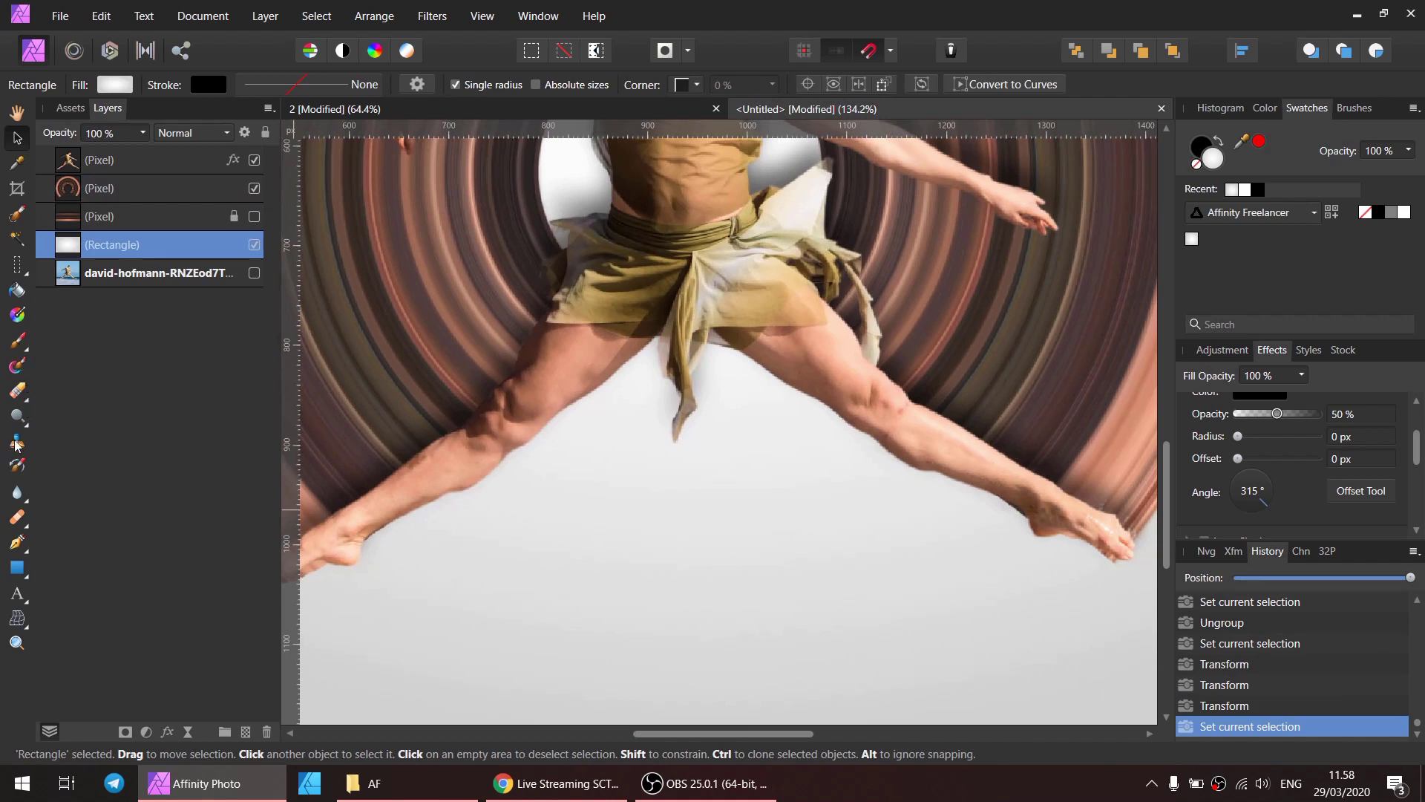
pyautogui.click(16, 396)
pyautogui.click(96, 192)
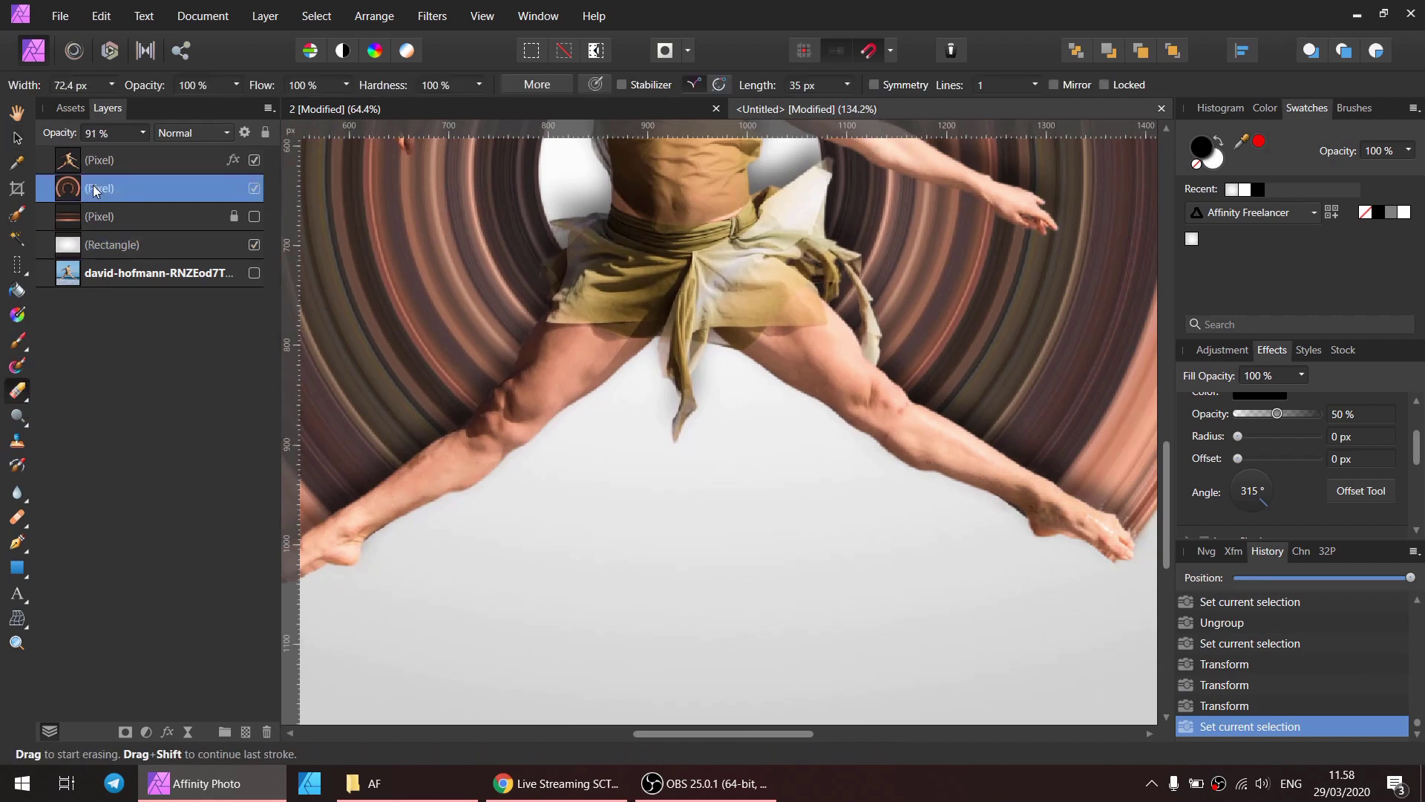
pyautogui.hscroll(-3, 558, 467)
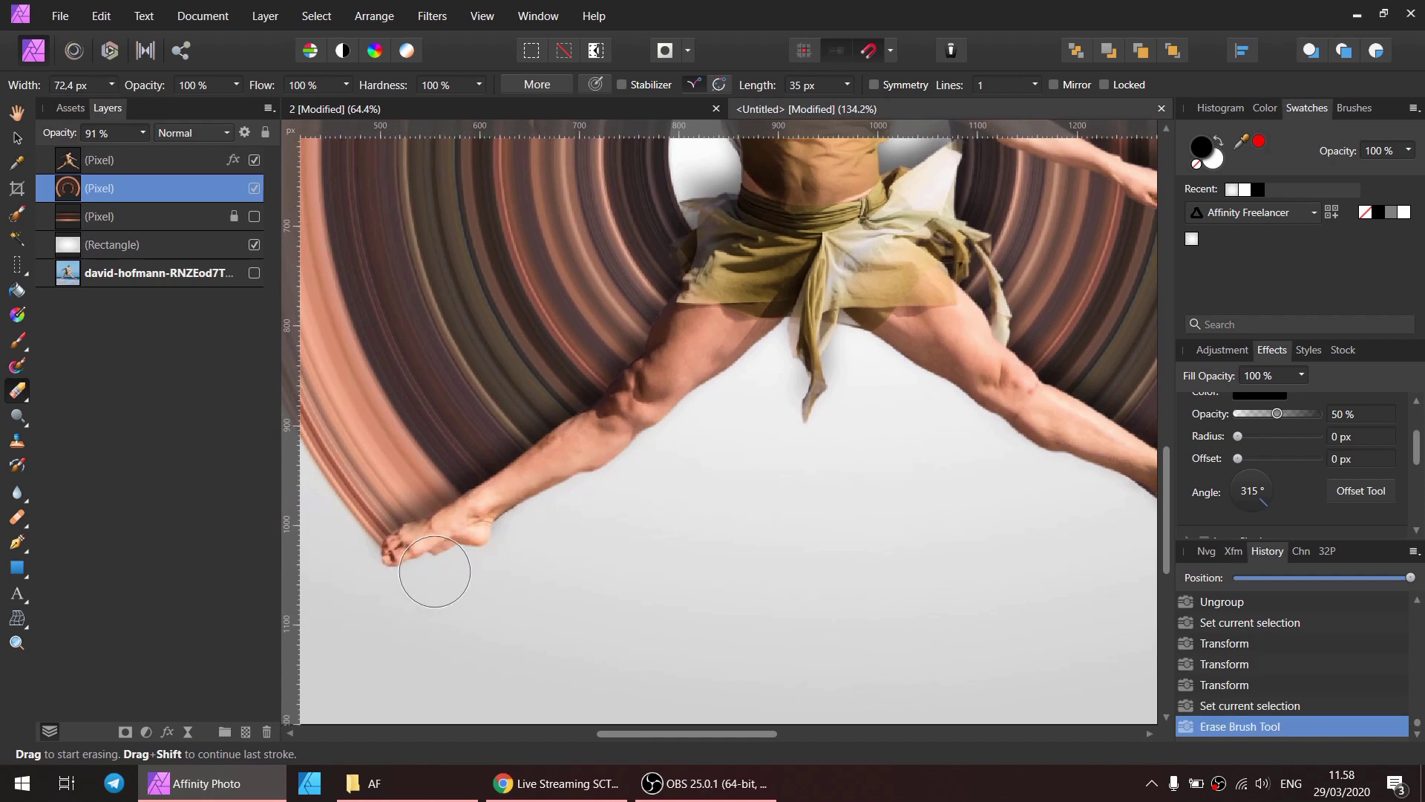
pyautogui.hscroll(5, 746, 461)
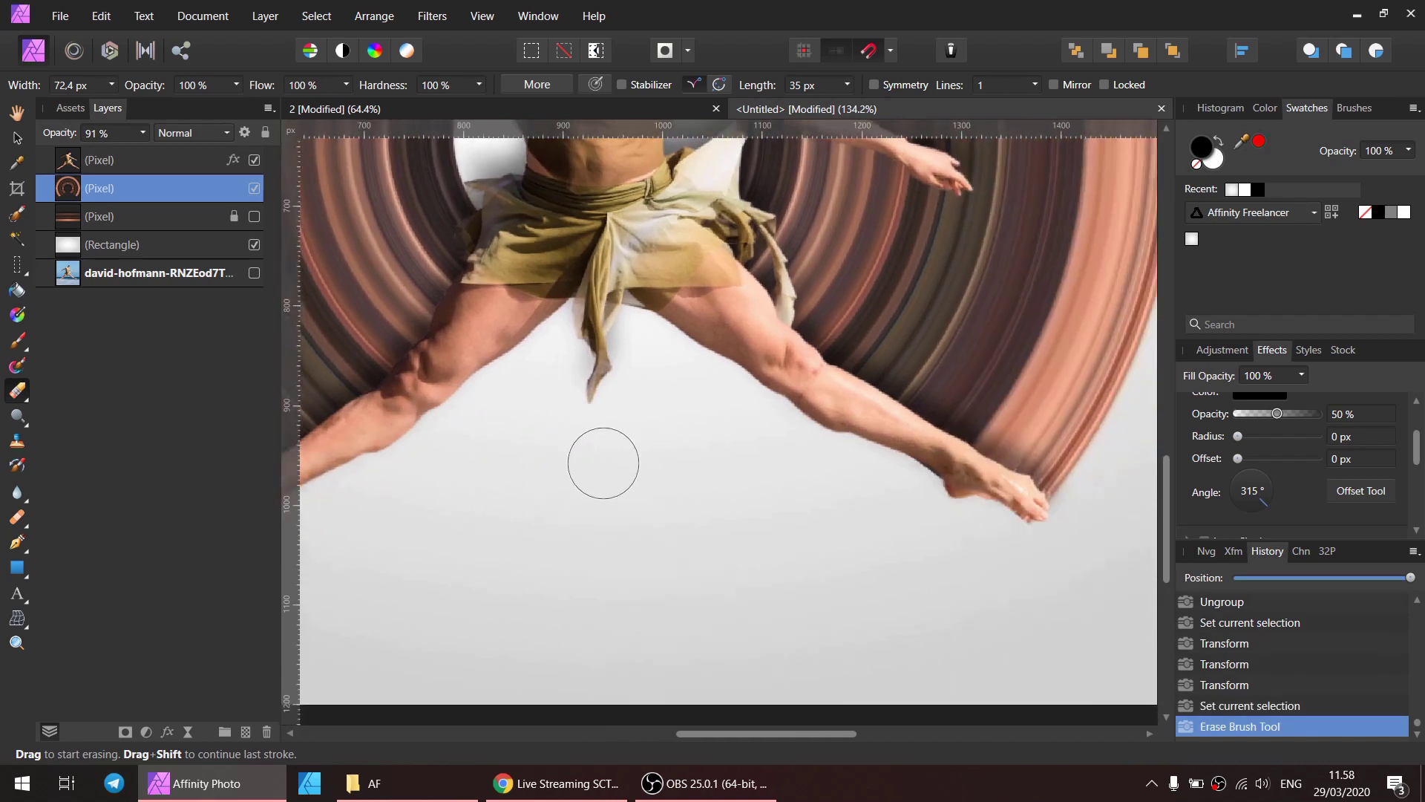
pyautogui.hscroll(2, 602, 464)
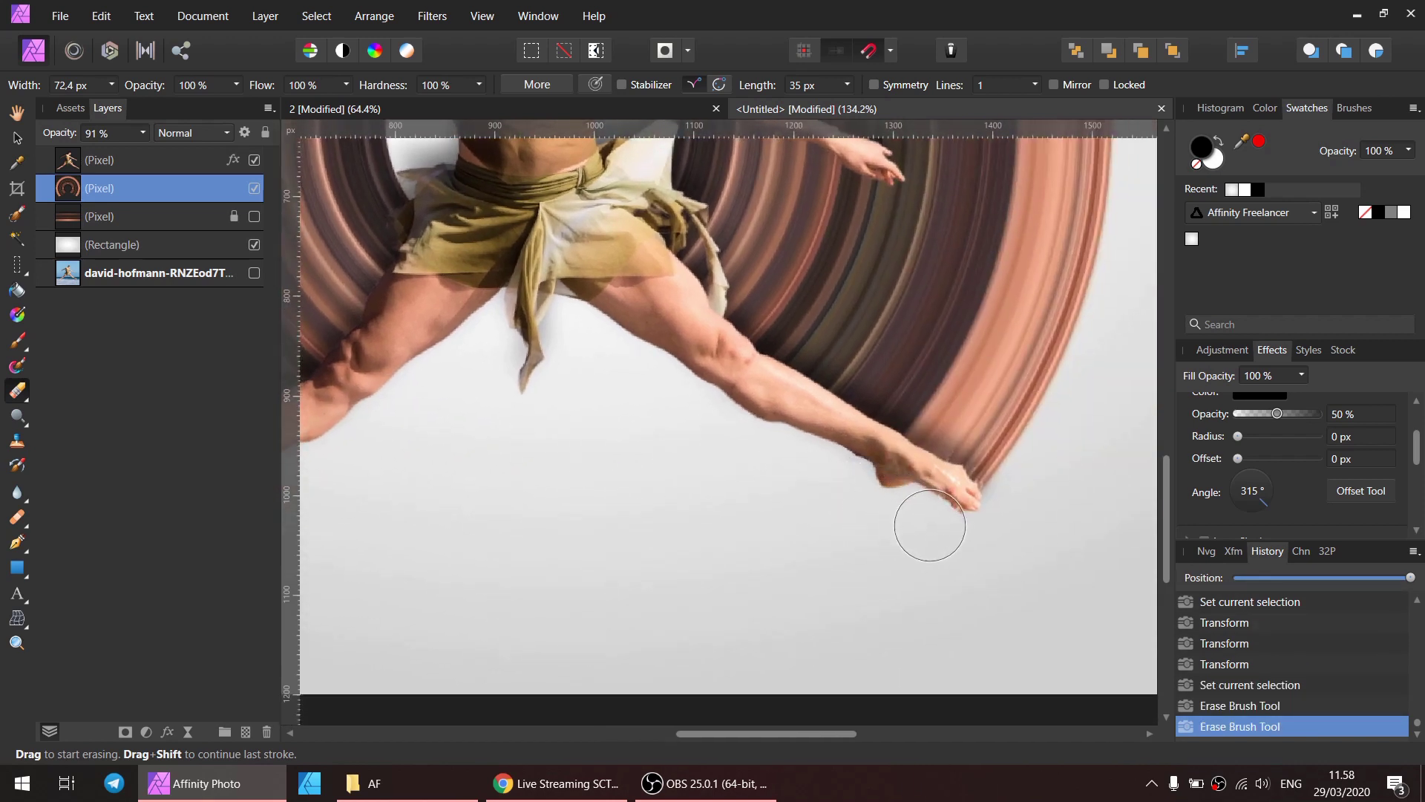
pyautogui.scroll(-3, 666, 432)
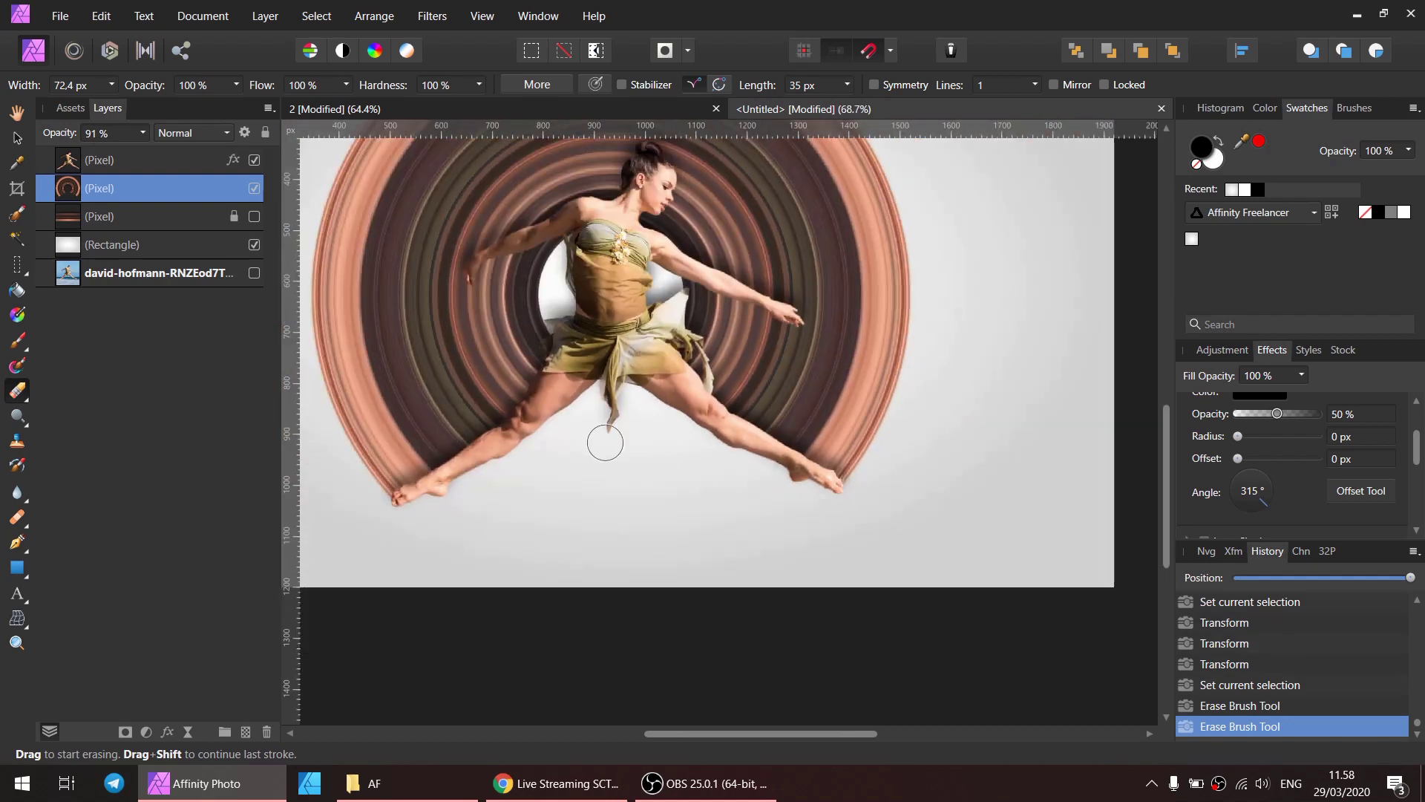
# Select the dancer and ring layers together and group them.
pyautogui.press('v')
pyautogui.scroll(-2, 664, 467)
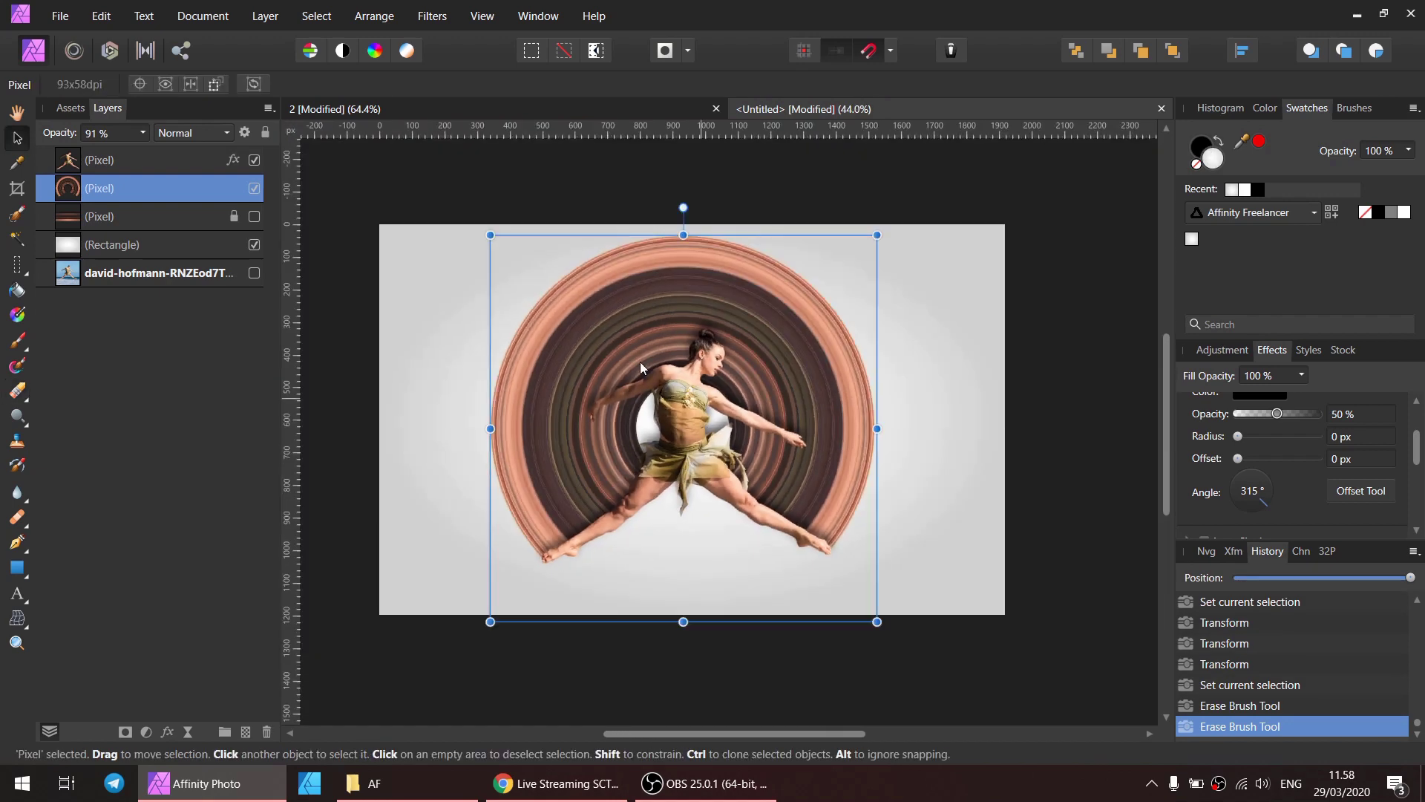
pyautogui.moveTo(361, 182)
pyautogui.mouseDown()
pyautogui.moveTo(519, 264)
pyautogui.moveTo(901, 666)
pyautogui.mouseUp()
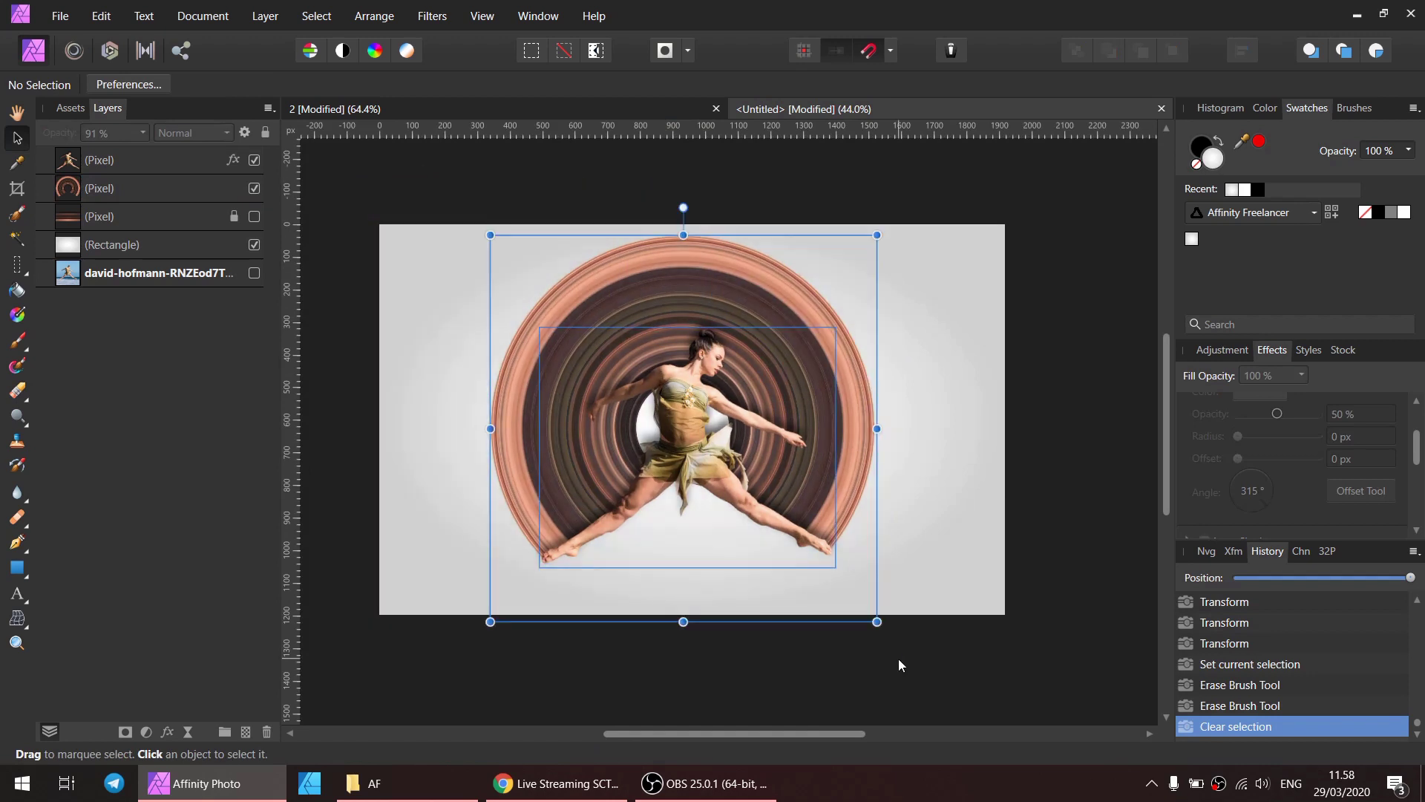
pyautogui.hotkey('ctrl', 'g')
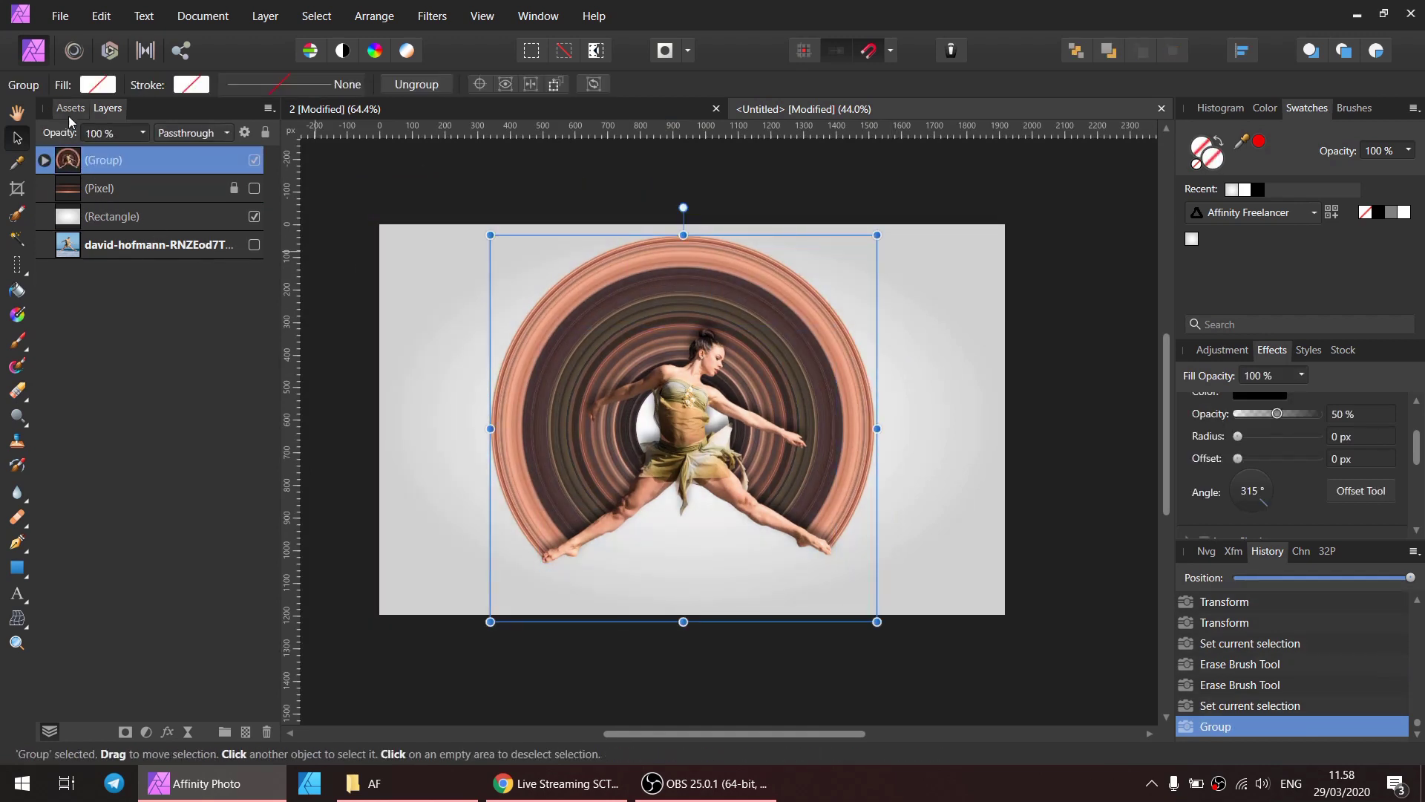
# Place the Aff Frelancer logo asset below the dancer's legs and centre it.
pyautogui.click(70, 109)
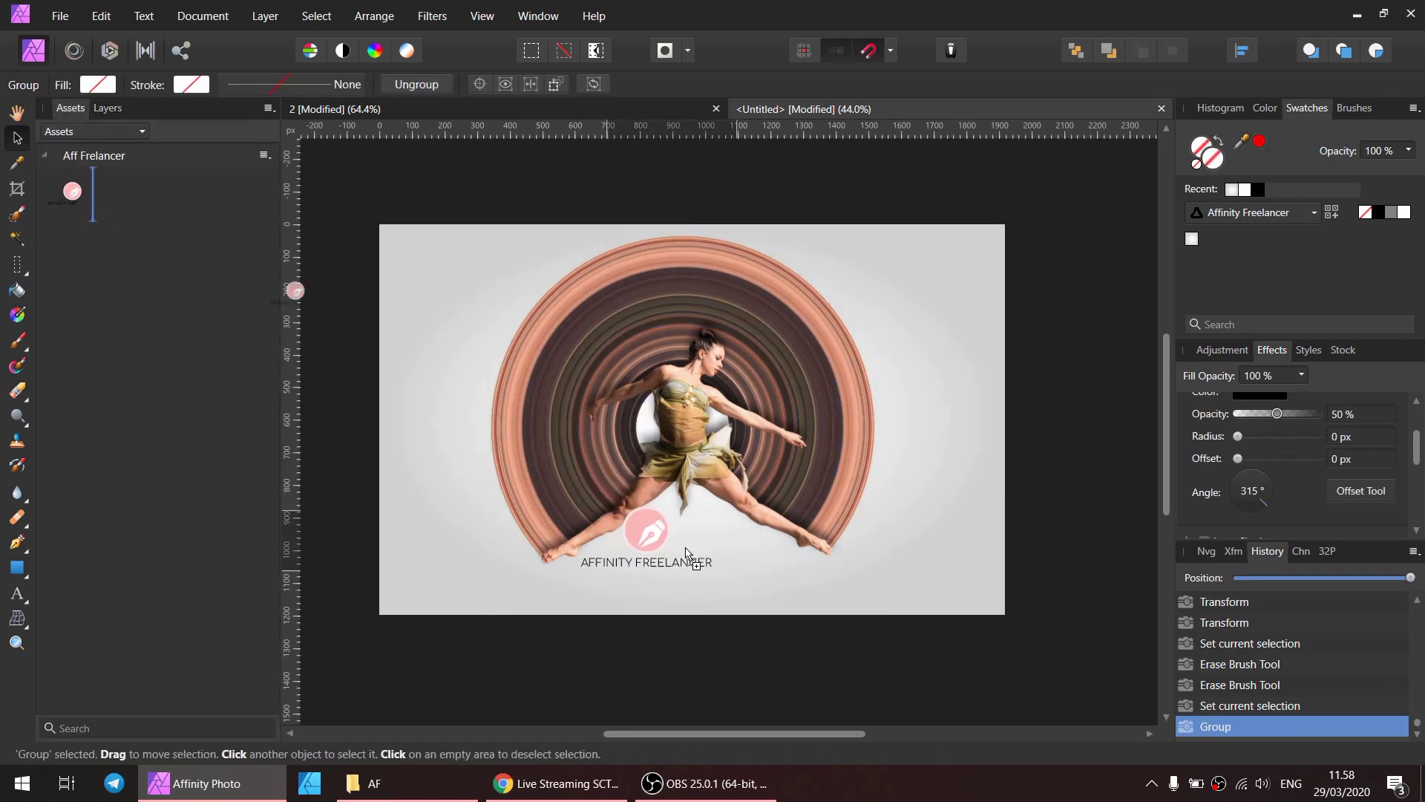
pyautogui.moveTo(385, 343); pyautogui.dragTo(718, 611)
pyautogui.scroll(3, 717, 611)
pyautogui.moveTo(685, 508); pyautogui.dragTo(670, 507)
pyautogui.scroll(-3, 696, 527)
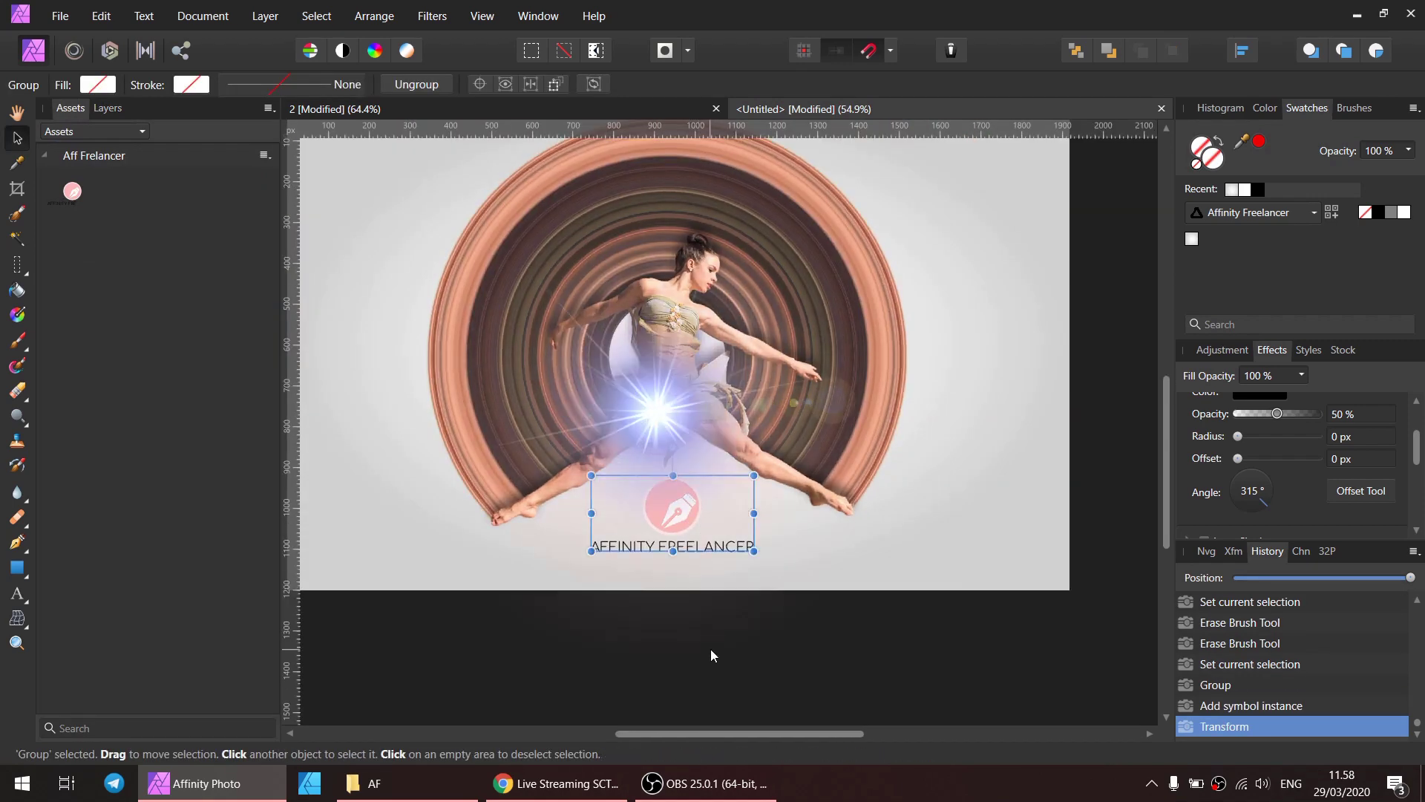